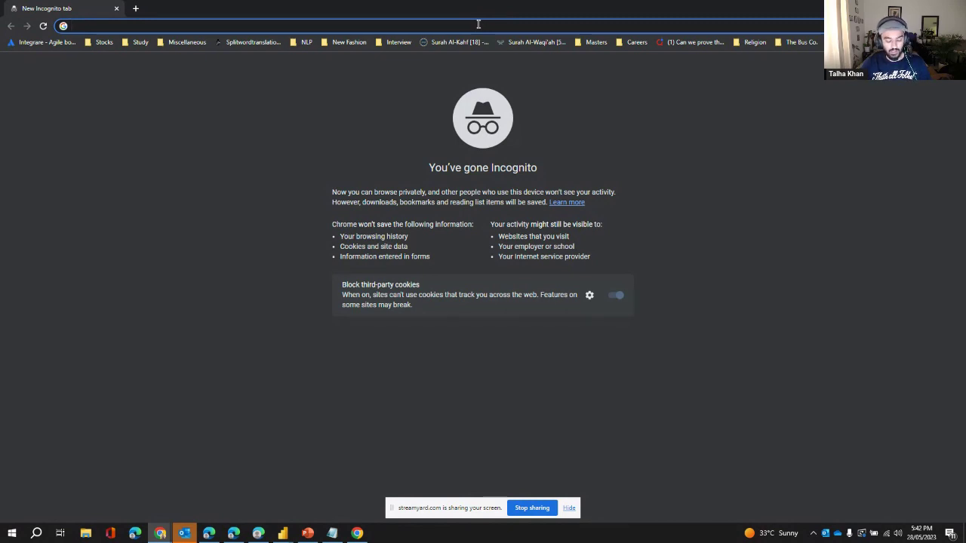
Step: Search the web for "download powerbi" and open Microsoft's Power BI downloads page at the Power BI Desktop section
{"action": "type", "text": "download powerbi"}
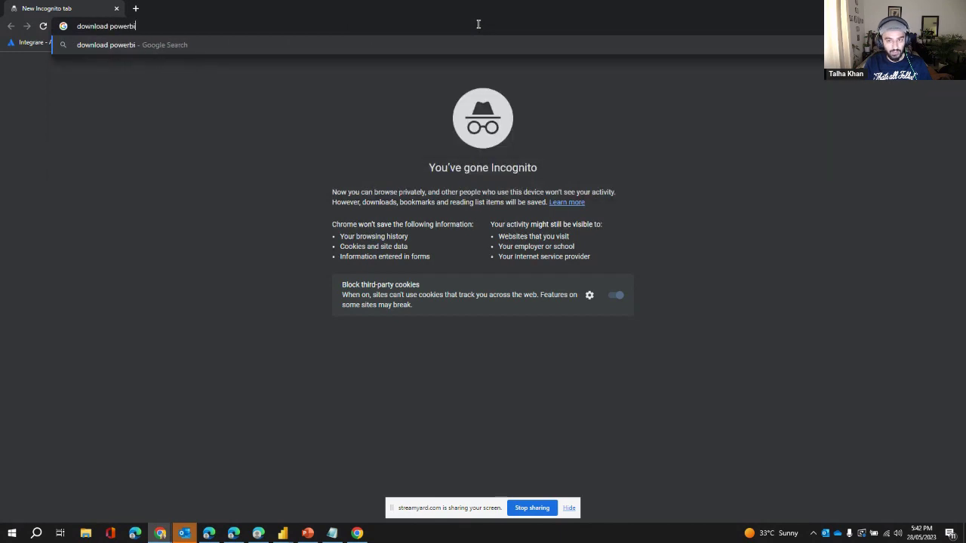
{"action": "key", "text": "Return"}
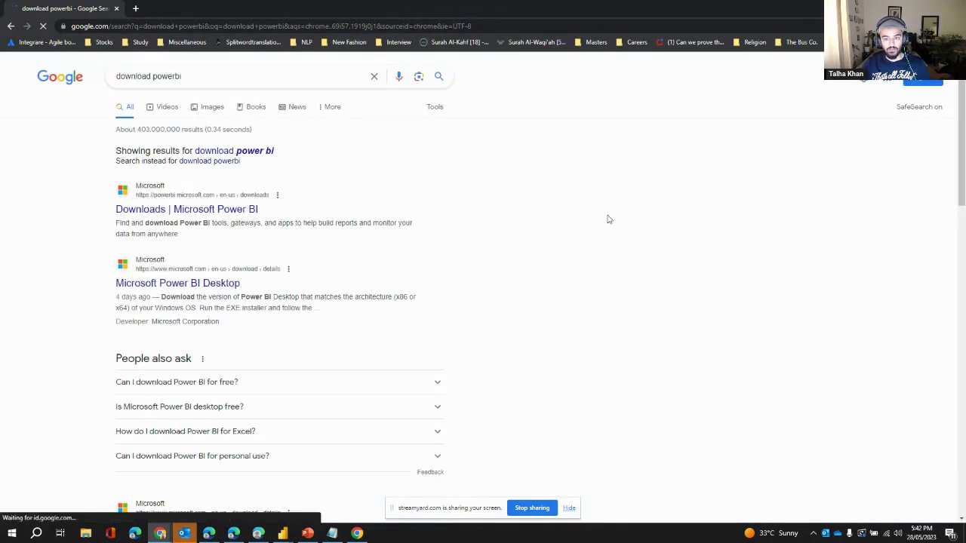
{"action": "left_click", "coordinate": [214, 211]}
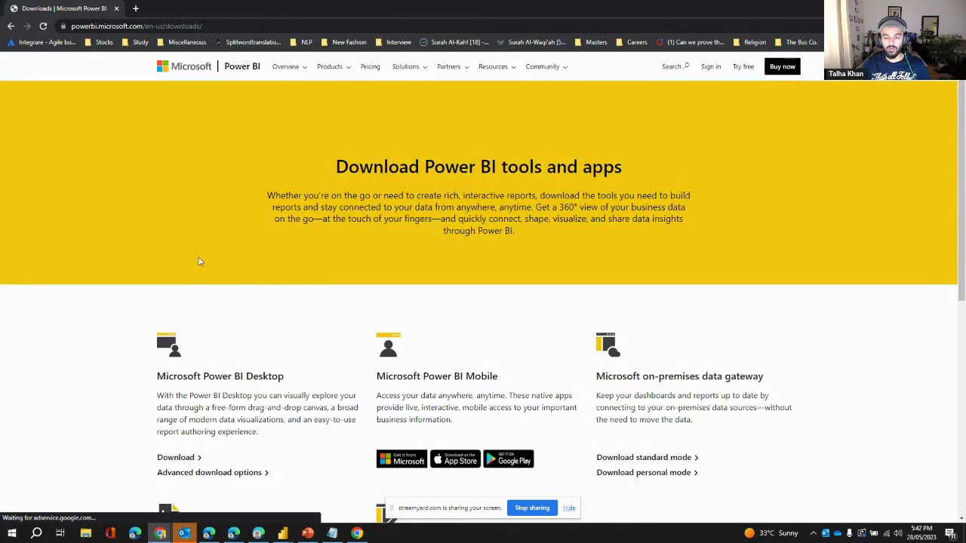
{"action": "scroll", "coordinate": [201, 332], "scroll_direction": "down", "scroll_amount": 1}
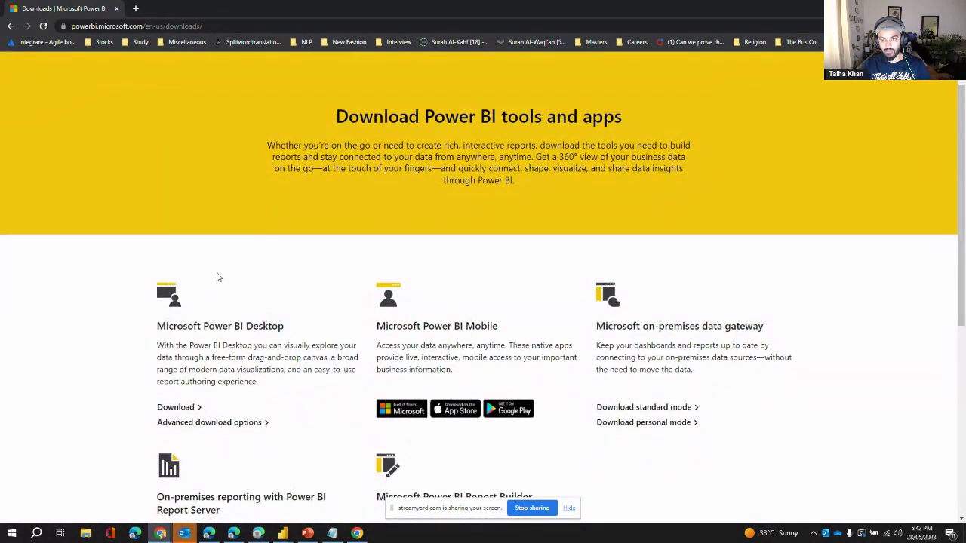
{"action": "right_click", "coordinate": [236, 267]}
{"action": "left_click", "coordinate": [224, 259]}
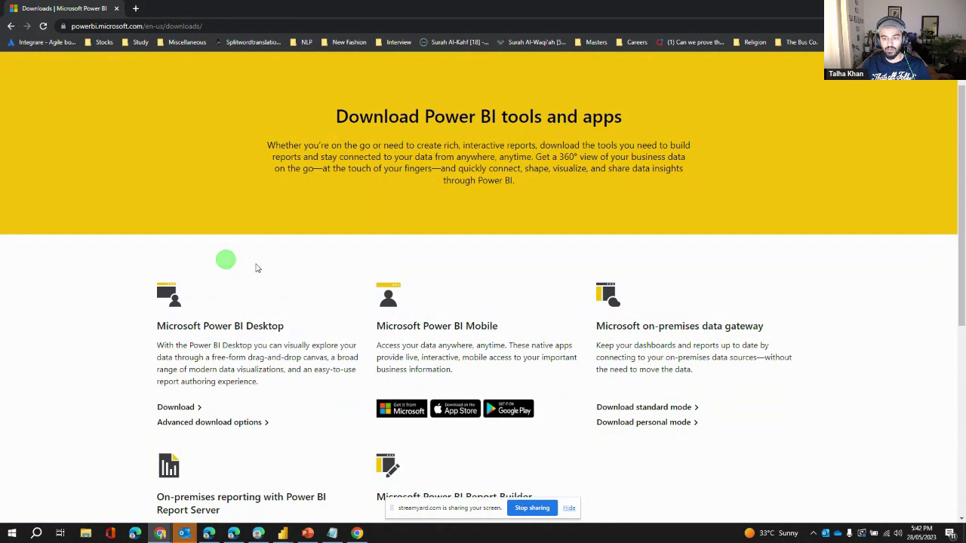
{"action": "left_click", "coordinate": [188, 423]}
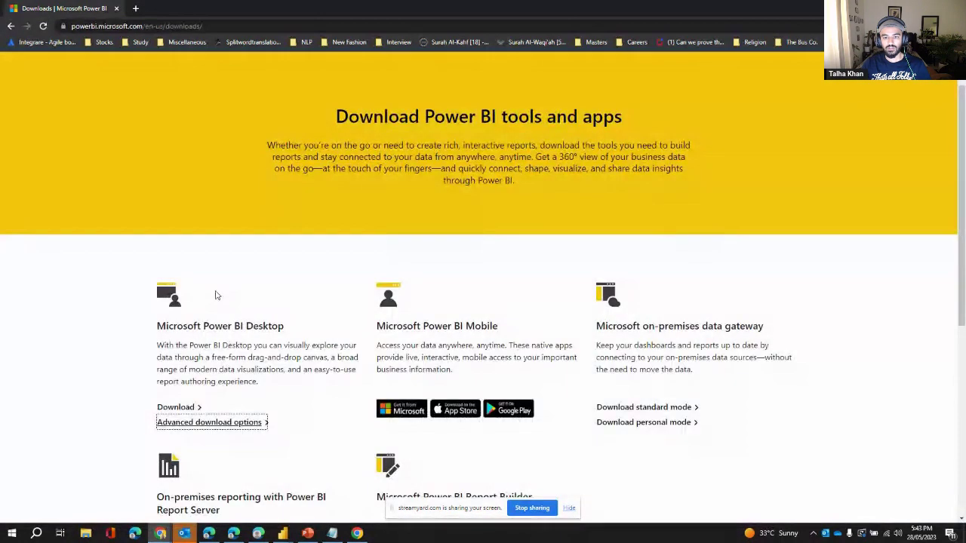
{"action": "left_click", "coordinate": [181, 408]}
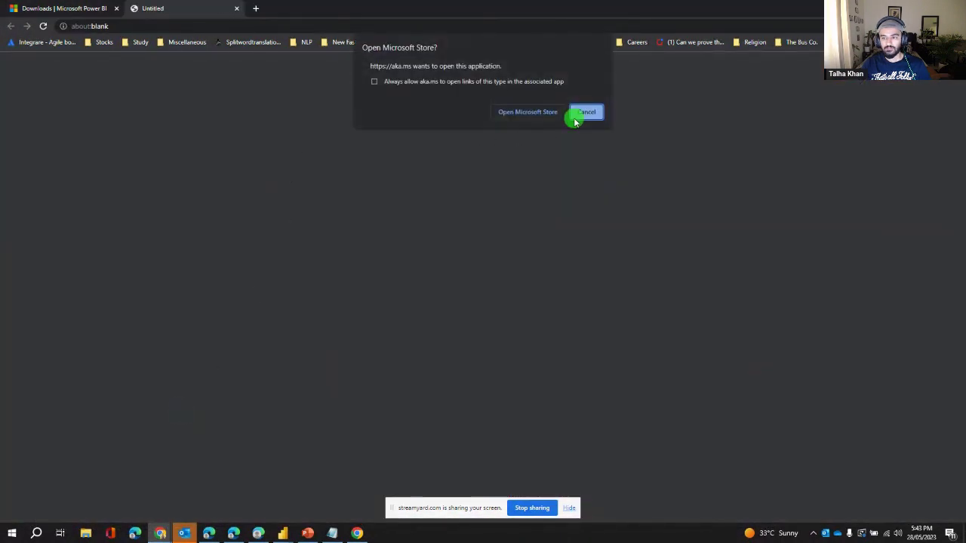
{"action": "left_click", "coordinate": [575, 118]}
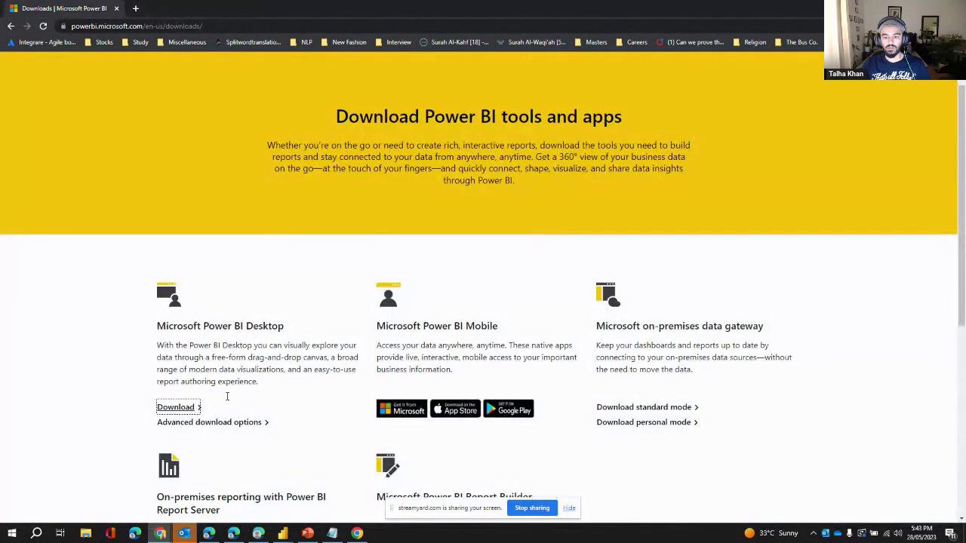
Step: Open Power BI Desktop's advanced download options and examine the PBIDesktopSetup_x64.exe and PBIDesktopSetup.exe installer choices
{"action": "left_click", "coordinate": [224, 426]}
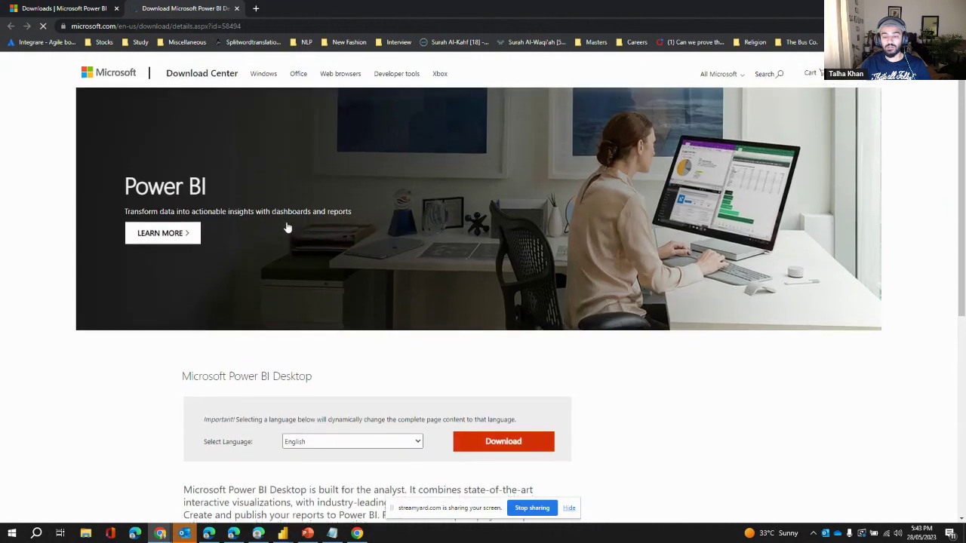
{"action": "scroll", "coordinate": [290, 236], "scroll_direction": "down", "scroll_amount": 1}
{"action": "left_click", "coordinate": [510, 388]}
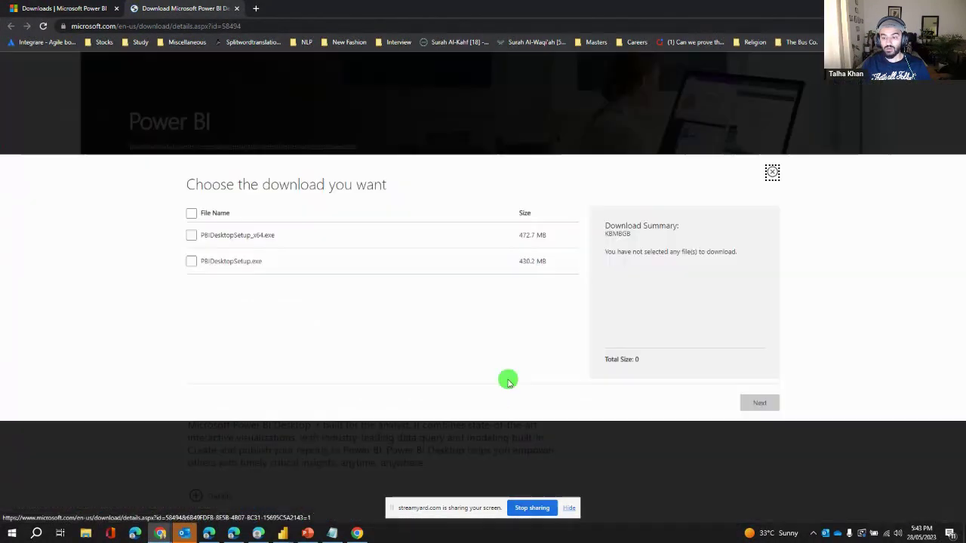
{"action": "left_click", "coordinate": [192, 236]}
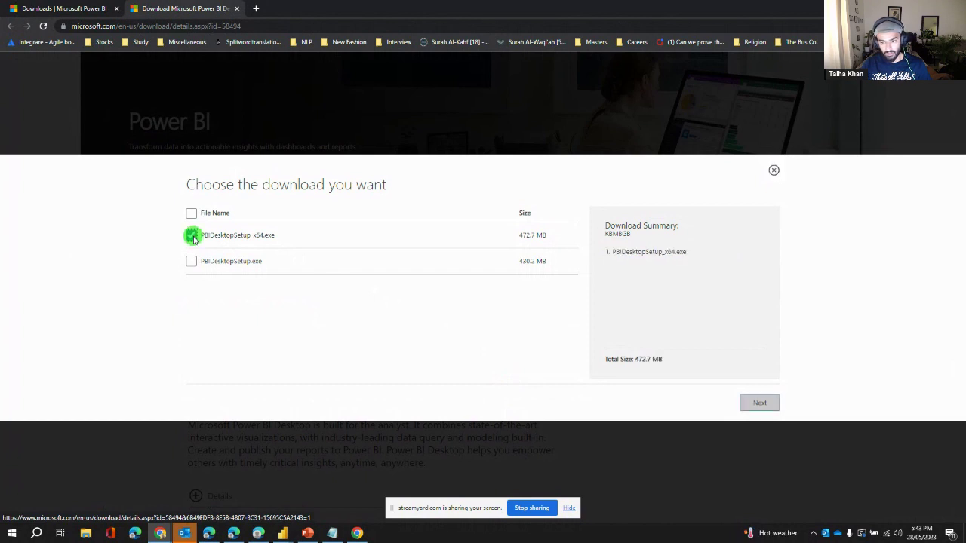
{"action": "left_click", "coordinate": [193, 236]}
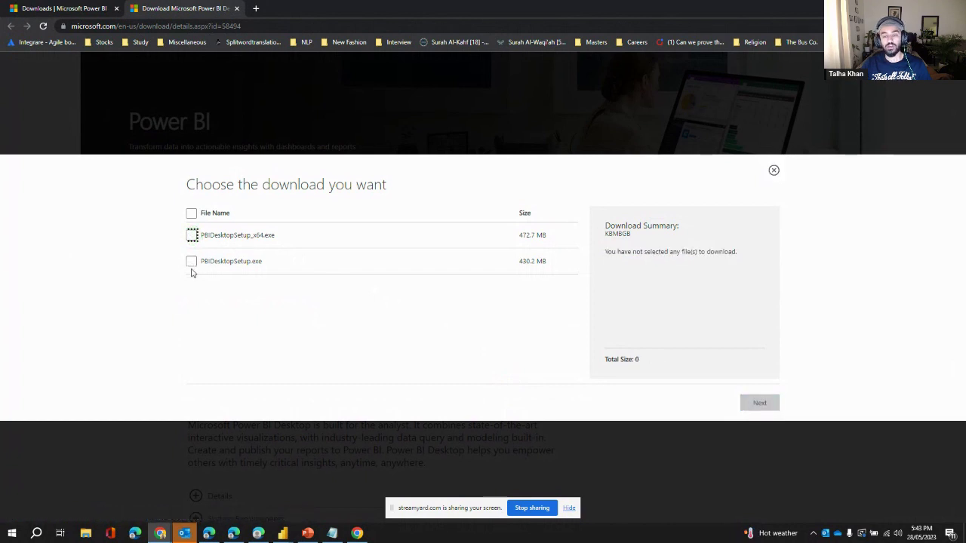
{"action": "left_click", "coordinate": [191, 264]}
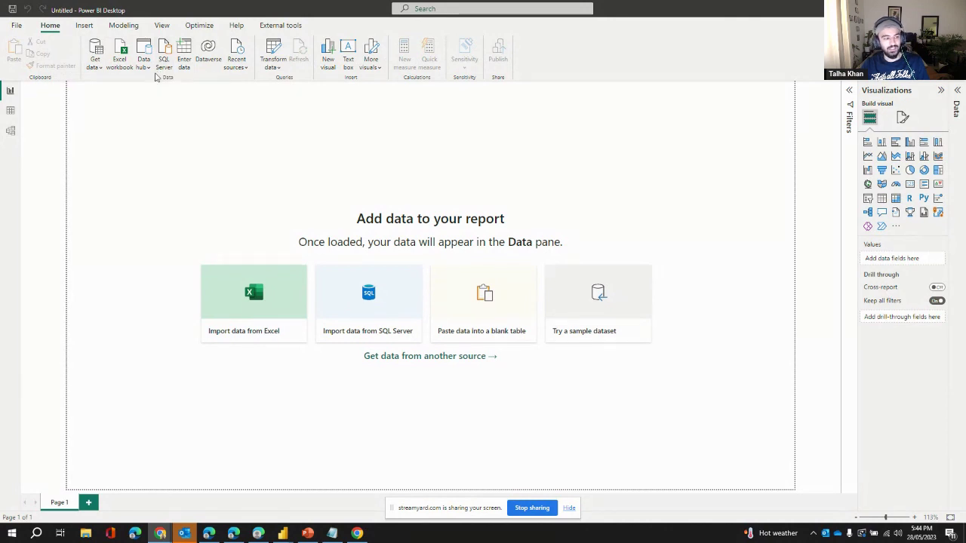
Step: Look at the empty report's data and model views and return to the report view
{"action": "left_click", "coordinate": [11, 111]}
{"action": "left_click", "coordinate": [10, 131]}
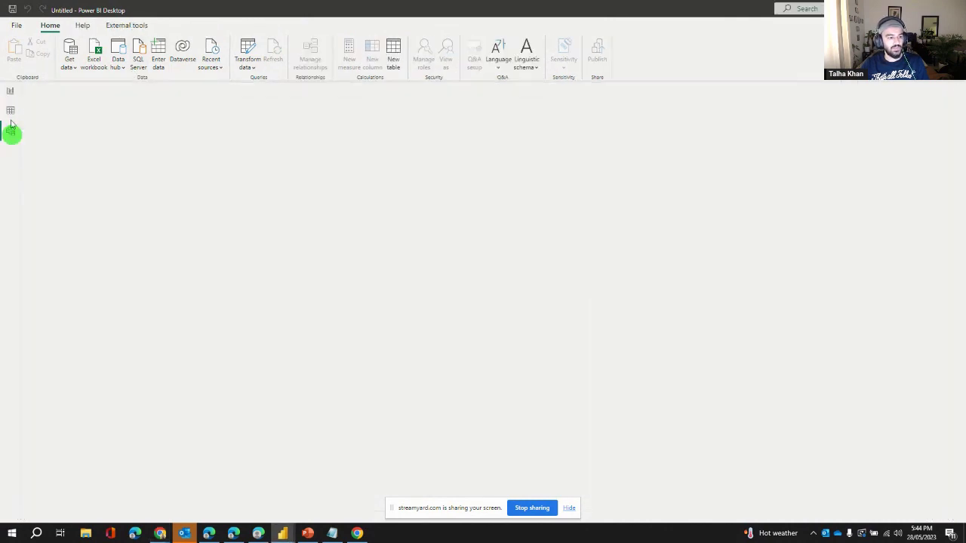
{"action": "left_click", "coordinate": [10, 89]}
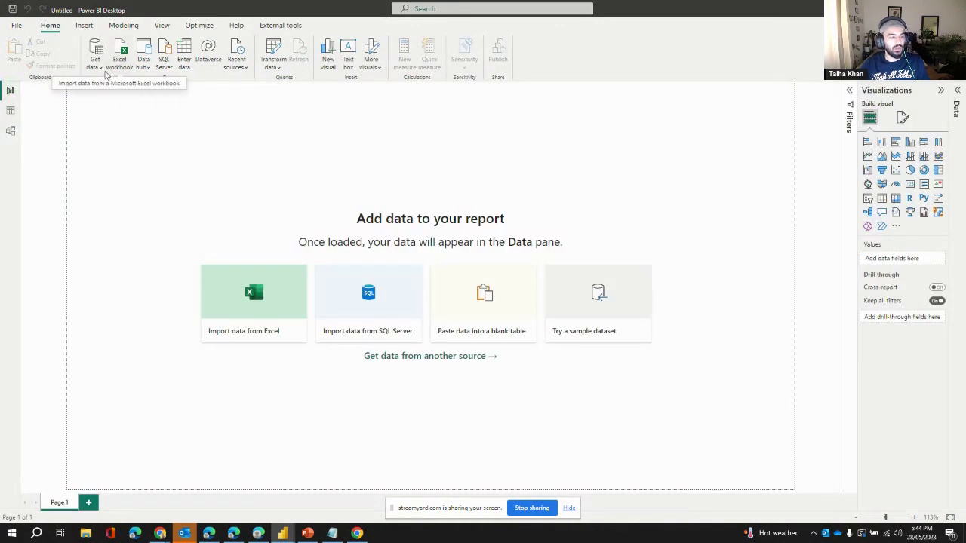
Step: Browse the complete list of available data source connectors down to Blank Query and close it without connecting
{"action": "left_click", "coordinate": [95, 64]}
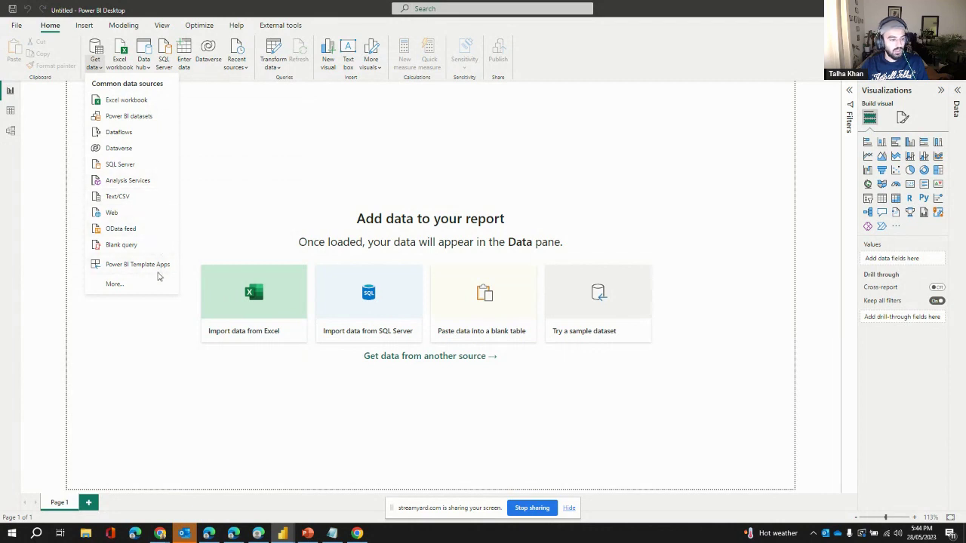
{"action": "left_click", "coordinate": [110, 289]}
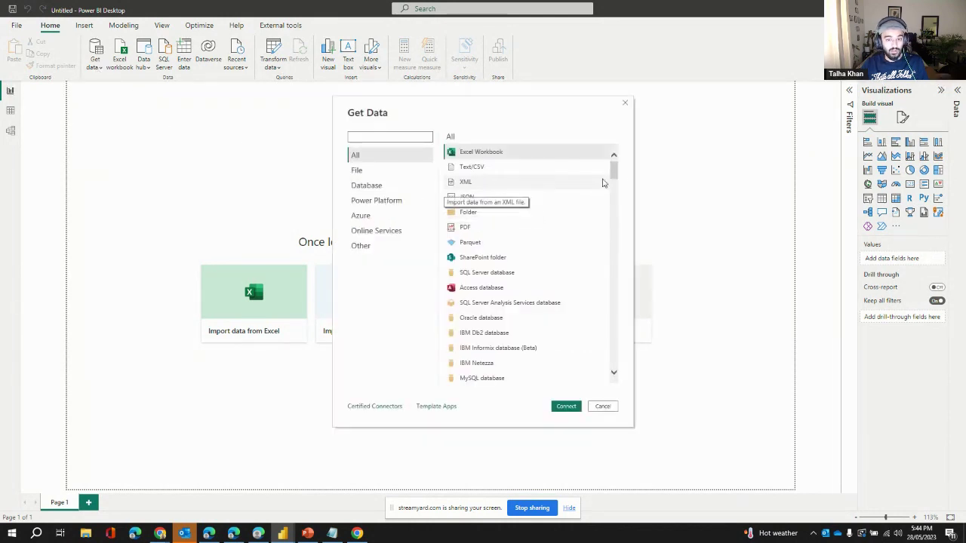
{"action": "left_click_drag", "start_coordinate": [615, 168], "coordinate": [614, 202]}
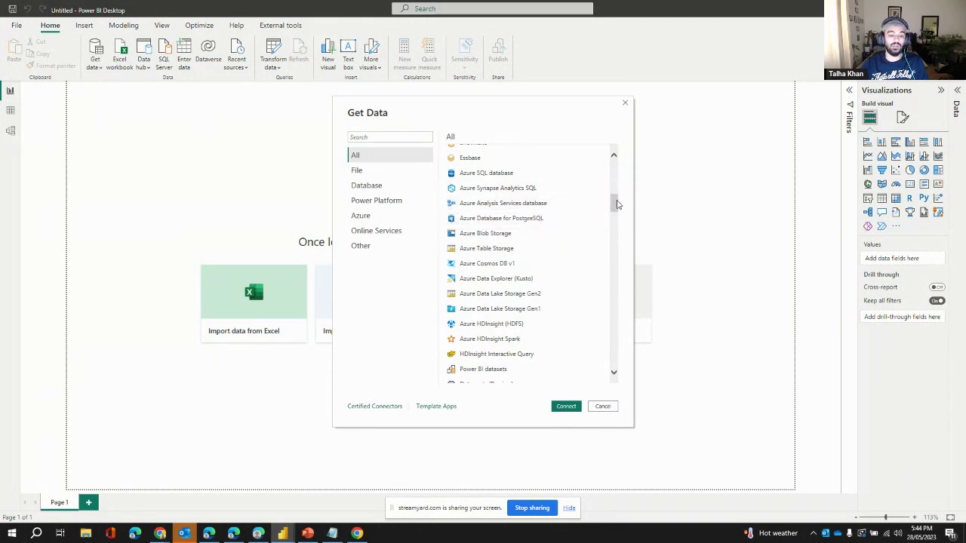
{"action": "left_click_drag", "start_coordinate": [617, 204], "coordinate": [615, 221]}
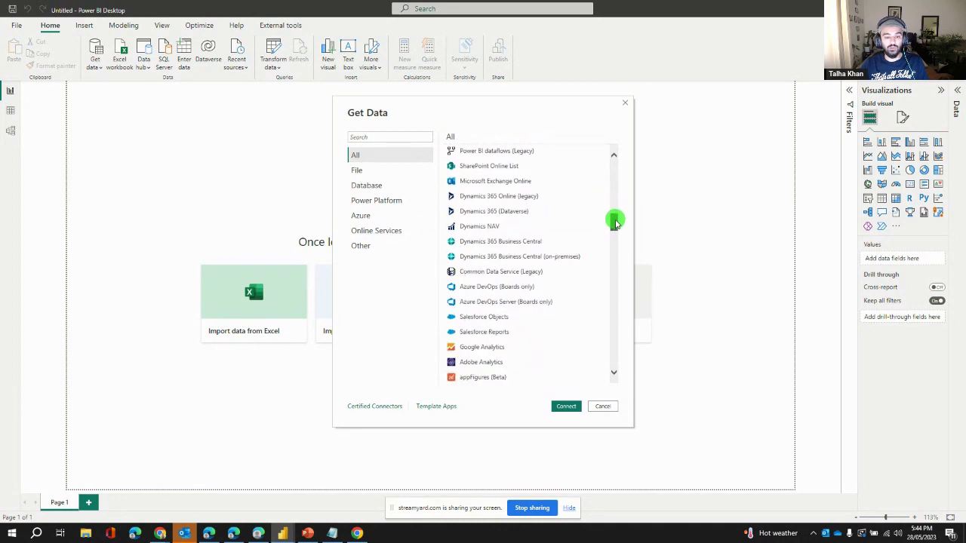
{"action": "left_click_drag", "start_coordinate": [615, 221], "coordinate": [602, 371]}
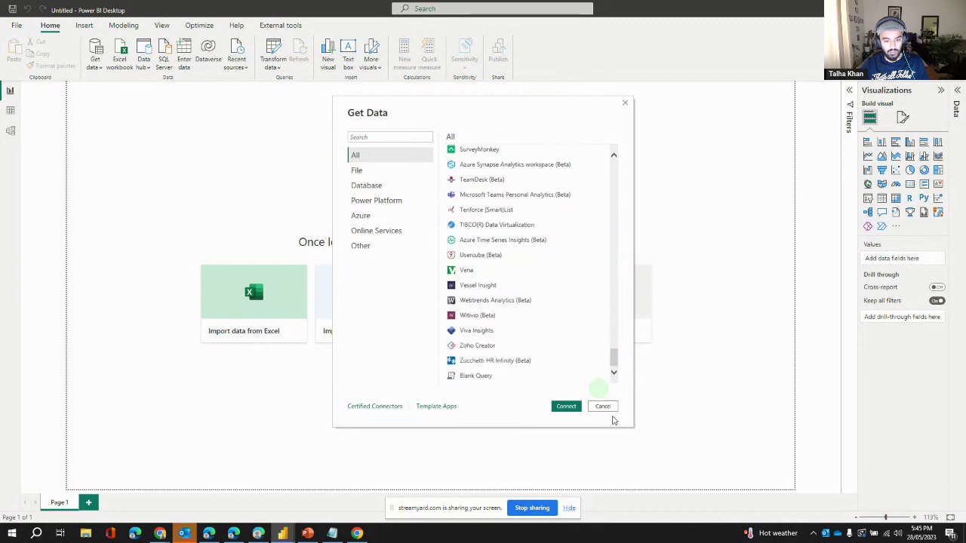
{"action": "left_click", "coordinate": [605, 407]}
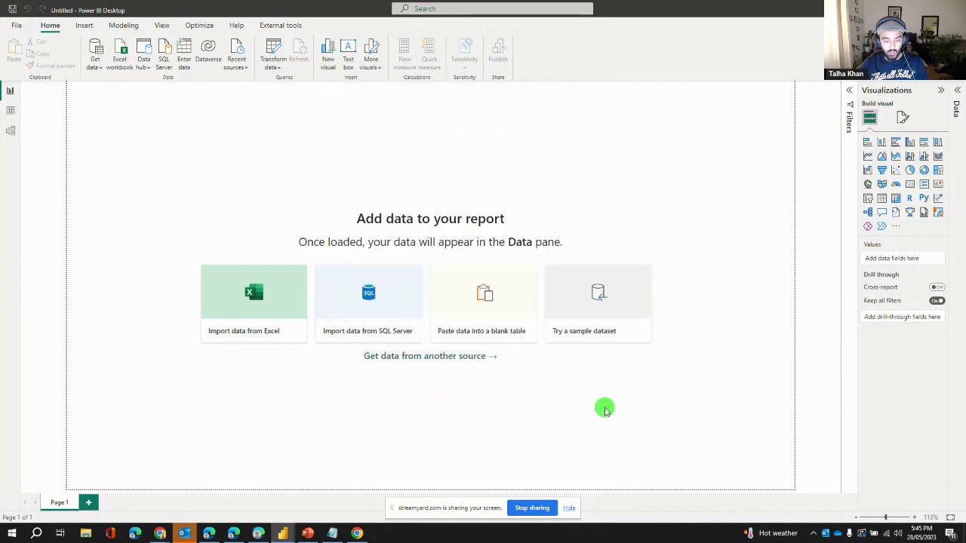
Step: Connect to the European Sales Organisation Excel workbook in the Session 2 folder
{"action": "left_click", "coordinate": [120, 65]}
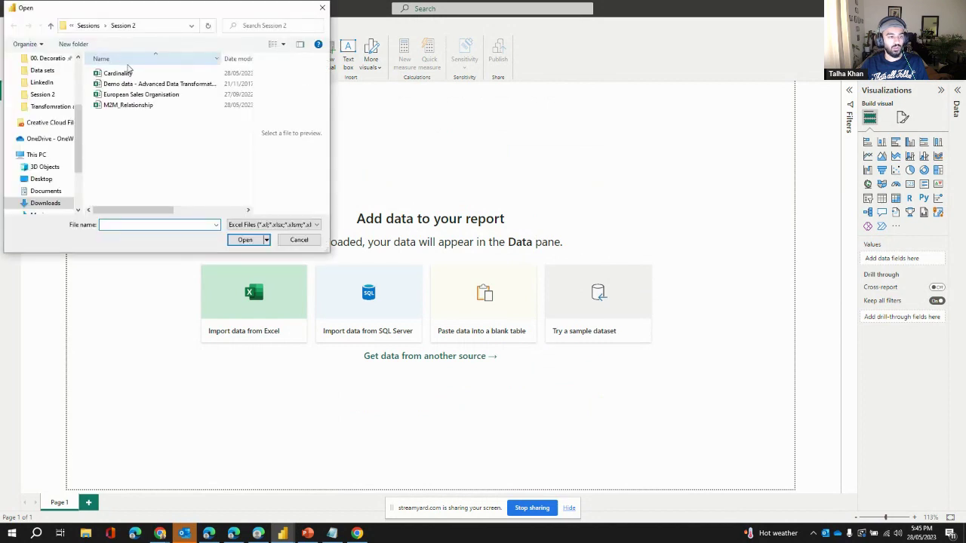
{"action": "left_click", "coordinate": [180, 100]}
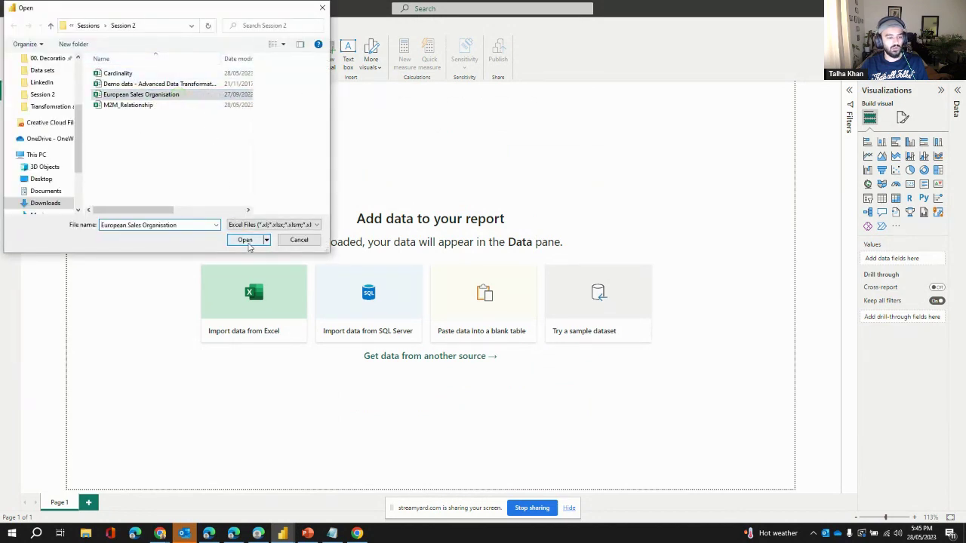
{"action": "left_click", "coordinate": [245, 240]}
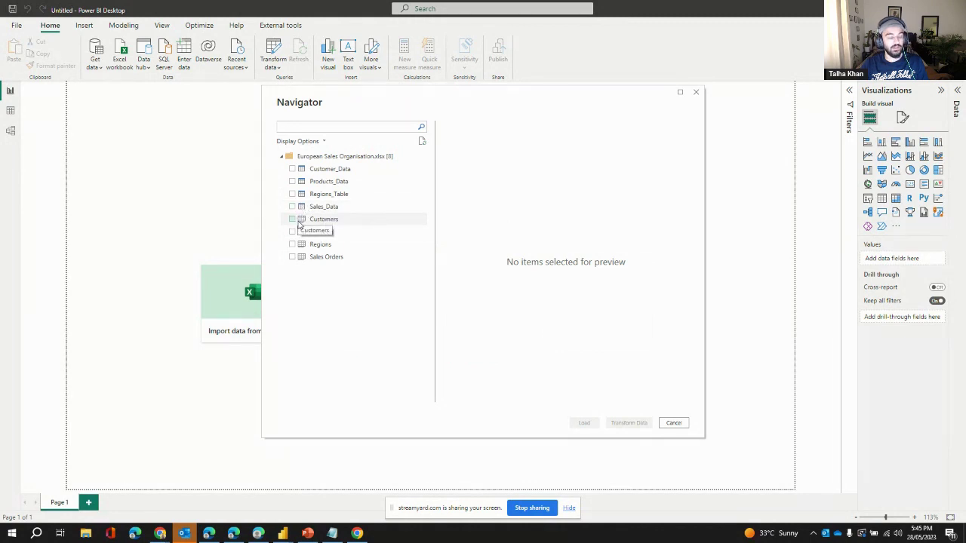
Step: Preview the workbook's tables and sheets in turn, from Customer_Data through Sales Orders, and return to the Customer_Data preview
{"action": "left_click", "coordinate": [329, 171]}
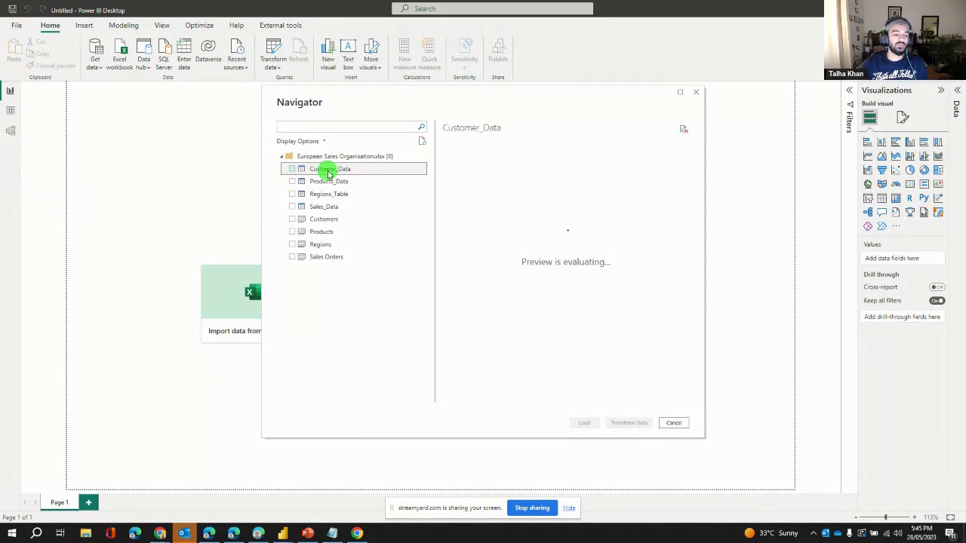
{"action": "left_click", "coordinate": [328, 182]}
{"action": "left_click", "coordinate": [326, 195]}
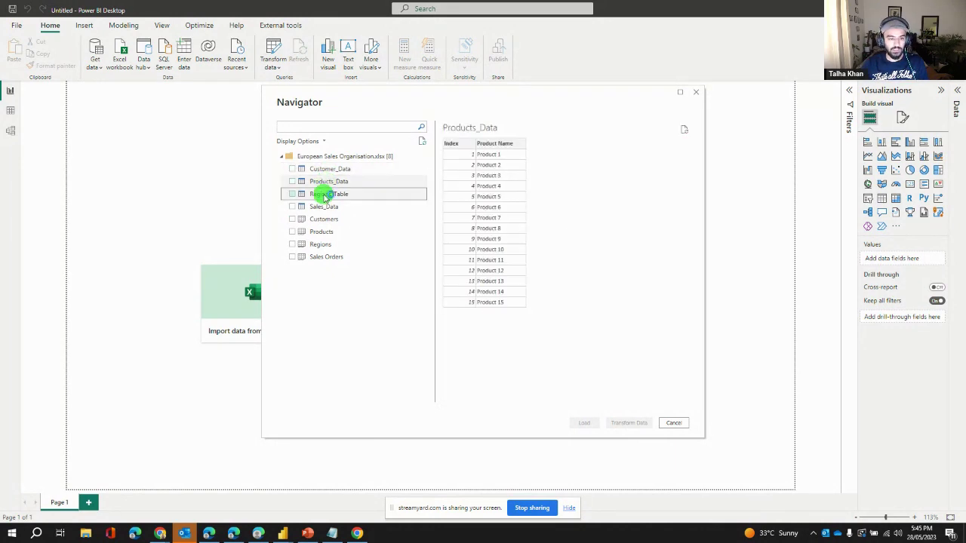
{"action": "left_click", "coordinate": [325, 207]}
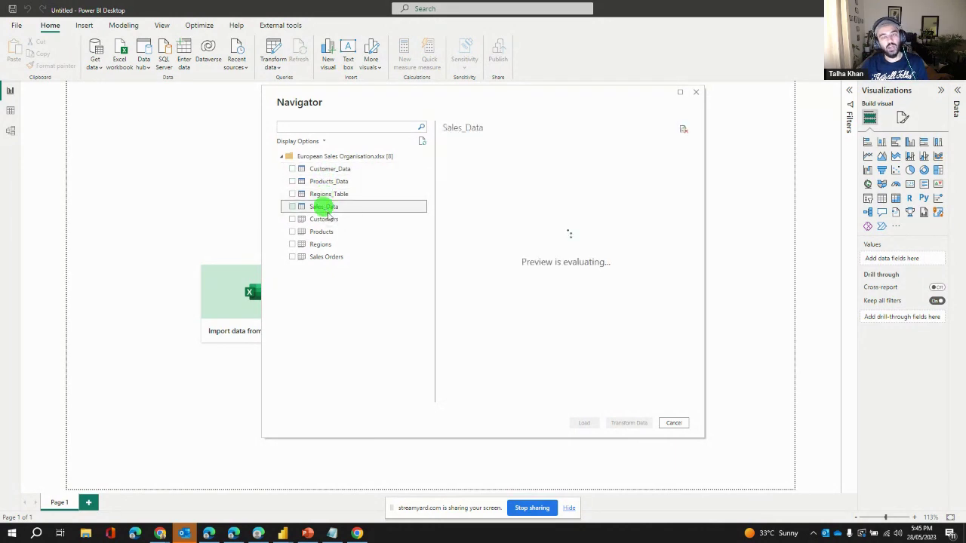
{"action": "left_click", "coordinate": [335, 219]}
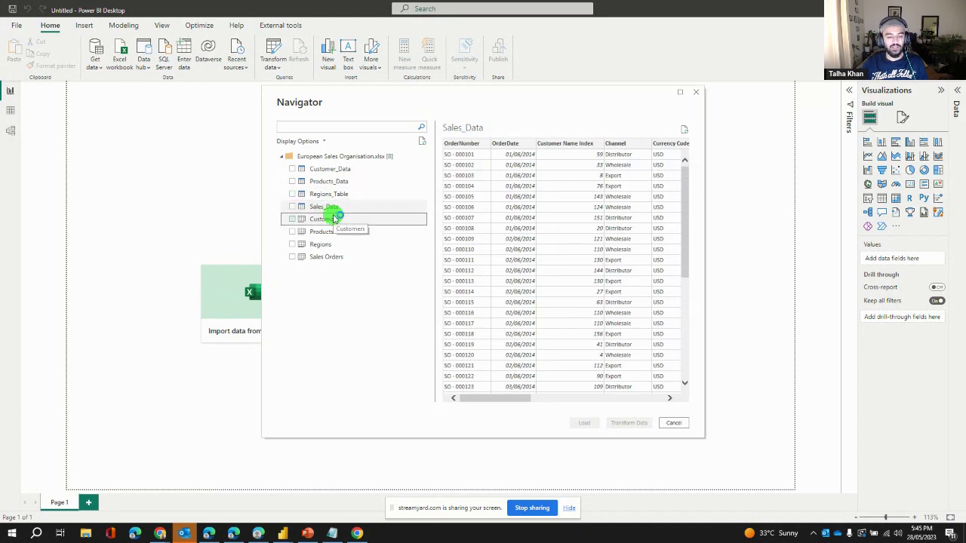
{"action": "left_click", "coordinate": [332, 233]}
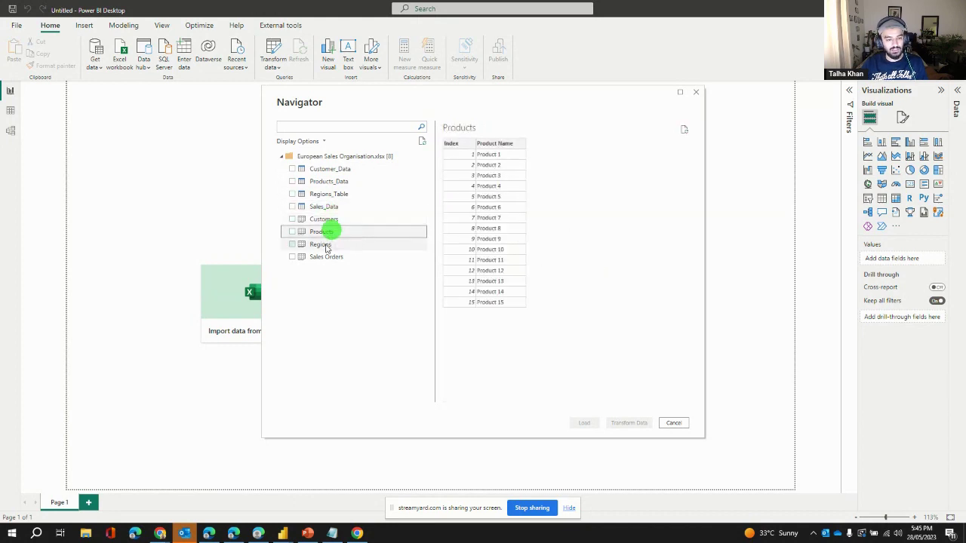
{"action": "left_click", "coordinate": [323, 244]}
{"action": "left_click", "coordinate": [326, 256]}
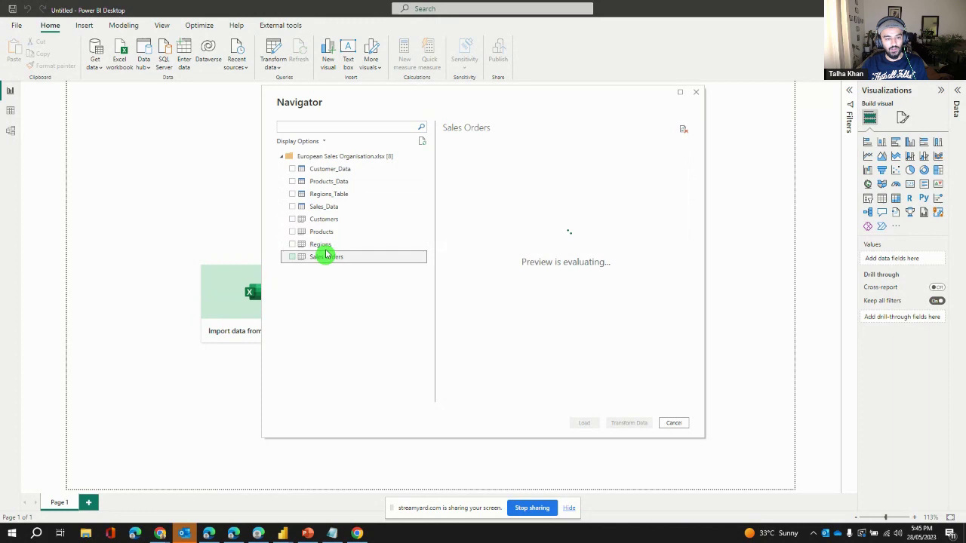
{"action": "left_click", "coordinate": [326, 169]}
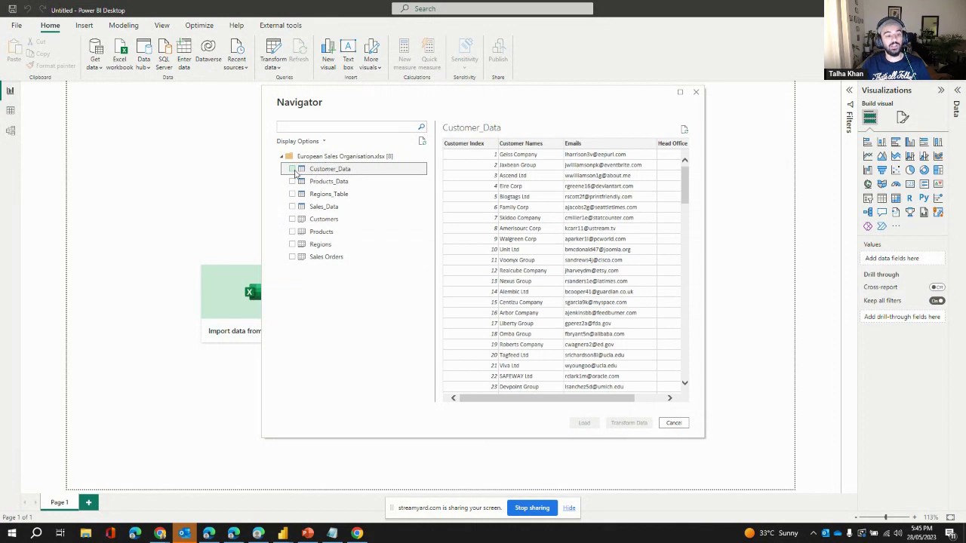
Step: Select the Customer_Data, Products_Data, Regions_Table and Sales_Data tables and open them for transformation in Power Query Editor
{"action": "left_click", "coordinate": [292, 169]}
{"action": "left_click", "coordinate": [292, 194]}
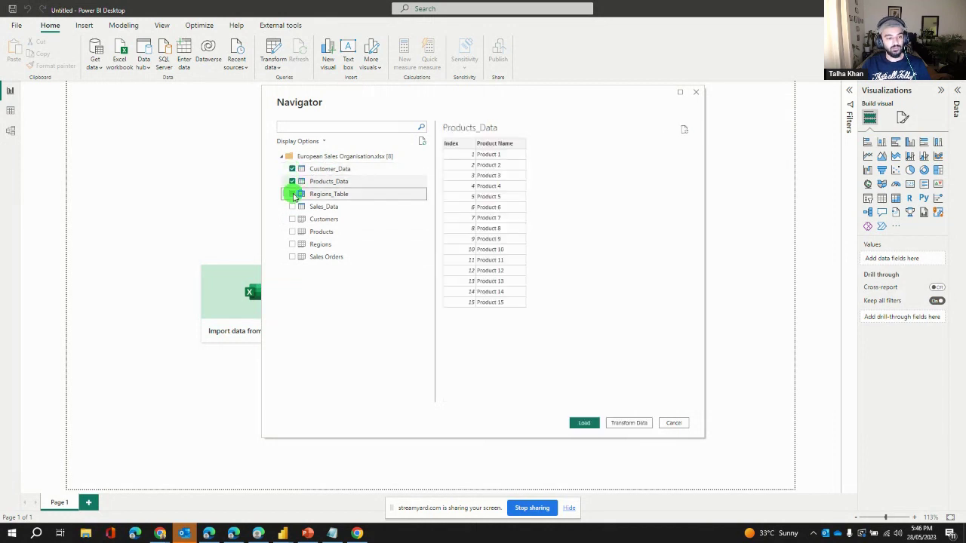
{"action": "left_click", "coordinate": [292, 206]}
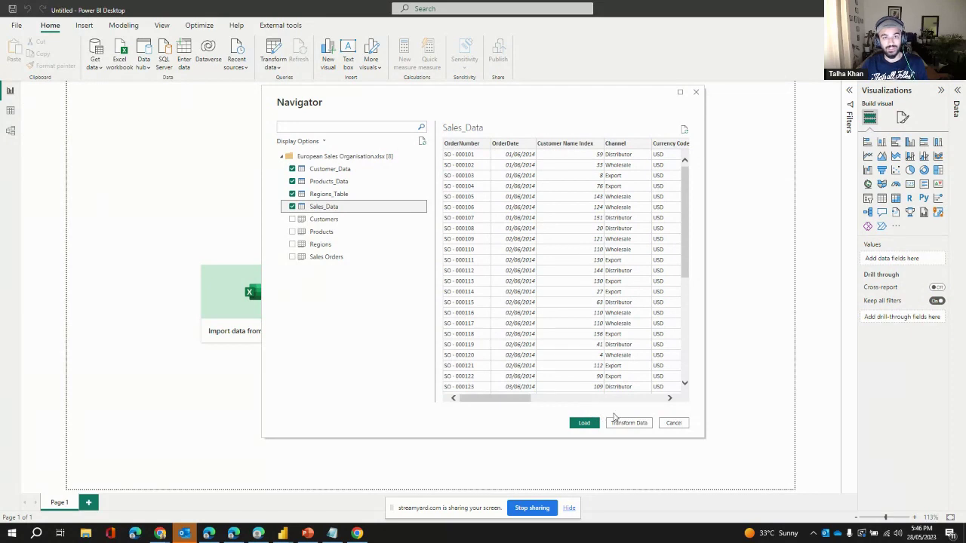
{"action": "left_click", "coordinate": [642, 424]}
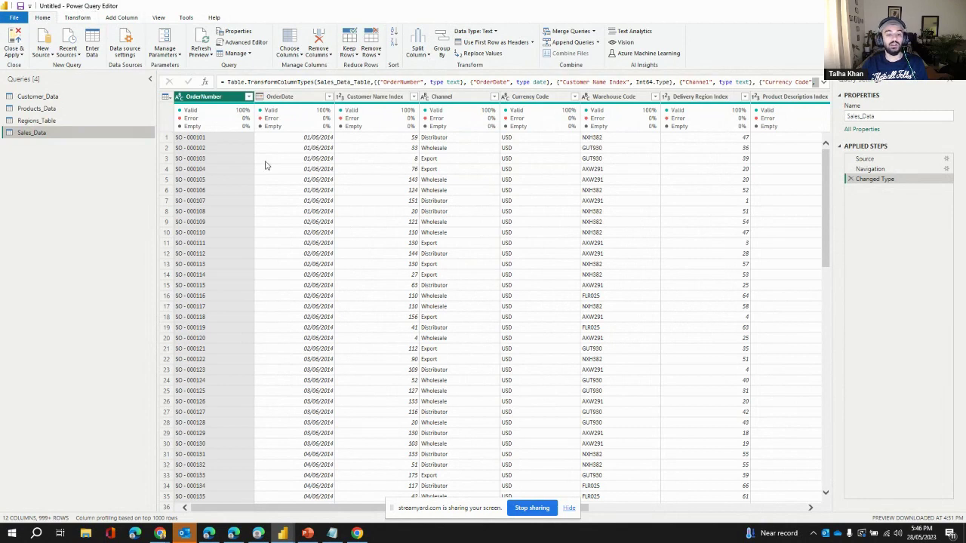
Step: View the Customer_Data, Products_Data, Regions_Table and Sales_Data queries in turn
{"action": "left_click", "coordinate": [40, 96]}
{"action": "left_click", "coordinate": [39, 108]}
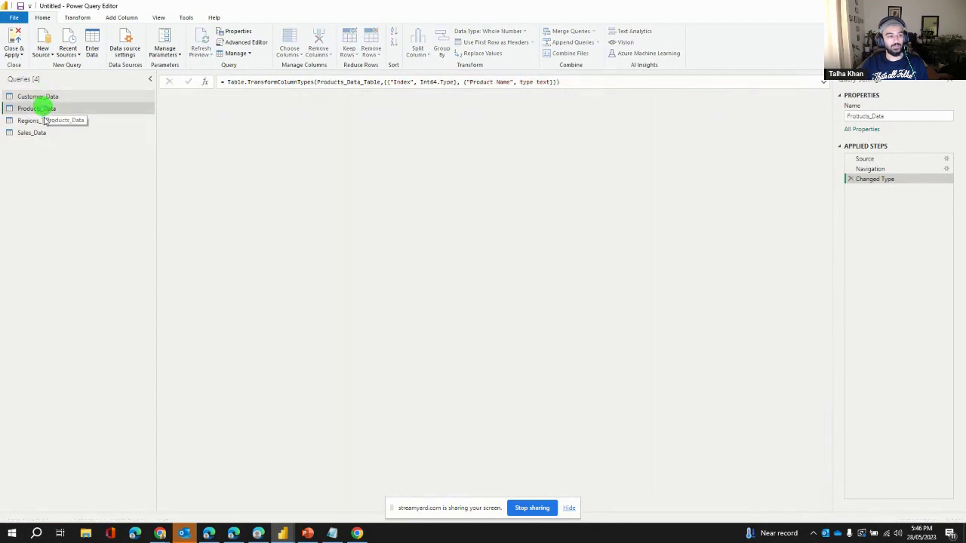
{"action": "left_click", "coordinate": [37, 121]}
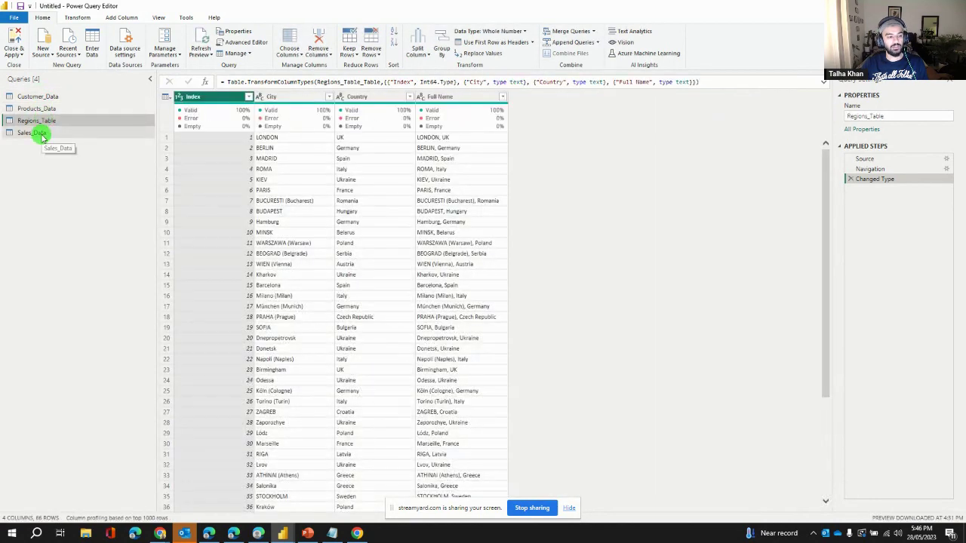
{"action": "left_click", "coordinate": [41, 134]}
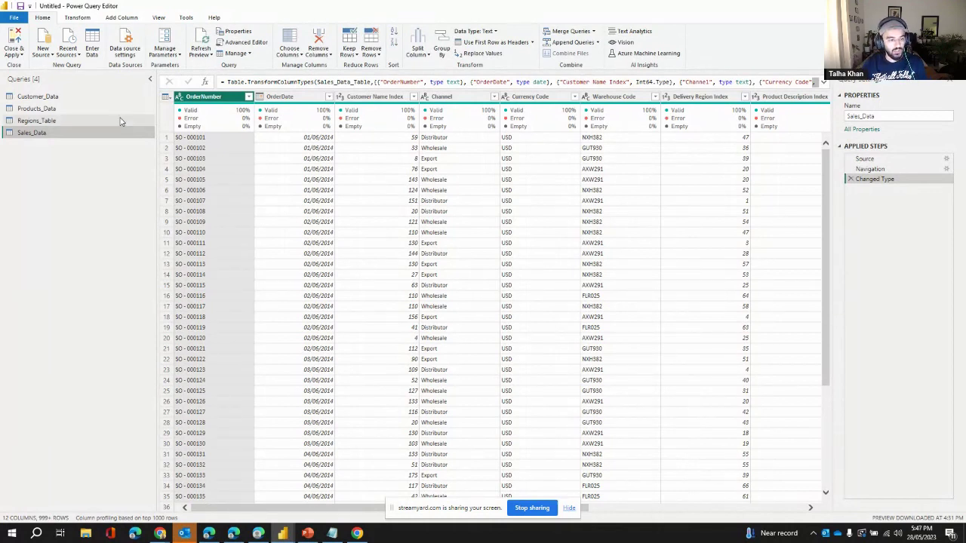
Step: Examine the first record and the OrderNumber column of the Sales_Data query
{"action": "left_click", "coordinate": [168, 138]}
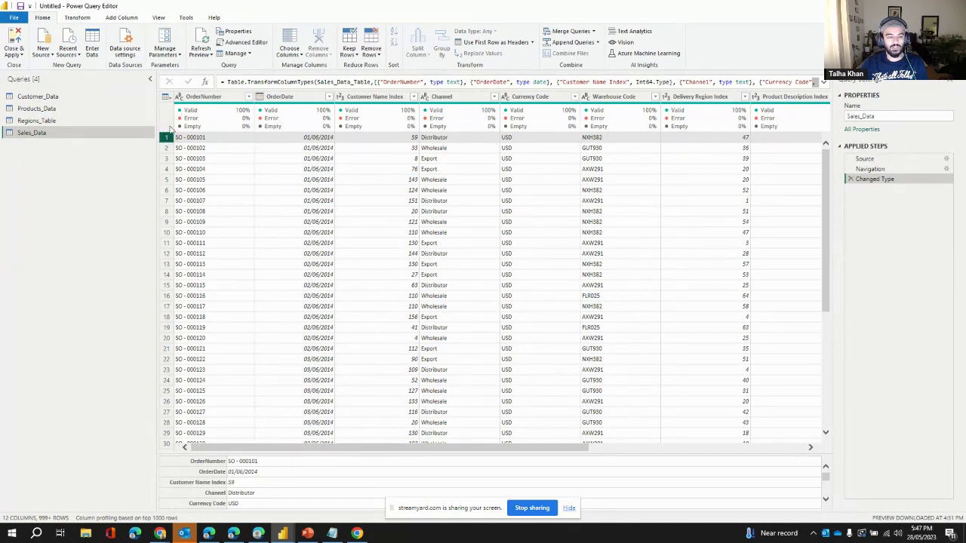
{"action": "left_click", "coordinate": [224, 97]}
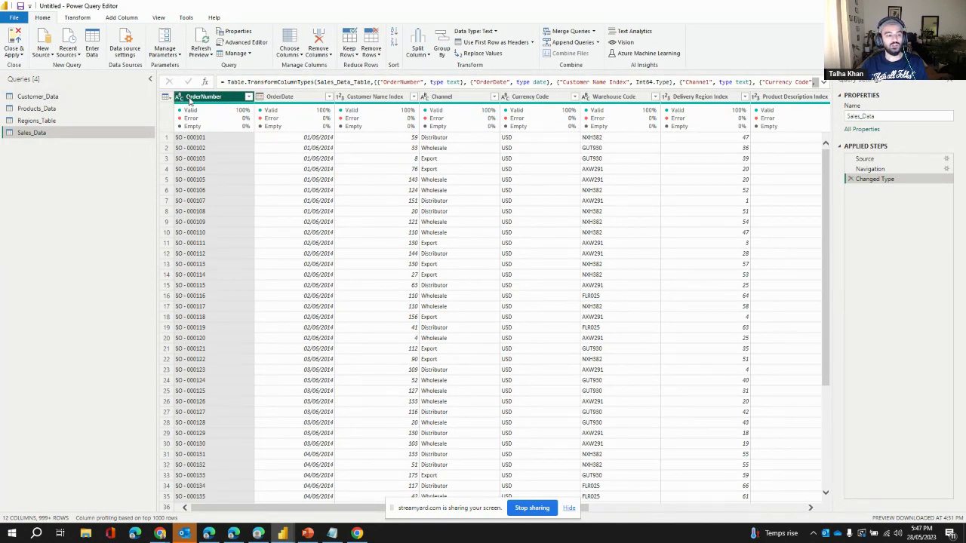
{"action": "left_click", "coordinate": [167, 137]}
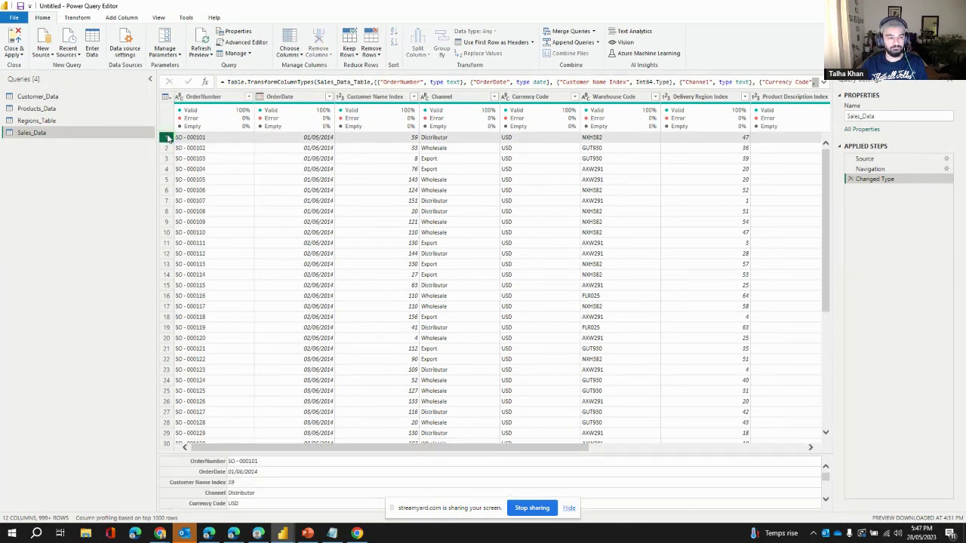
Step: Rename the Customer_Data query to Customers
{"action": "left_click", "coordinate": [56, 98]}
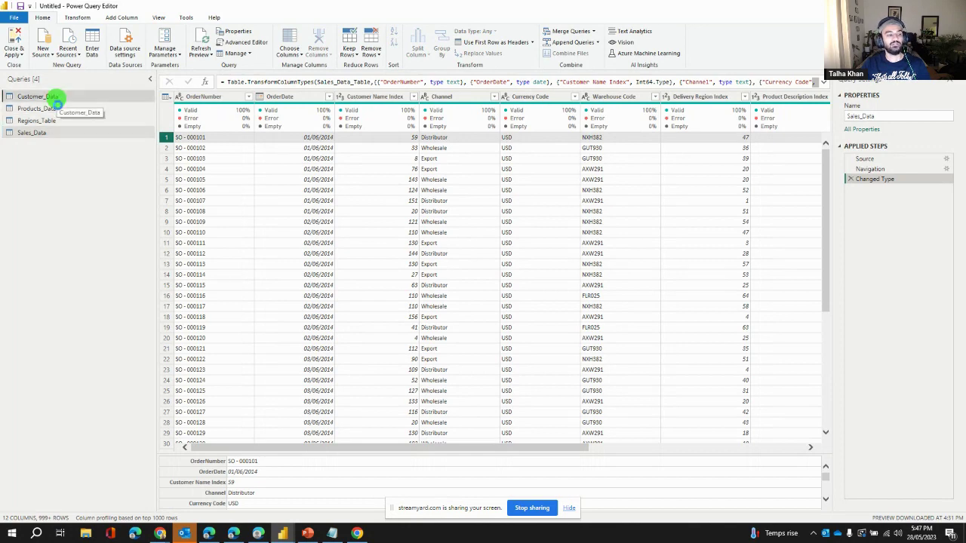
{"action": "double_click", "coordinate": [58, 98]}
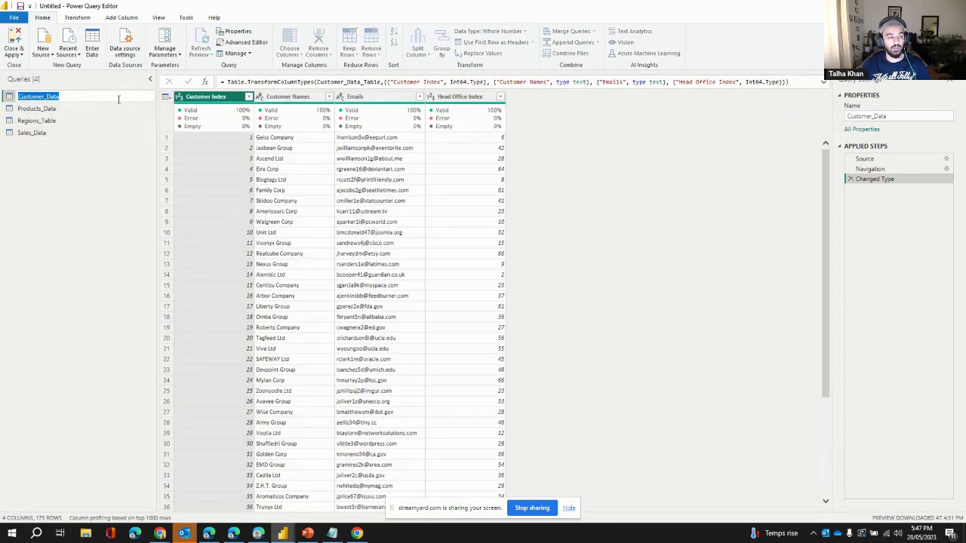
{"action": "type", "text": "Customer"}
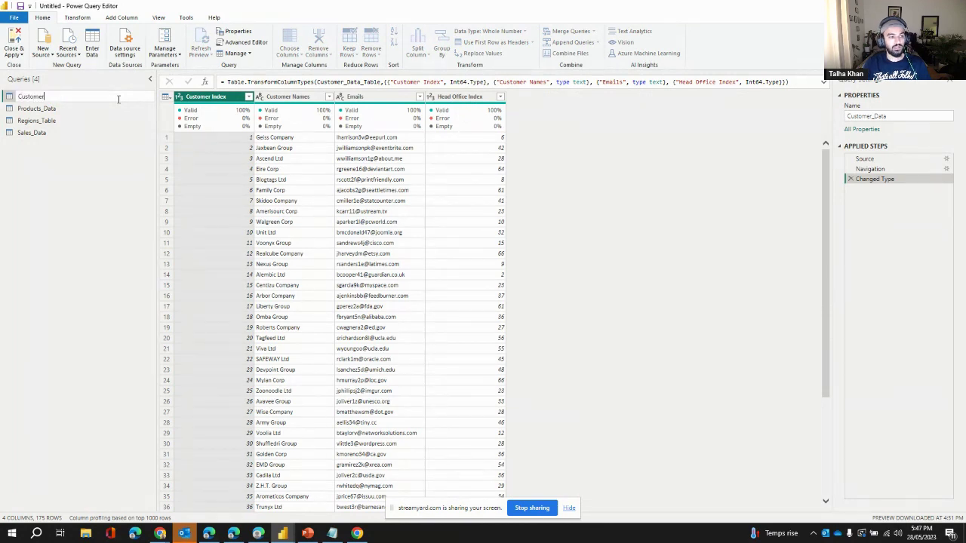
{"action": "type", "text": "s"}
{"action": "key", "text": "Return"}
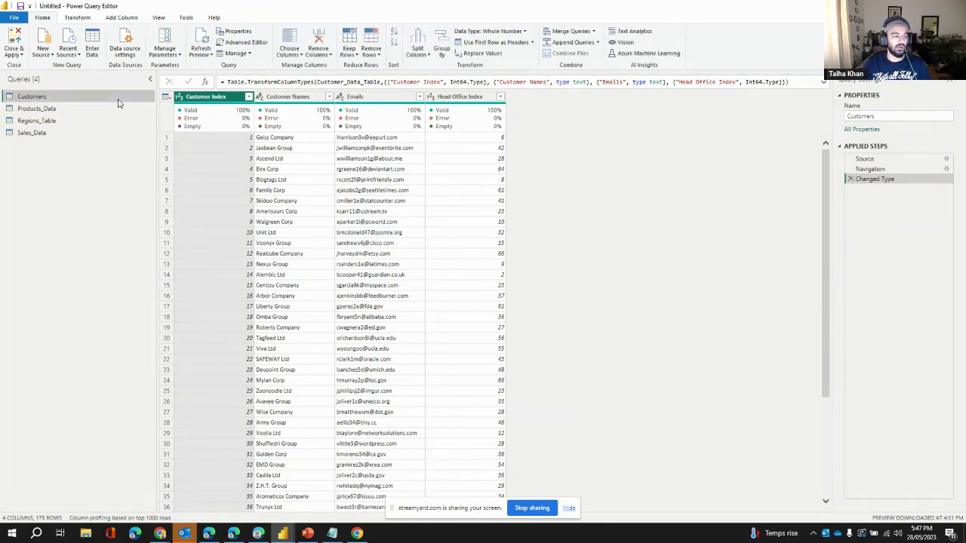
Step: Rename the Products_Data query to Products
{"action": "left_click", "coordinate": [57, 112]}
{"action": "double_click", "coordinate": [57, 111]}
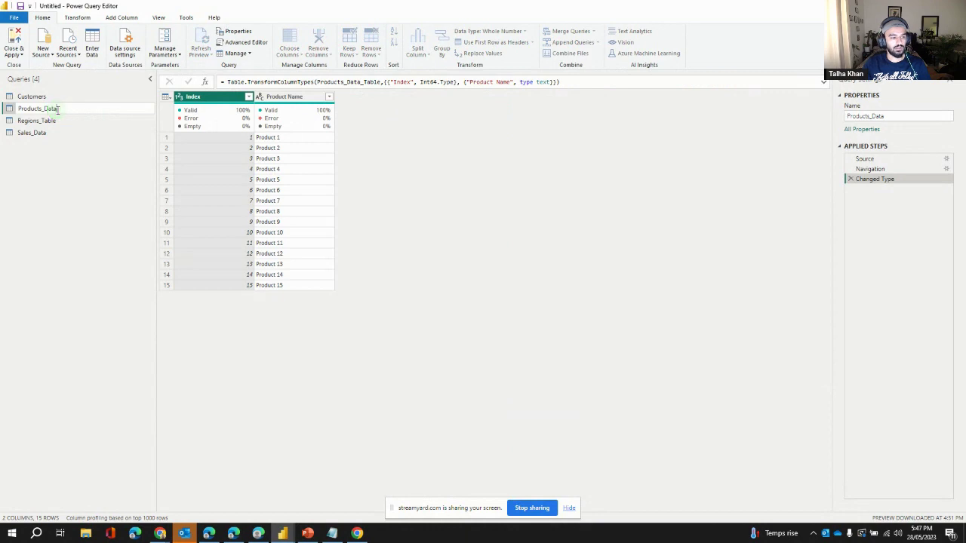
{"action": "left_click_drag", "start_coordinate": [43, 109], "coordinate": [59, 109]}
{"action": "key", "text": "BackSpace"}
{"action": "key", "text": "BackSpace"}
{"action": "key", "text": "Return"}
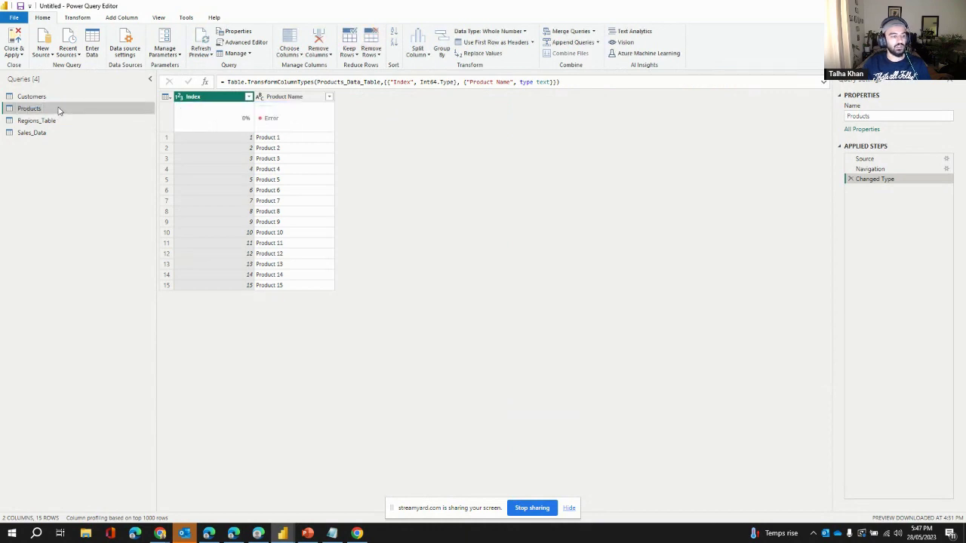
Step: Rename the Regions_Table query to Regions
{"action": "left_click", "coordinate": [56, 122]}
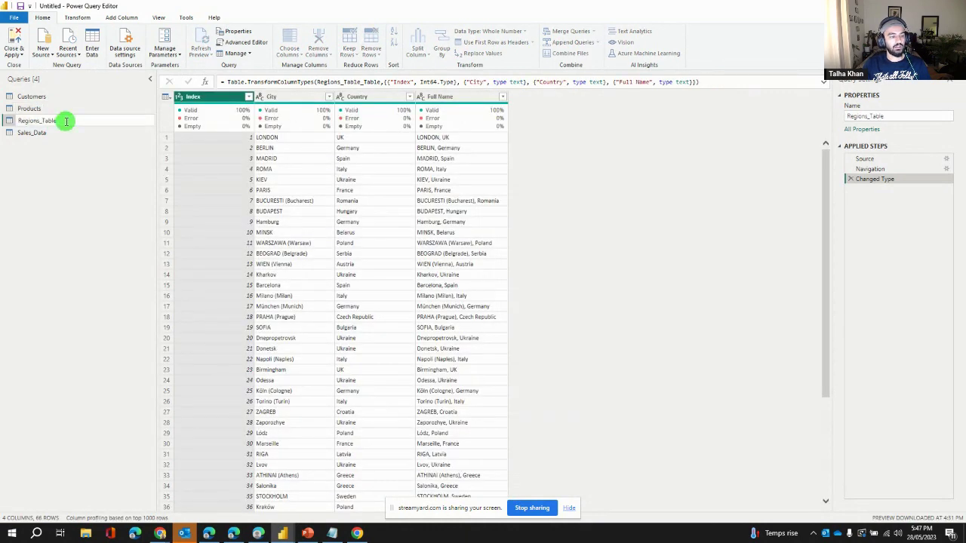
{"action": "key", "text": "BackSpace"}
{"action": "key", "text": "BackSpace"}
{"action": "key", "text": "BackSpace"}
{"action": "key", "text": "BackSpace"}
{"action": "key", "text": "BackSpace"}
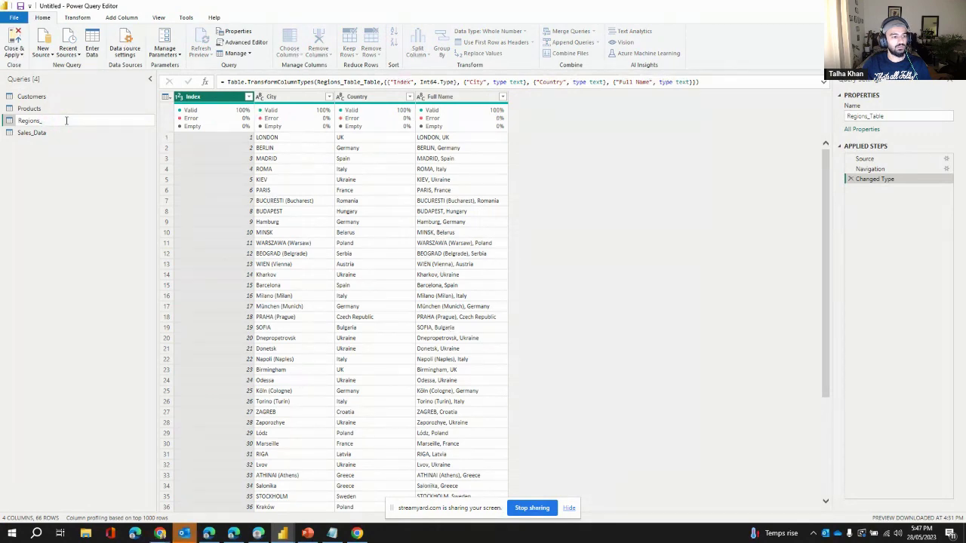
{"action": "key", "text": "BackSpace"}
{"action": "key", "text": "Return"}
Step: Rename the Sales_Data query to Sales
{"action": "left_click", "coordinate": [55, 134]}
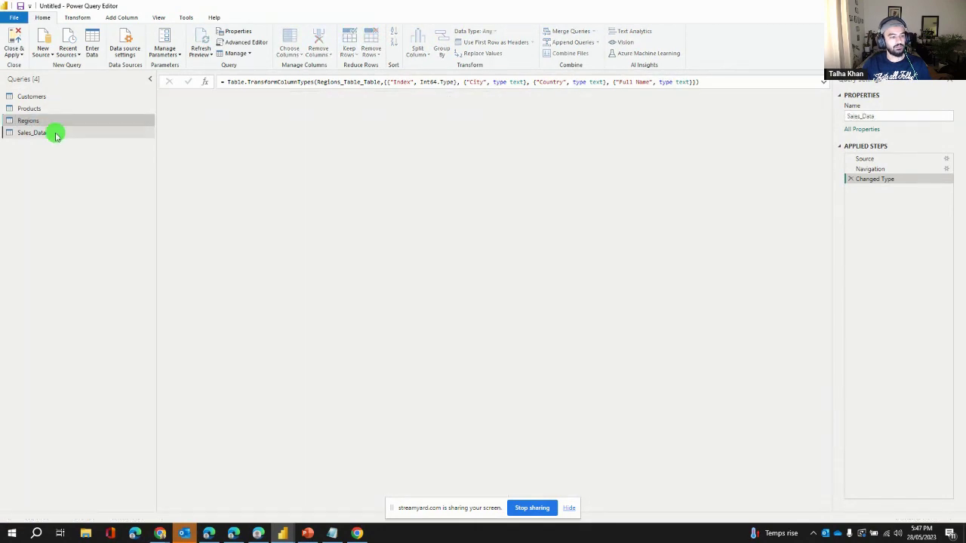
{"action": "double_click", "coordinate": [55, 133]}
{"action": "left_click", "coordinate": [71, 133]}
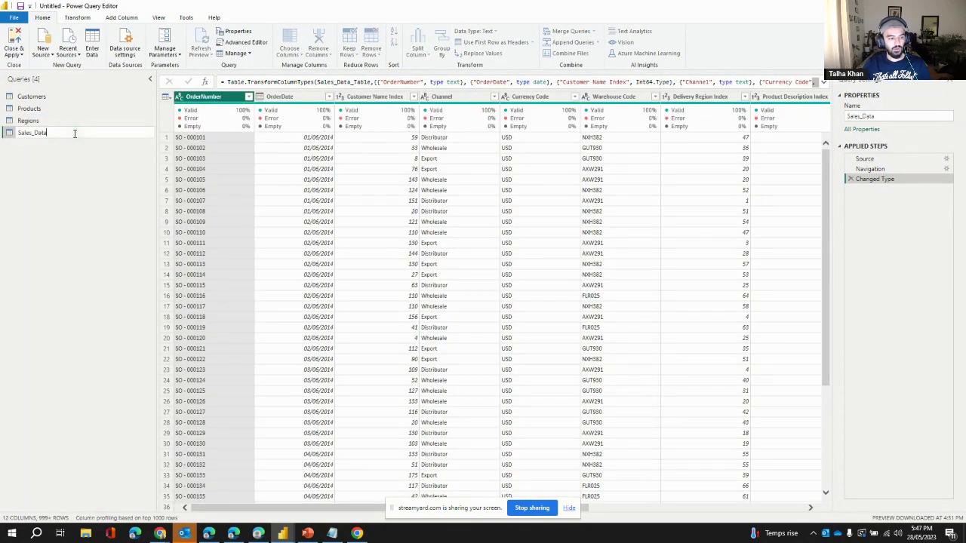
{"action": "key", "text": "shift+Left"}
{"action": "key", "text": "shift+Left"}
{"action": "key", "text": "shift+Left"}
{"action": "key", "text": "shift+Left"}
{"action": "key", "text": "BackSpace"}
{"action": "key", "text": "BackSpace"}
{"action": "key", "text": "Return"}
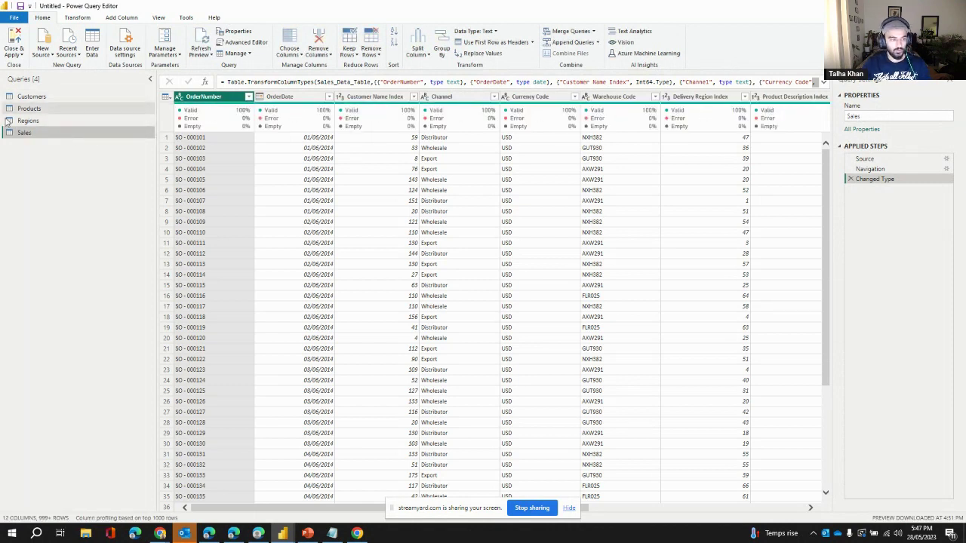
Step: Examine the Customers table and the filter values of its Customer Index column, closing the filter list without applying a filter
{"action": "left_click", "coordinate": [43, 97]}
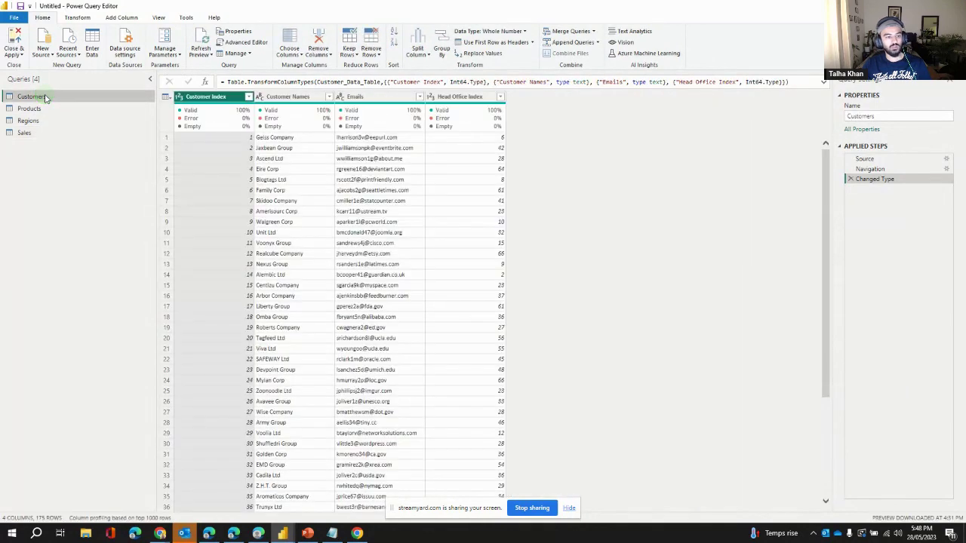
{"action": "mouse_move", "coordinate": [194, 111]}
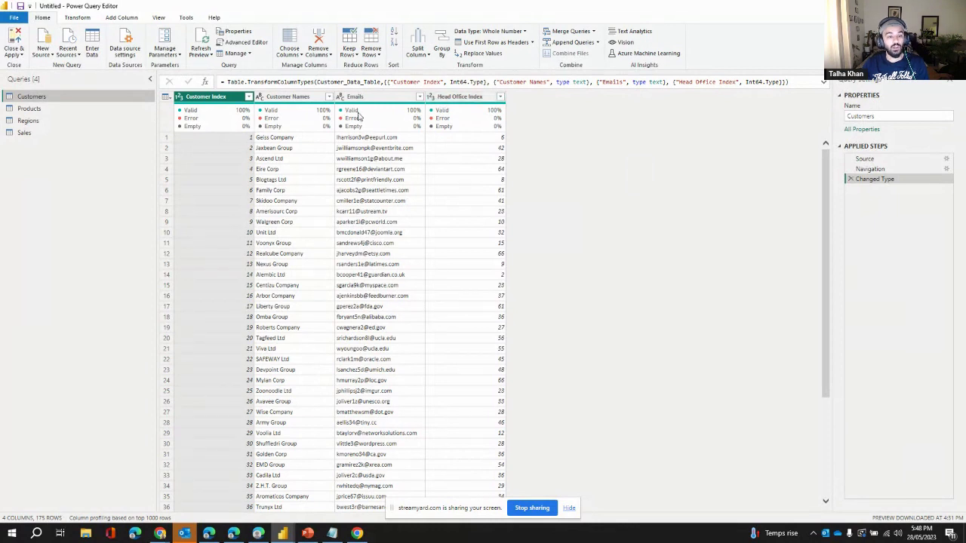
{"action": "left_click", "coordinate": [226, 97]}
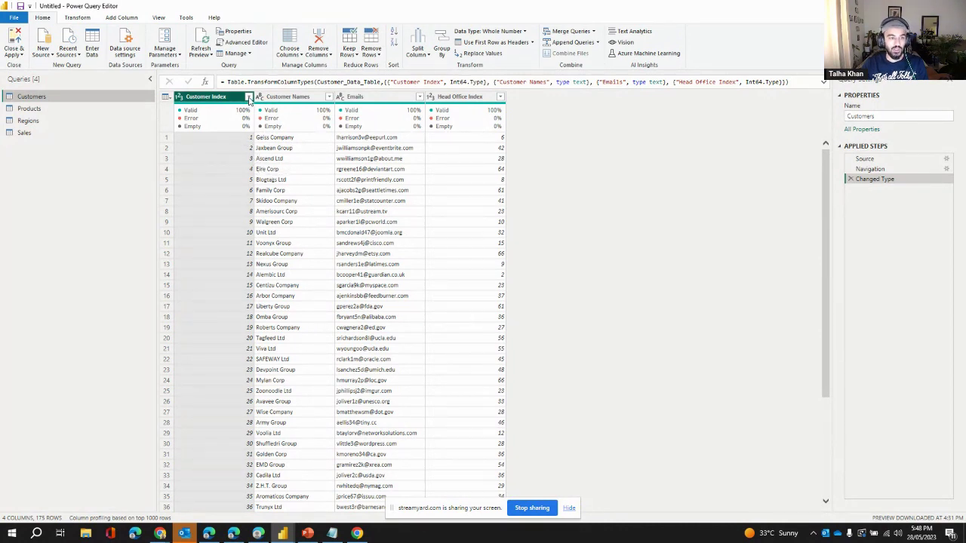
{"action": "left_click", "coordinate": [249, 99]}
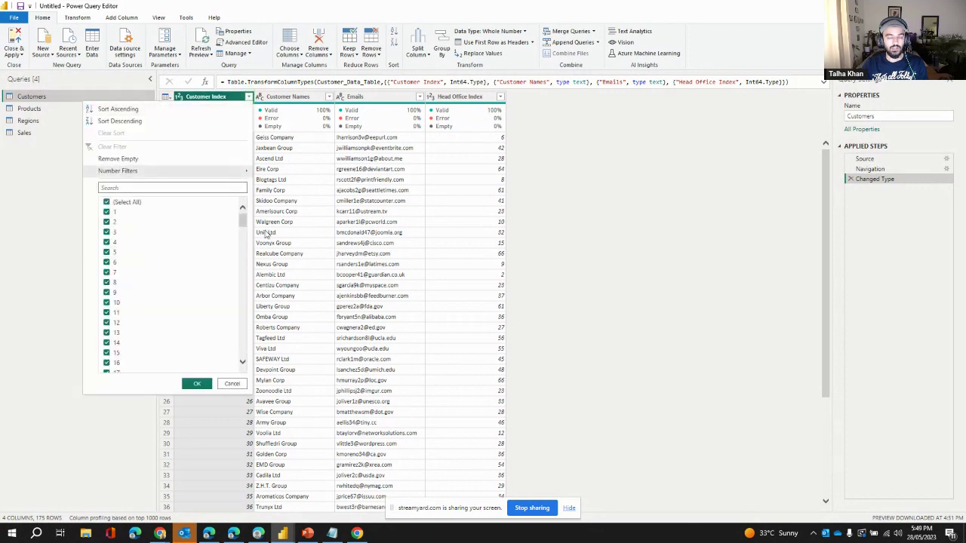
{"action": "left_click", "coordinate": [232, 381]}
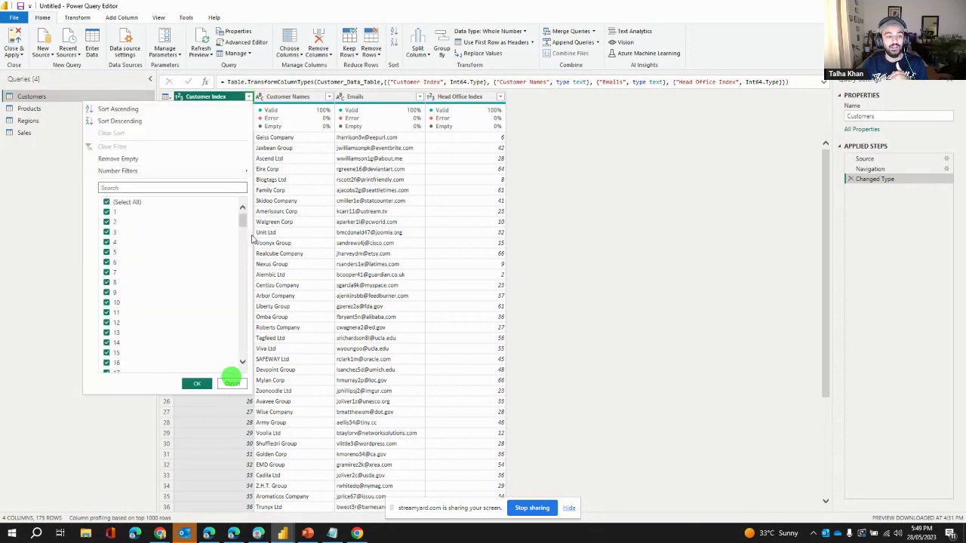
{"action": "left_click", "coordinate": [249, 99]}
{"action": "left_click", "coordinate": [249, 98]}
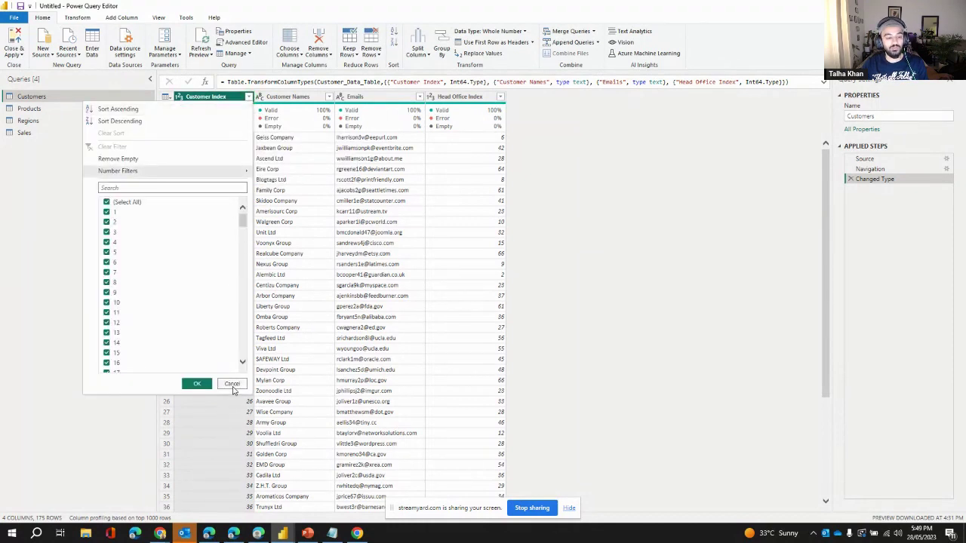
{"action": "left_click", "coordinate": [232, 383]}
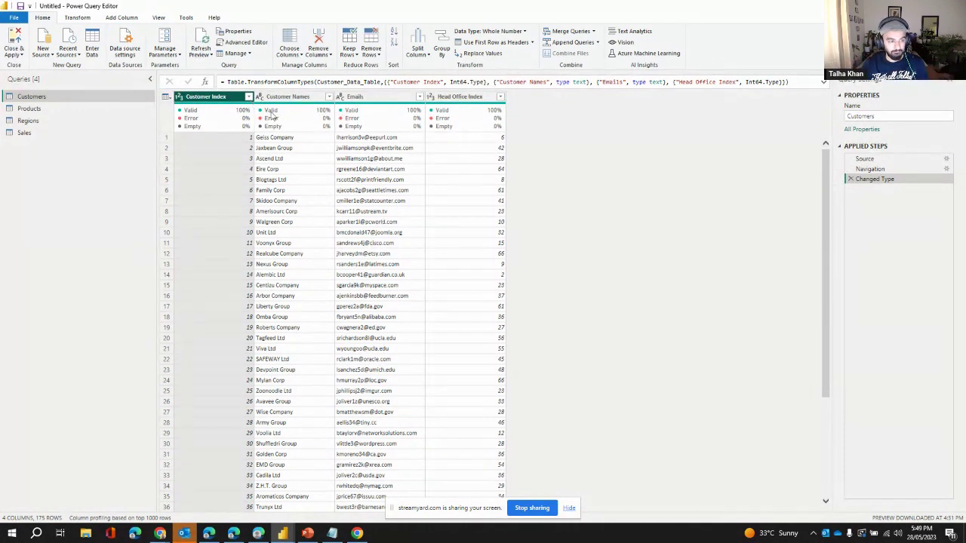
Step: Review the contents of the Products, Regions and Sales tables in turn
{"action": "left_click", "coordinate": [50, 109]}
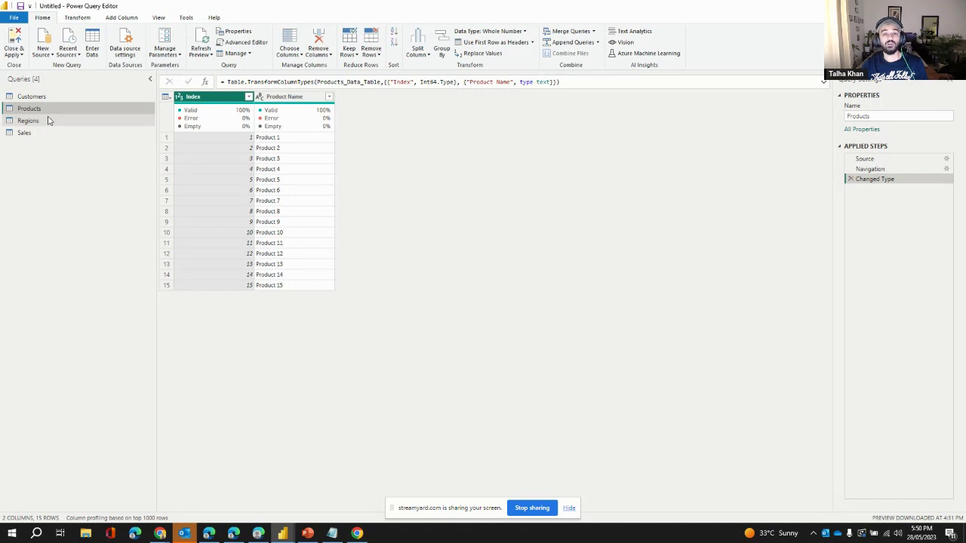
{"action": "left_click", "coordinate": [48, 120]}
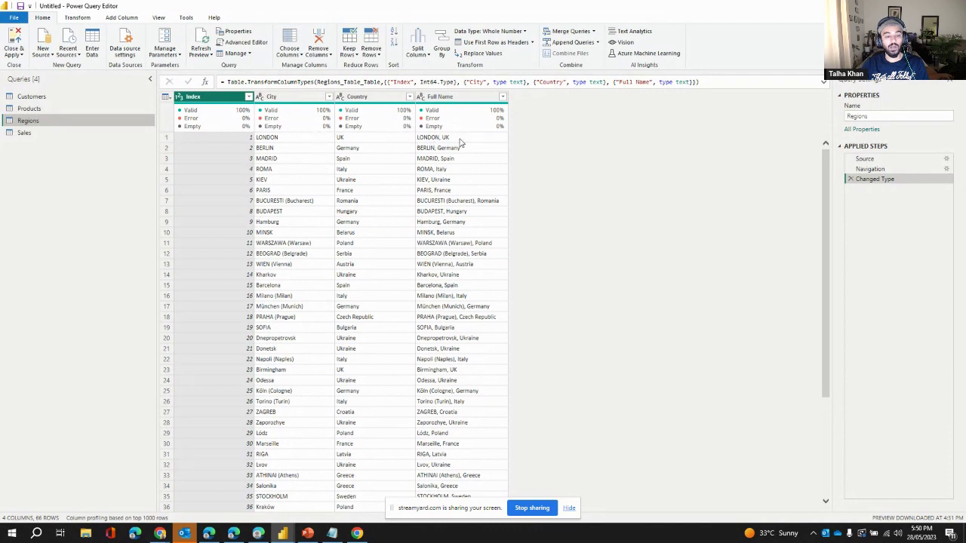
{"action": "left_click", "coordinate": [75, 137]}
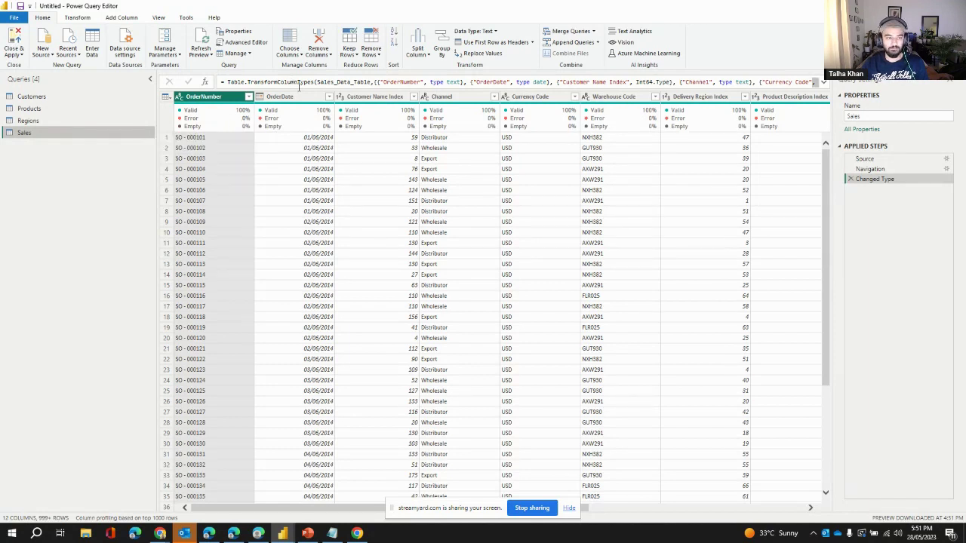
Step: Examine the OrderDate and Customer Name Index columns in Sales, and look up the third row's customer index 8 in the Customers table
{"action": "left_click", "coordinate": [302, 98]}
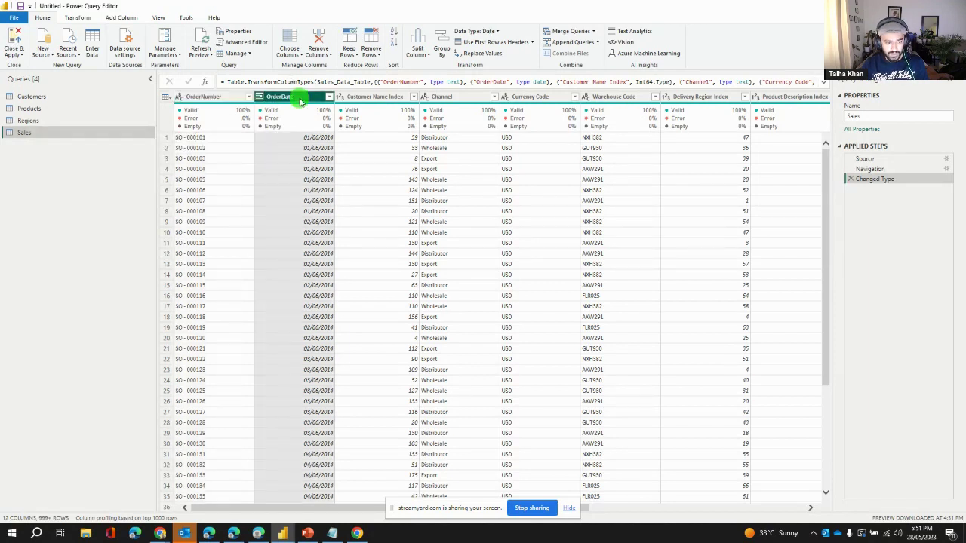
{"action": "left_click", "coordinate": [377, 98]}
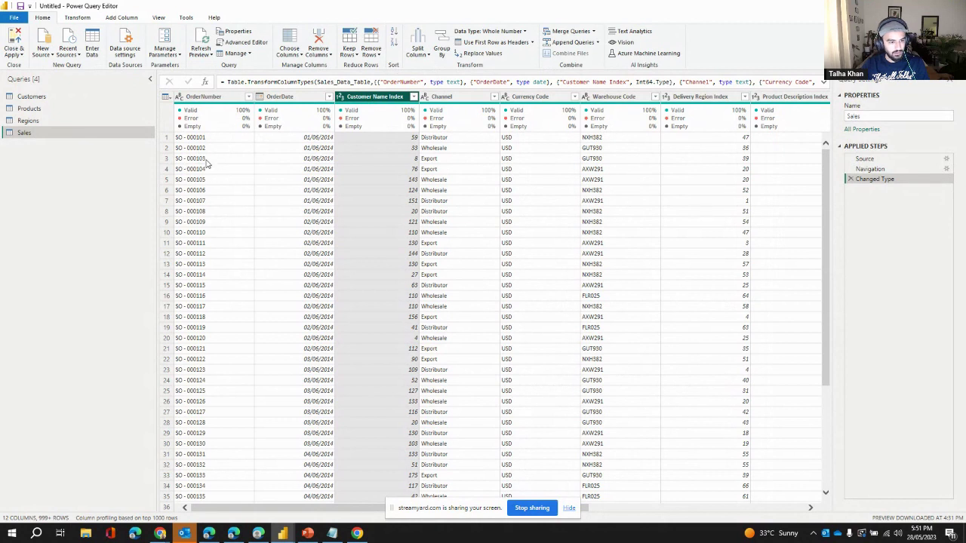
{"action": "left_click", "coordinate": [410, 158]}
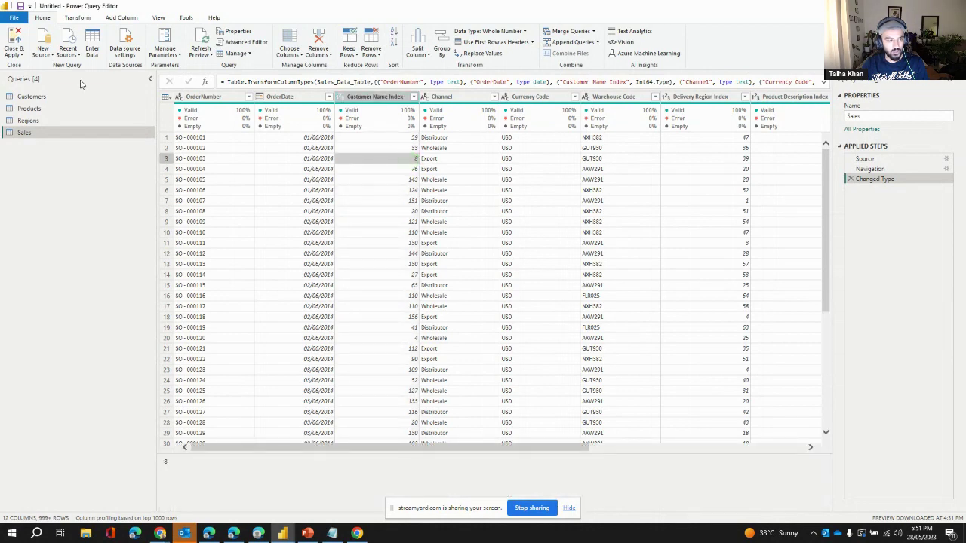
{"action": "left_click", "coordinate": [43, 97]}
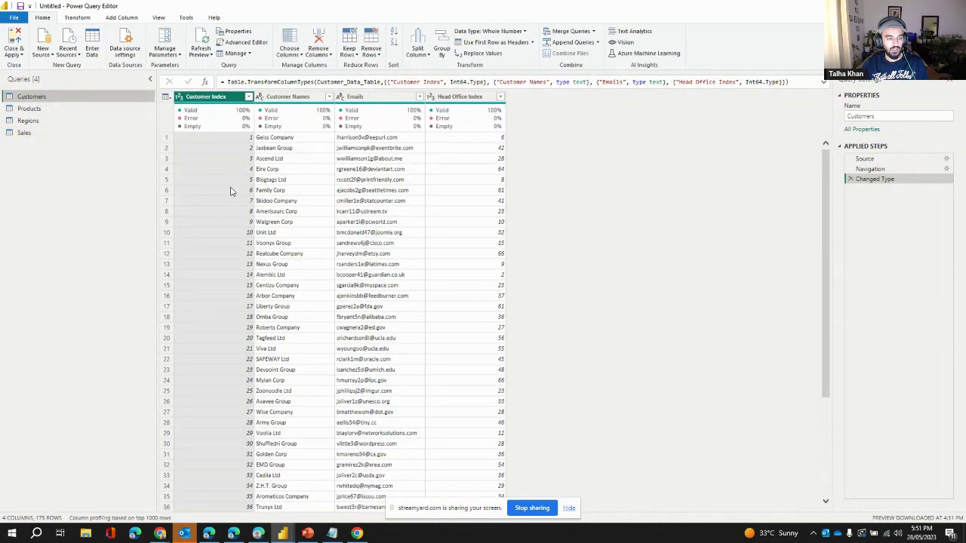
{"action": "left_click", "coordinate": [167, 212]}
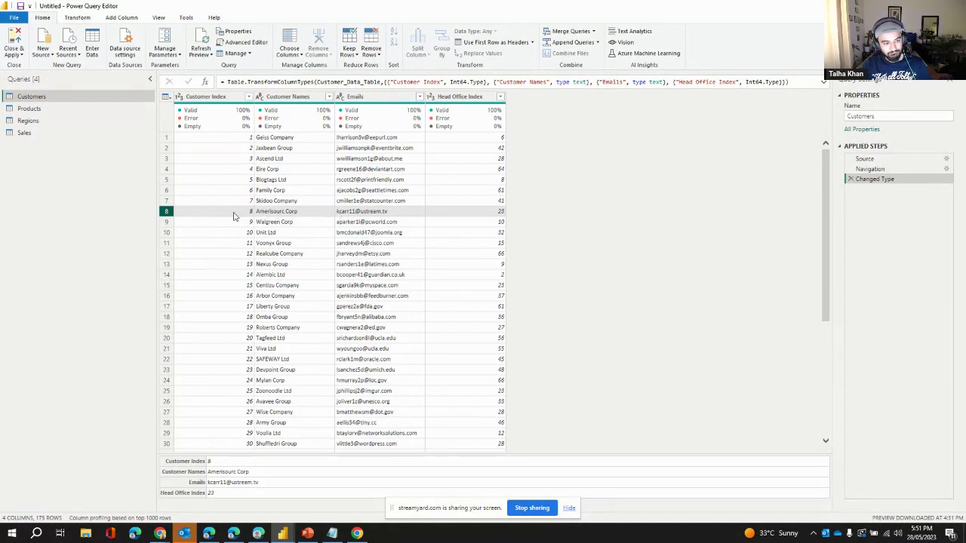
Step: Examine the seventh row's Delivery Region Index of 1 in Sales and look it up in the Regions table
{"action": "left_click", "coordinate": [31, 133]}
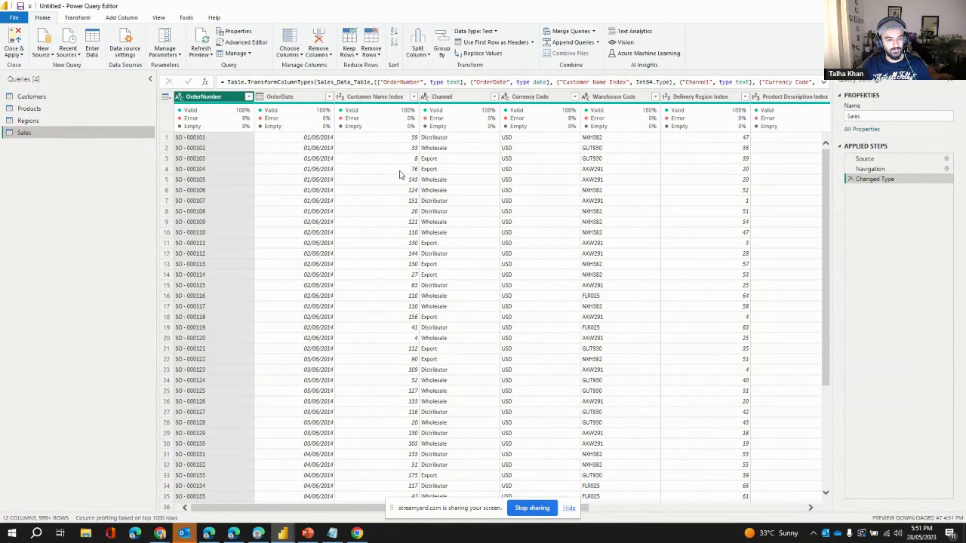
{"action": "left_click", "coordinate": [400, 159]}
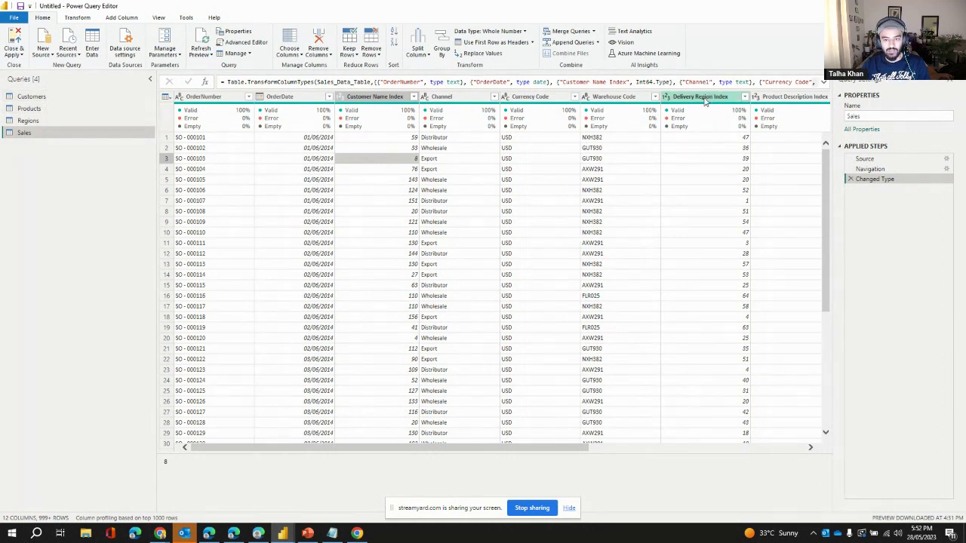
{"action": "left_click", "coordinate": [727, 202]}
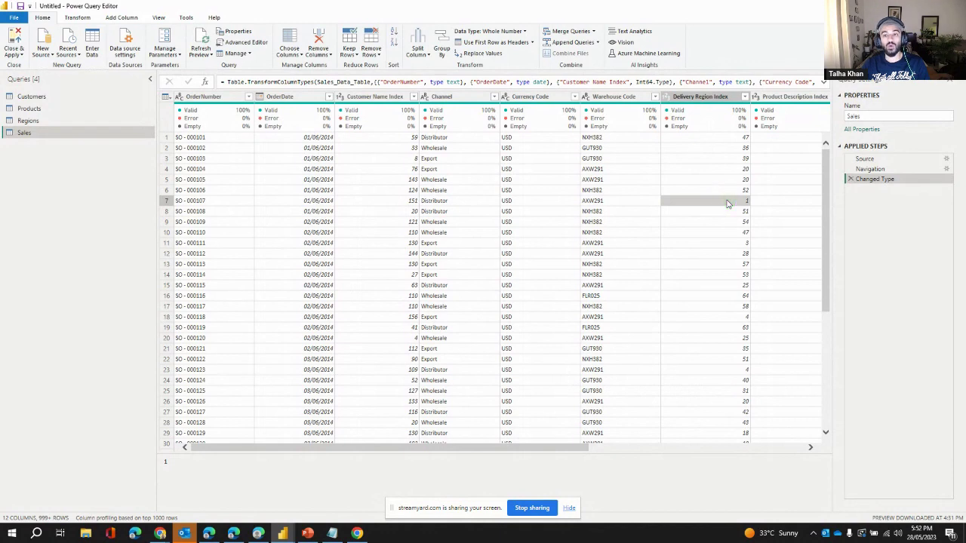
{"action": "left_click", "coordinate": [47, 122]}
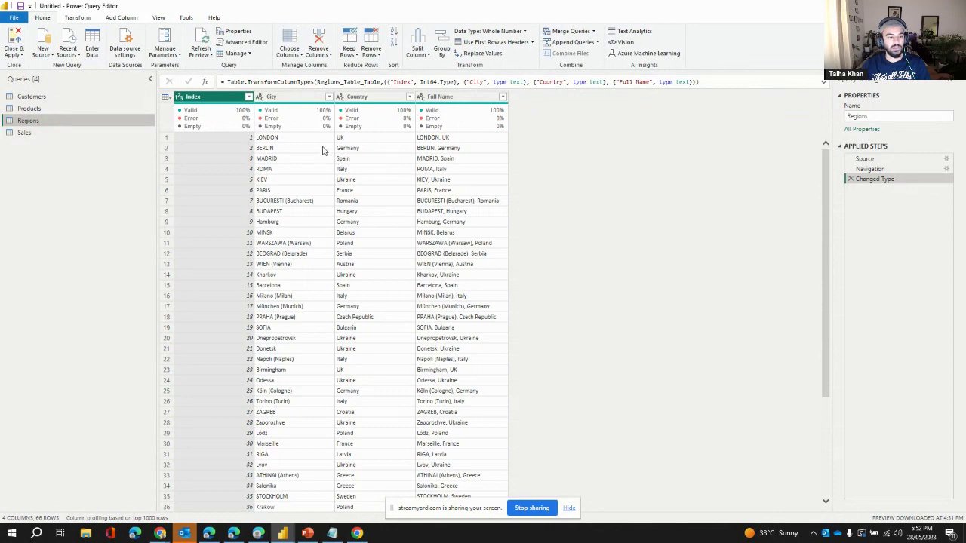
Step: Review the seventh Sales row's customer, region and product indexes, and look up product index 12 in the Products table
{"action": "left_click", "coordinate": [48, 137]}
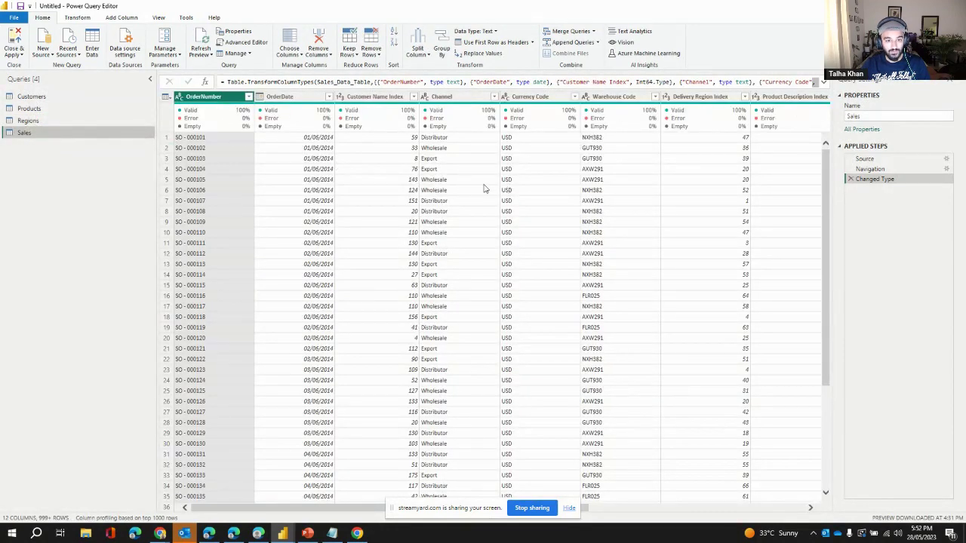
{"action": "left_click", "coordinate": [397, 204]}
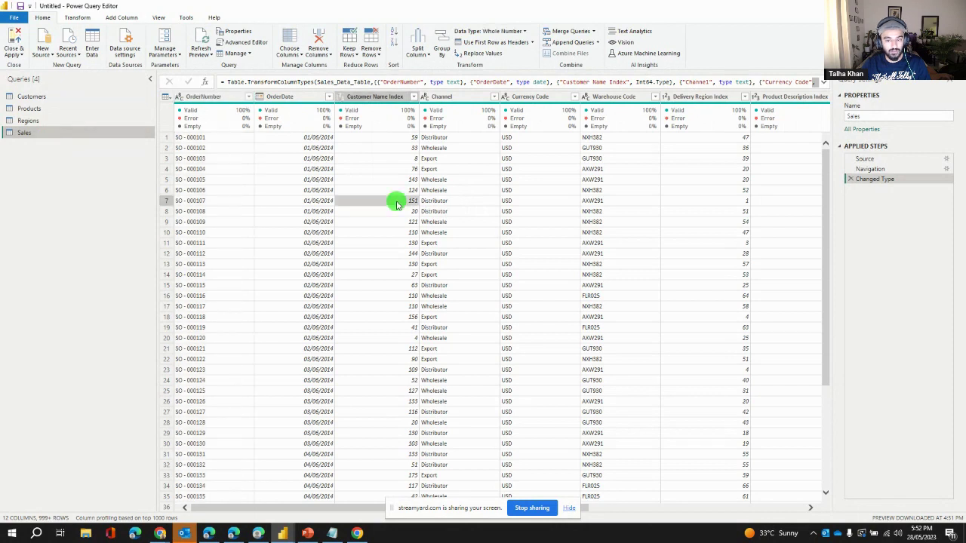
{"action": "left_click", "coordinate": [707, 202]}
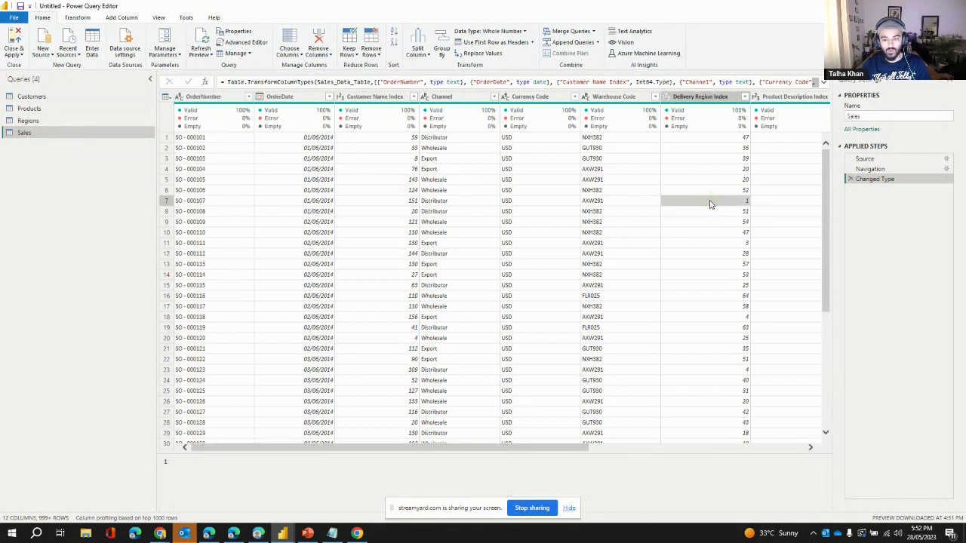
{"action": "left_click_drag", "start_coordinate": [511, 448], "coordinate": [606, 450]}
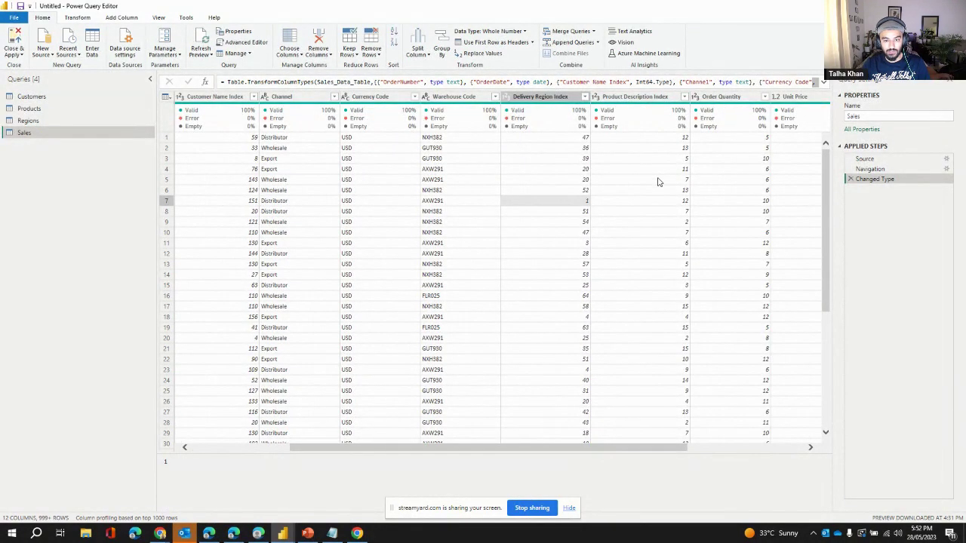
{"action": "left_click", "coordinate": [663, 204]}
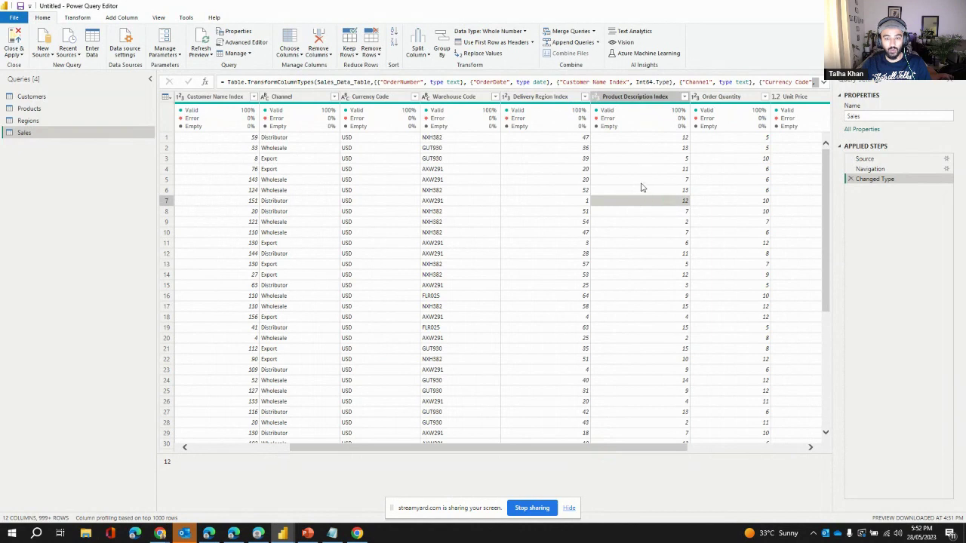
{"action": "left_click", "coordinate": [30, 109]}
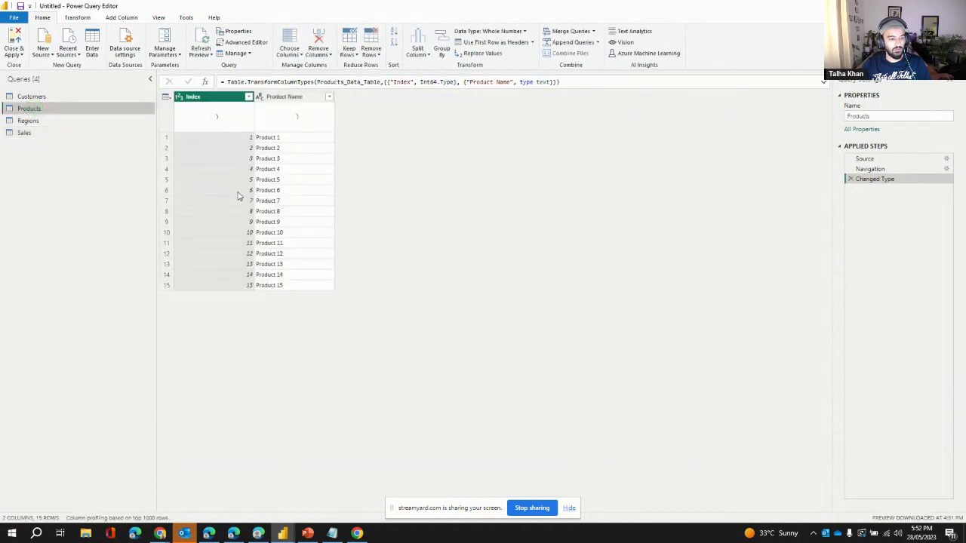
{"action": "left_click", "coordinate": [287, 253]}
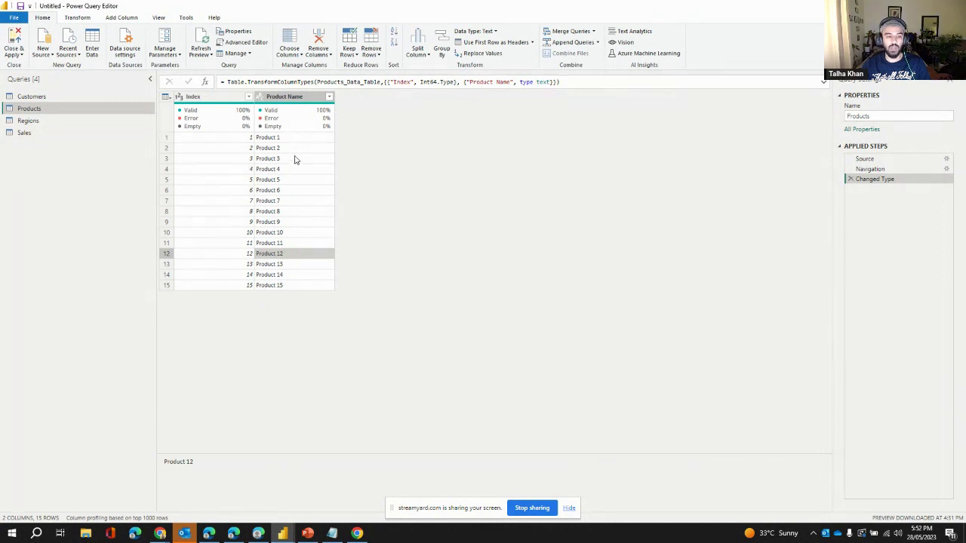
Step: Examine the full list of Channel filter values in Sales, closing it without applying a filter
{"action": "left_click", "coordinate": [47, 138]}
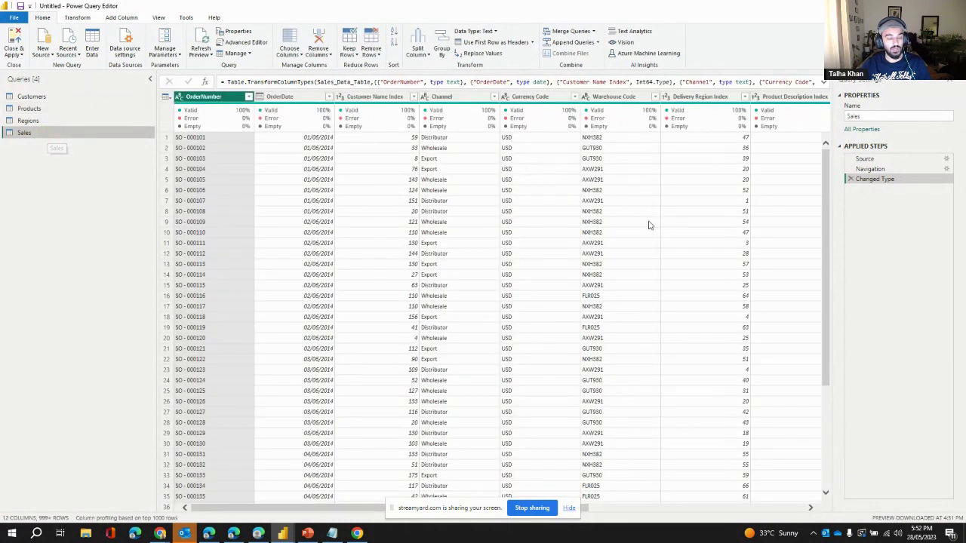
{"action": "left_click", "coordinate": [573, 509]}
{"action": "left_click_drag", "start_coordinate": [573, 510], "coordinate": [667, 513]}
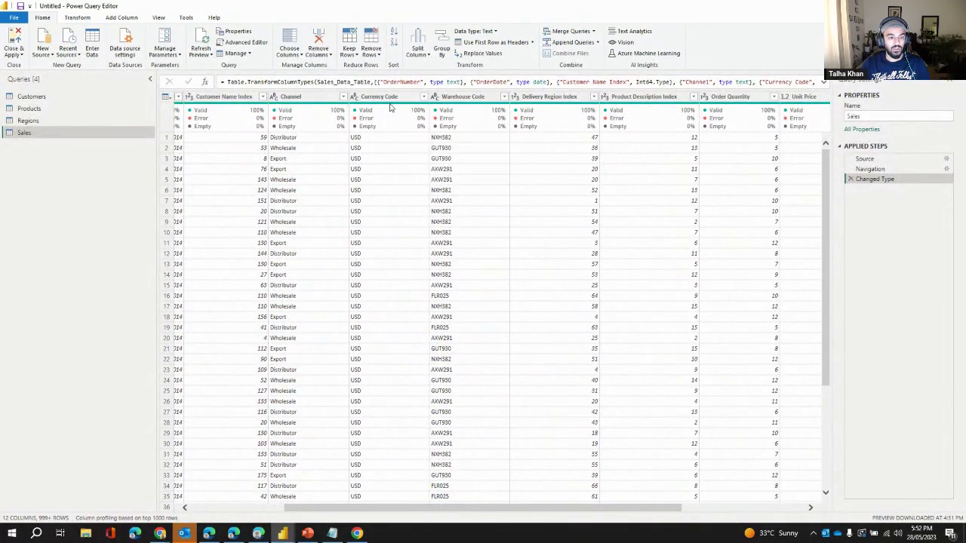
{"action": "left_click", "coordinate": [343, 96]}
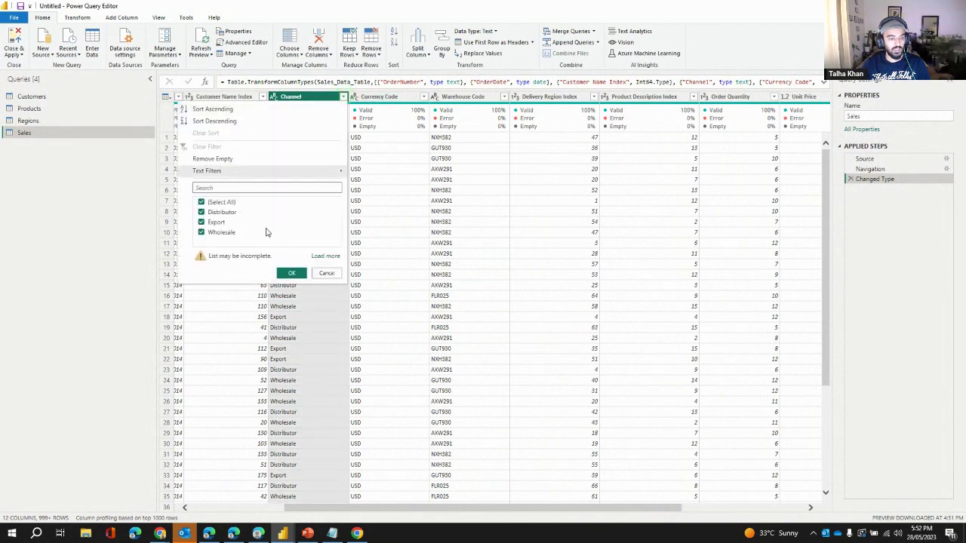
{"action": "left_click", "coordinate": [325, 256]}
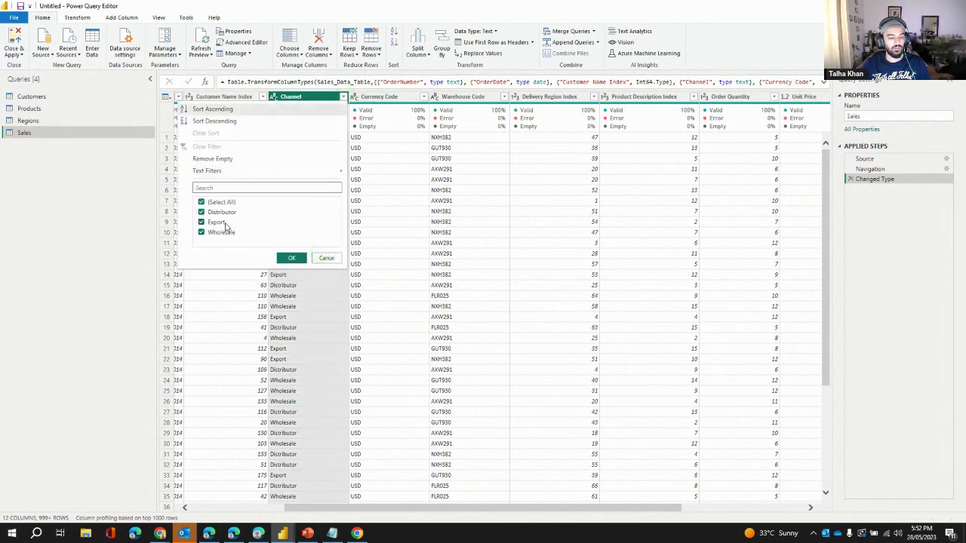
{"action": "left_click", "coordinate": [325, 259]}
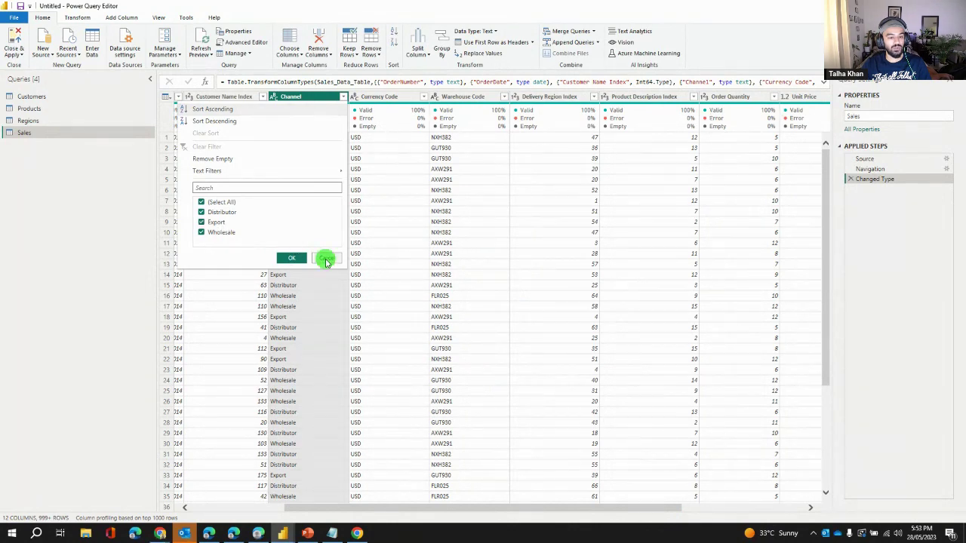
Step: Examine the full filter lists of the Currency Code and Warehouse Code columns without applying a filter
{"action": "left_click", "coordinate": [424, 96]}
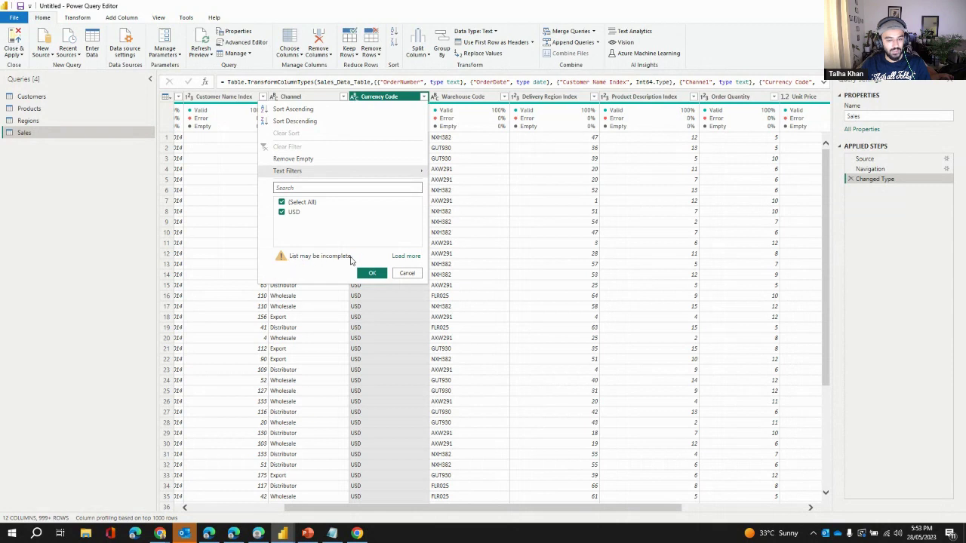
{"action": "left_click", "coordinate": [406, 256]}
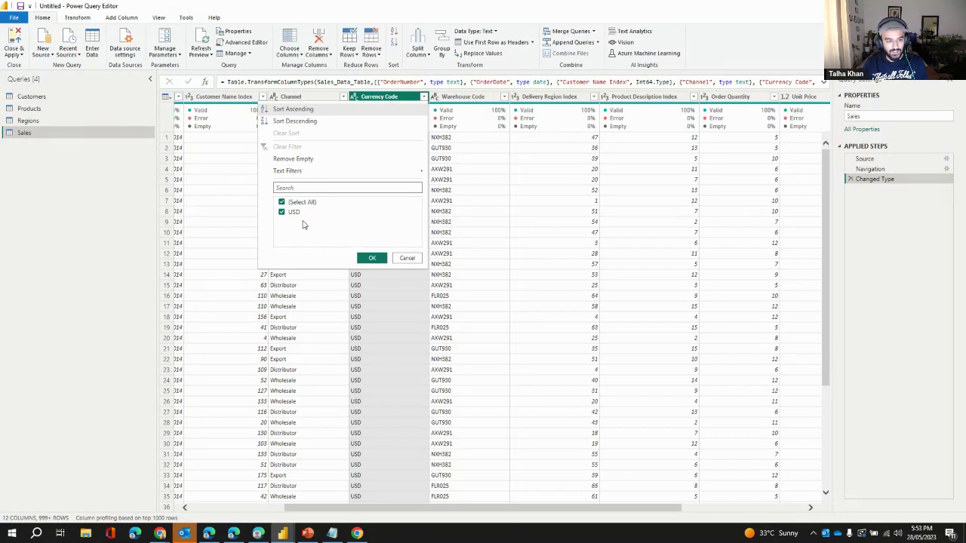
{"action": "left_click", "coordinate": [407, 258]}
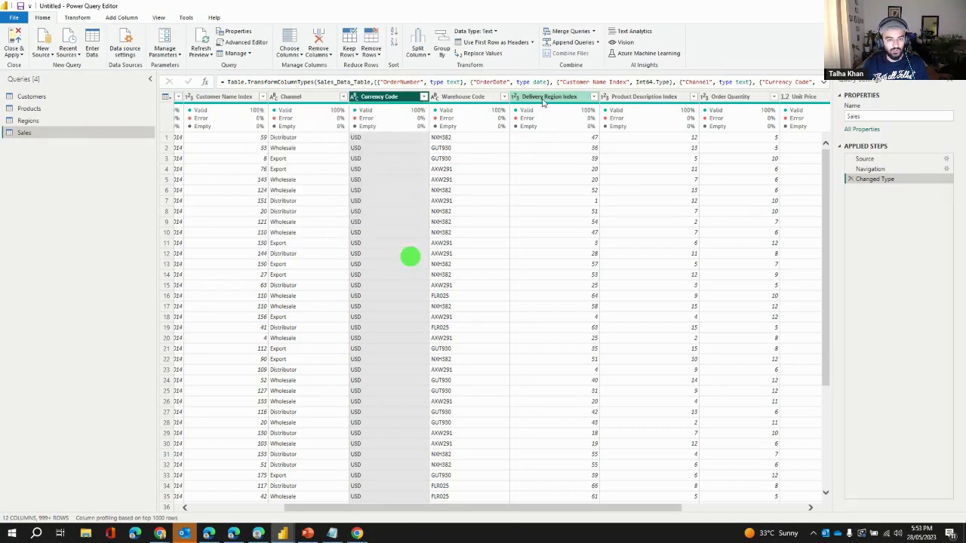
{"action": "left_click", "coordinate": [504, 97]}
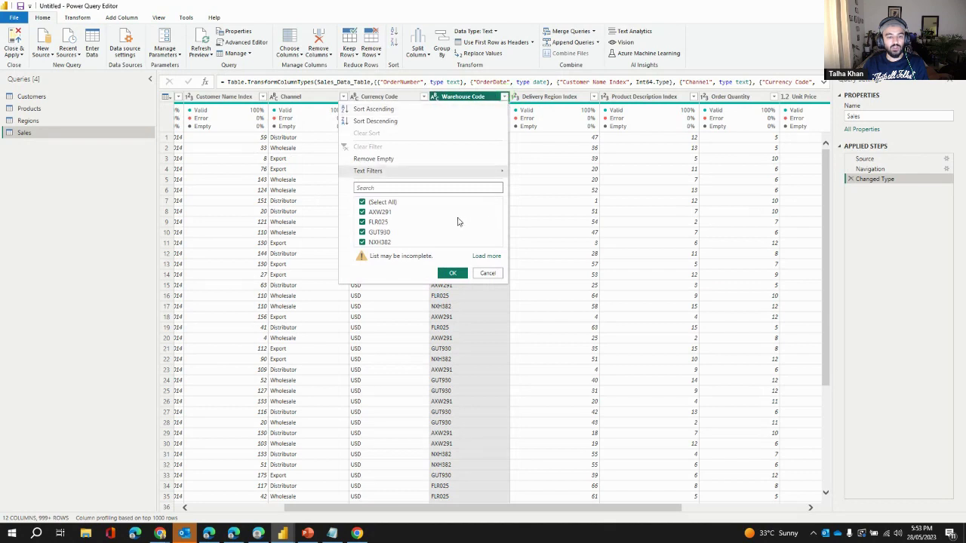
{"action": "left_click", "coordinate": [484, 256]}
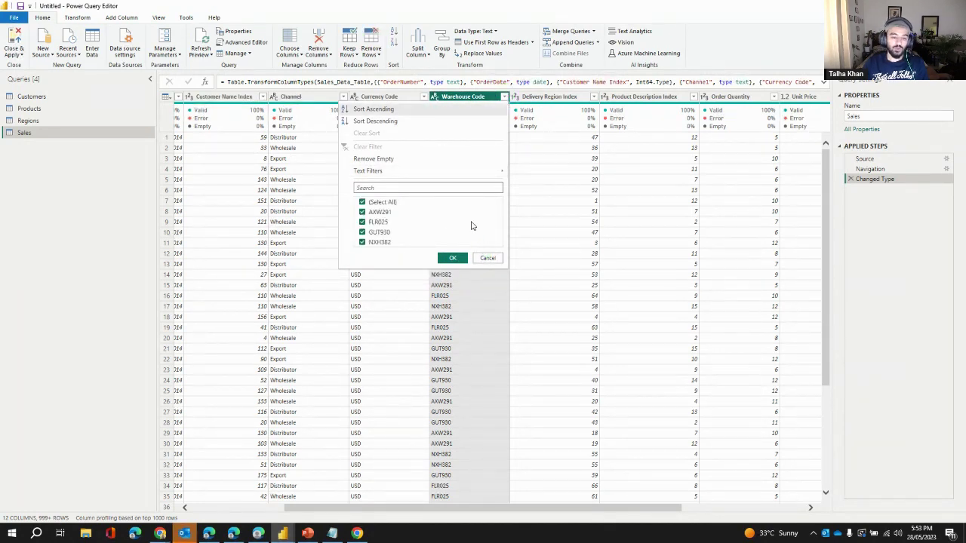
{"action": "left_click", "coordinate": [488, 257]}
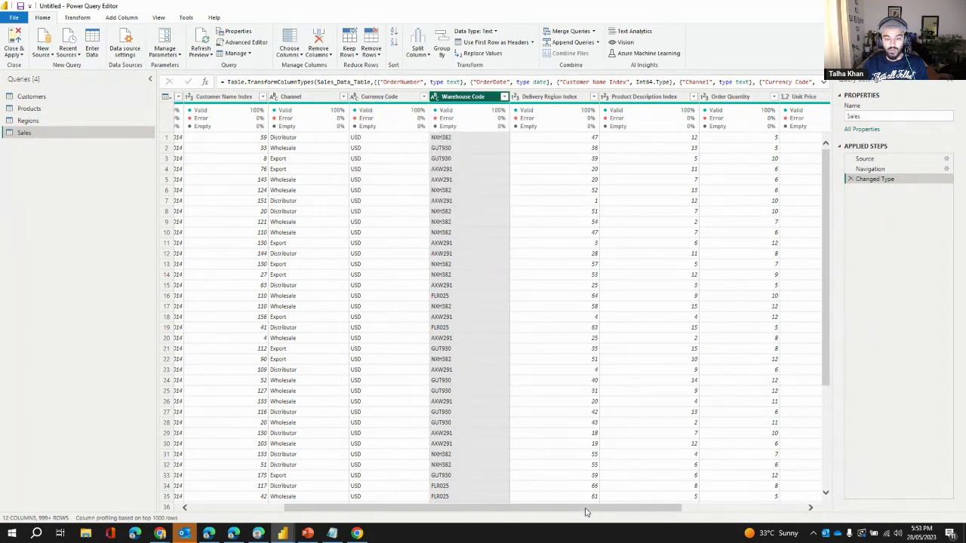
Step: Examine the Order Quantity, Unit Price and Line Total columns in Sales, focusing on the first row
{"action": "left_click_drag", "start_coordinate": [586, 512], "coordinate": [634, 508]}
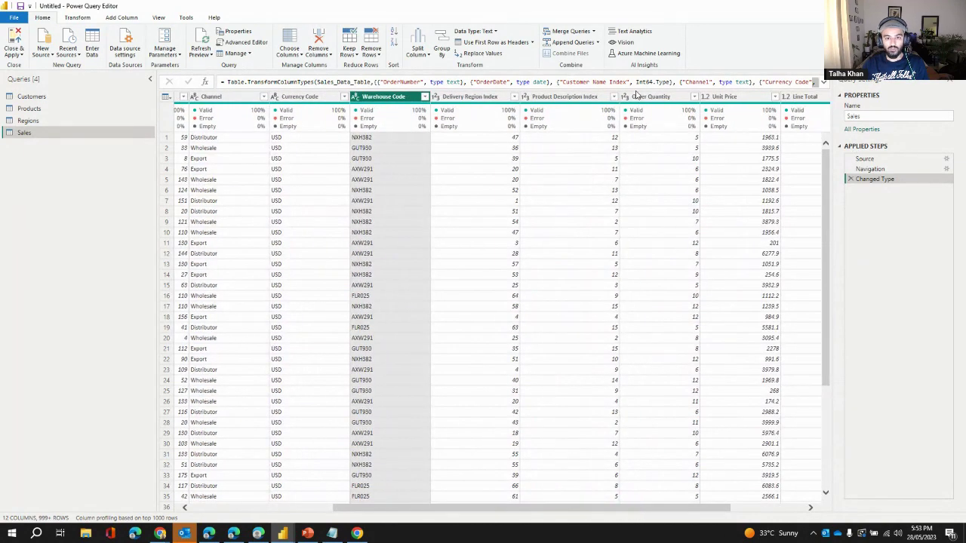
{"action": "left_click", "coordinate": [638, 97]}
{"action": "left_click", "coordinate": [751, 97]}
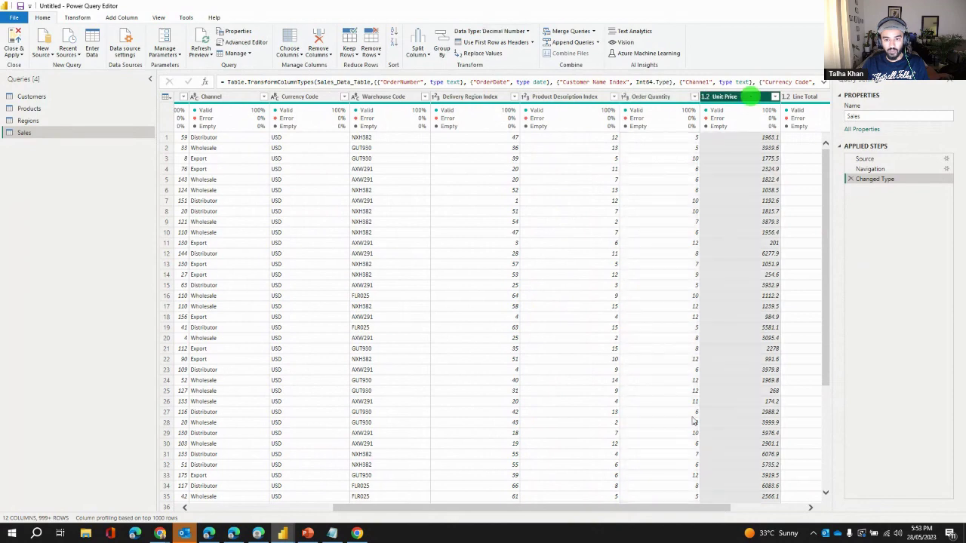
{"action": "left_click_drag", "start_coordinate": [655, 512], "coordinate": [746, 515]}
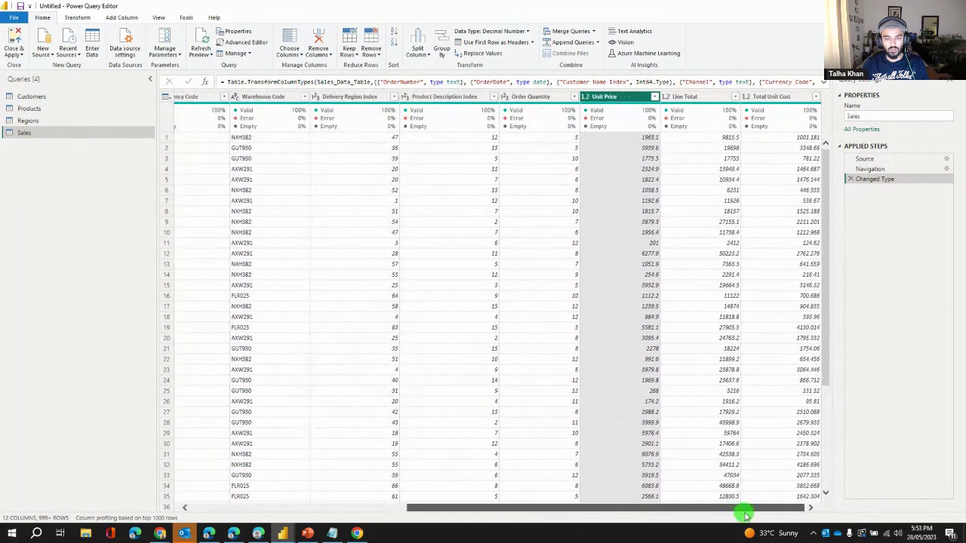
{"action": "left_click", "coordinate": [561, 135]}
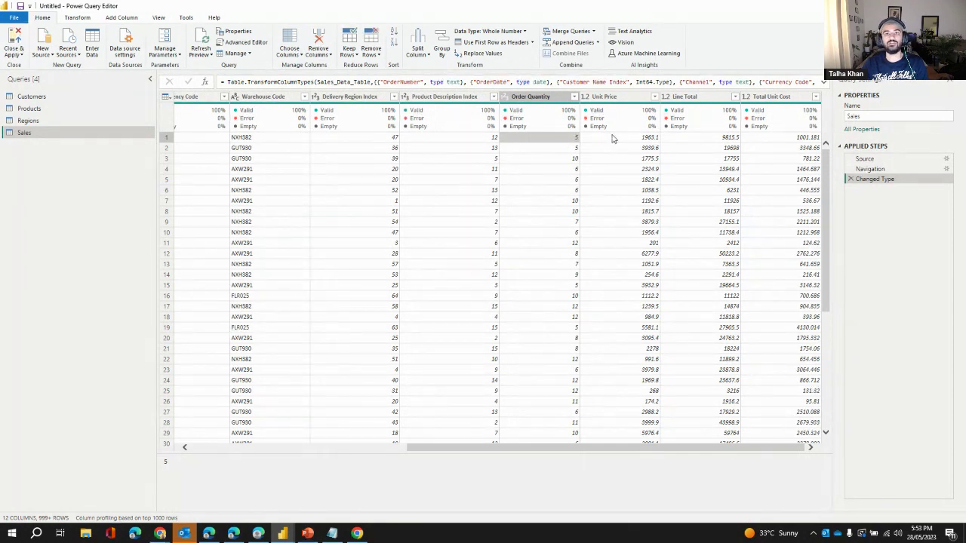
{"action": "left_click", "coordinate": [628, 97]}
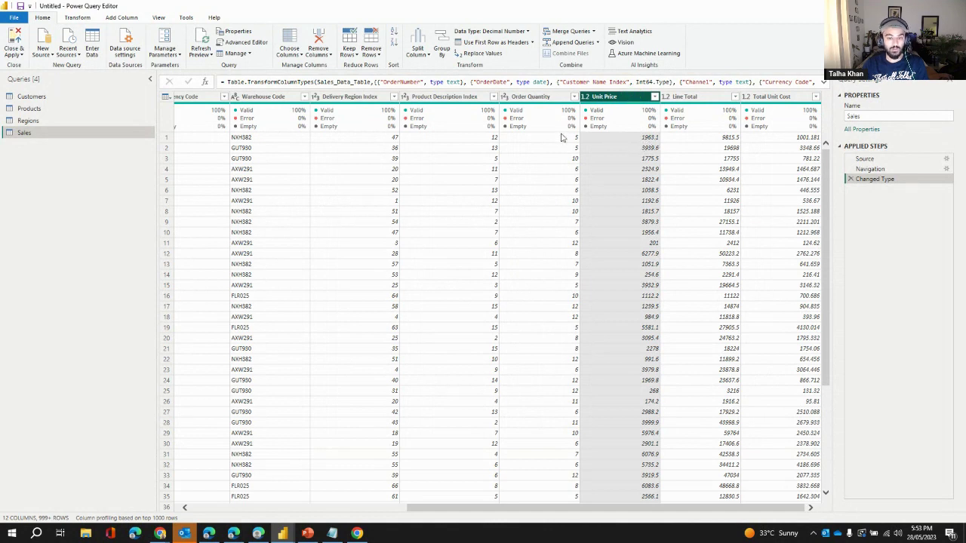
{"action": "left_click", "coordinate": [717, 138]}
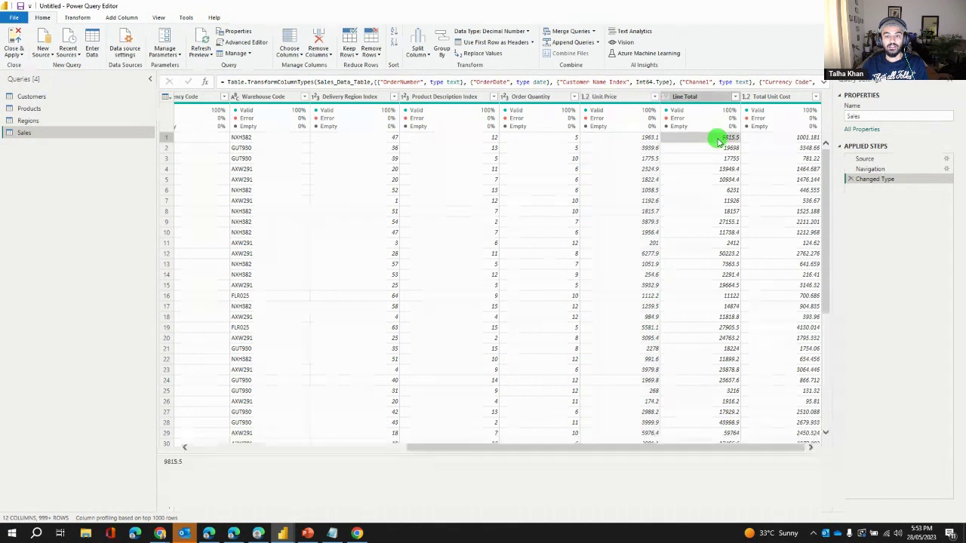
Step: Compare the first row's order quantity and unit price with its line total, and examine the Total Unit Cost column
{"action": "left_click", "coordinate": [560, 140]}
{"action": "left_click", "coordinate": [606, 139]}
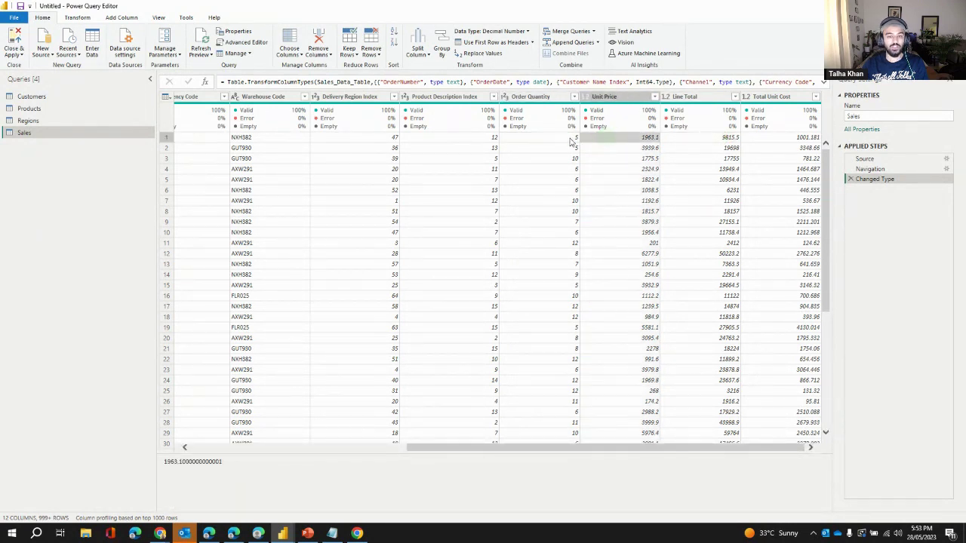
{"action": "left_click", "coordinate": [571, 141]}
{"action": "left_click", "coordinate": [694, 96]}
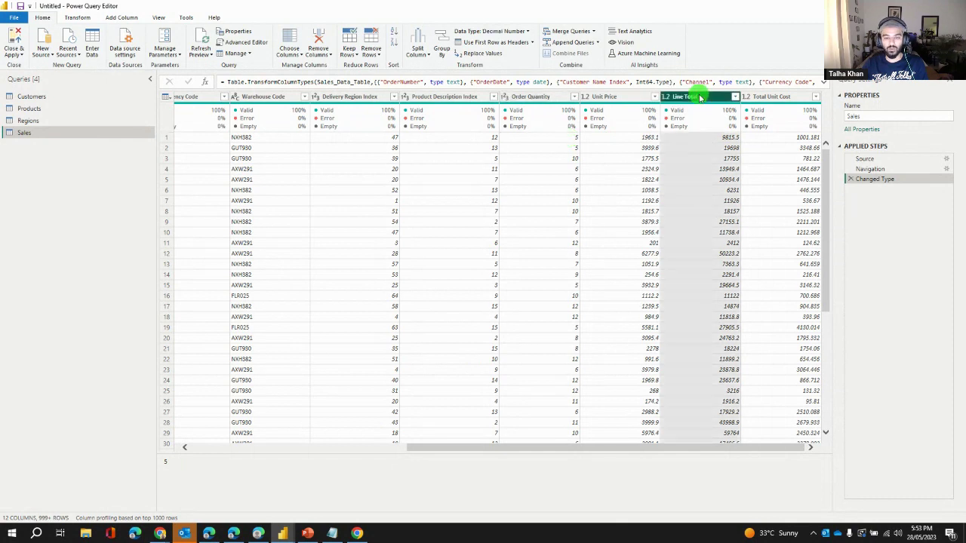
{"action": "left_click", "coordinate": [550, 98]}
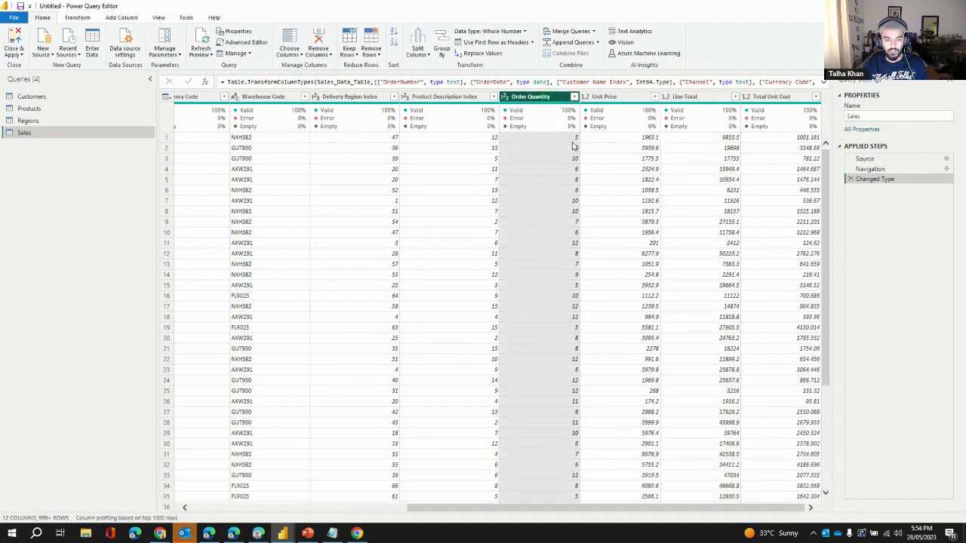
{"action": "mouse_move", "coordinate": [633, 132]}
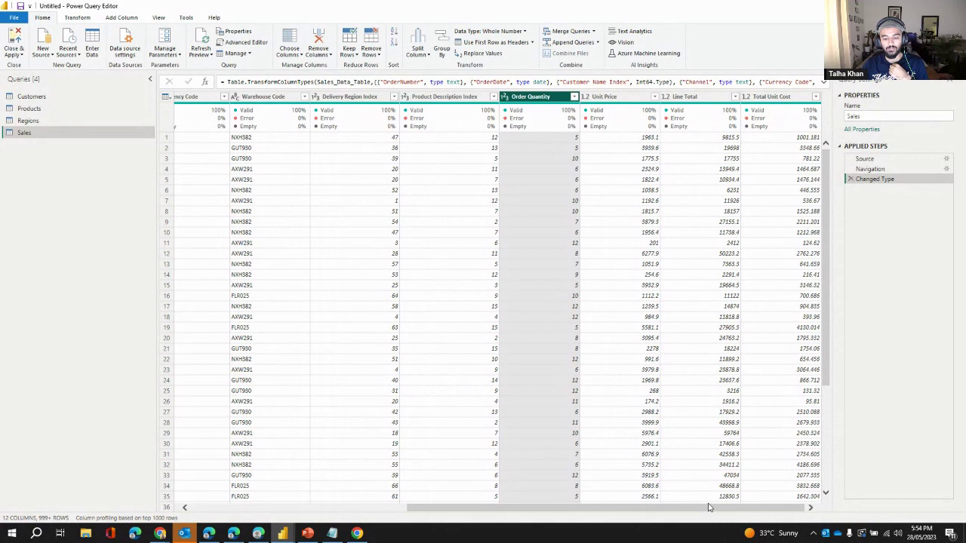
{"action": "left_click", "coordinate": [785, 98]}
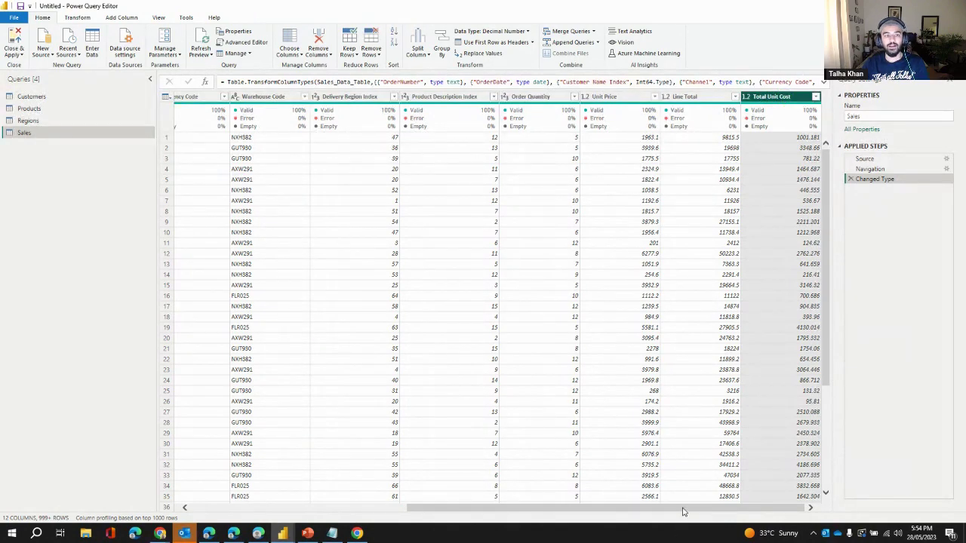
Step: Examine the data type options of the OrderNumber column in Sales without changing its type
{"action": "left_click_drag", "start_coordinate": [685, 510], "coordinate": [280, 503]}
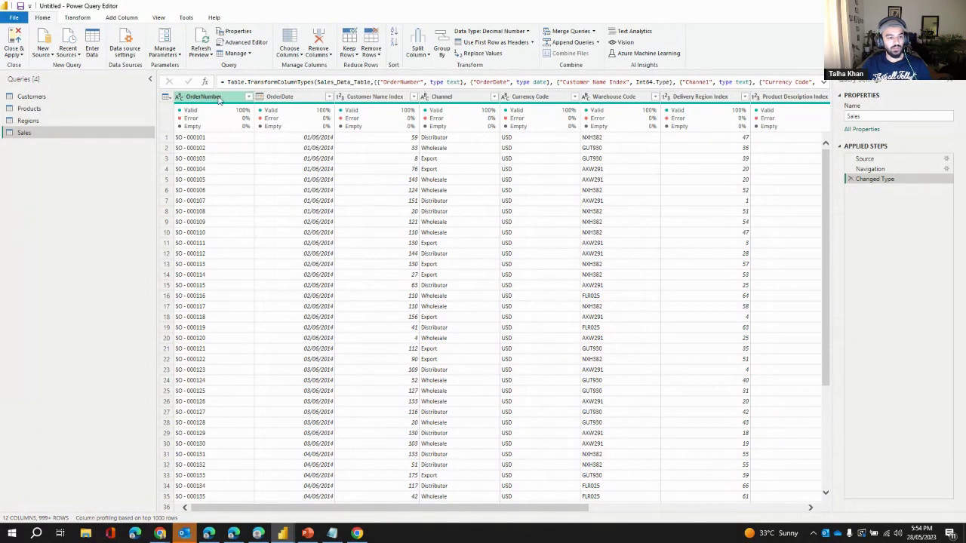
{"action": "left_click", "coordinate": [180, 98]}
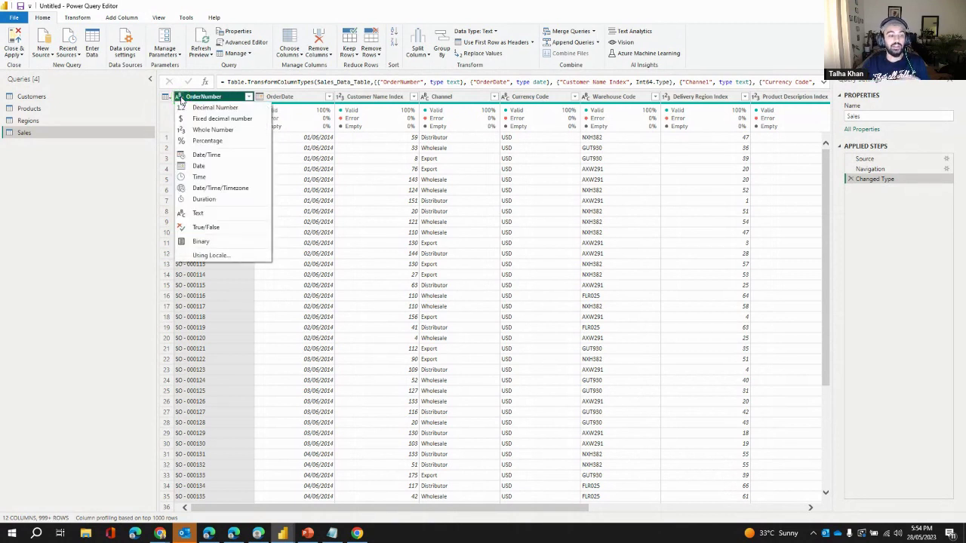
{"action": "left_click", "coordinate": [220, 296]}
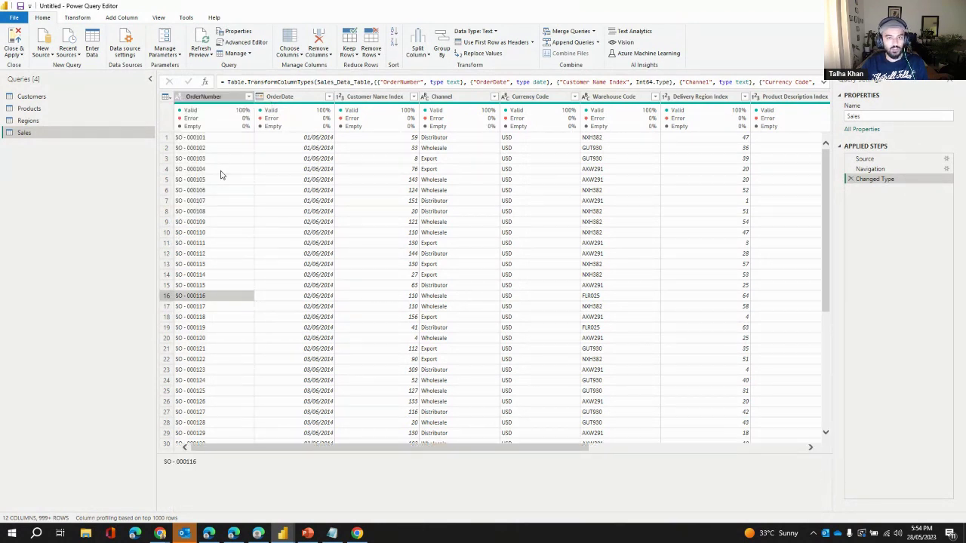
{"action": "left_click", "coordinate": [181, 97]}
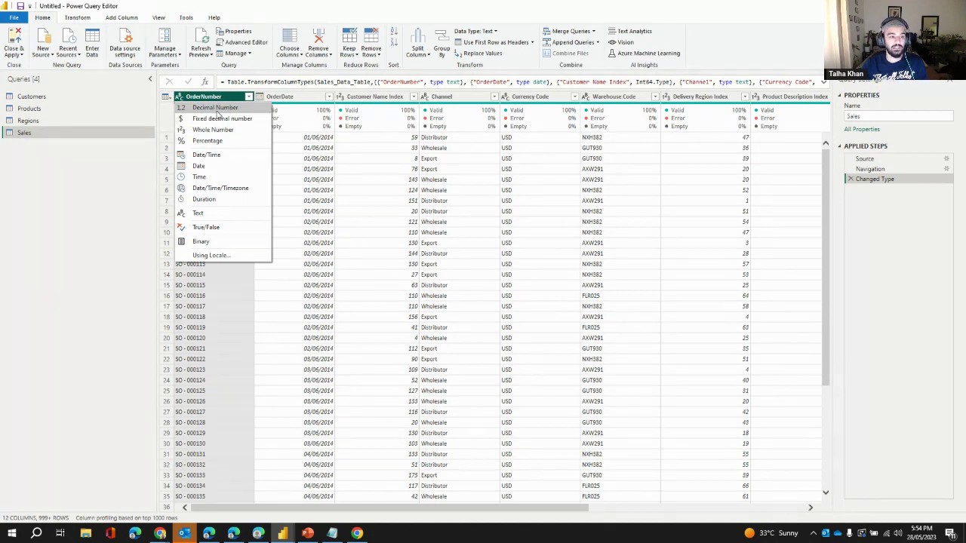
Step: Examine the data type options of the OrderDate column in Sales without changing its type
{"action": "left_click", "coordinate": [287, 96]}
{"action": "left_click_drag", "start_coordinate": [290, 96], "coordinate": [260, 97]}
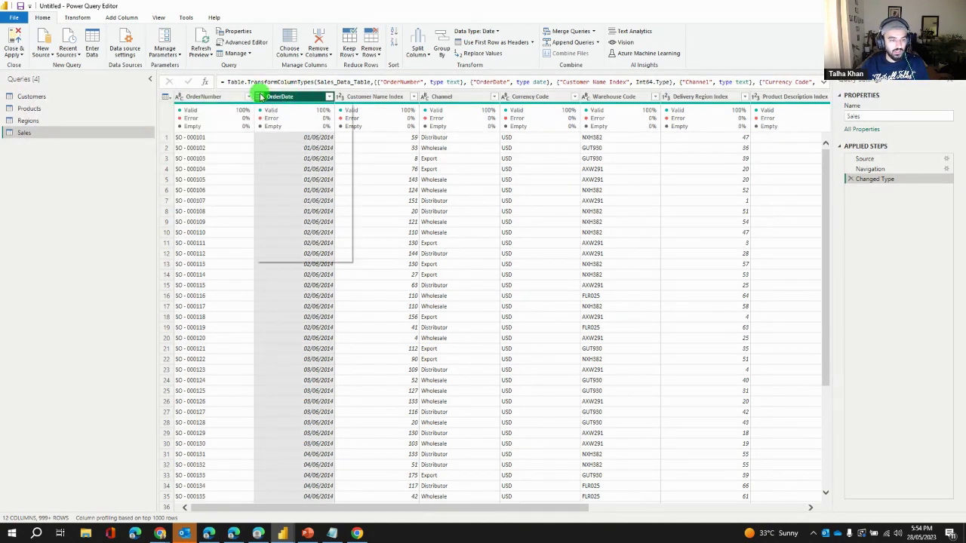
{"action": "left_click", "coordinate": [259, 96]}
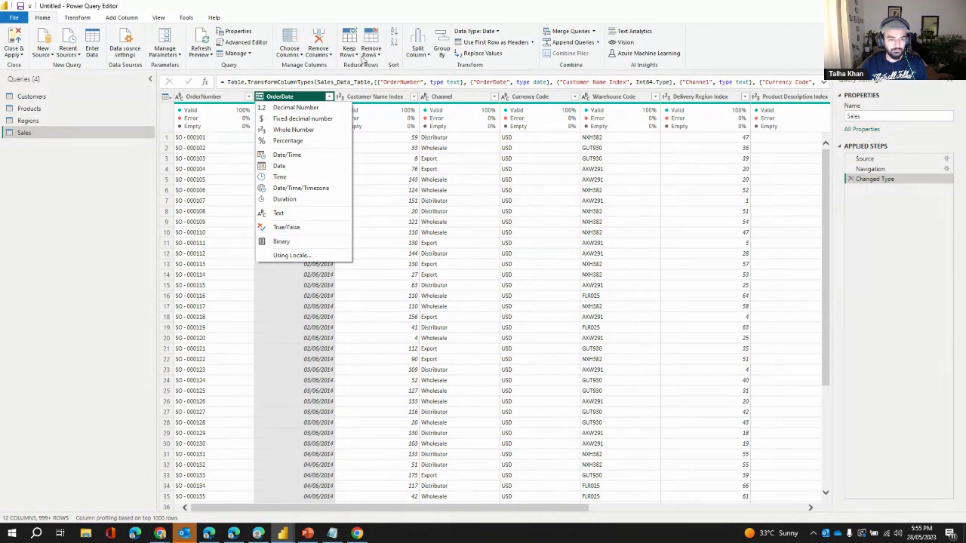
Step: Examine the Customer Name Index column's data type and the applied Changed Type step in Sales
{"action": "left_click", "coordinate": [385, 98]}
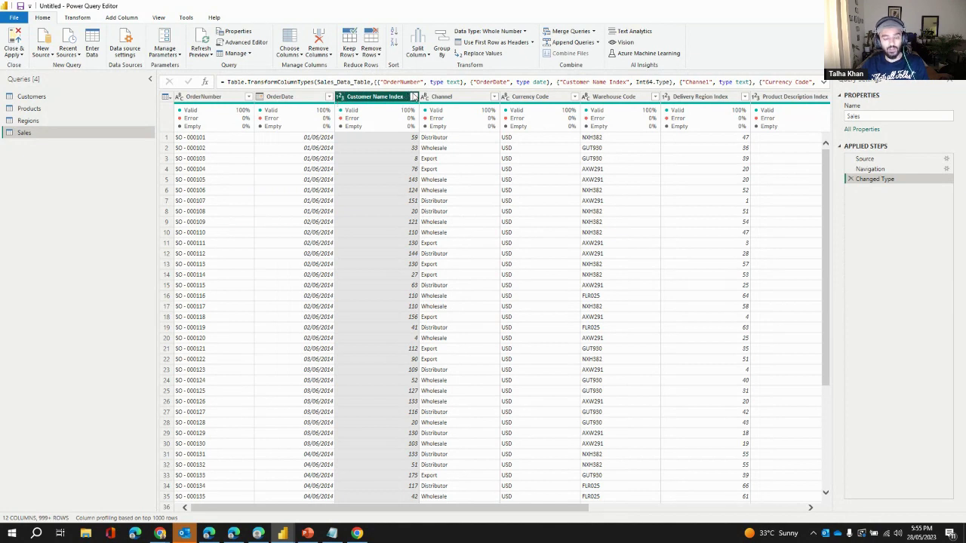
{"action": "left_click", "coordinate": [884, 196]}
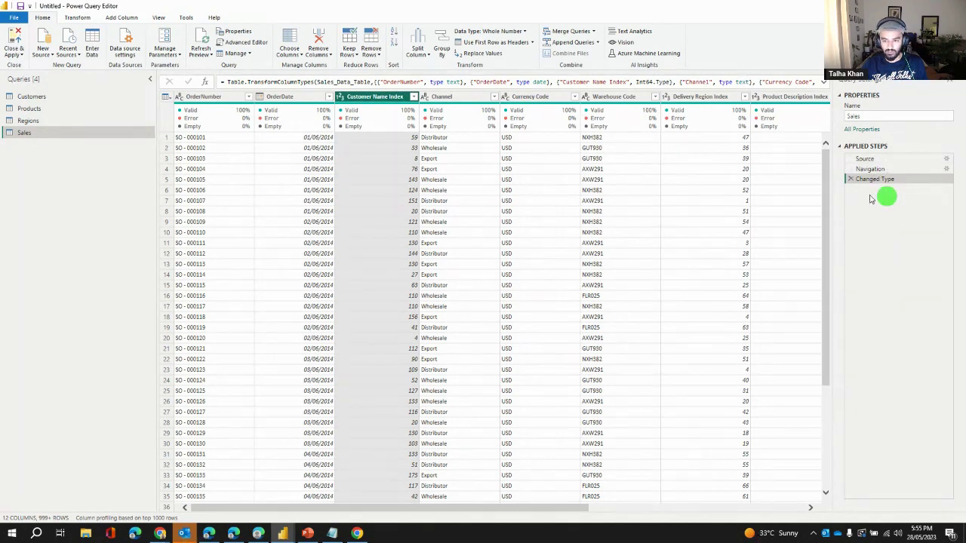
{"action": "left_click", "coordinate": [866, 197]}
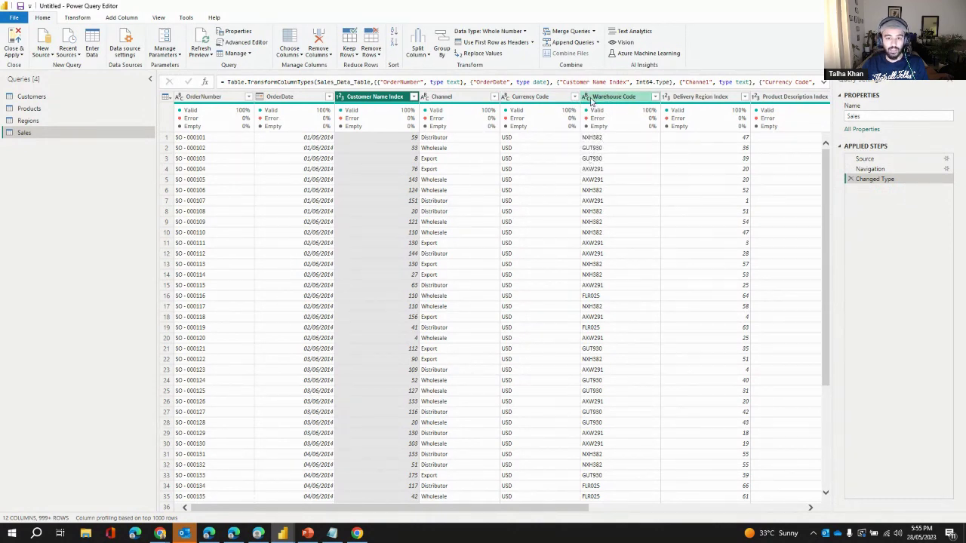
Step: Examine the data type options and decimal values of the Unit Price column in Sales, leaving its type as it is
{"action": "left_click_drag", "start_coordinate": [531, 510], "coordinate": [728, 514]}
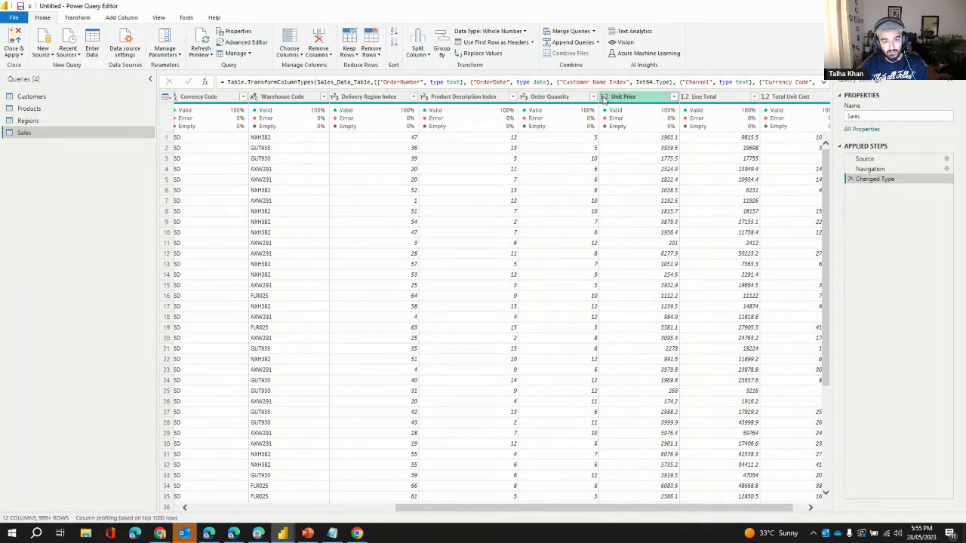
{"action": "left_click", "coordinate": [604, 98]}
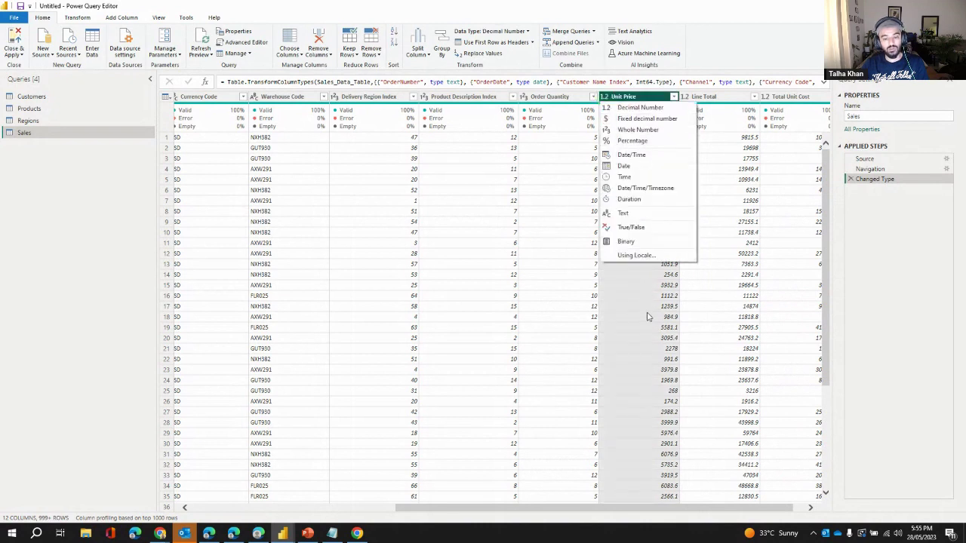
{"action": "left_click", "coordinate": [647, 286]}
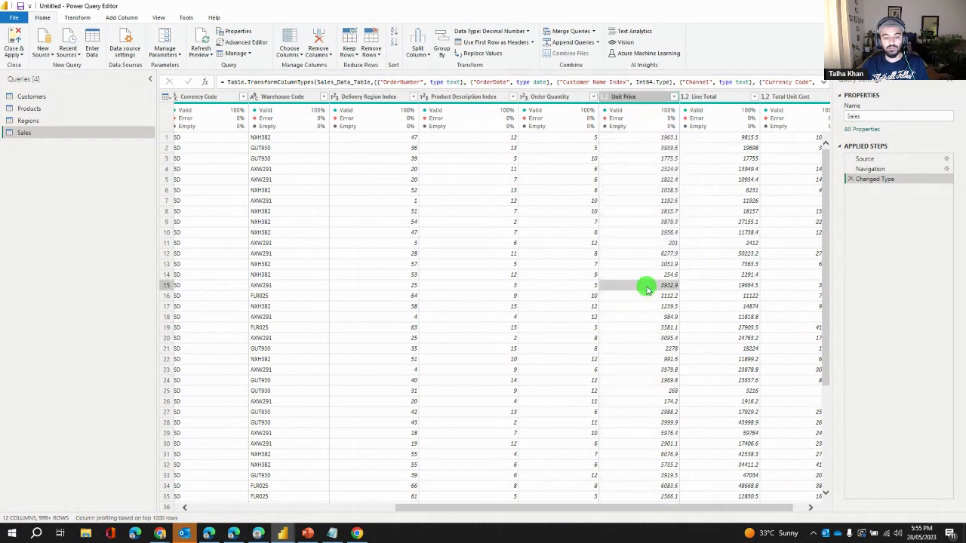
{"action": "left_click", "coordinate": [658, 149]}
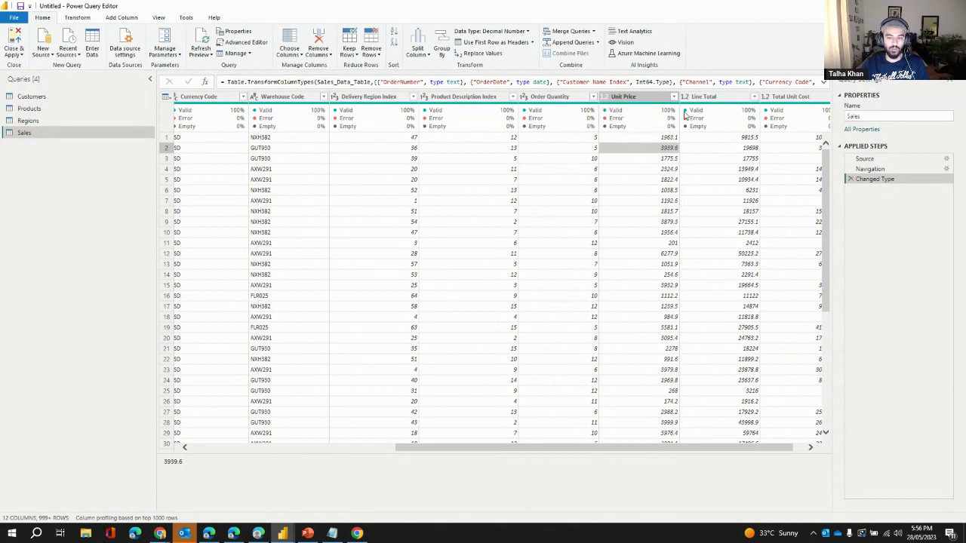
Step: Examine the data types of the Line Total and Total Unit Cost columns in Sales without changing them
{"action": "left_click", "coordinate": [686, 98]}
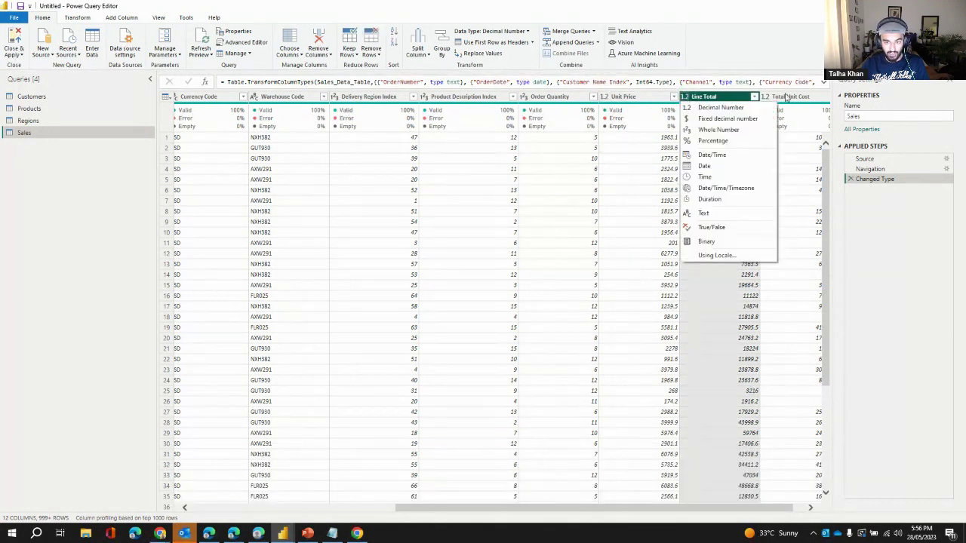
{"action": "left_click", "coordinate": [796, 98]}
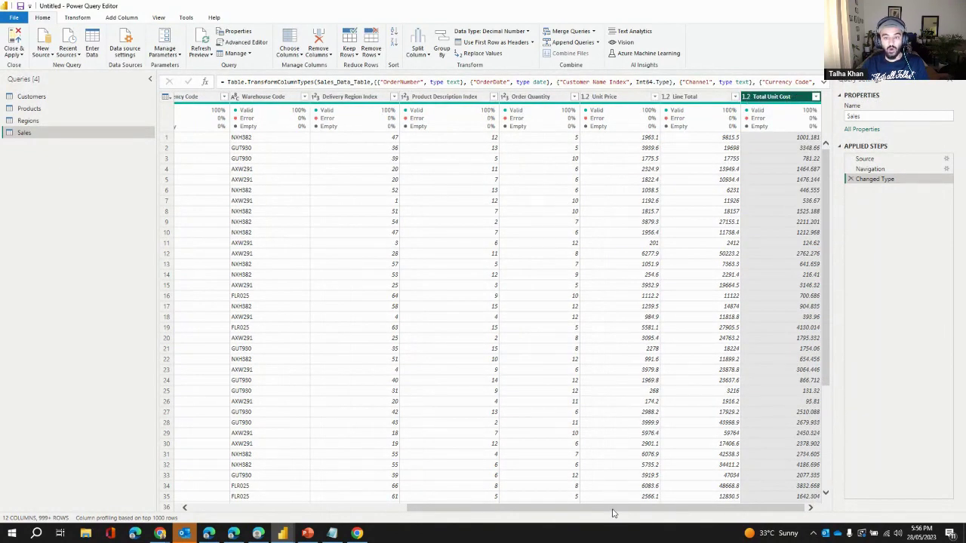
{"action": "left_click_drag", "start_coordinate": [613, 513], "coordinate": [341, 509]}
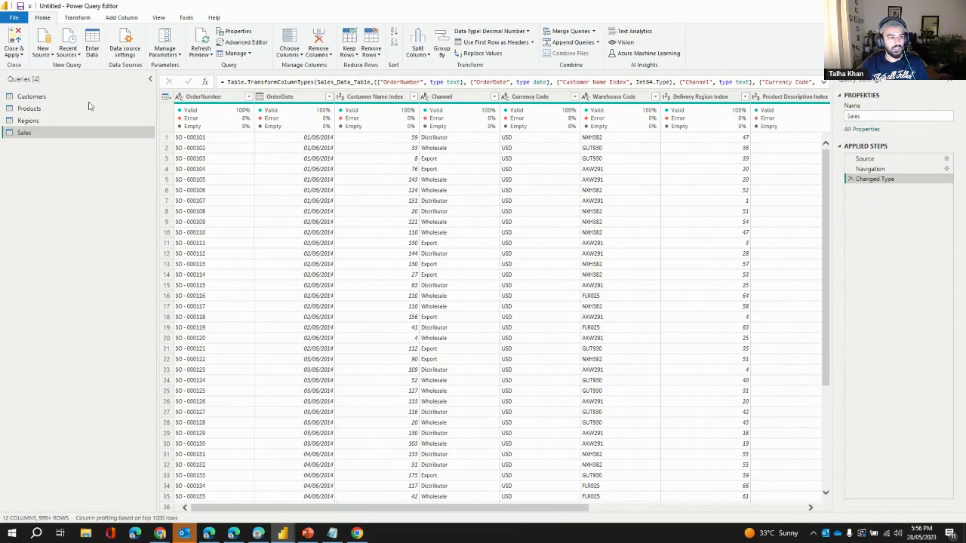
Step: Review the column data types in the Customers, Products and Regions queries, including the type options for City
{"action": "left_click", "coordinate": [47, 96]}
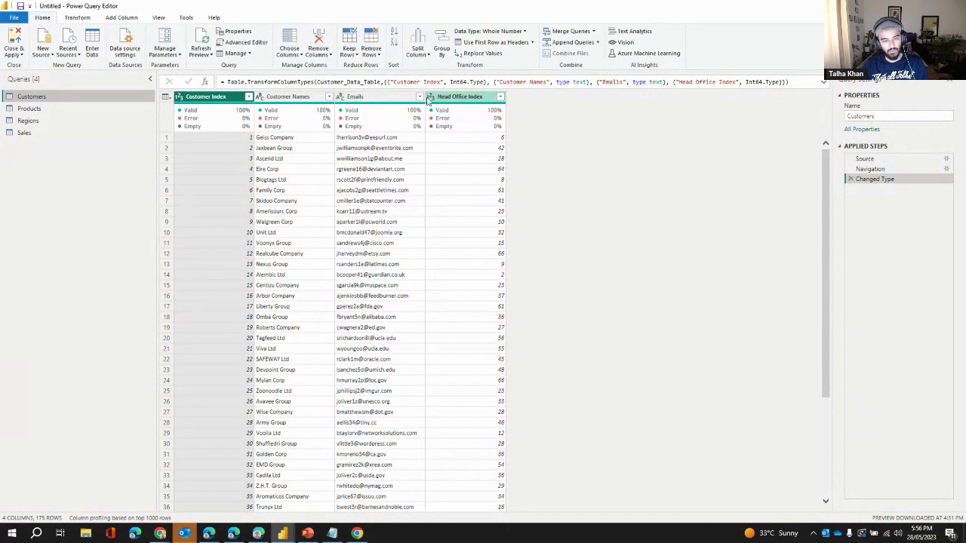
{"action": "left_click", "coordinate": [52, 108]}
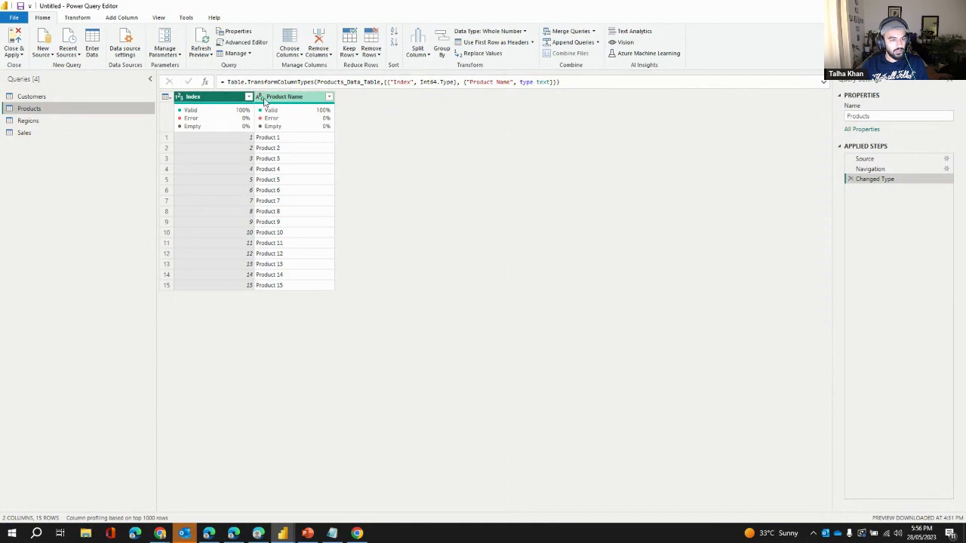
{"action": "left_click", "coordinate": [65, 121]}
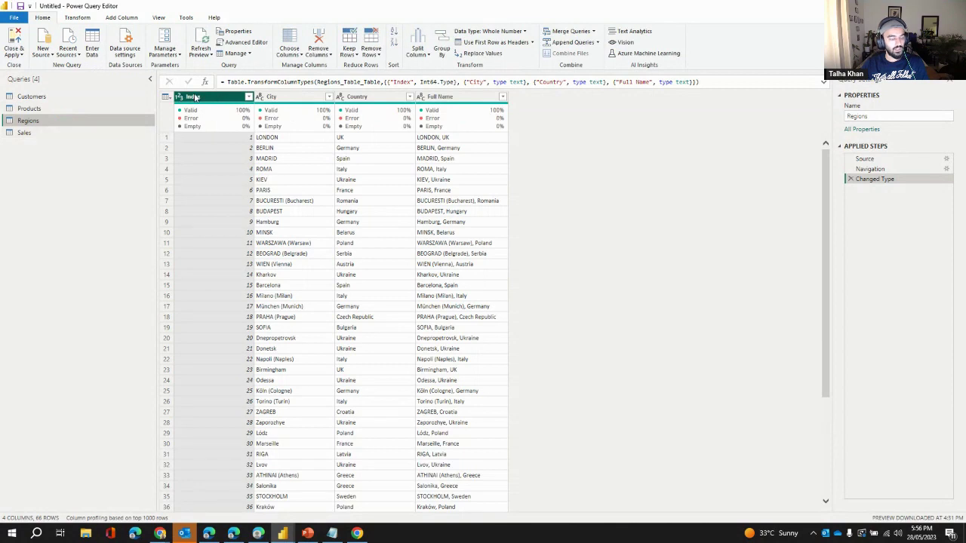
{"action": "left_click", "coordinate": [261, 97]}
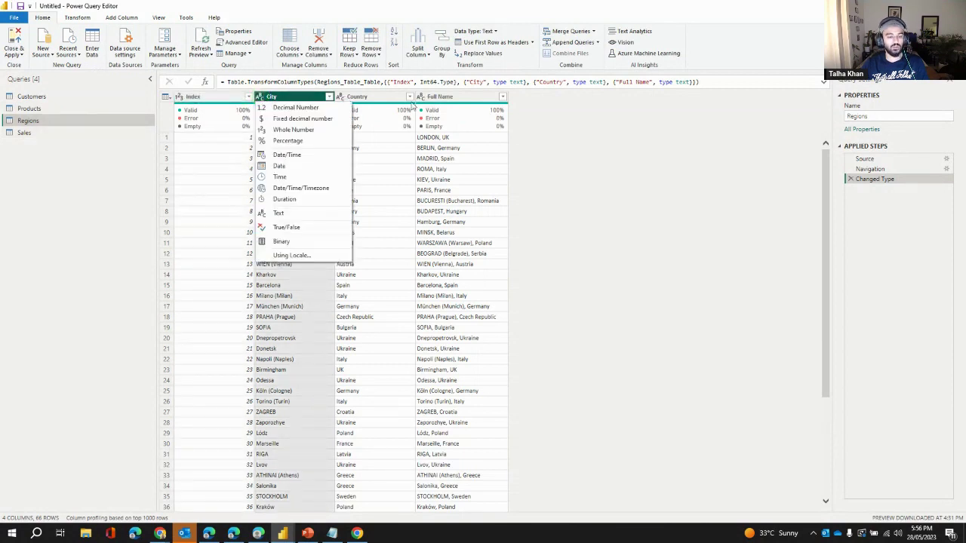
{"action": "left_click", "coordinate": [31, 97]}
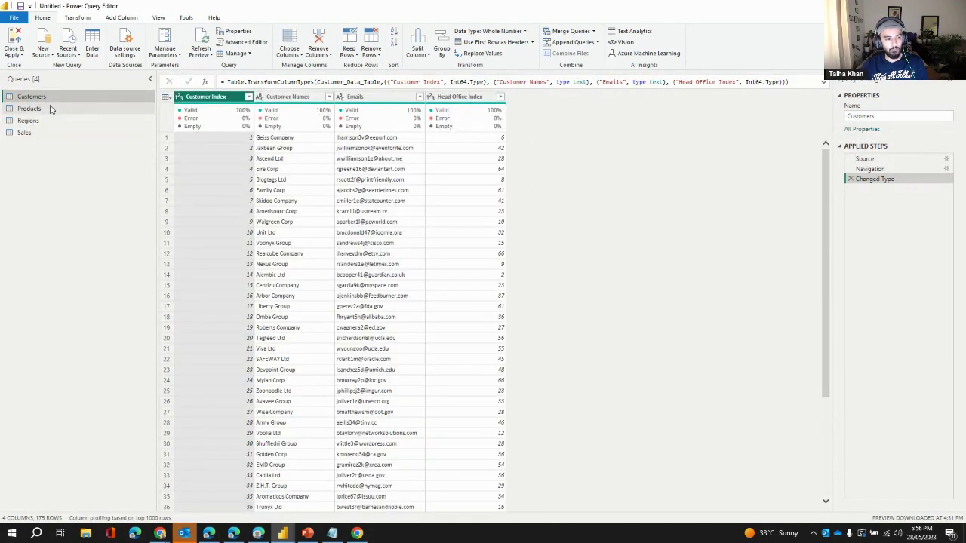
{"action": "left_click", "coordinate": [25, 134]}
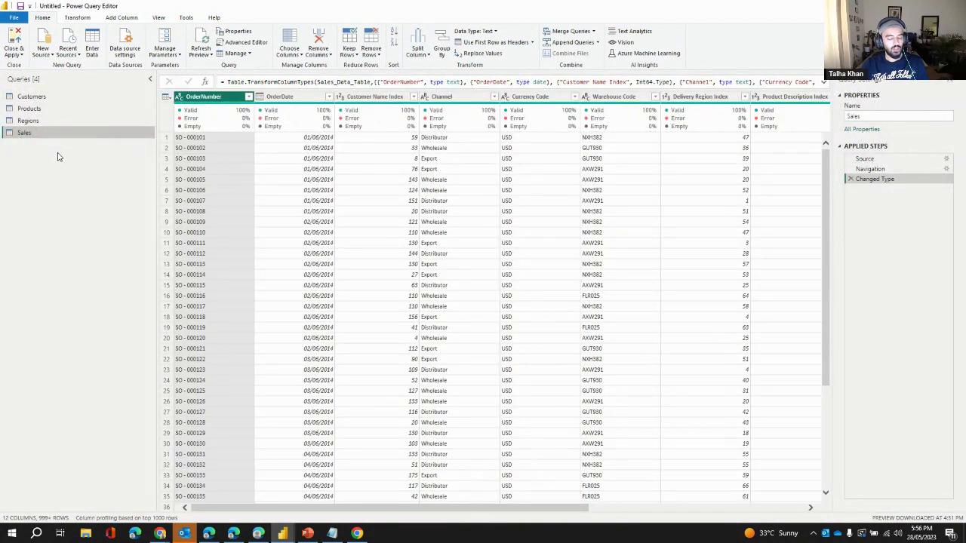
Step: Remove the Head Office Index column from the Customers query
{"action": "left_click", "coordinate": [43, 98]}
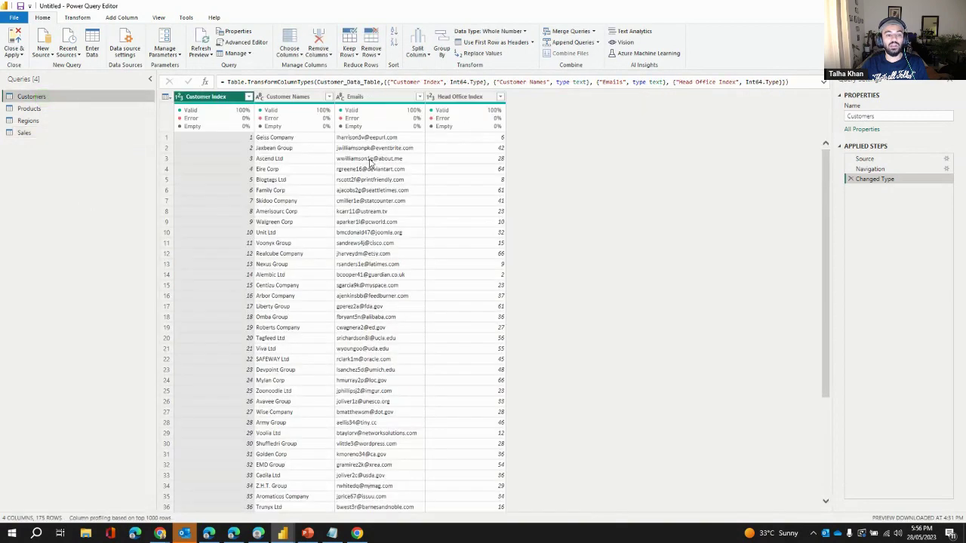
{"action": "left_click", "coordinate": [480, 98]}
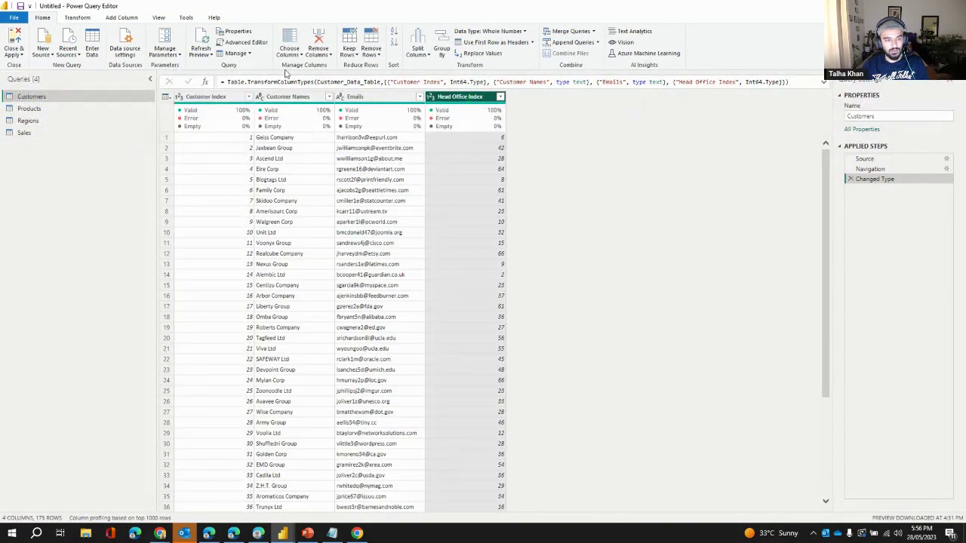
{"action": "left_click", "coordinate": [315, 36]}
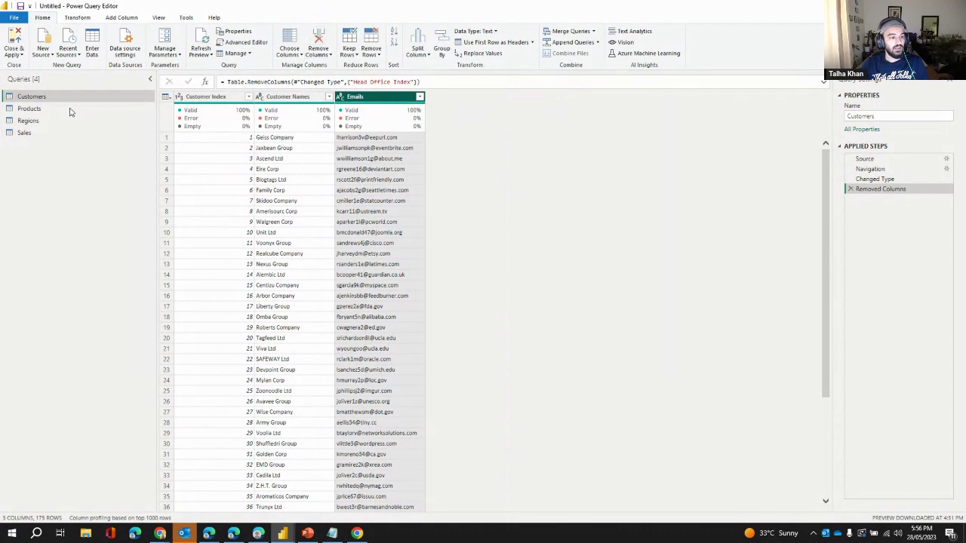
Step: Replace the value Distributor with DIST in the Channel column of the Sales query
{"action": "left_click", "coordinate": [41, 134]}
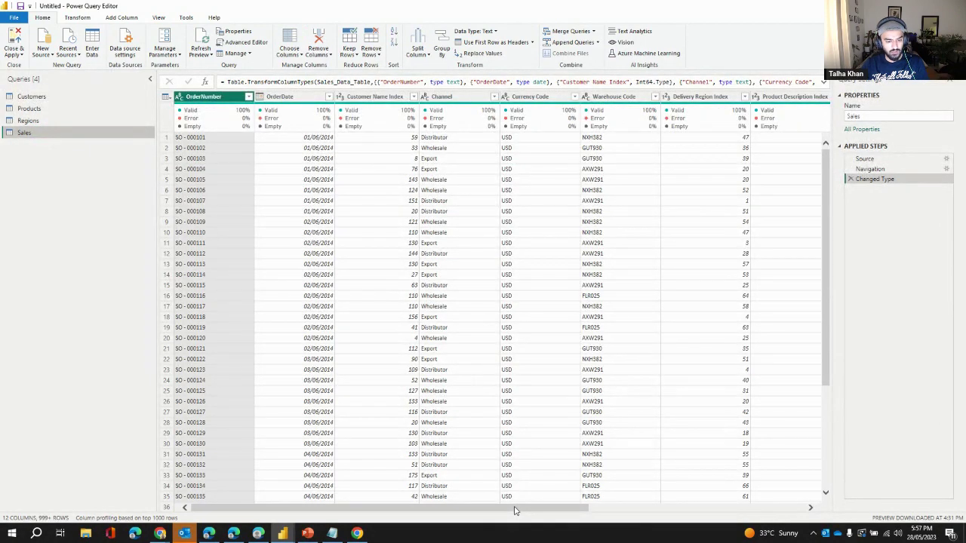
{"action": "left_click_drag", "start_coordinate": [515, 511], "coordinate": [392, 499]}
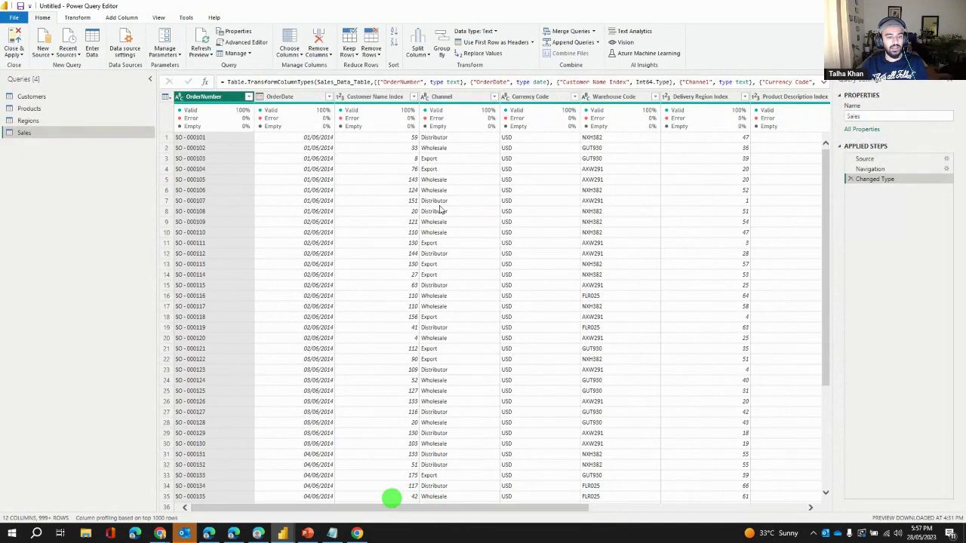
{"action": "left_click", "coordinate": [471, 101]}
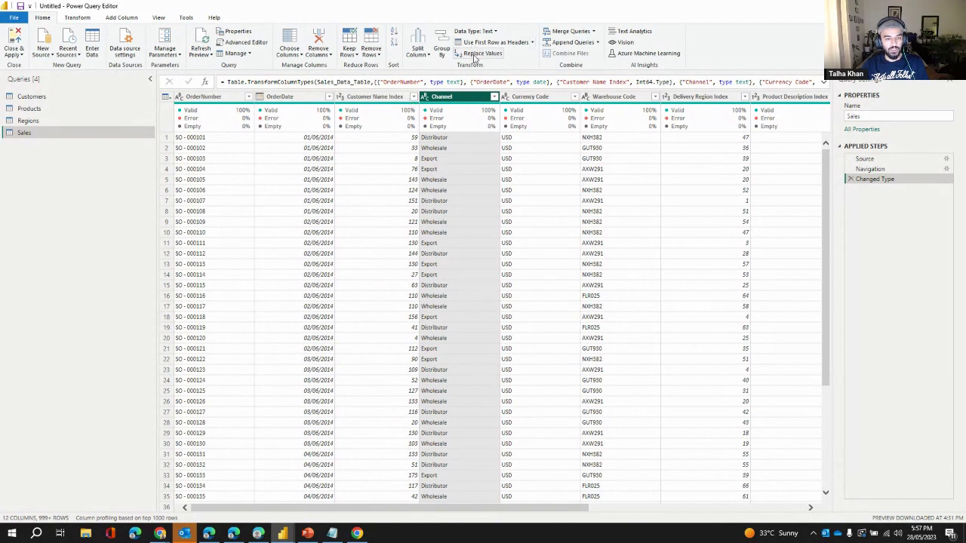
{"action": "left_click", "coordinate": [476, 53]}
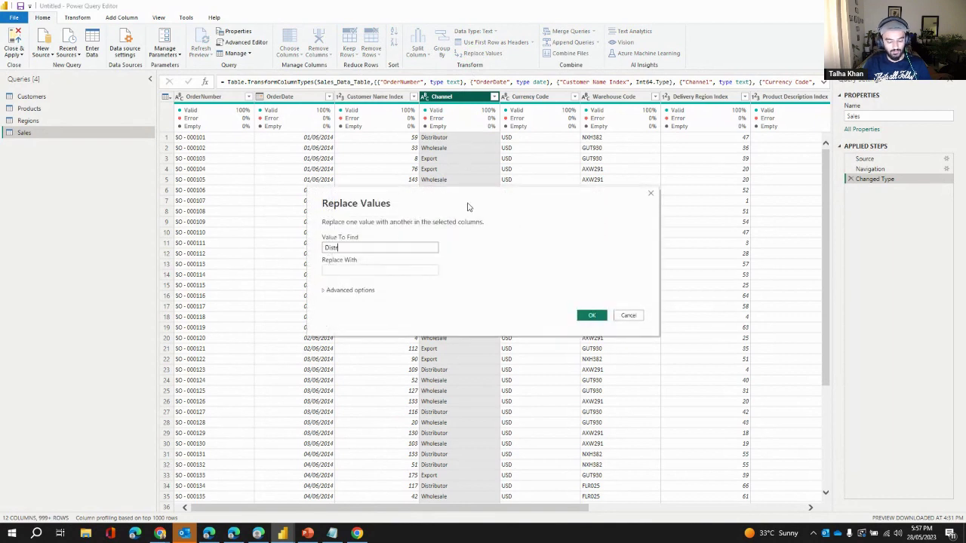
{"action": "key", "text": "Tab"}
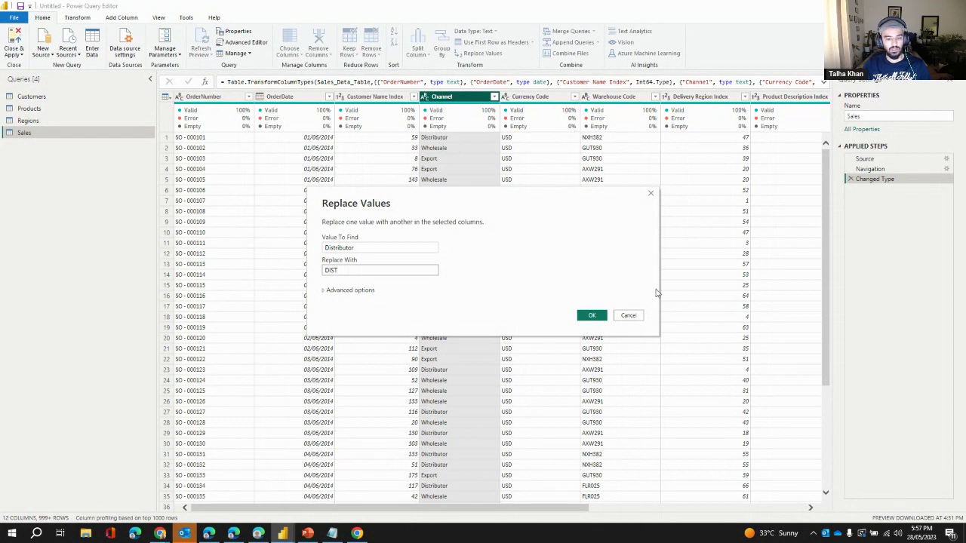
{"action": "left_click", "coordinate": [596, 314]}
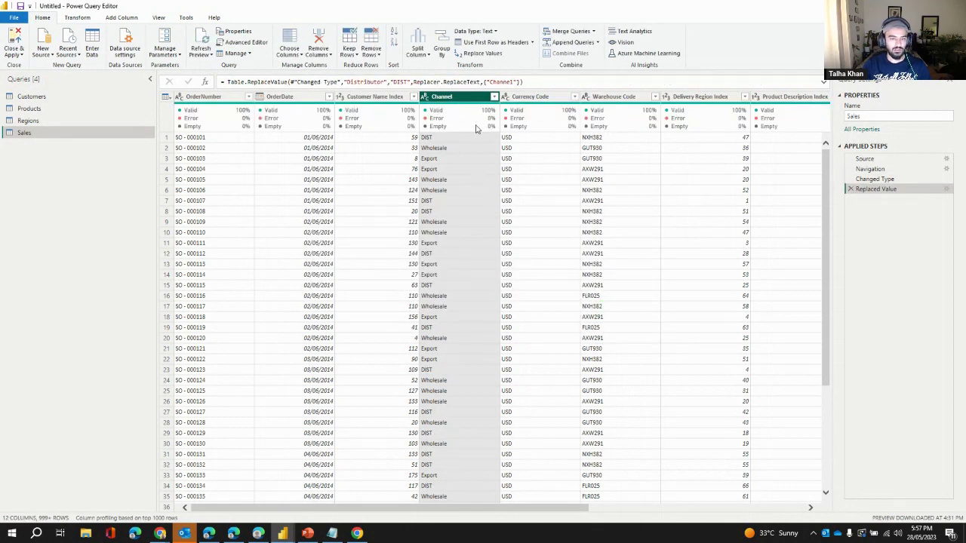
Step: Replace the value Wholesale with WHOL in the Channel column of Sales
{"action": "left_click", "coordinate": [455, 150]}
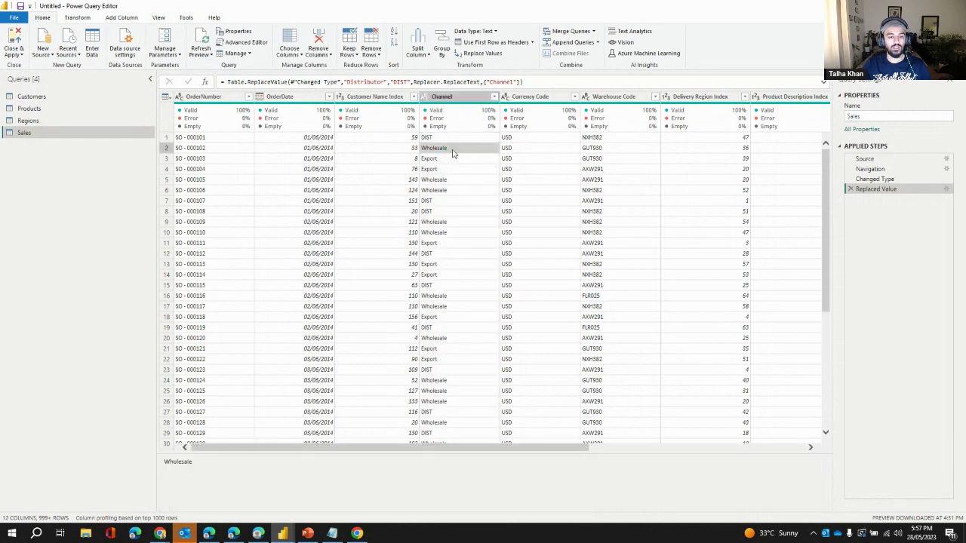
{"action": "left_click", "coordinate": [487, 54]}
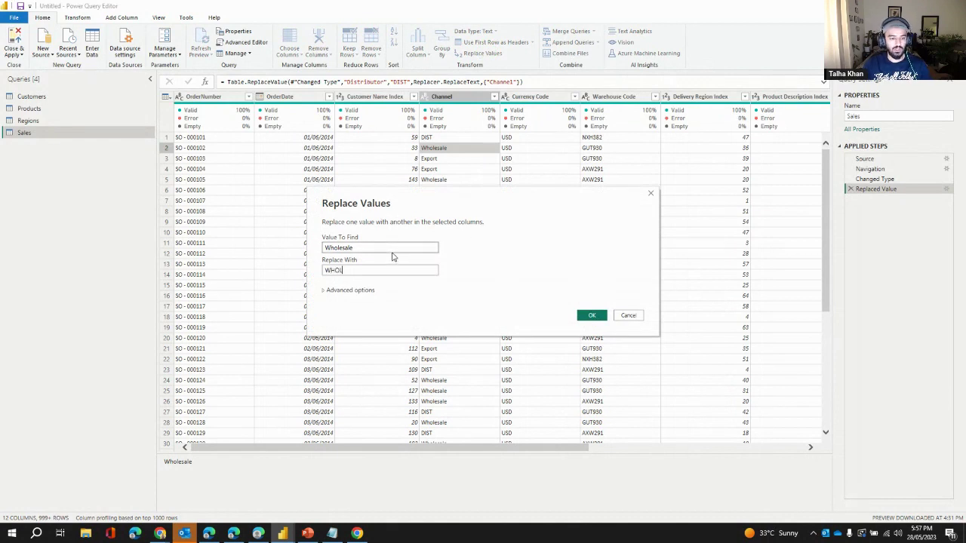
{"action": "left_click", "coordinate": [591, 315]}
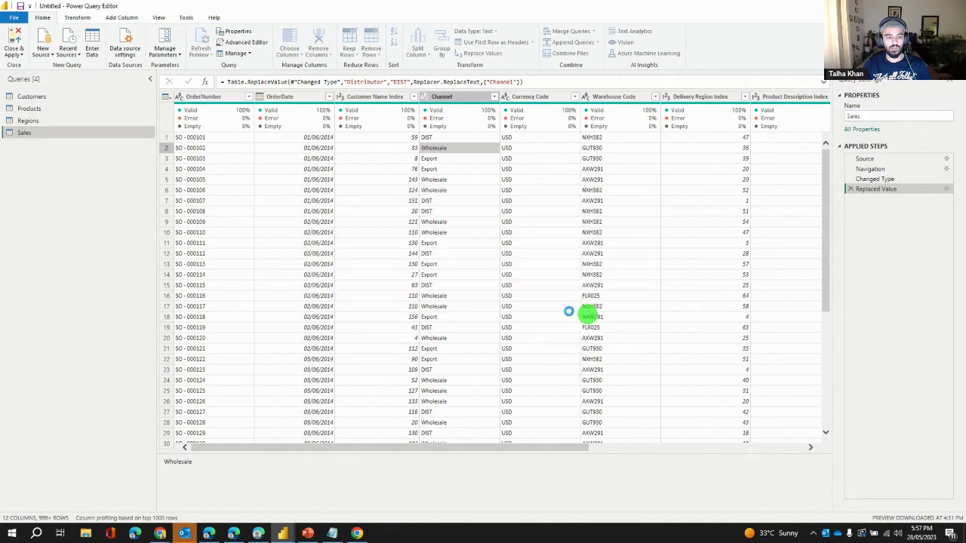
Step: Replace the value Export with EXPO in the Channel column of the Sales query
{"action": "left_click", "coordinate": [445, 159]}
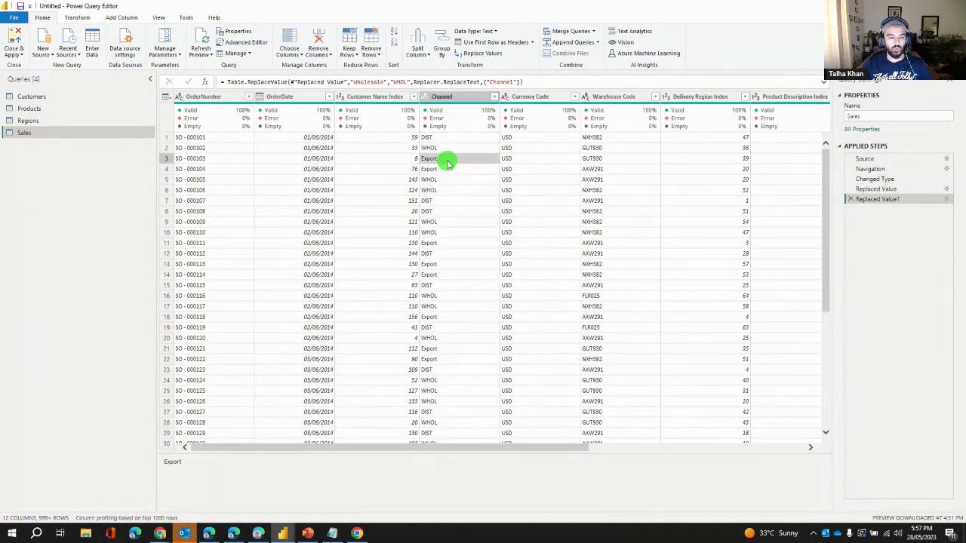
{"action": "left_click", "coordinate": [484, 53]}
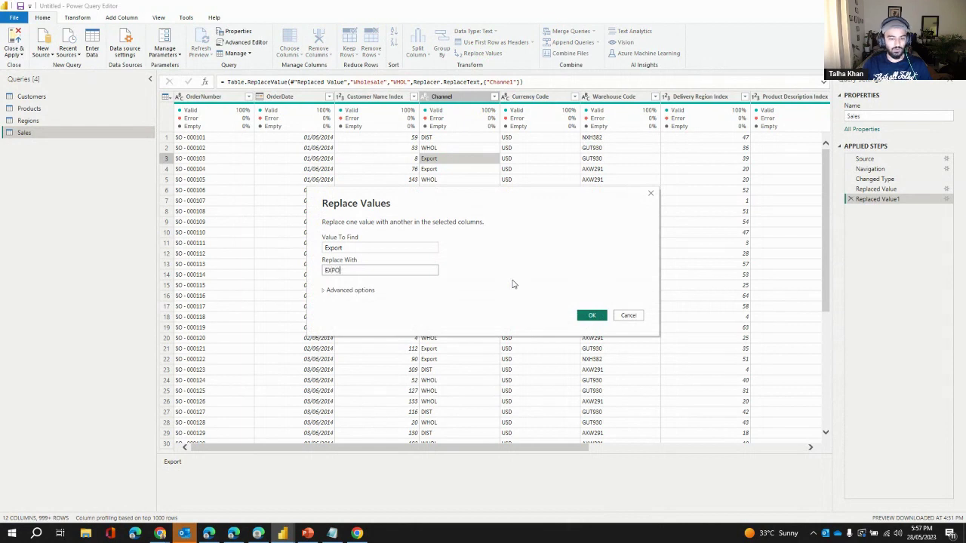
{"action": "left_click", "coordinate": [592, 315]}
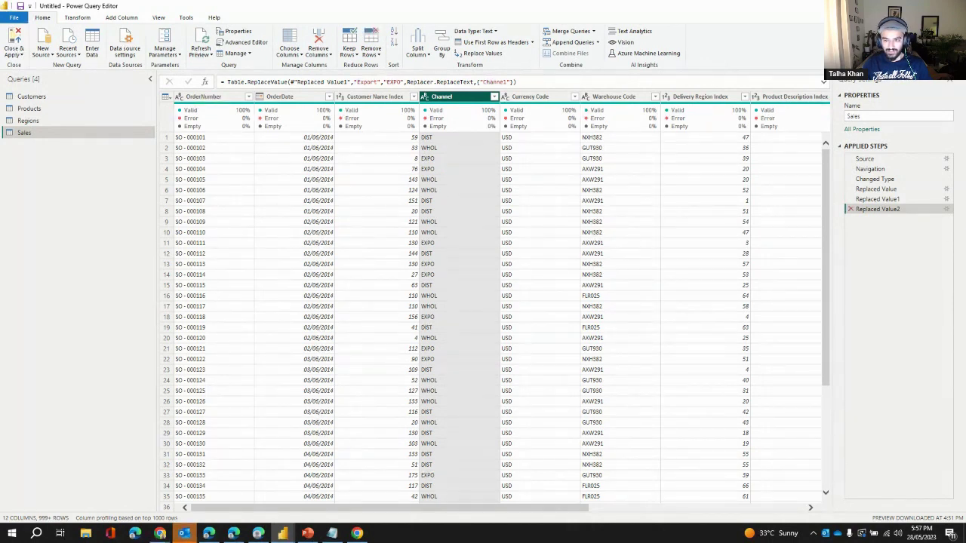
Step: Examine the Channel column at the Changed Type step and at each Replaced Value step of the Sales query
{"action": "left_click", "coordinate": [878, 199]}
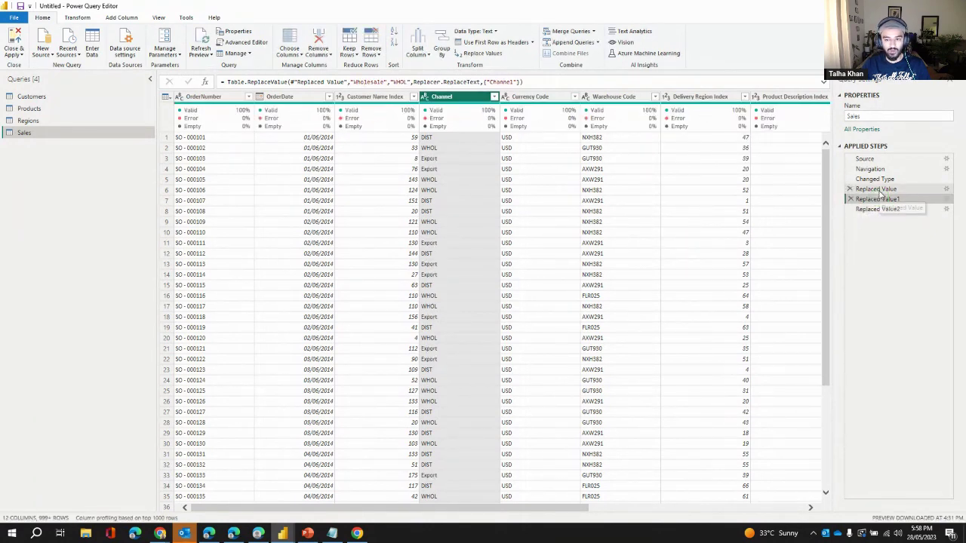
{"action": "left_click", "coordinate": [878, 188]}
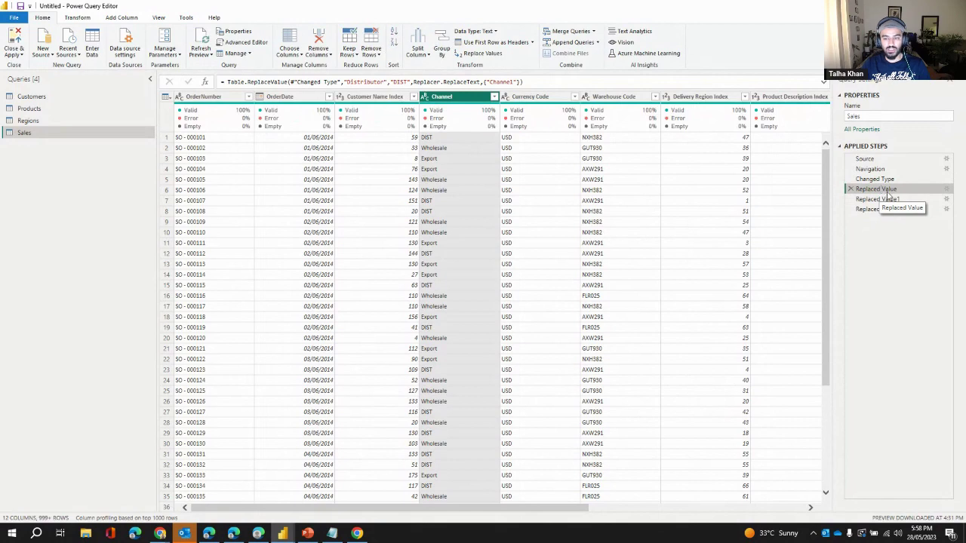
{"action": "left_click", "coordinate": [884, 200]}
{"action": "left_click", "coordinate": [889, 176]}
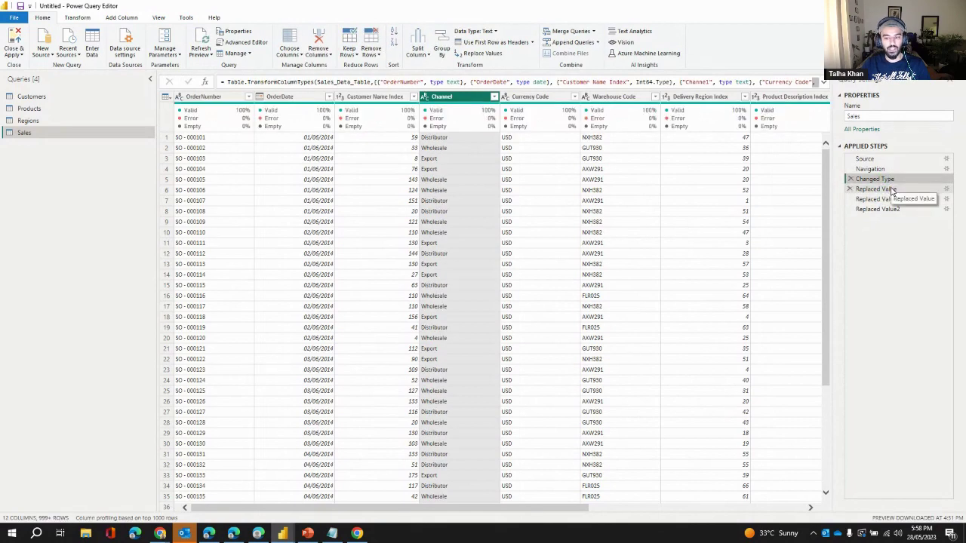
{"action": "left_click", "coordinate": [891, 187]}
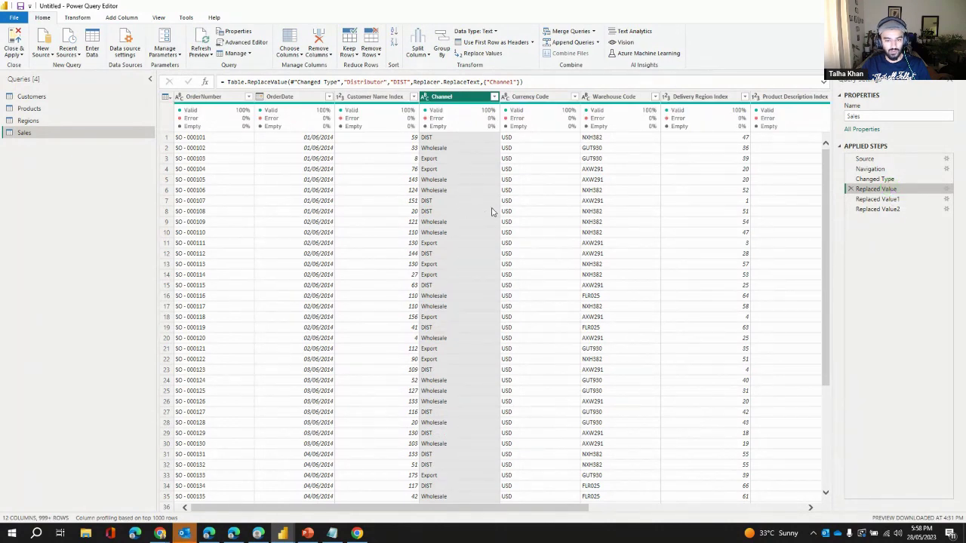
{"action": "left_click", "coordinate": [890, 198]}
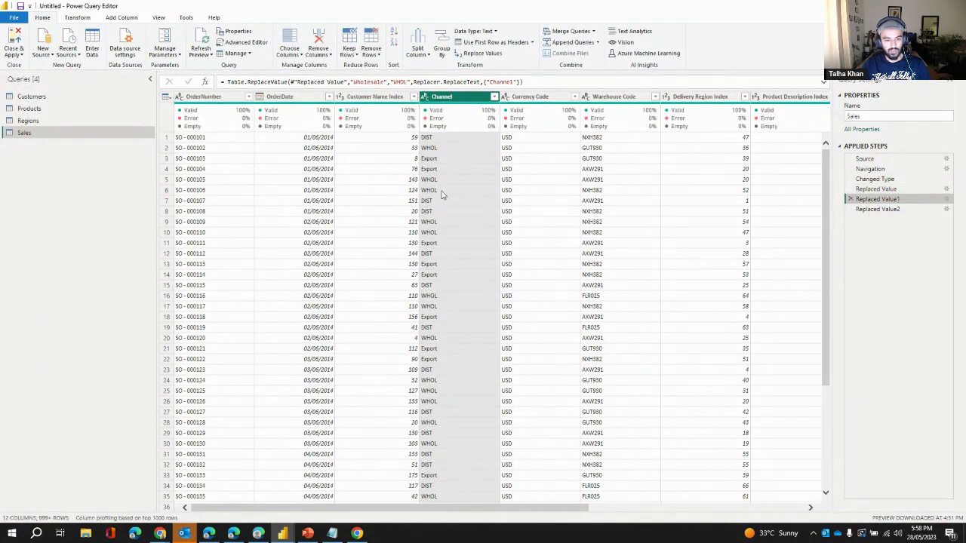
{"action": "left_click", "coordinate": [908, 211]}
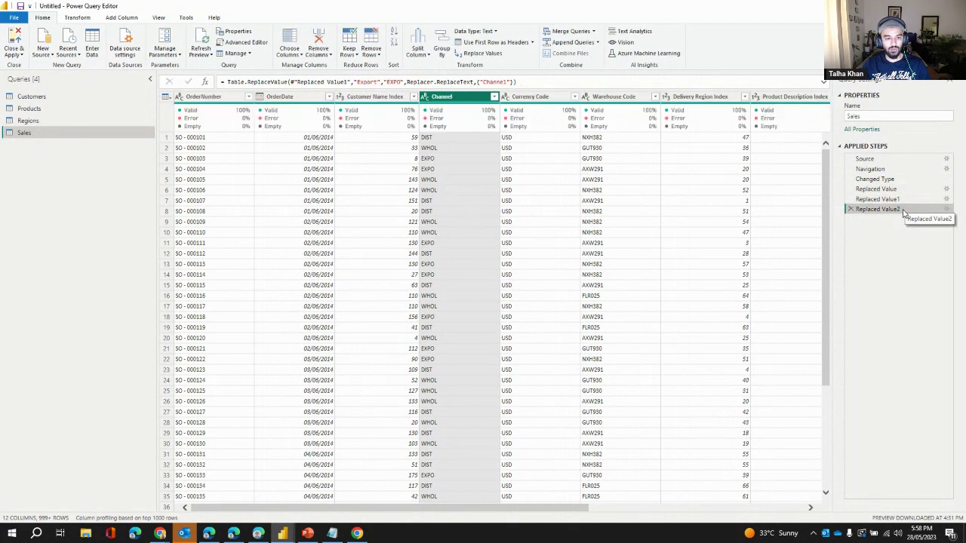
Step: Delete the three Replaced Value steps from the applied steps of the Sales query
{"action": "left_click", "coordinate": [850, 209]}
{"action": "left_click", "coordinate": [850, 200]}
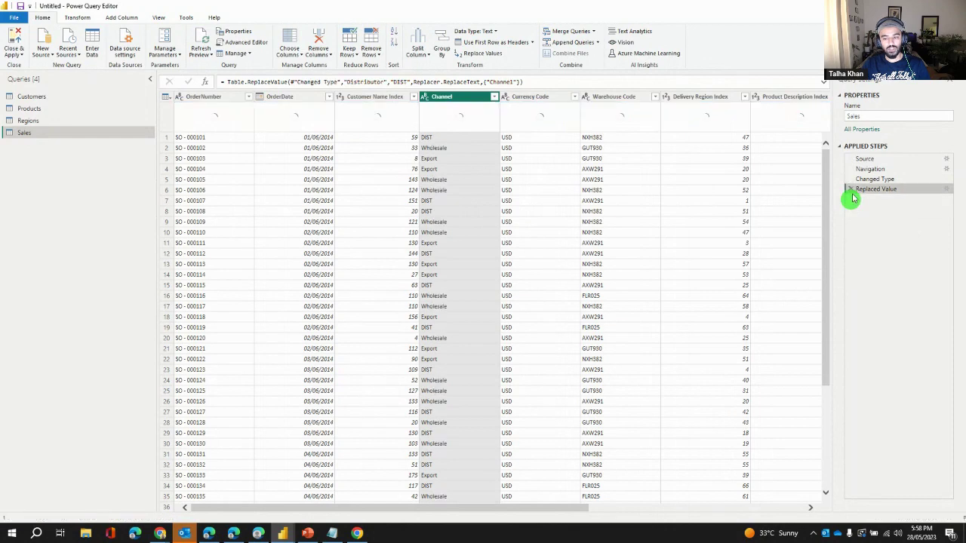
{"action": "left_click", "coordinate": [850, 188]}
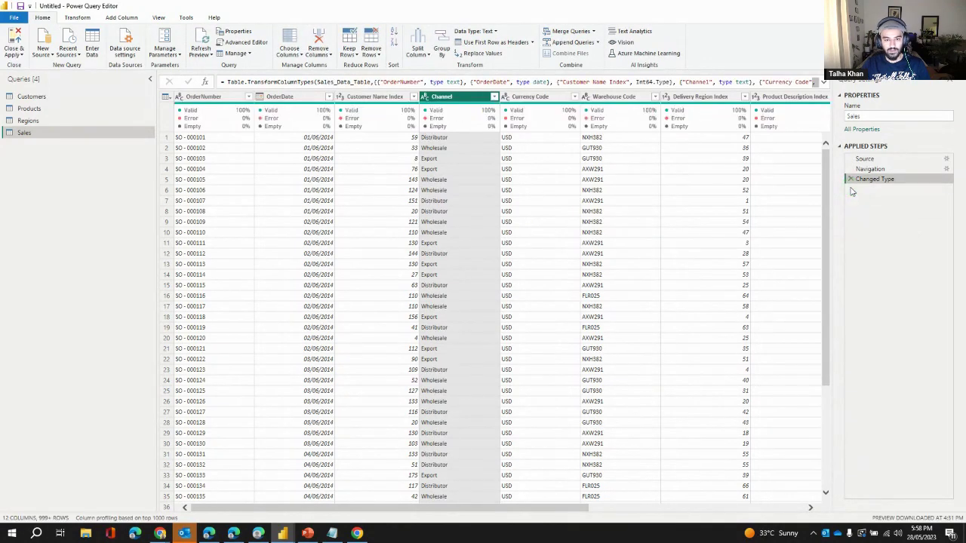
Step: Remove the Customer Name Index, Currency Code and Product Description Index columns from the Sales query
{"action": "left_click", "coordinate": [356, 97]}
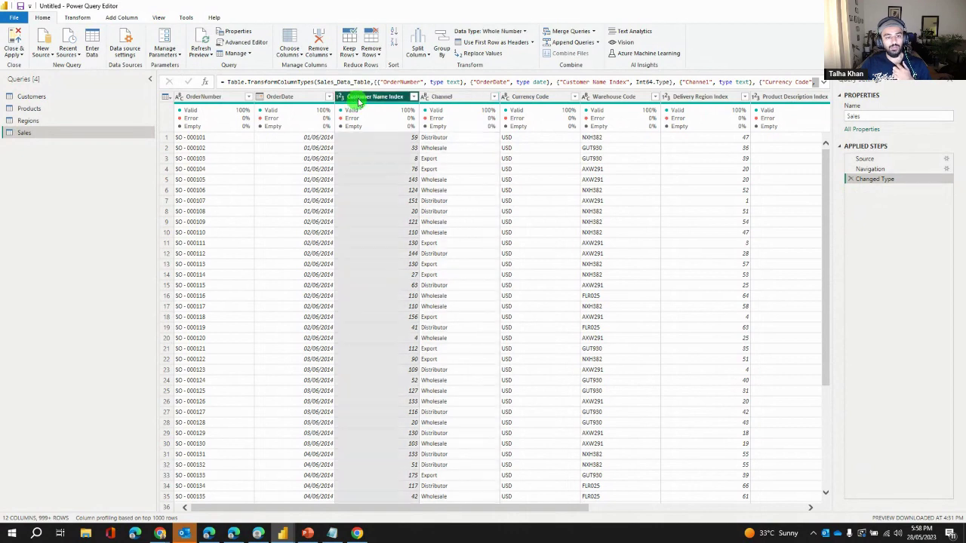
{"action": "left_click", "coordinate": [318, 40]}
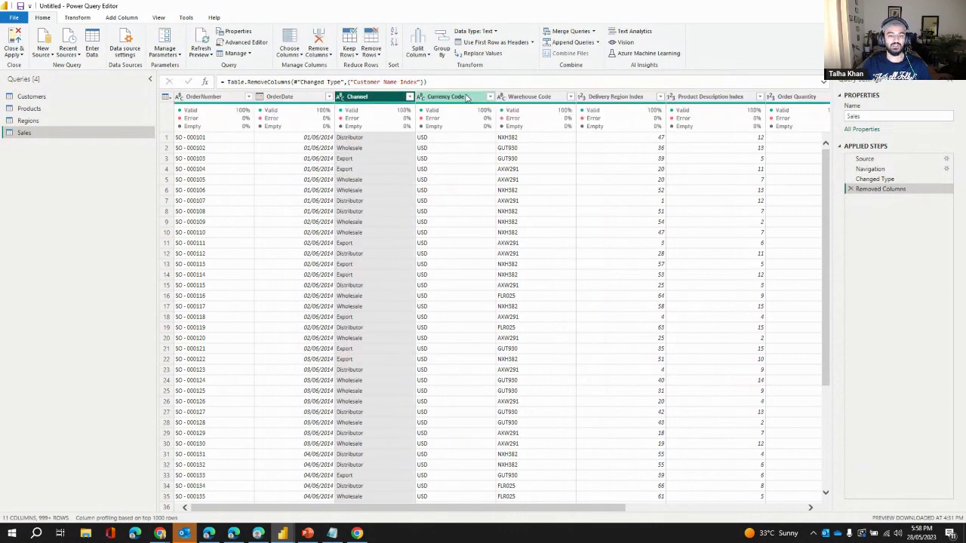
{"action": "left_click", "coordinate": [470, 98]}
{"action": "left_click", "coordinate": [317, 39]}
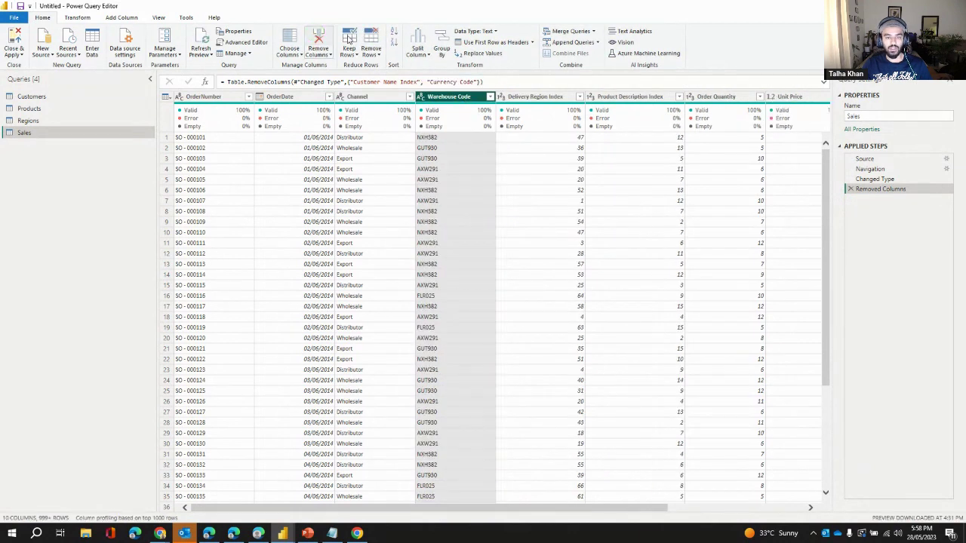
{"action": "left_click", "coordinate": [638, 97]}
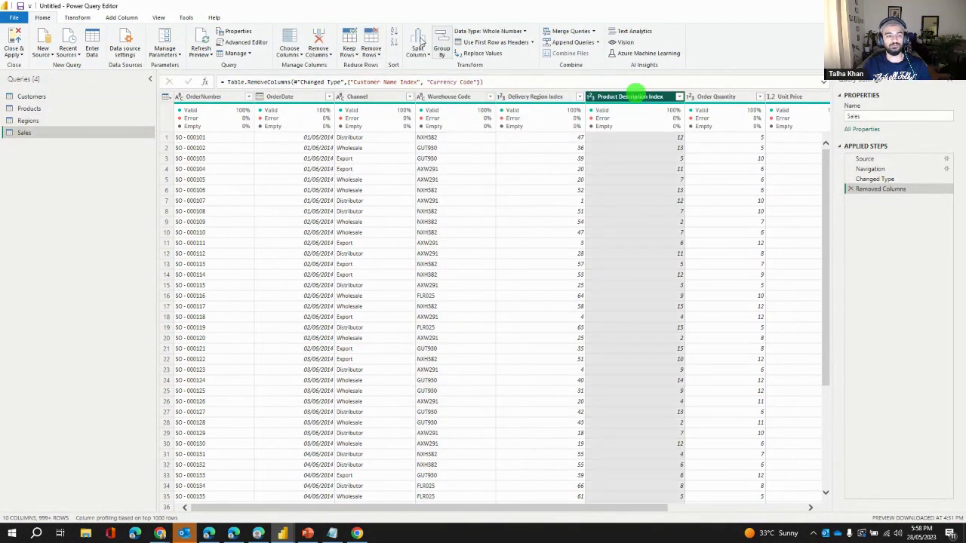
{"action": "left_click", "coordinate": [316, 40]}
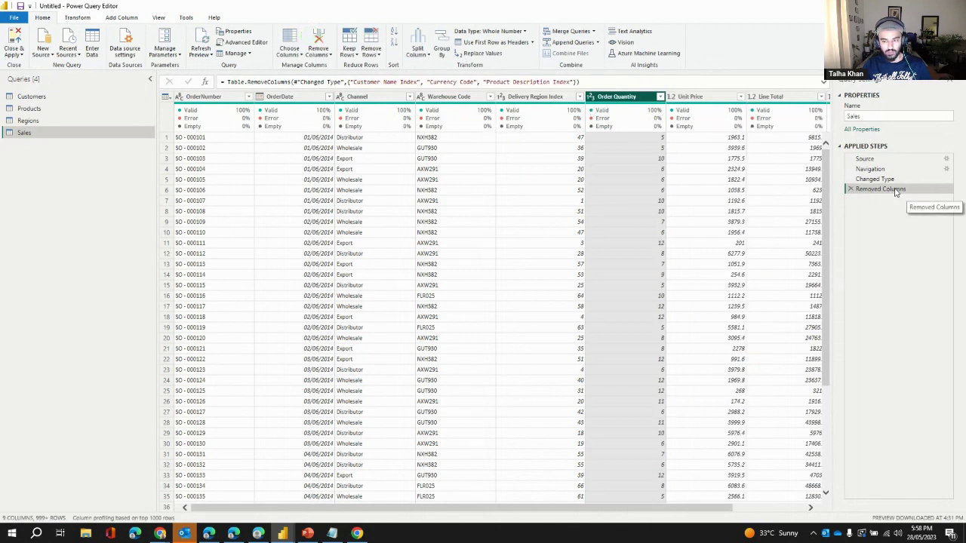
Step: Expand the formula display and examine the full Table.RemoveColumns formula of the Removed Columns step
{"action": "left_click", "coordinate": [802, 82]}
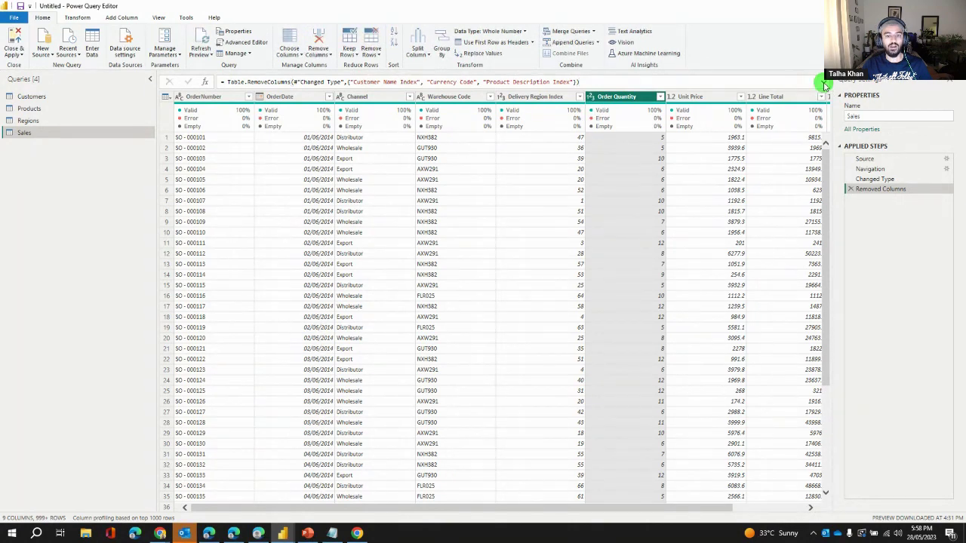
{"action": "left_click", "coordinate": [823, 83]}
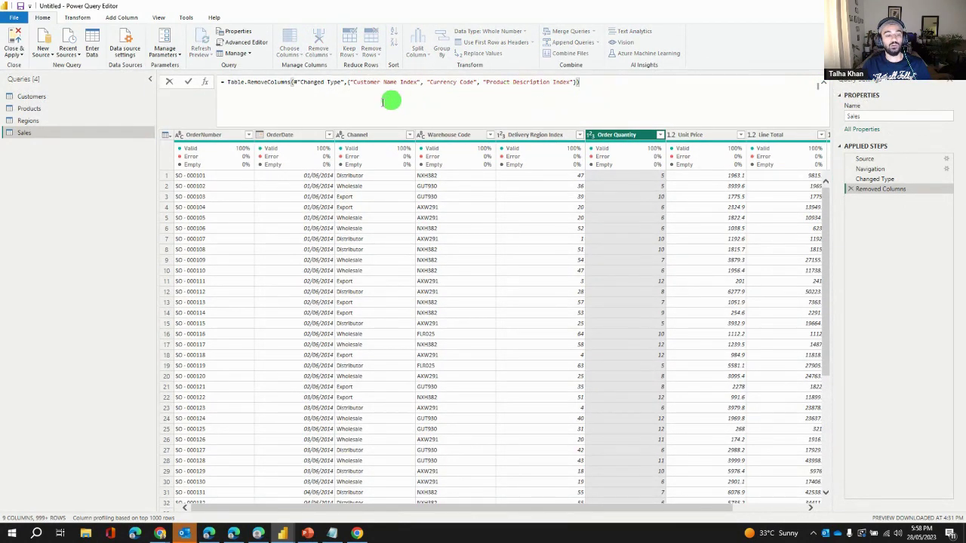
{"action": "left_click", "coordinate": [540, 86]}
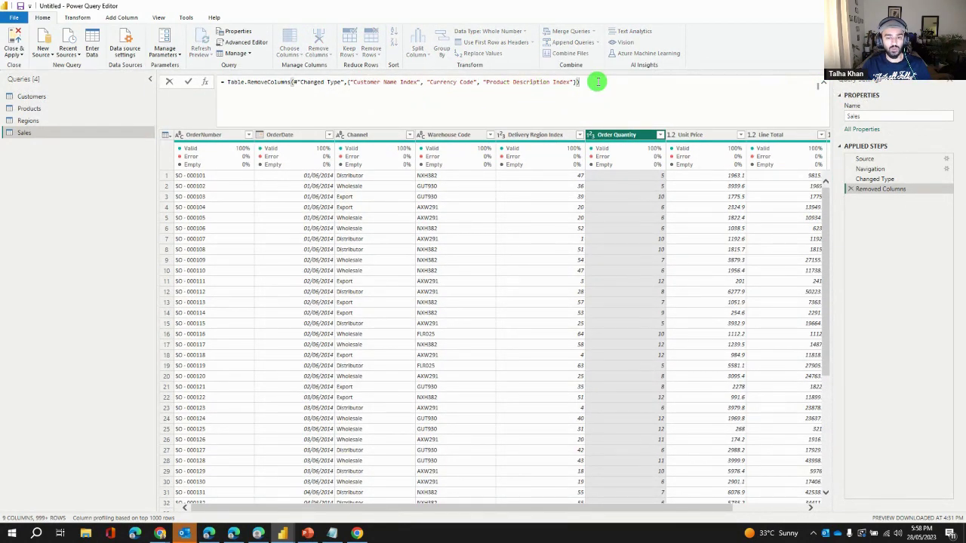
{"action": "left_click", "coordinate": [223, 82], "text": "shift"}
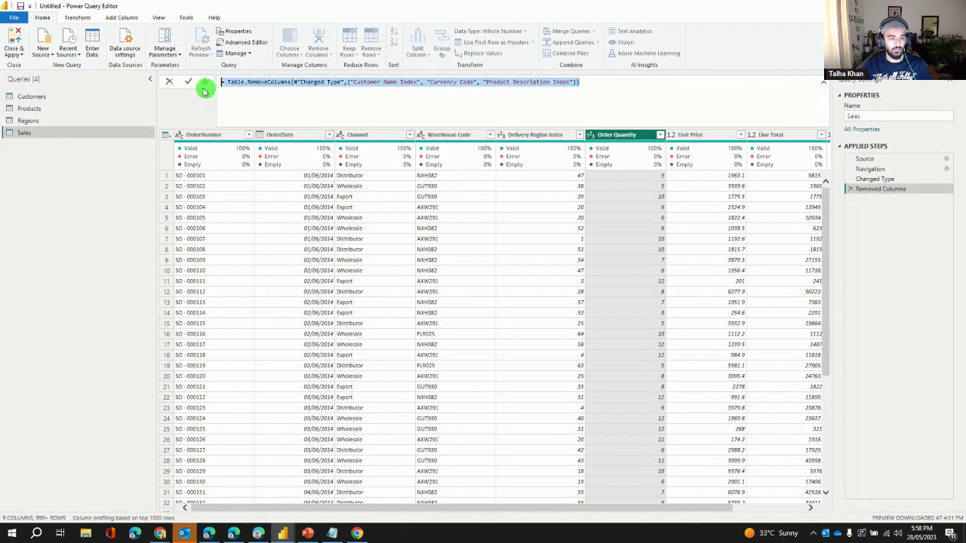
{"action": "left_click", "coordinate": [281, 95]}
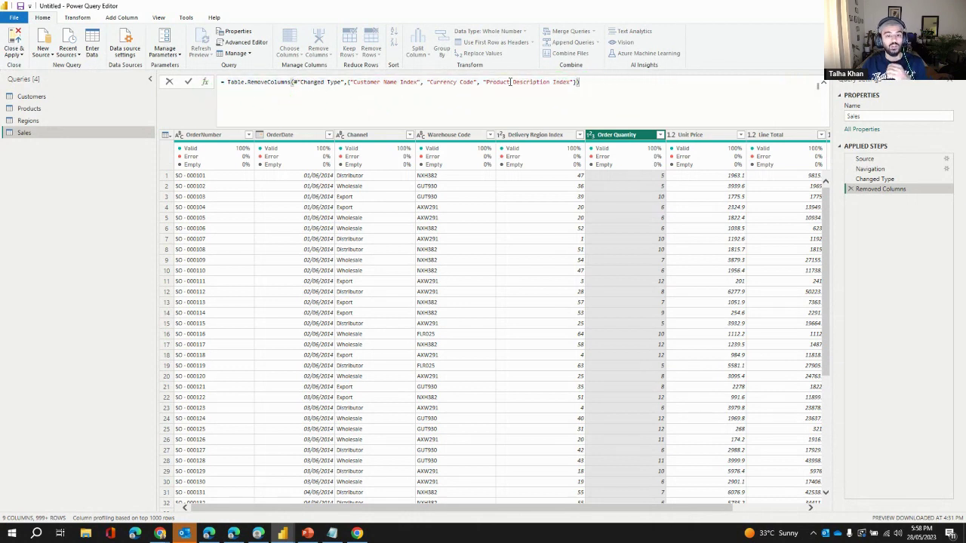
Step: Add "Channel" to the column list in the Table.RemoveColumns formula so that the Channel column is also removed from Sales
{"action": "left_click", "coordinate": [571, 83]}
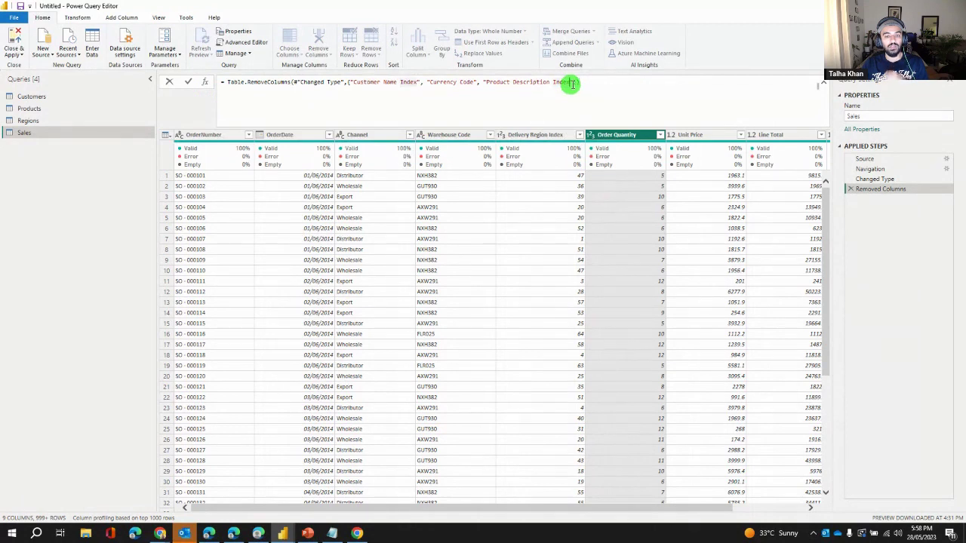
{"action": "type", "text": ","}
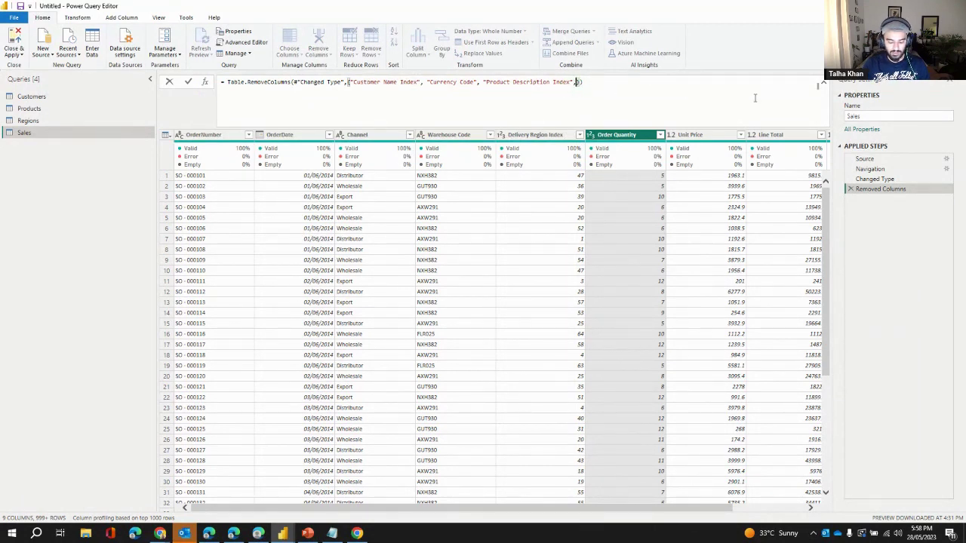
{"action": "type", "text": " \""}
{"action": "type", "text": "Channel"}
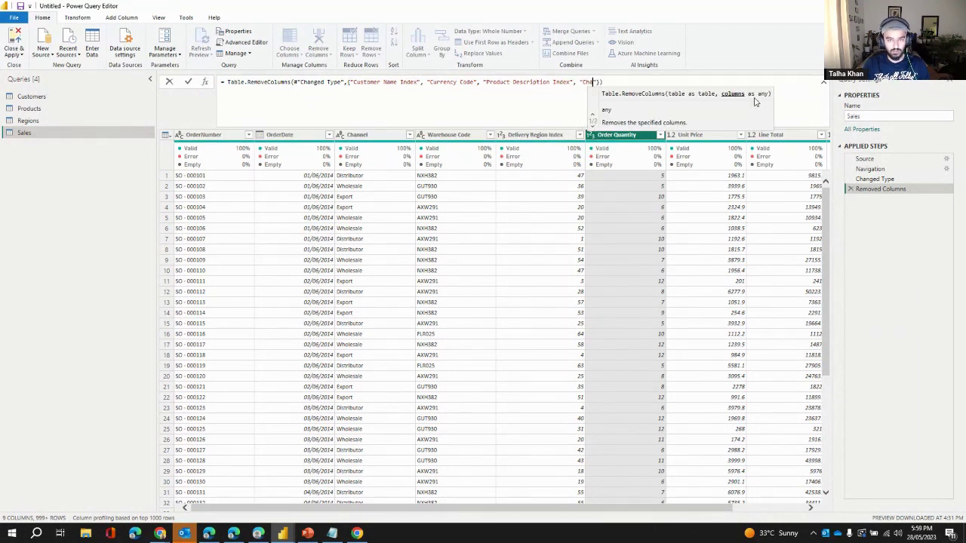
{"action": "key", "text": "shift+Return"}
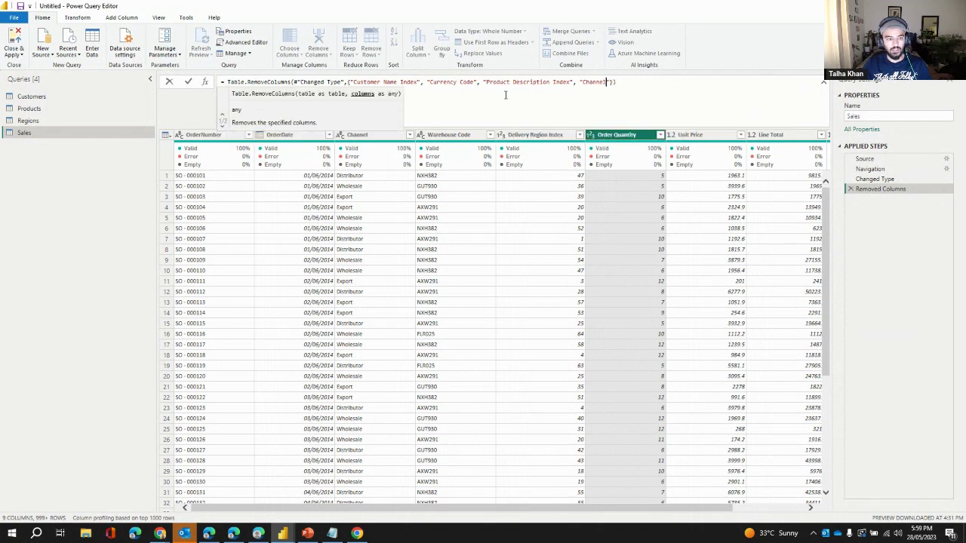
{"action": "key", "text": "BackSpace"}
{"action": "left_click", "coordinate": [920, 310]}
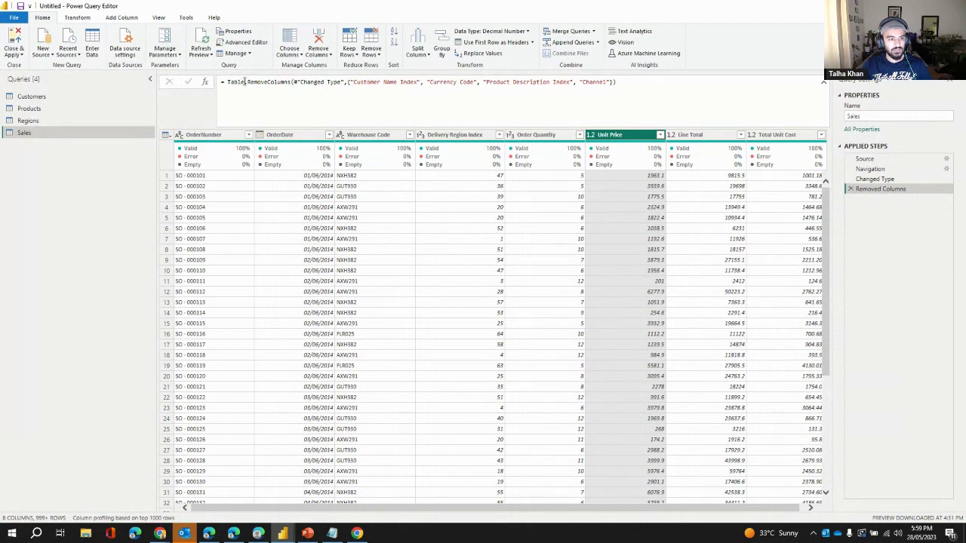
Step: Examine the parts of the Table.RemoveColumns formula: the function name, the #"Changed Type" reference and the list of column names
{"action": "left_click_drag", "start_coordinate": [232, 84], "coordinate": [225, 83]}
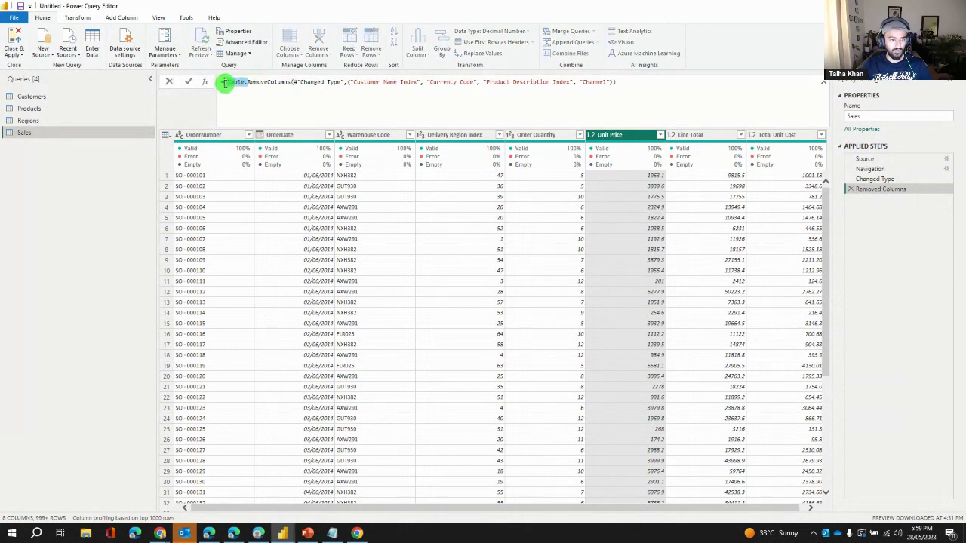
{"action": "left_click", "coordinate": [294, 82]}
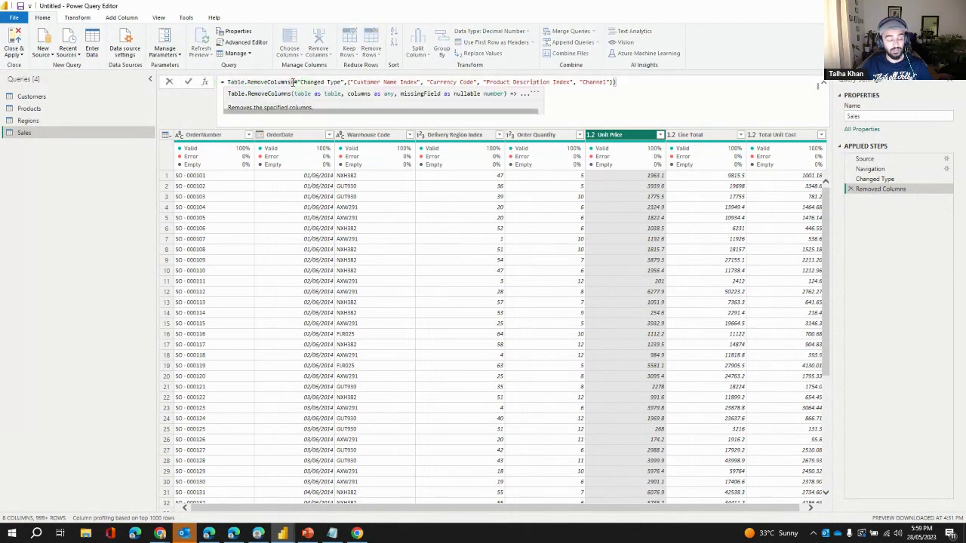
{"action": "left_click_drag", "start_coordinate": [293, 81], "coordinate": [247, 85]}
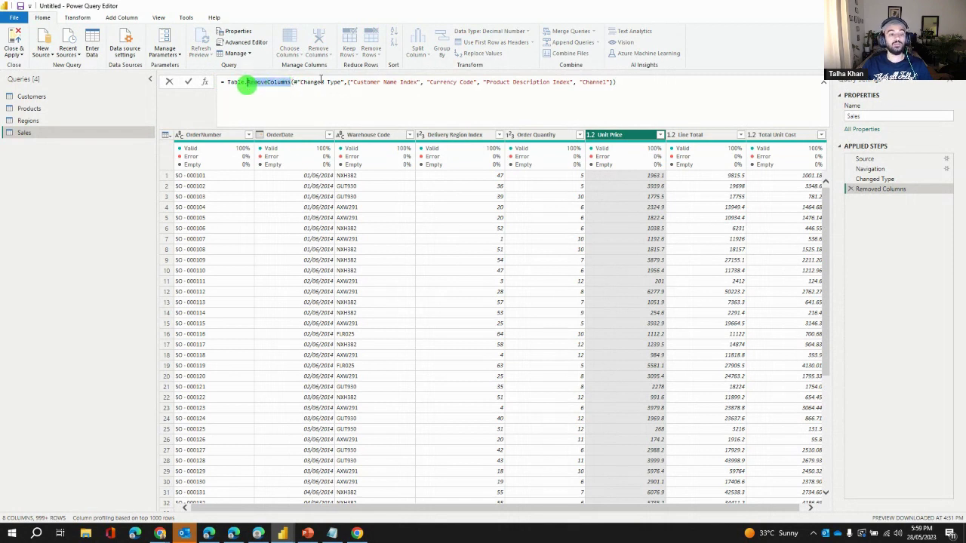
{"action": "left_click_drag", "start_coordinate": [293, 81], "coordinate": [342, 82]}
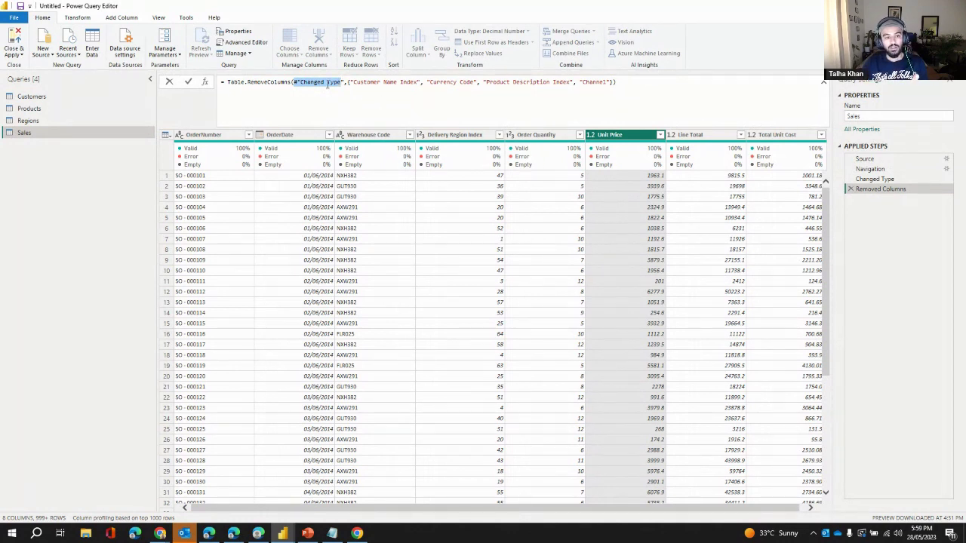
{"action": "left_click_drag", "start_coordinate": [248, 81], "coordinate": [345, 83]}
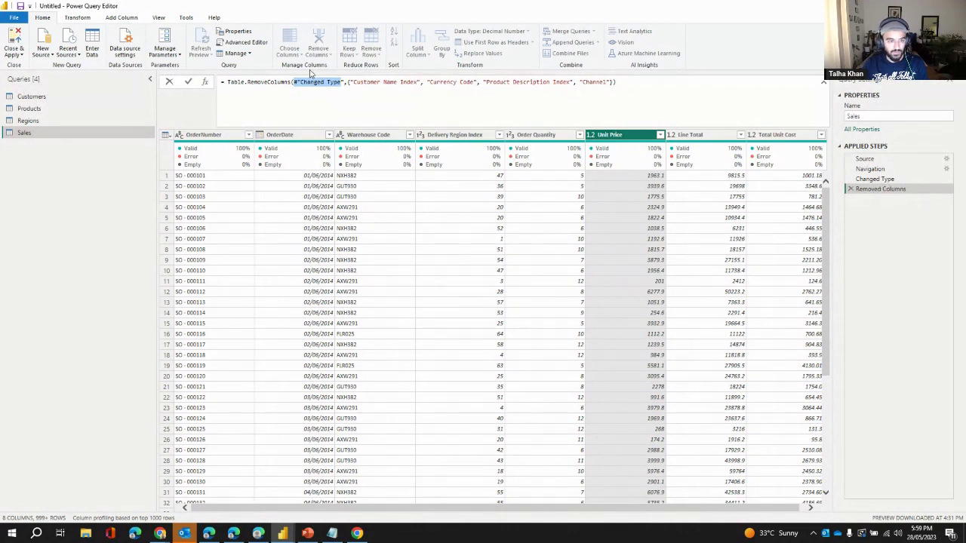
{"action": "left_click", "coordinate": [343, 83]}
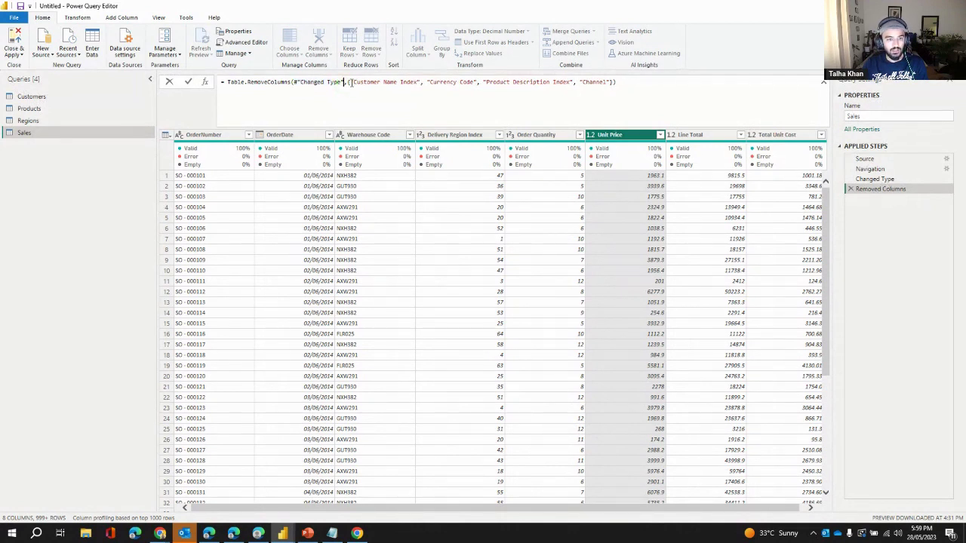
{"action": "left_click_drag", "start_coordinate": [349, 82], "coordinate": [683, 79]}
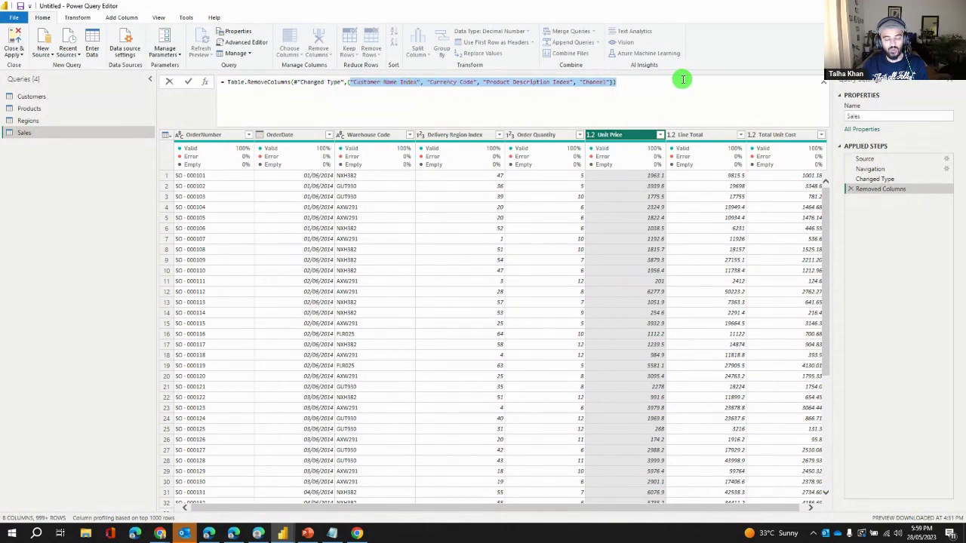
{"action": "left_click", "coordinate": [655, 90]}
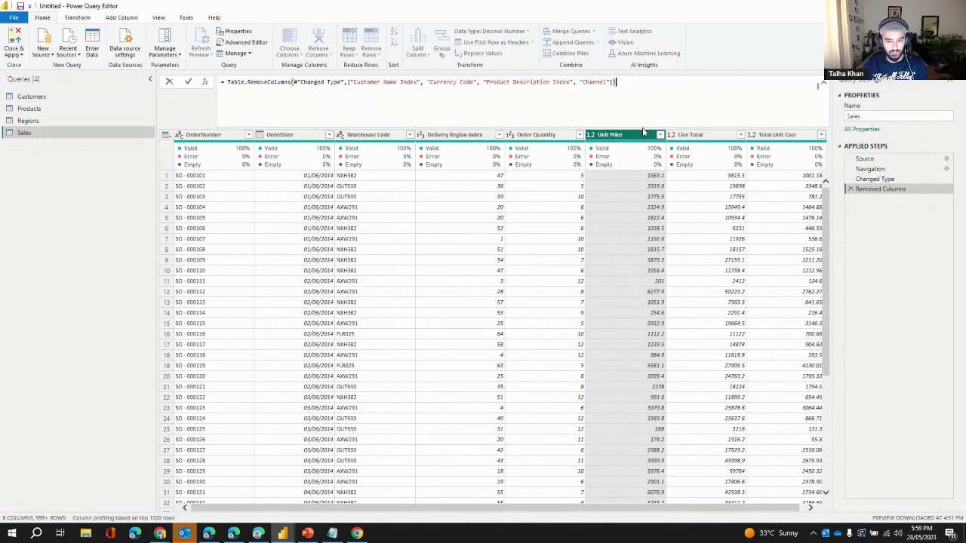
{"action": "left_click", "coordinate": [724, 137]}
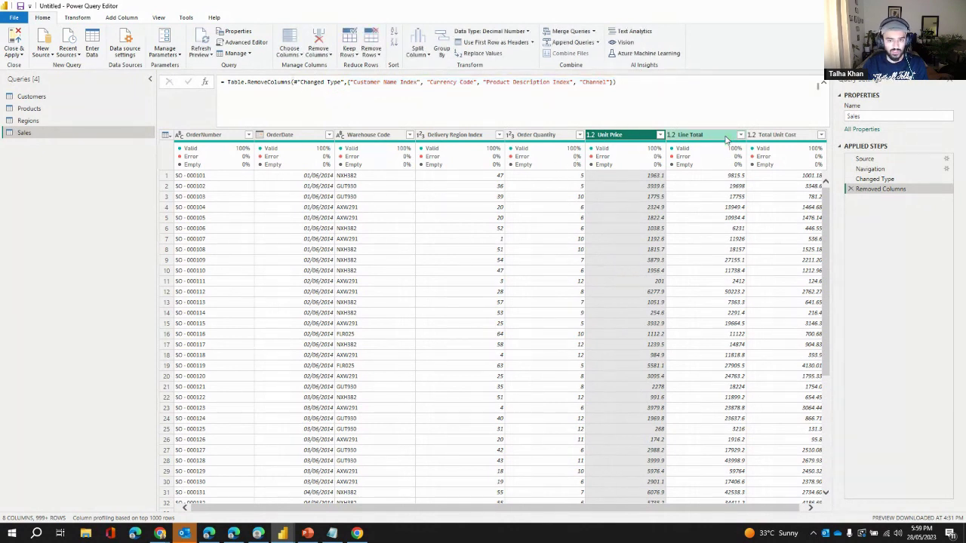
Step: Rename the Delivery Region Index column of the Sales query to "ASDasdas+"
{"action": "left_click", "coordinate": [725, 138]}
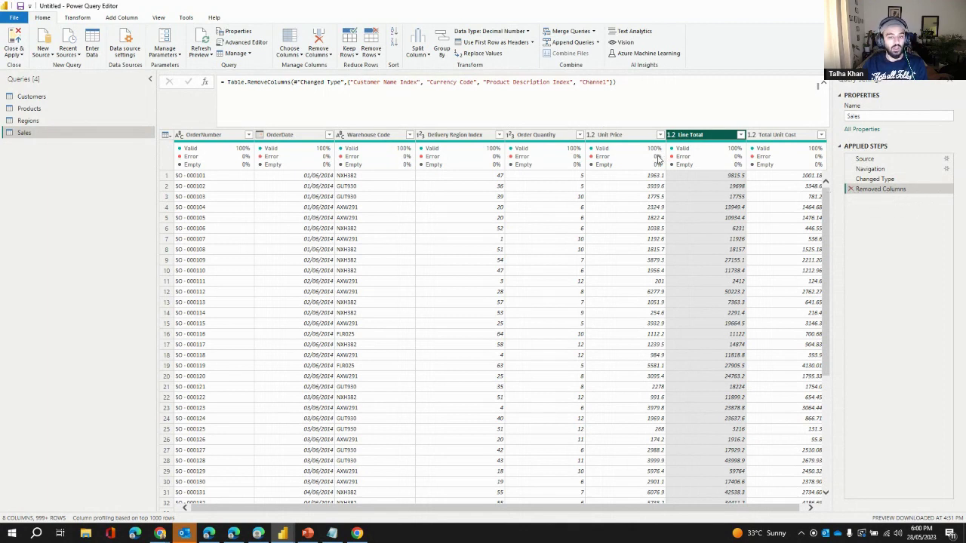
{"action": "left_click", "coordinate": [445, 135]}
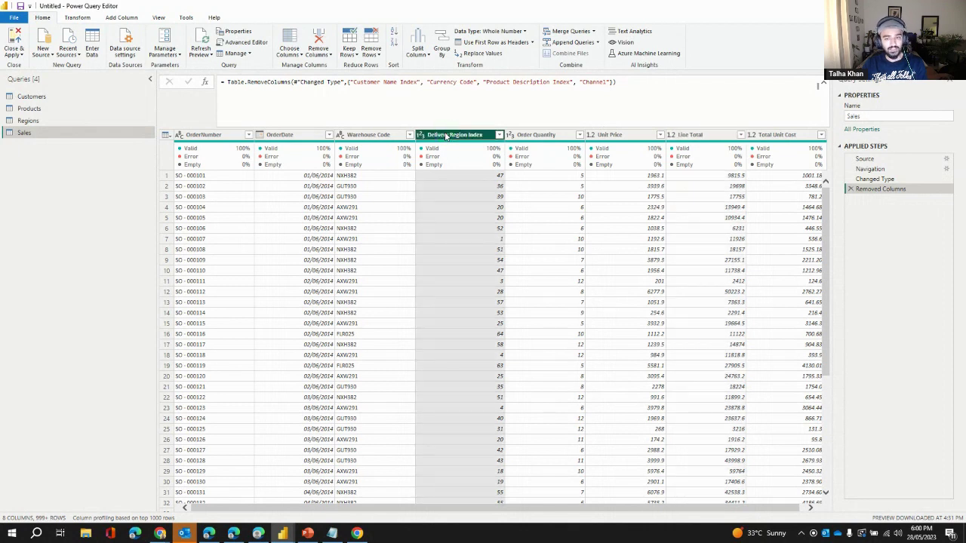
{"action": "double_click", "coordinate": [446, 135]}
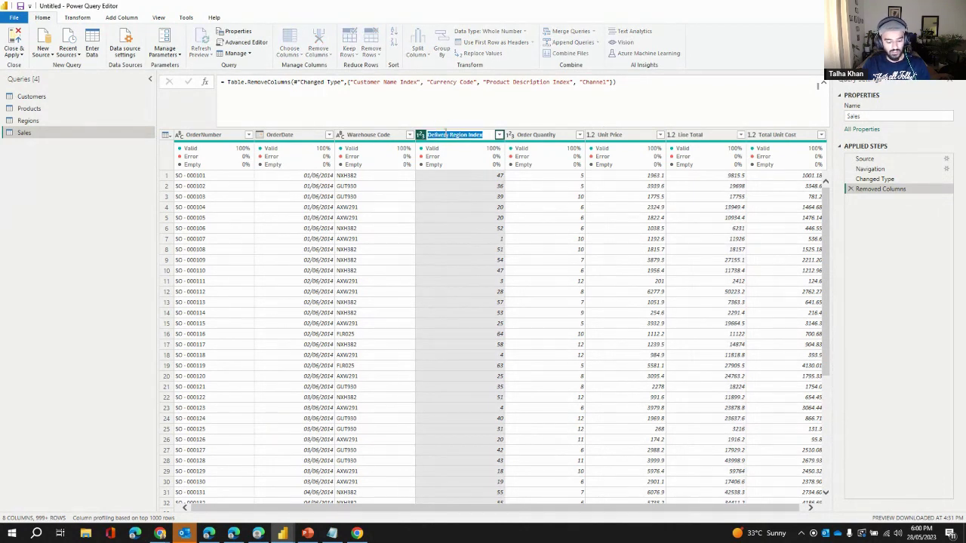
{"action": "type", "text": "ASDasdas+"}
{"action": "key", "text": "Return"}
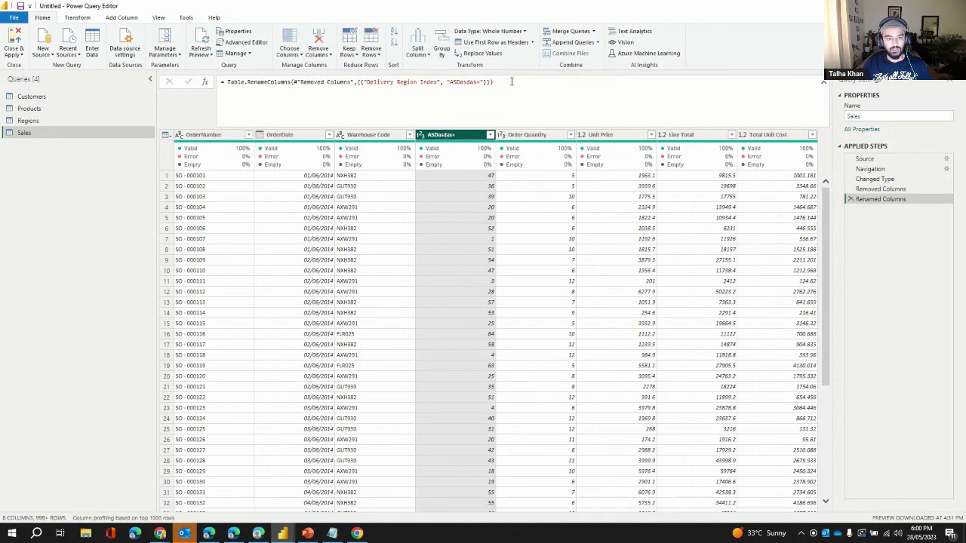
Step: Remove the Order Quantity column and change the data type of Line Total to Whole Number
{"action": "left_click", "coordinate": [532, 135]}
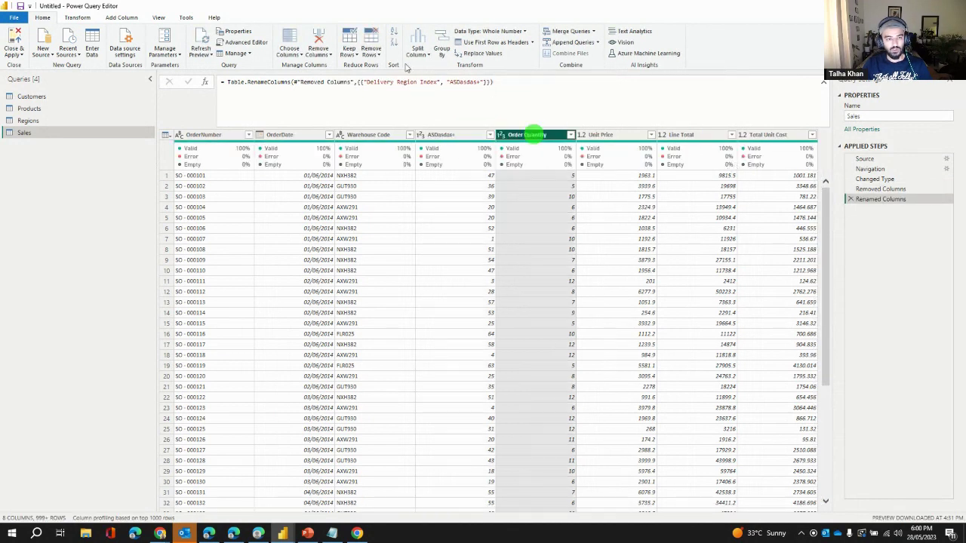
{"action": "left_click", "coordinate": [320, 42]}
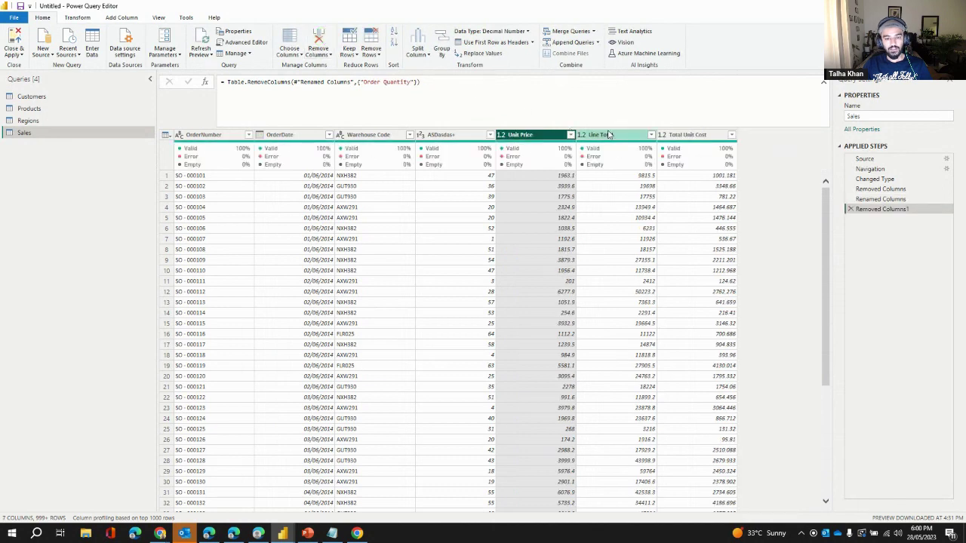
{"action": "left_click", "coordinate": [615, 134]}
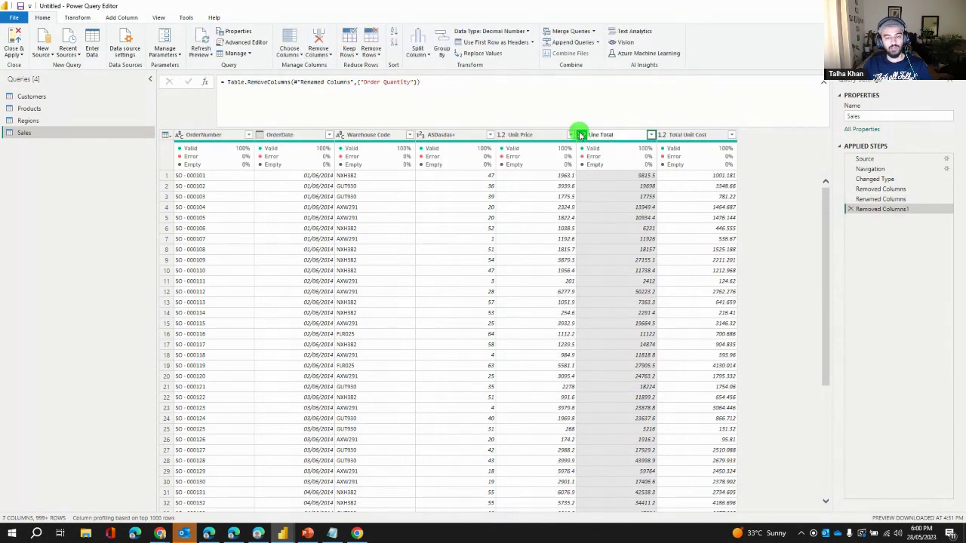
{"action": "left_click", "coordinate": [581, 135]}
{"action": "left_click", "coordinate": [595, 168]}
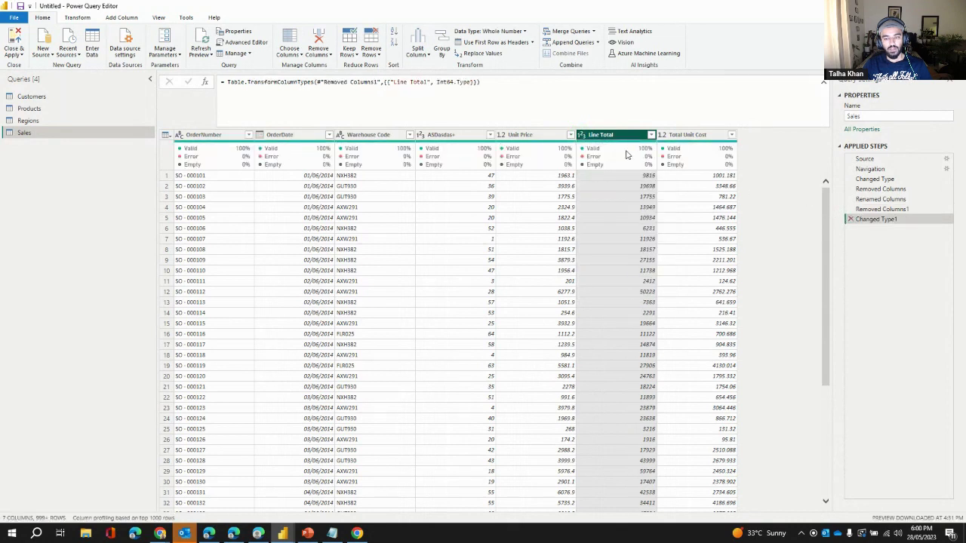
Step: Remove the Unit Price column and review the results of the earlier column-removal steps
{"action": "left_click", "coordinate": [535, 138]}
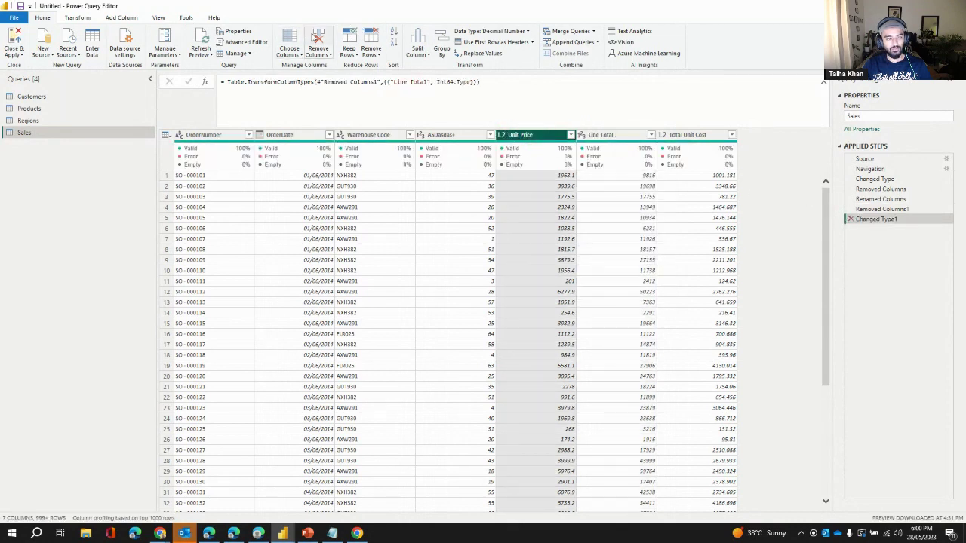
{"action": "left_click", "coordinate": [314, 35]}
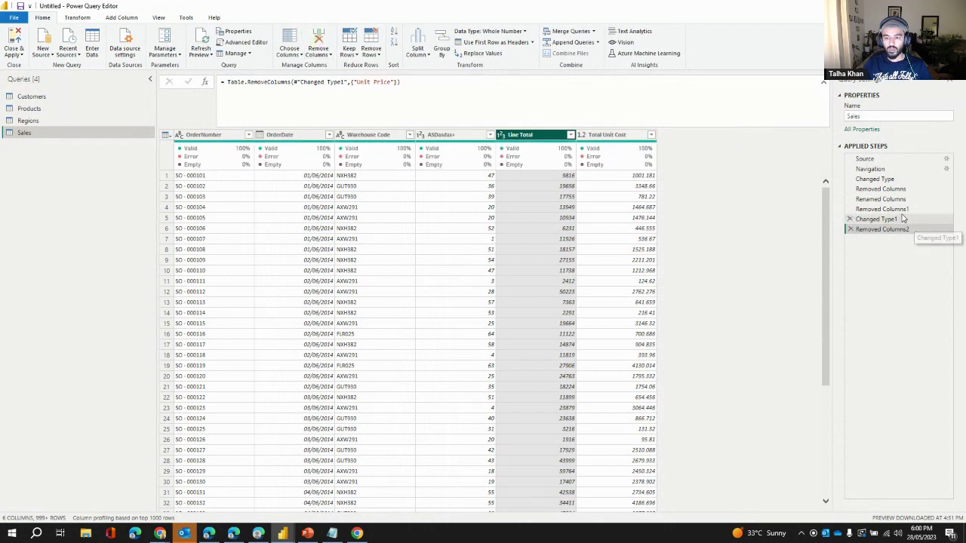
{"action": "left_click", "coordinate": [884, 209]}
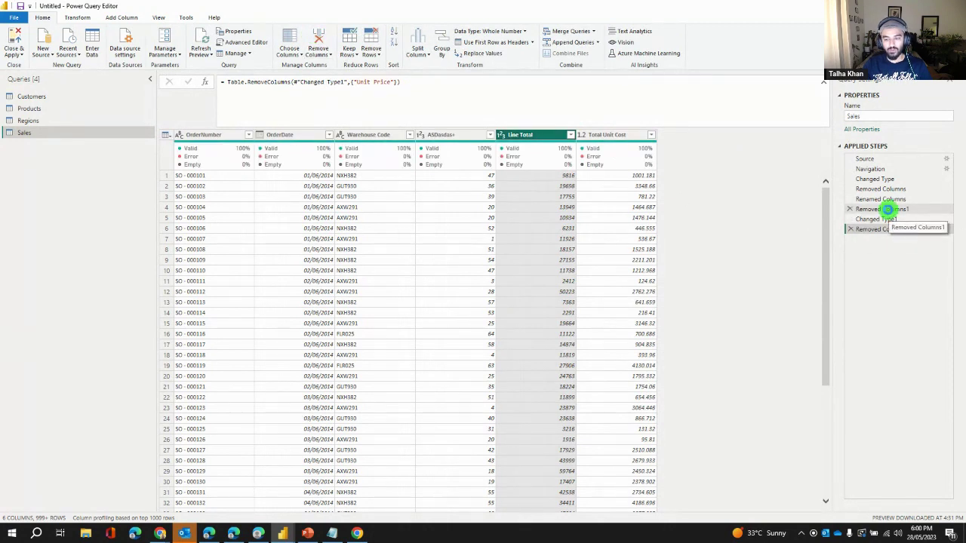
{"action": "left_click", "coordinate": [883, 189]}
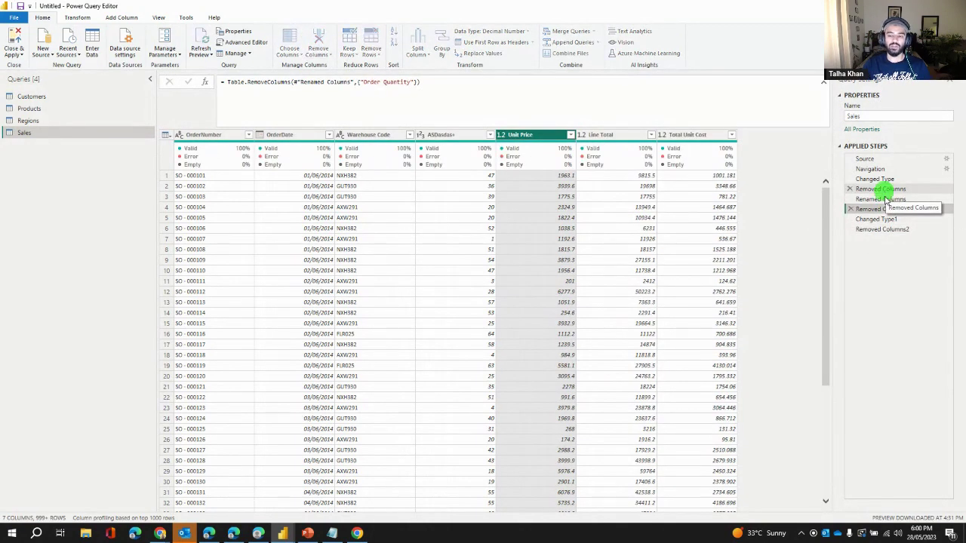
{"action": "left_click", "coordinate": [883, 209]}
{"action": "left_click", "coordinate": [881, 230]}
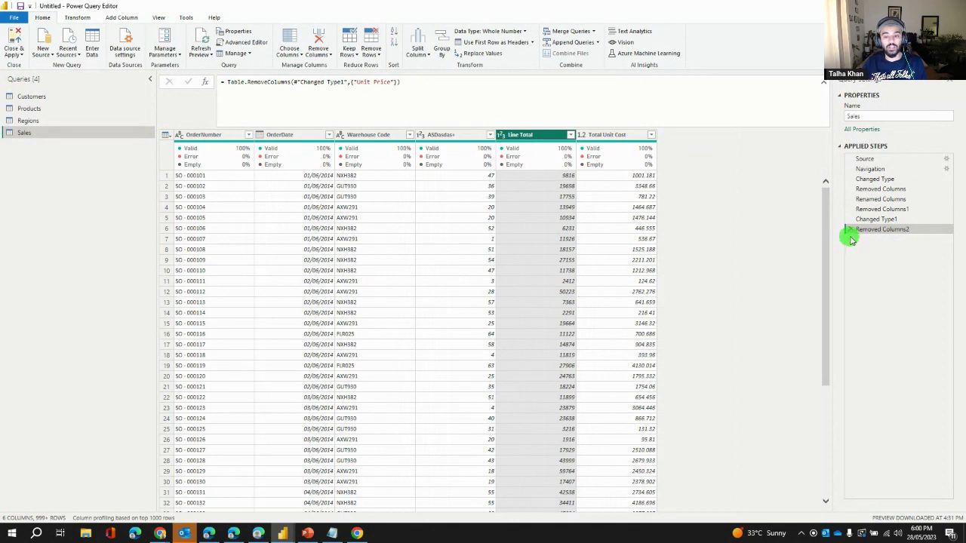
Step: Delete the applied steps Removed Columns2, Changed Type1, Removed Columns1 and Renamed Columns from the Sales query
{"action": "left_click", "coordinate": [850, 230]}
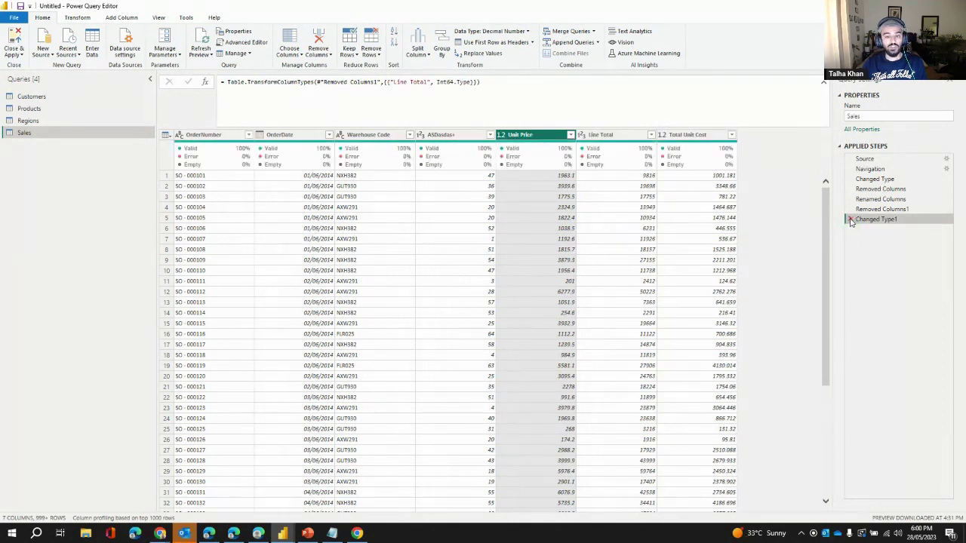
{"action": "left_click", "coordinate": [850, 219]}
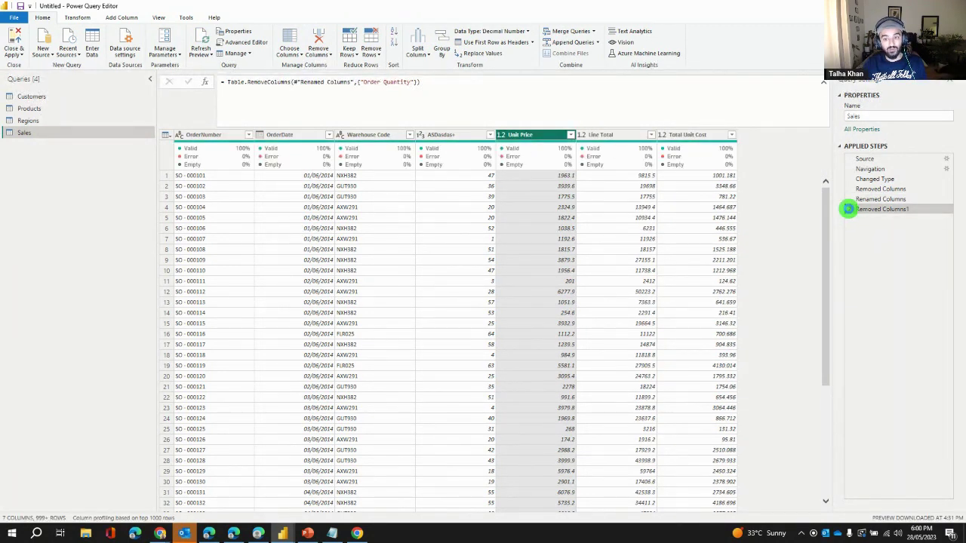
{"action": "left_click", "coordinate": [850, 210]}
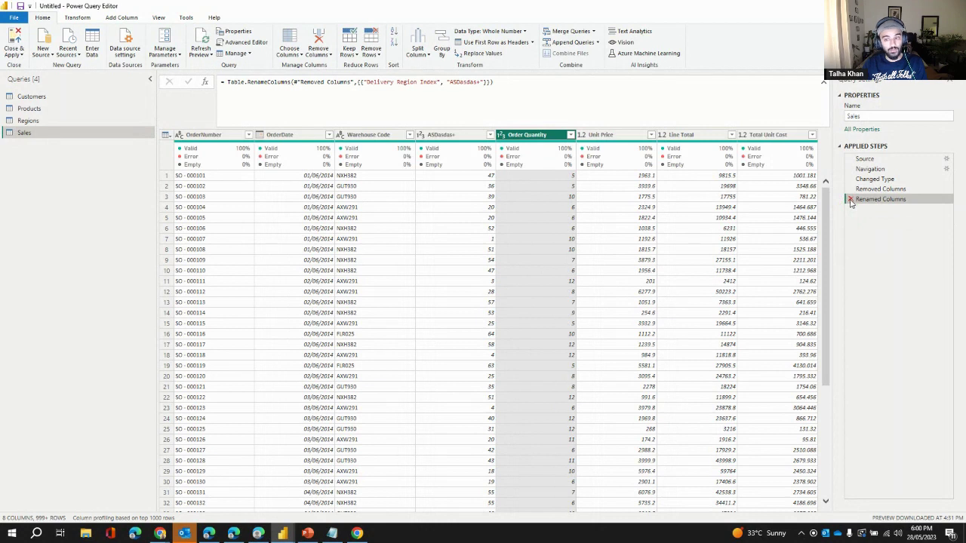
{"action": "left_click", "coordinate": [850, 199]}
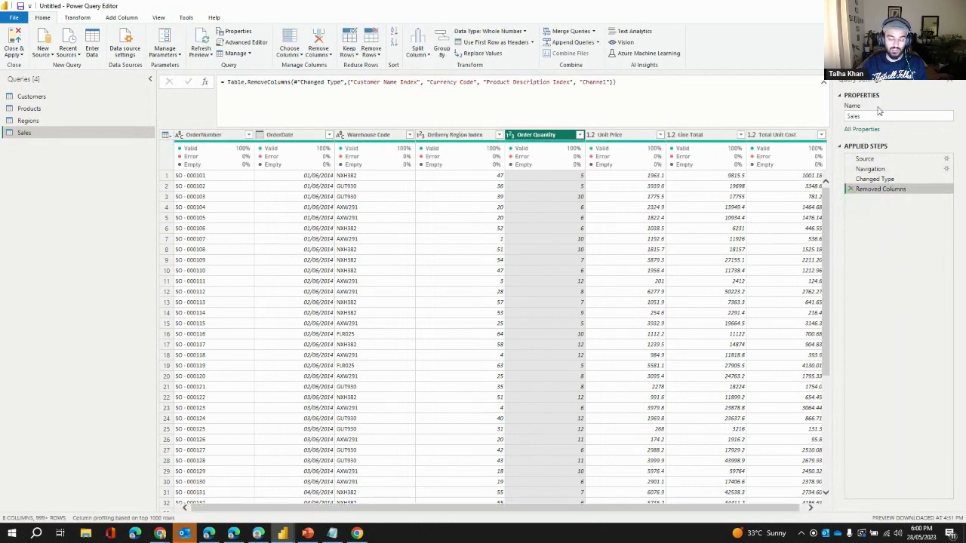
Step: Rename the Removed Columns applied step to "Removed Index Columns"
{"action": "left_click", "coordinate": [884, 190]}
{"action": "right_click", "coordinate": [883, 192]}
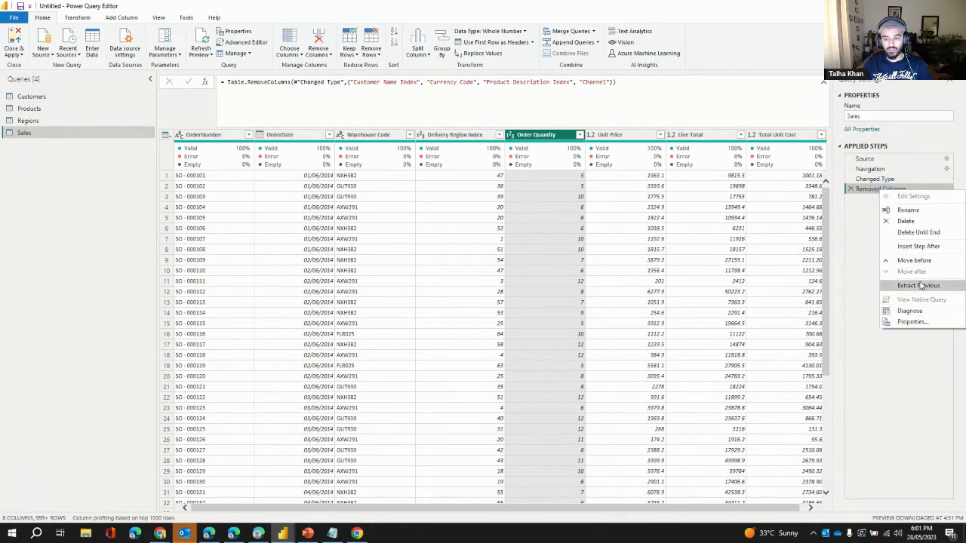
{"action": "left_click", "coordinate": [910, 209]}
{"action": "type", "text": "Removed Index Co"}
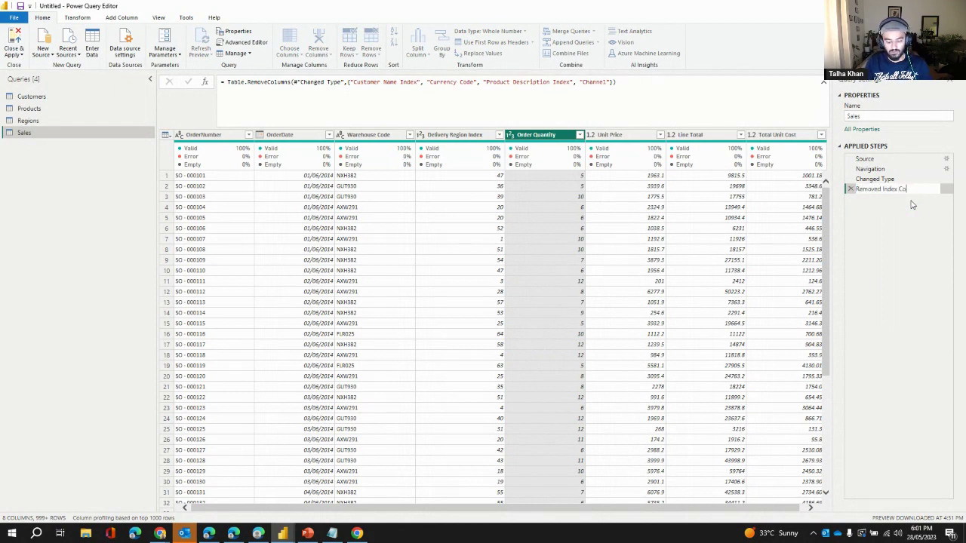
{"action": "type", "text": "lumns"}
{"action": "key", "text": "Return"}
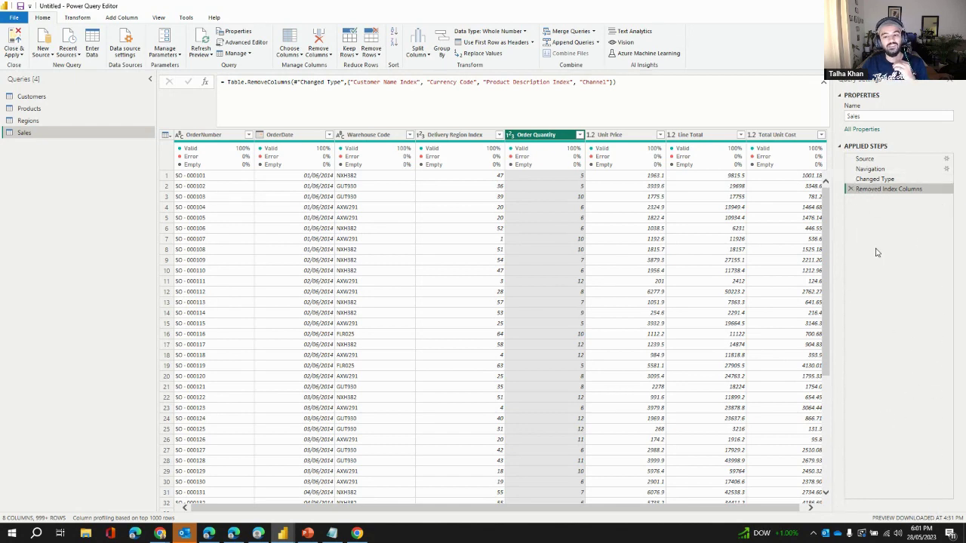
Step: Delete the Removed Index Columns step from Sales and examine the Table.TransformColumnTypes formula of the Changed Type step
{"action": "left_click", "coordinate": [850, 190]}
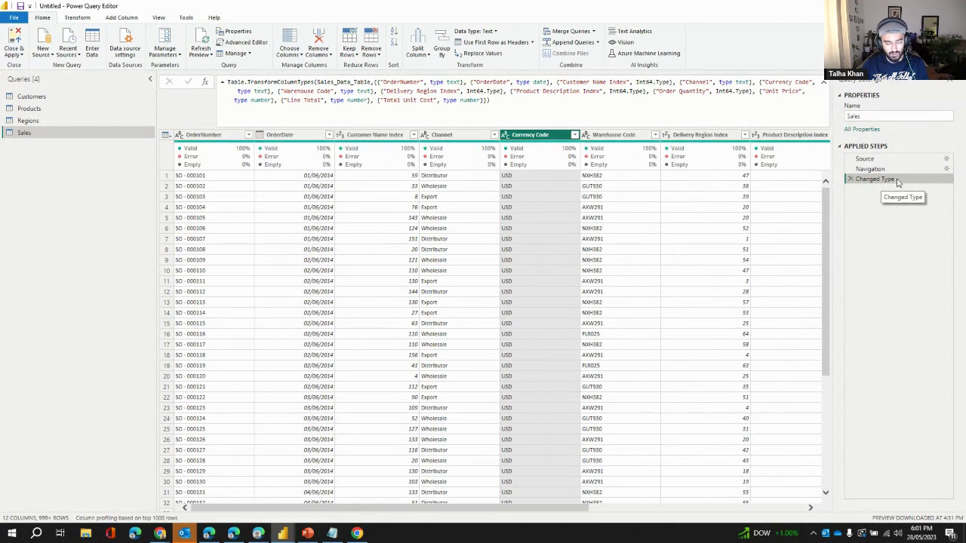
{"action": "left_click_drag", "start_coordinate": [490, 106], "coordinate": [210, 81]}
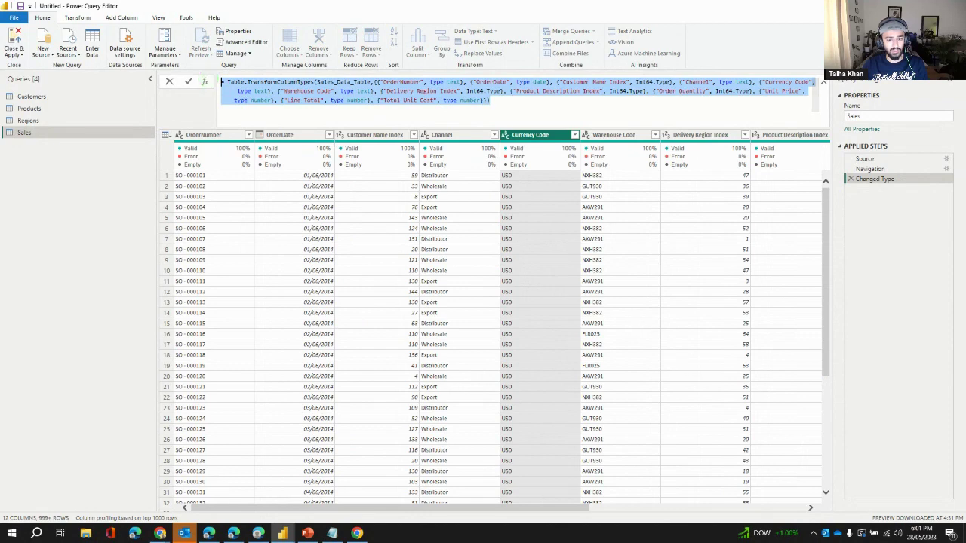
{"action": "left_click", "coordinate": [647, 486]}
Step: Rename the Line Total column of the Sales query to "Revenue"
{"action": "left_click_drag", "start_coordinate": [570, 507], "coordinate": [827, 521]}
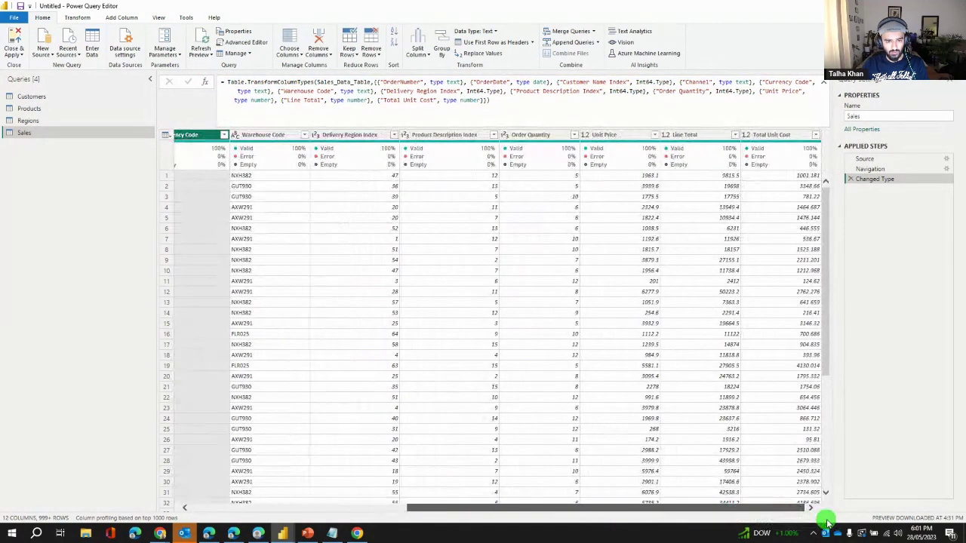
{"action": "left_click", "coordinate": [698, 135]}
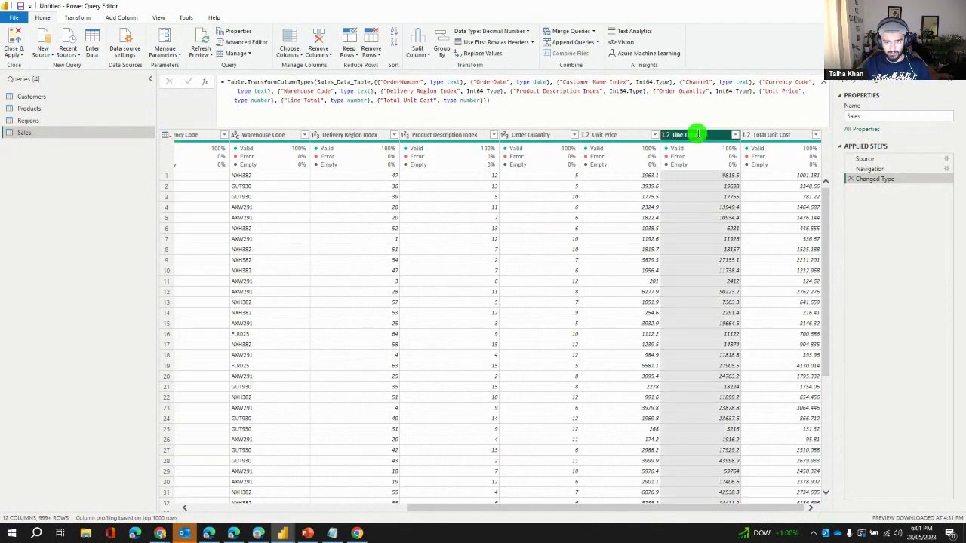
{"action": "double_click", "coordinate": [698, 134]}
{"action": "type", "text": "Revenue"}
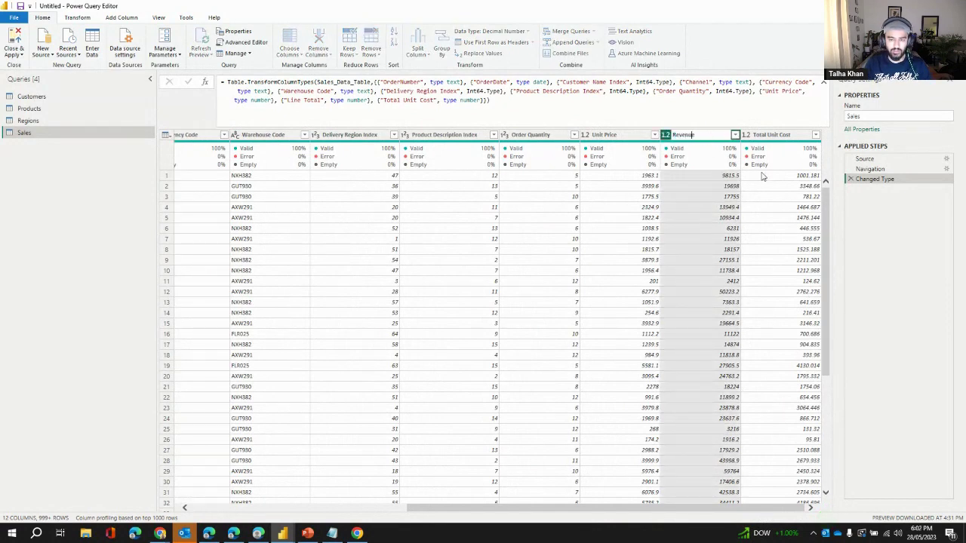
{"action": "key", "text": "Return"}
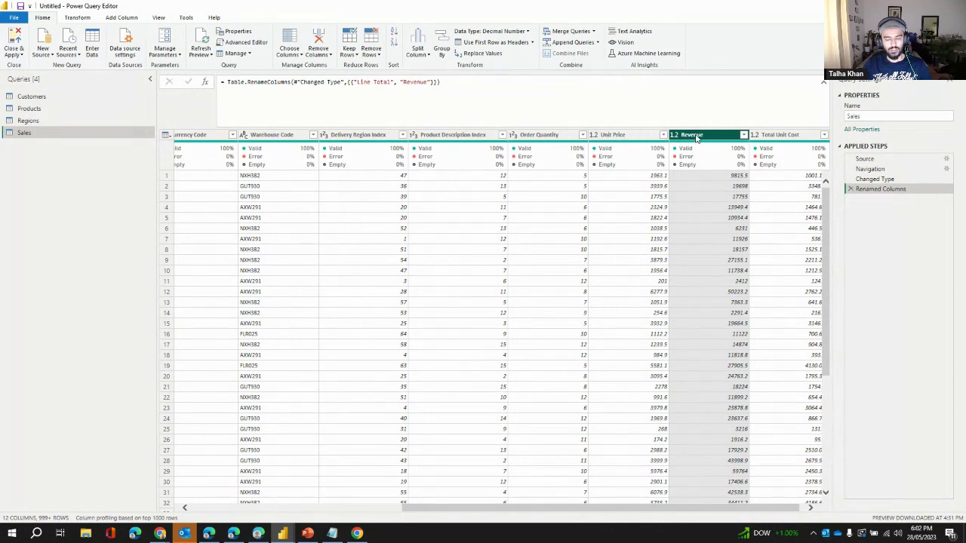
Step: Compare the Customer Name Index column in Sales with the name and email columns in Customers and the City and Country columns in Regions
{"action": "left_click_drag", "start_coordinate": [659, 509], "coordinate": [375, 499]}
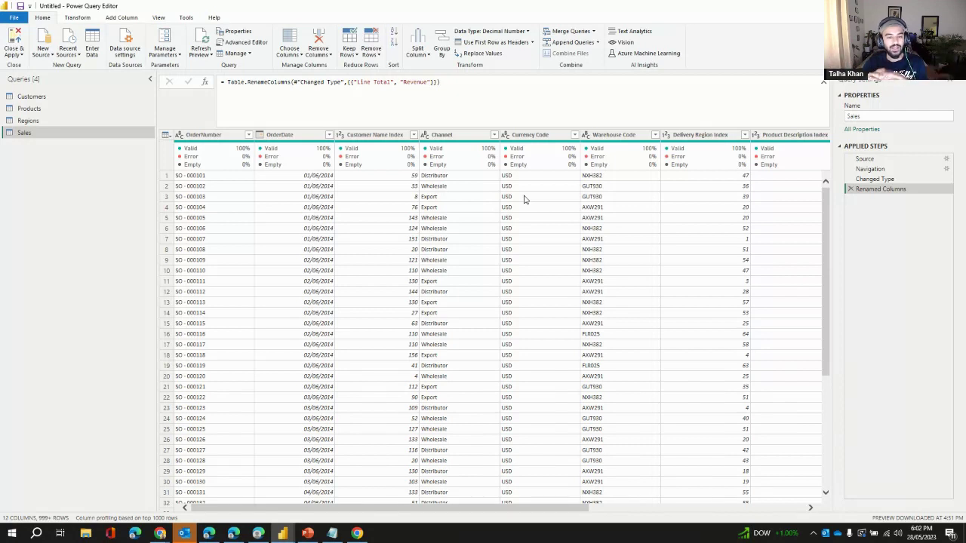
{"action": "left_click", "coordinate": [380, 135]}
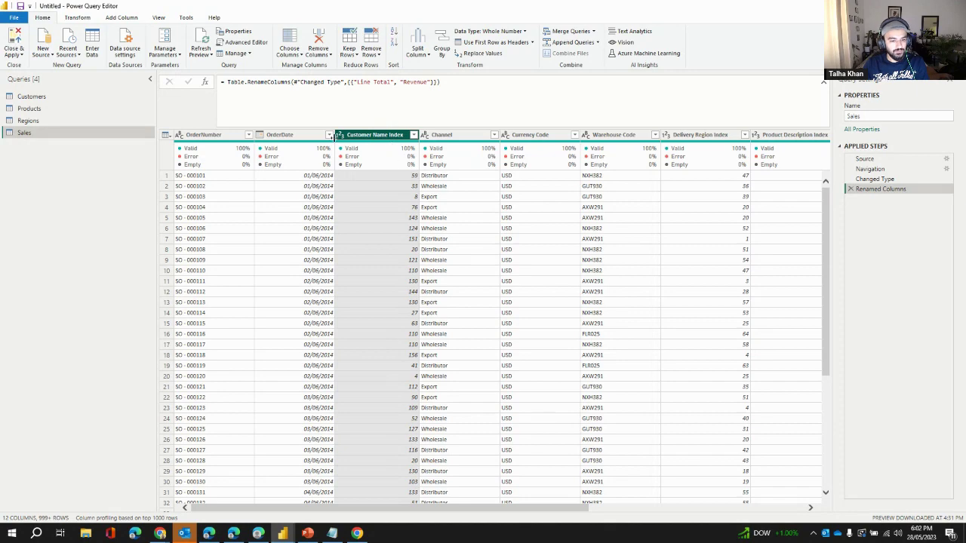
{"action": "left_click", "coordinate": [55, 96]}
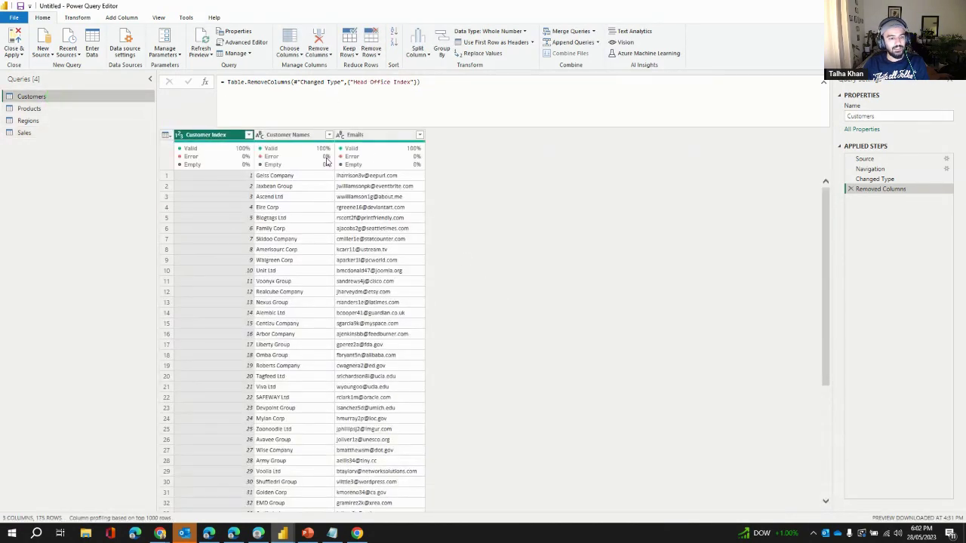
{"action": "left_click", "coordinate": [298, 136]}
{"action": "left_click", "coordinate": [369, 135]}
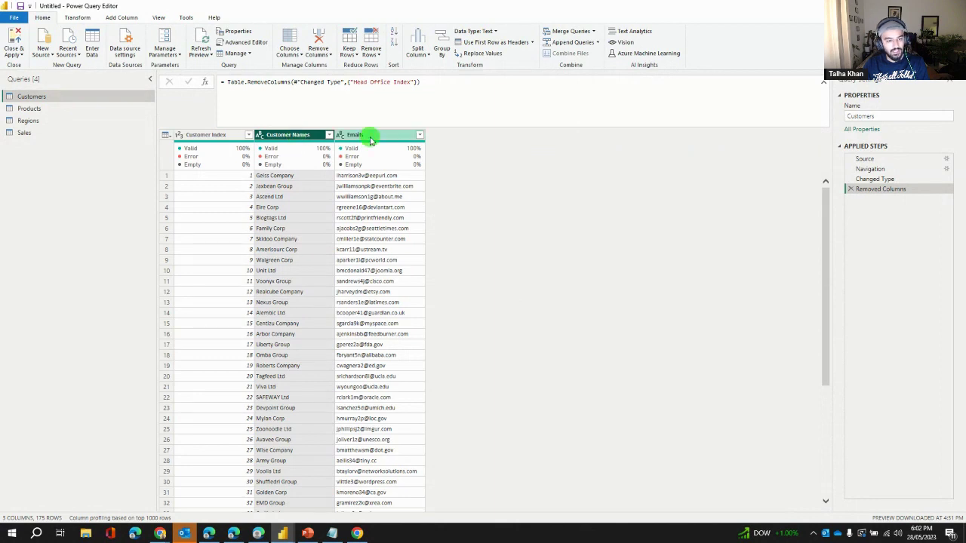
{"action": "left_click", "coordinate": [47, 120]}
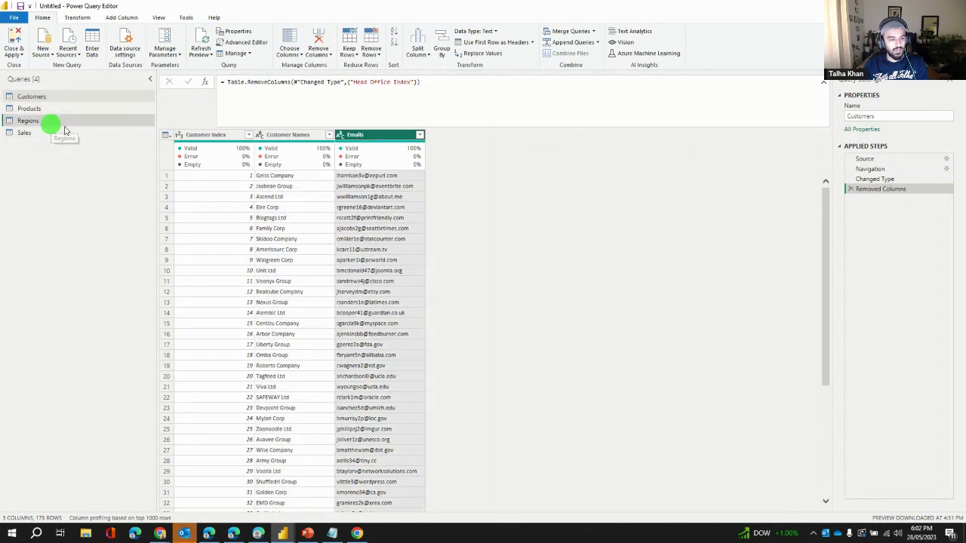
{"action": "left_click", "coordinate": [277, 136]}
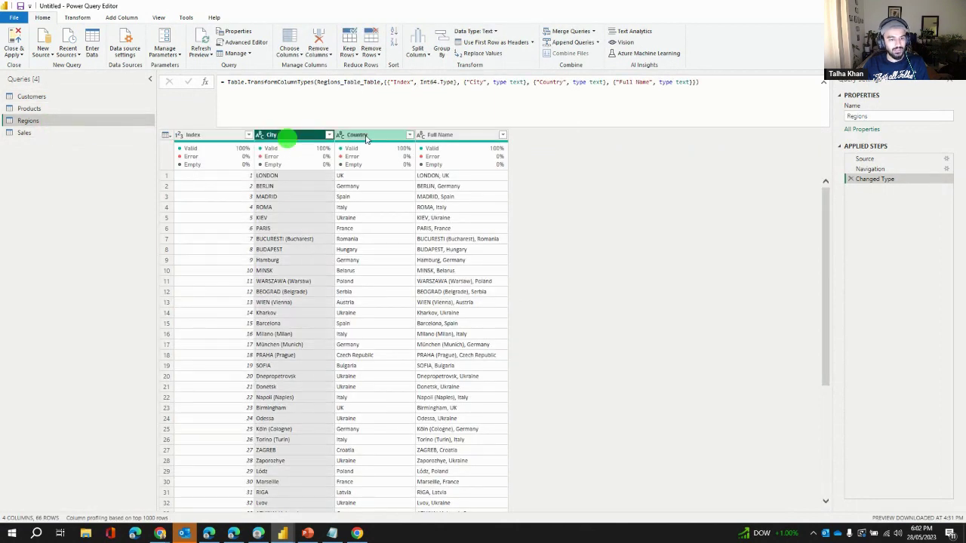
{"action": "left_click", "coordinate": [358, 135]}
{"action": "left_click", "coordinate": [43, 132]}
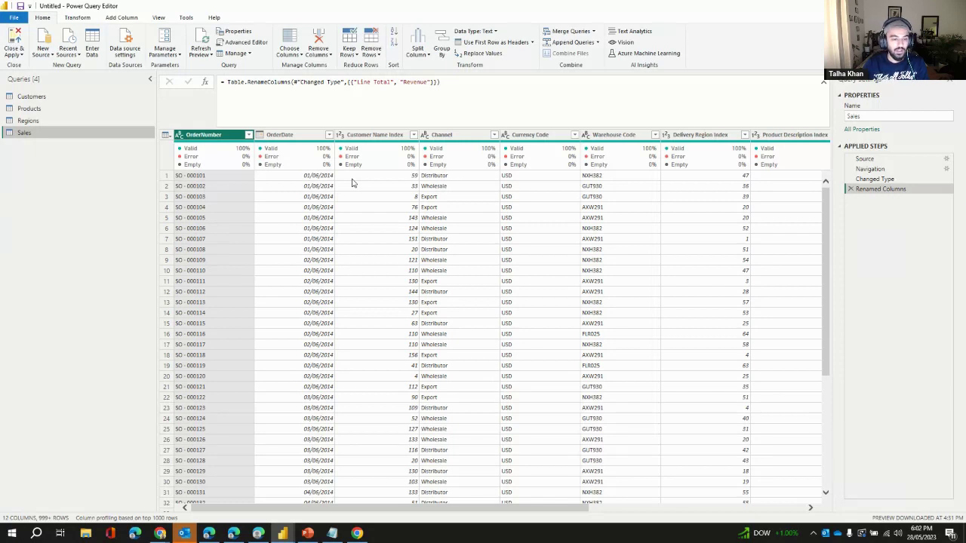
Step: Look through the Customers, Products and Regions queries in turn
{"action": "left_click", "coordinate": [34, 99]}
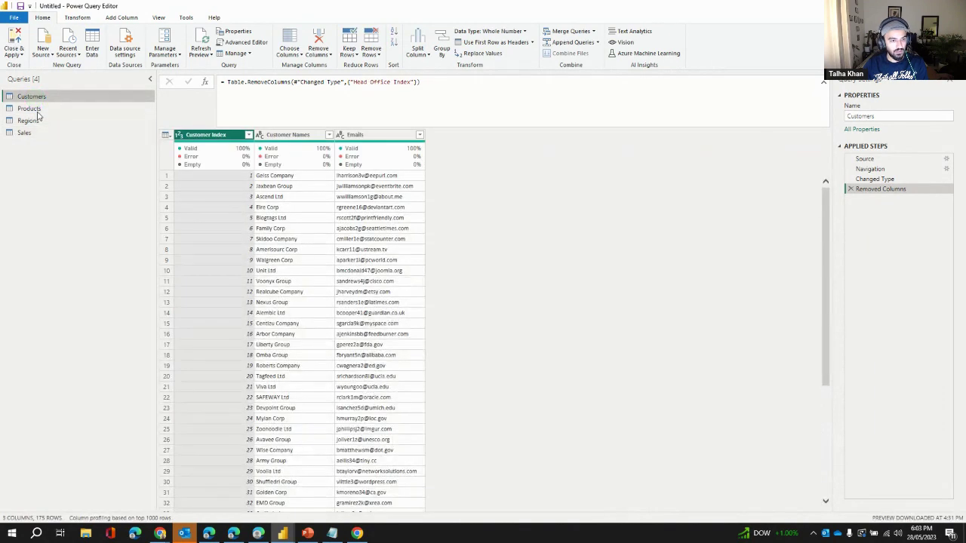
{"action": "left_click", "coordinate": [34, 110]}
{"action": "left_click", "coordinate": [38, 122]}
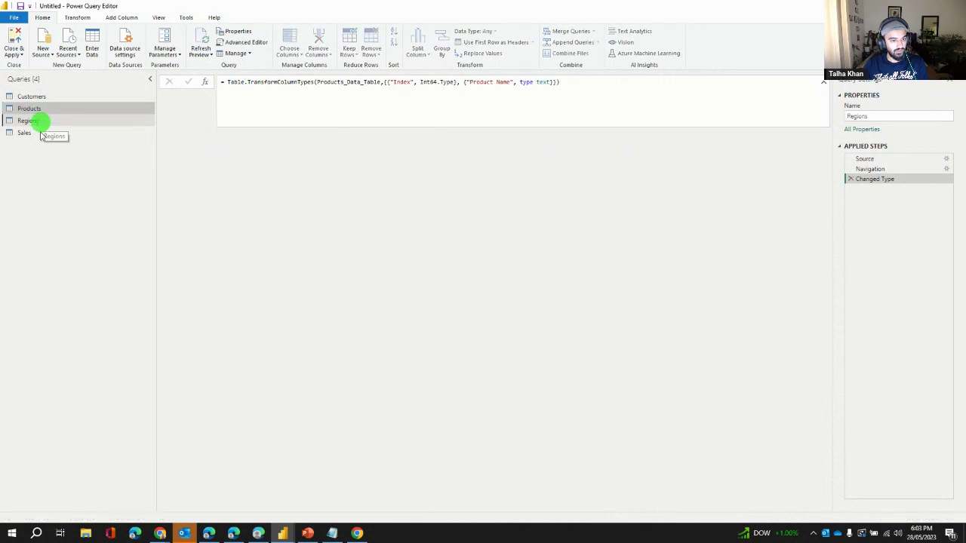
Step: Examine the Sales query's column headers and its first-row order number and order date values
{"action": "left_click", "coordinate": [41, 137]}
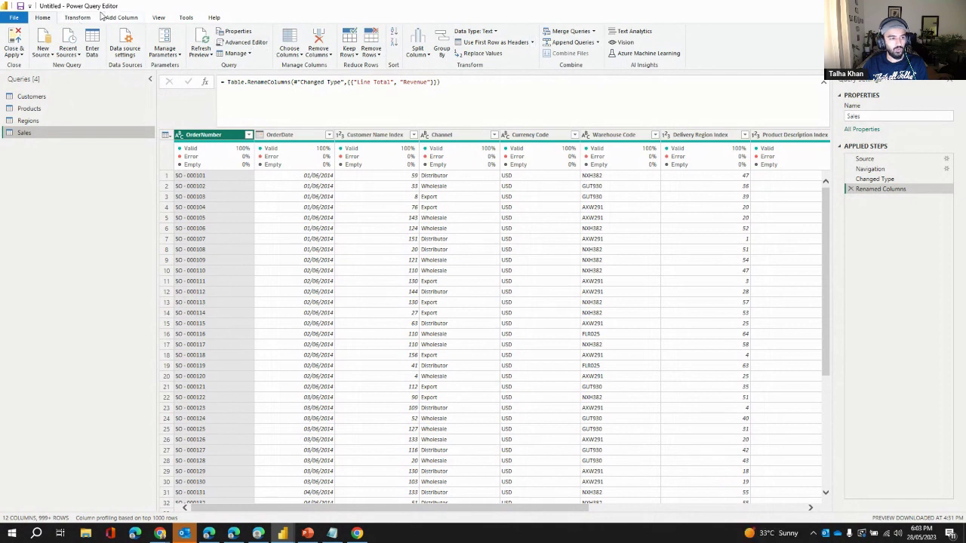
{"action": "left_click", "coordinate": [87, 17]}
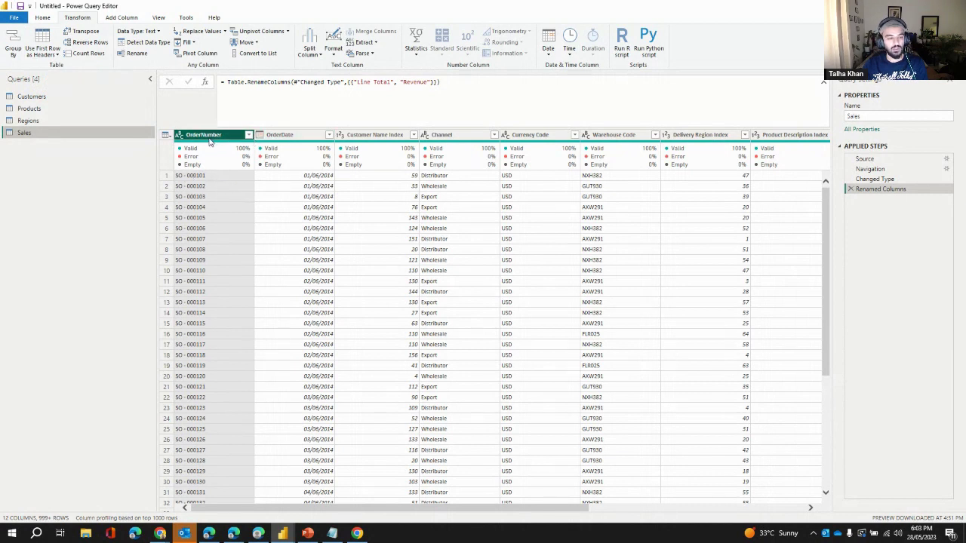
{"action": "left_click", "coordinate": [185, 176]}
{"action": "left_click", "coordinate": [278, 175]}
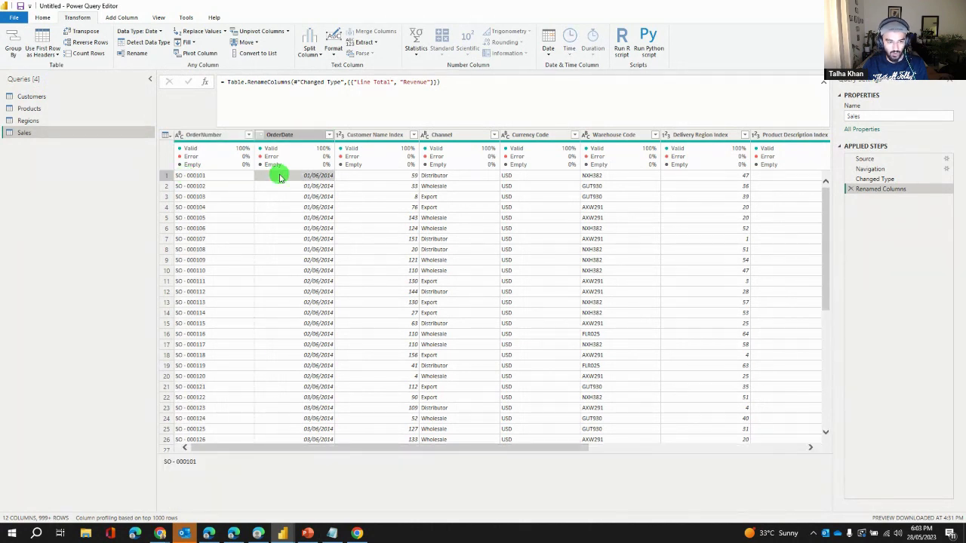
{"action": "left_click", "coordinate": [210, 134]}
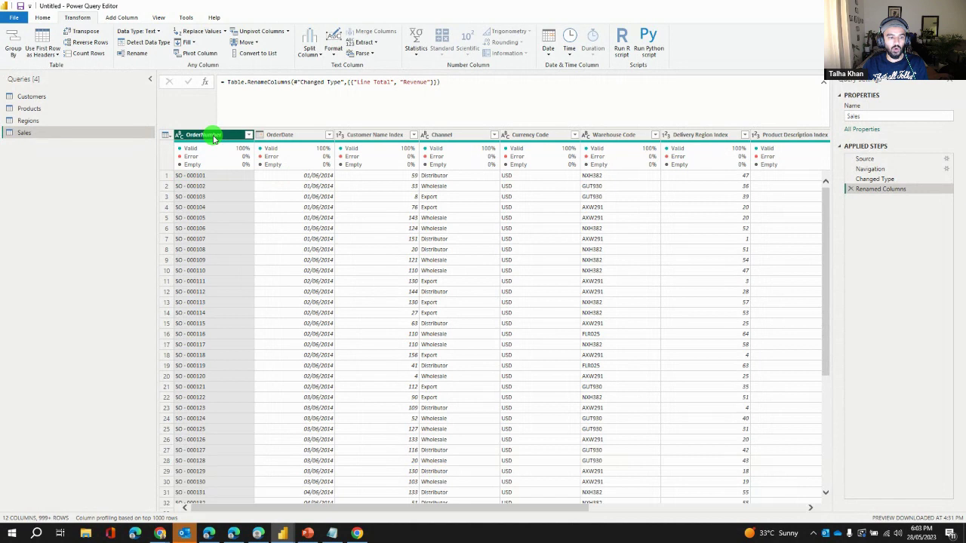
{"action": "left_click", "coordinate": [283, 134]}
{"action": "left_click", "coordinate": [391, 134]}
{"action": "left_click", "coordinate": [460, 135]}
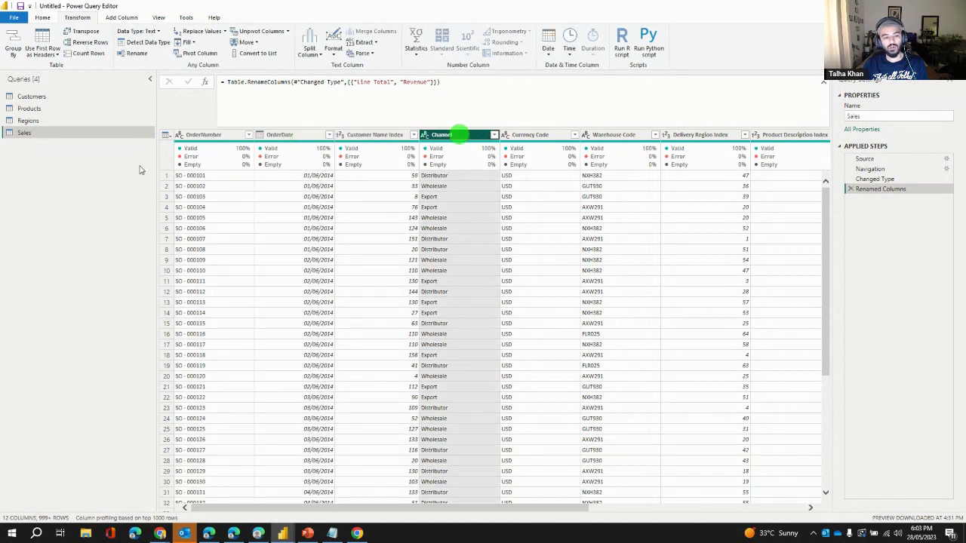
{"action": "left_click", "coordinate": [184, 177]}
{"action": "left_click", "coordinate": [284, 178]}
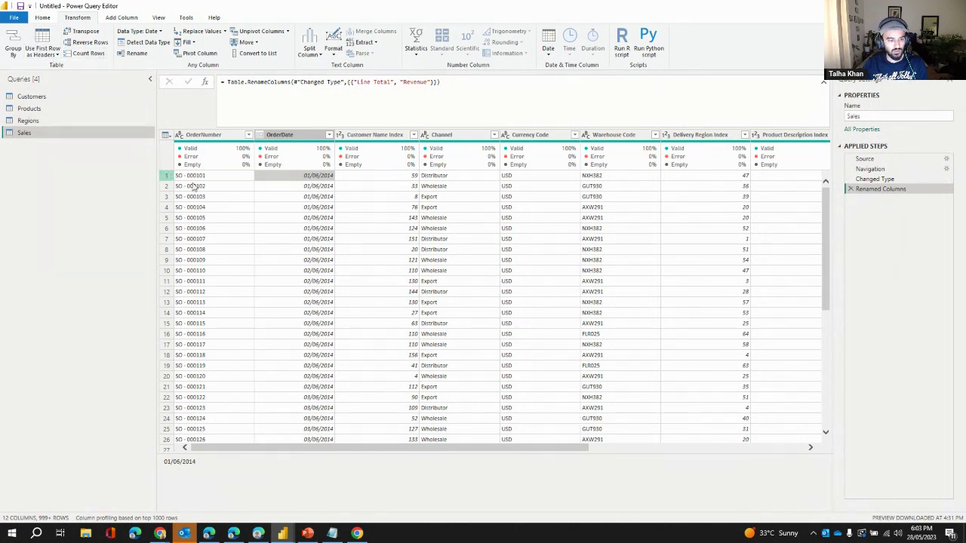
Step: Promote the first row of Sales to headers and delete the resulting Changed Type1 and Promoted Headers steps
{"action": "left_click", "coordinate": [41, 38]}
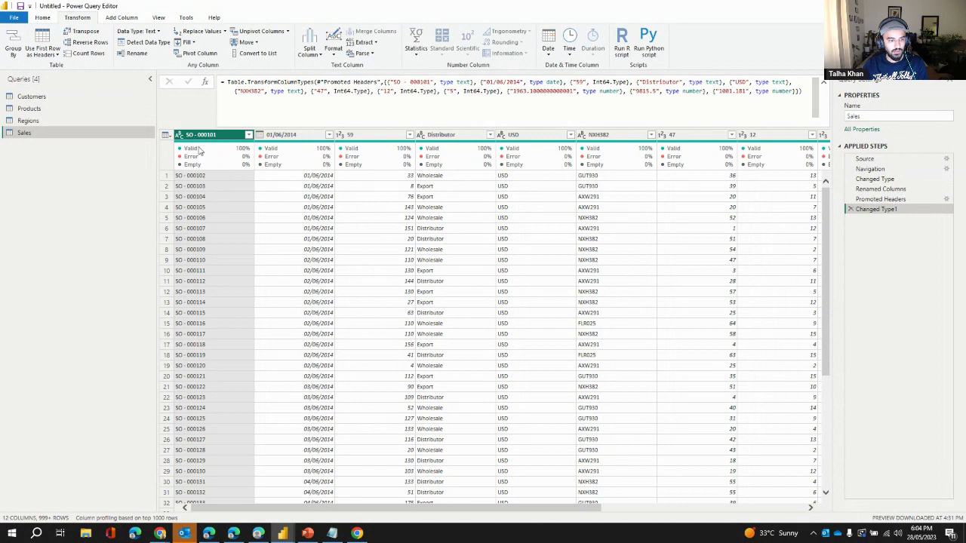
{"action": "left_click", "coordinate": [849, 210]}
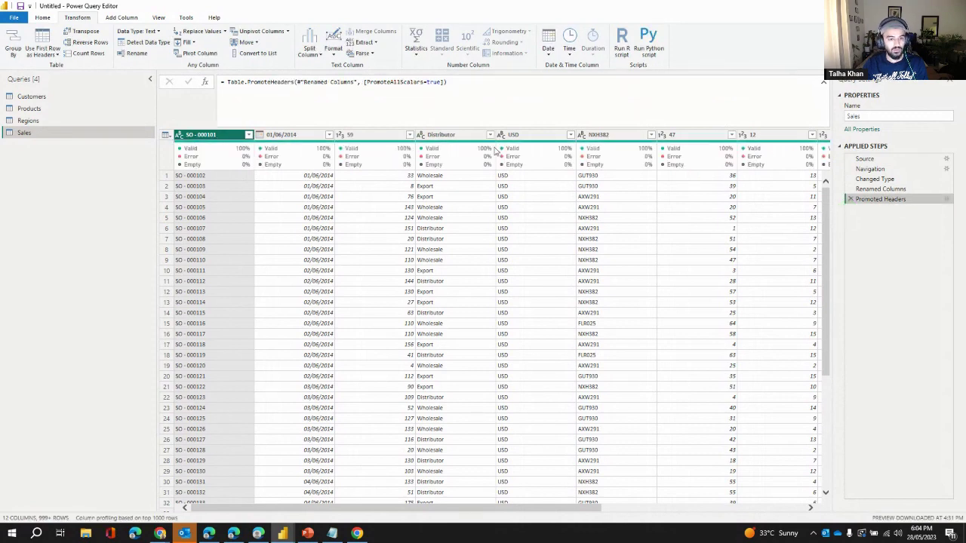
{"action": "left_click", "coordinate": [850, 199]}
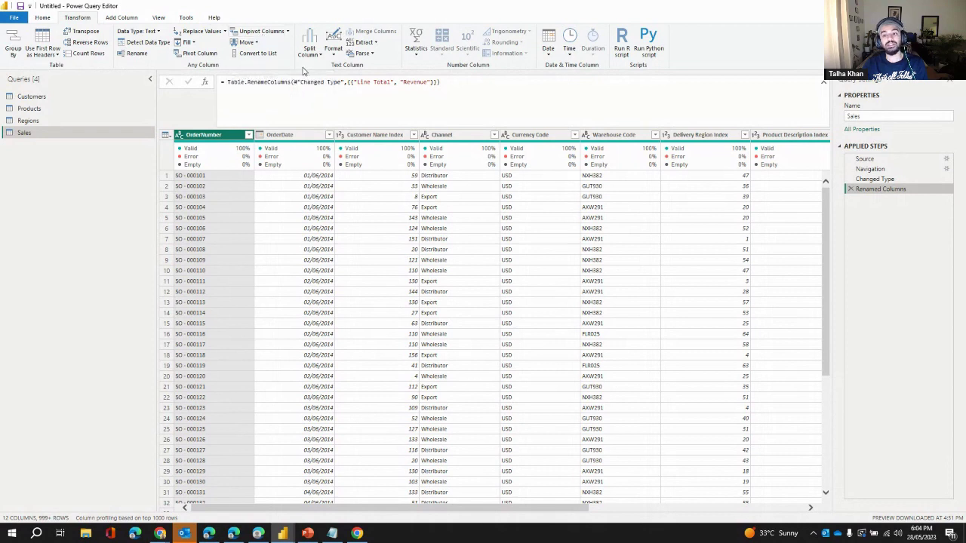
Step: Convert the Channel column of Sales to uppercase and delete the resulting Uppercased Text step
{"action": "left_click", "coordinate": [334, 54]}
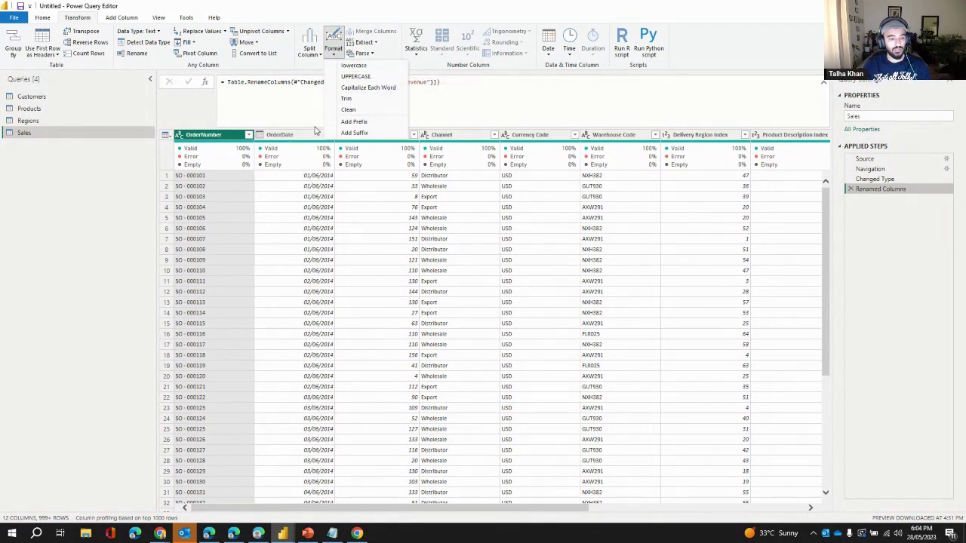
{"action": "left_click", "coordinate": [464, 134]}
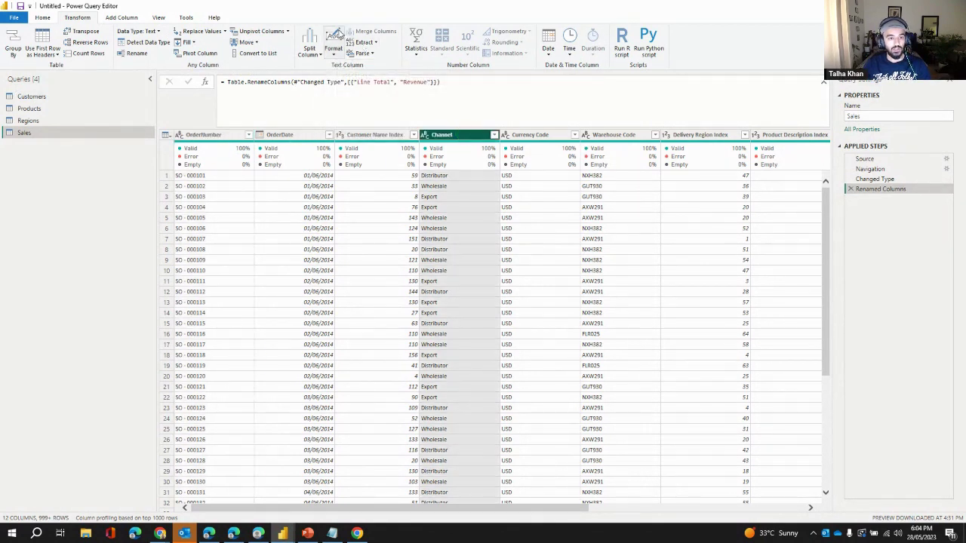
{"action": "left_click", "coordinate": [333, 53]}
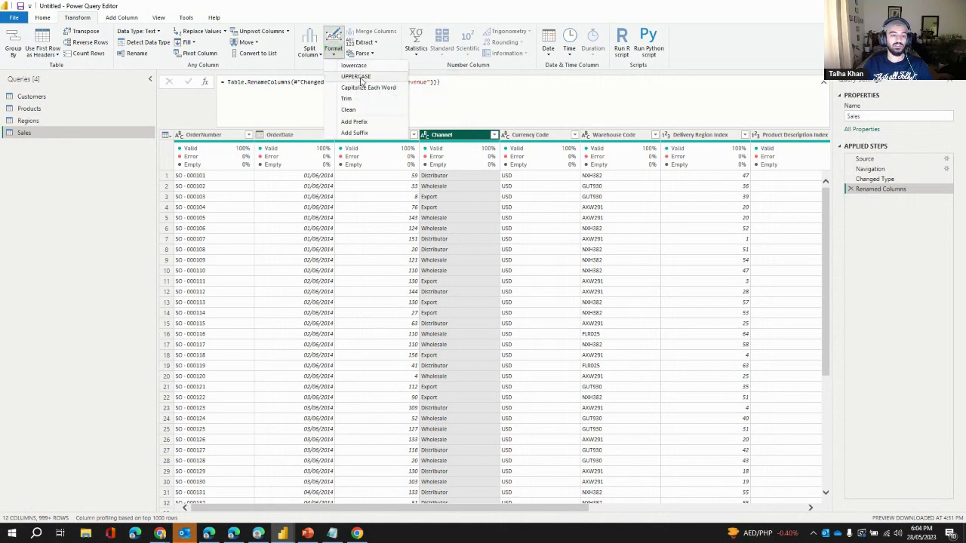
{"action": "left_click", "coordinate": [357, 77]}
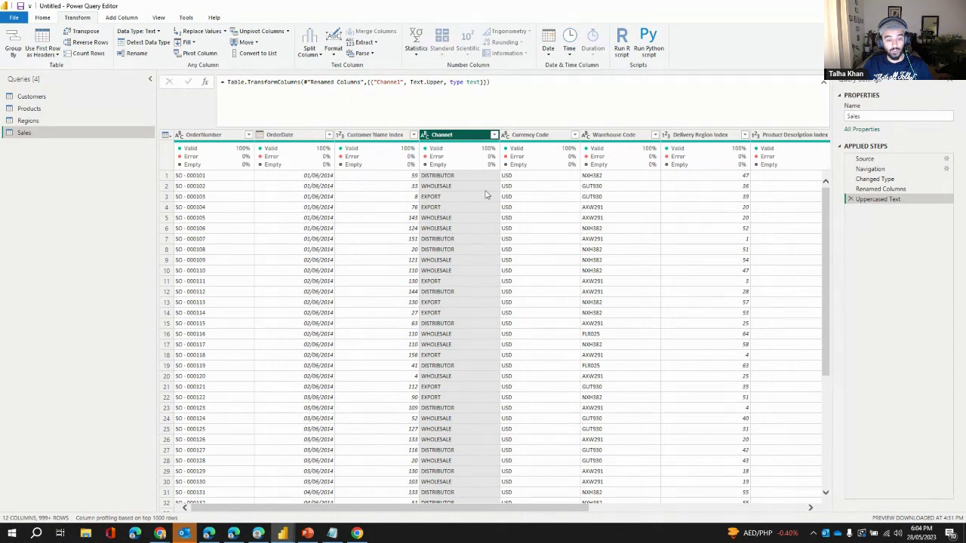
{"action": "left_click", "coordinate": [849, 199]}
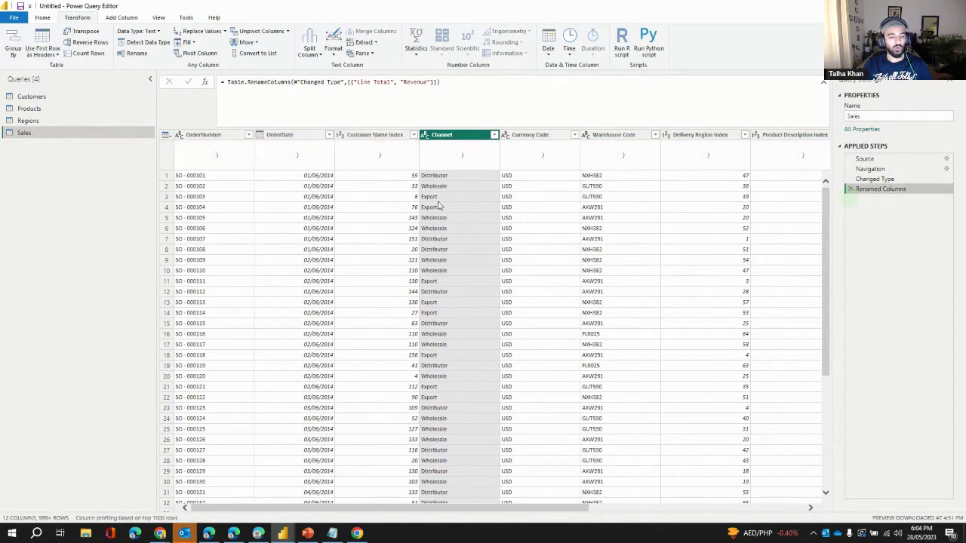
Step: Trim the text in the Channel column of Sales, and close the query editor applying all changes
{"action": "left_click", "coordinate": [334, 52]}
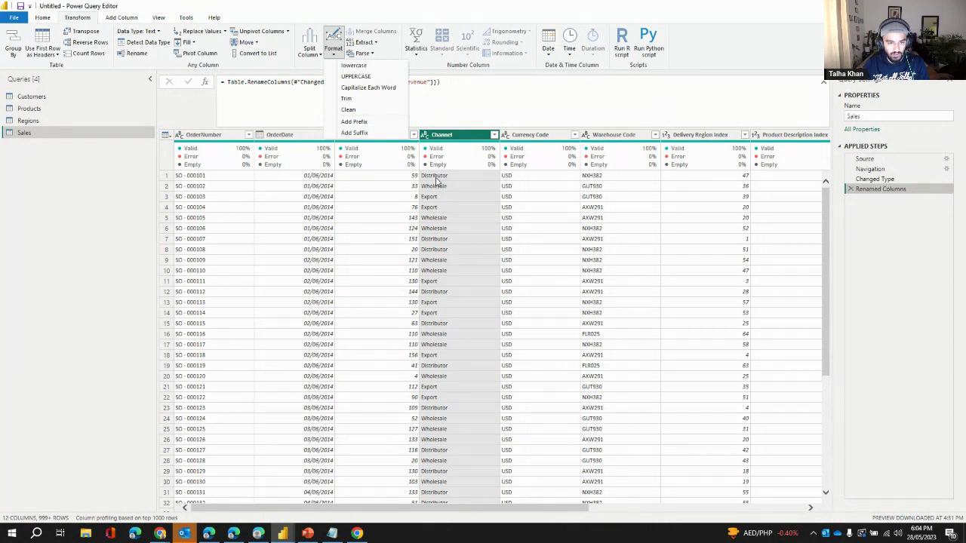
{"action": "left_click", "coordinate": [374, 99]}
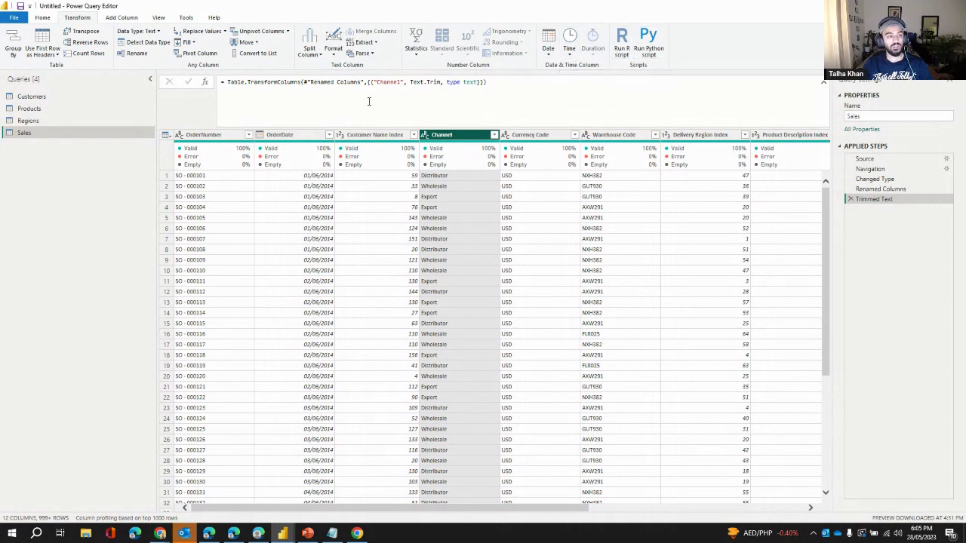
{"action": "left_click", "coordinate": [44, 17]}
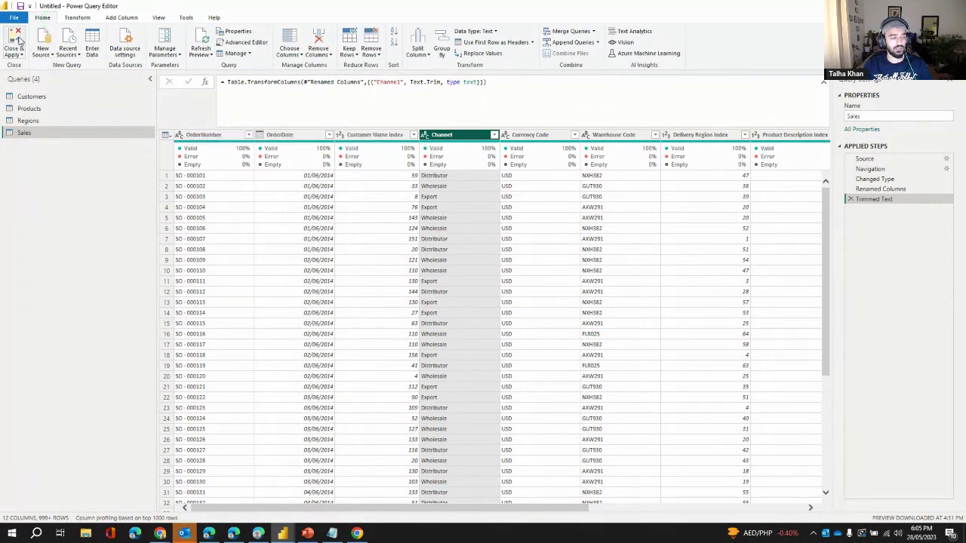
{"action": "left_click", "coordinate": [17, 44]}
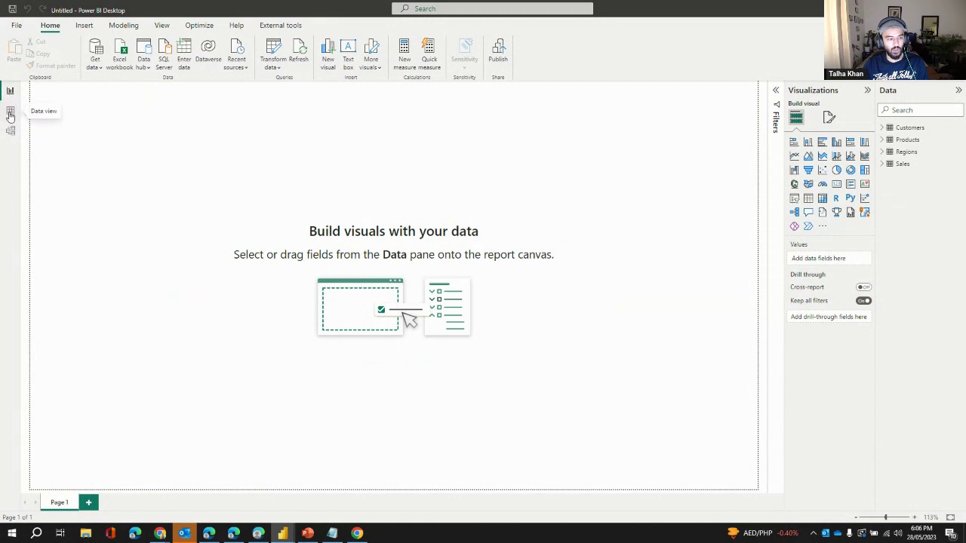
Step: Look through the loaded Customers, Products, Regions and Sales tables in Data view
{"action": "left_click", "coordinate": [10, 112]}
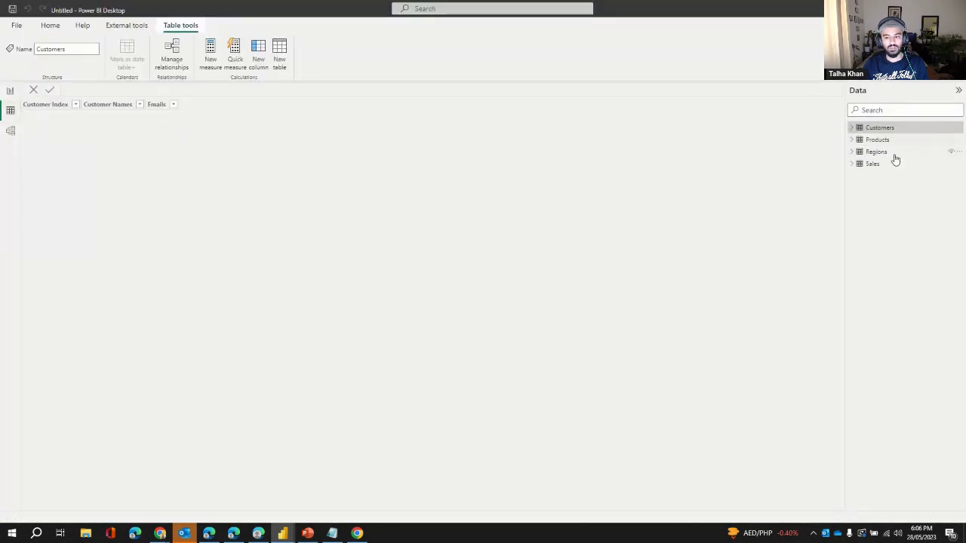
{"action": "left_click", "coordinate": [879, 140]}
{"action": "left_click", "coordinate": [882, 153]}
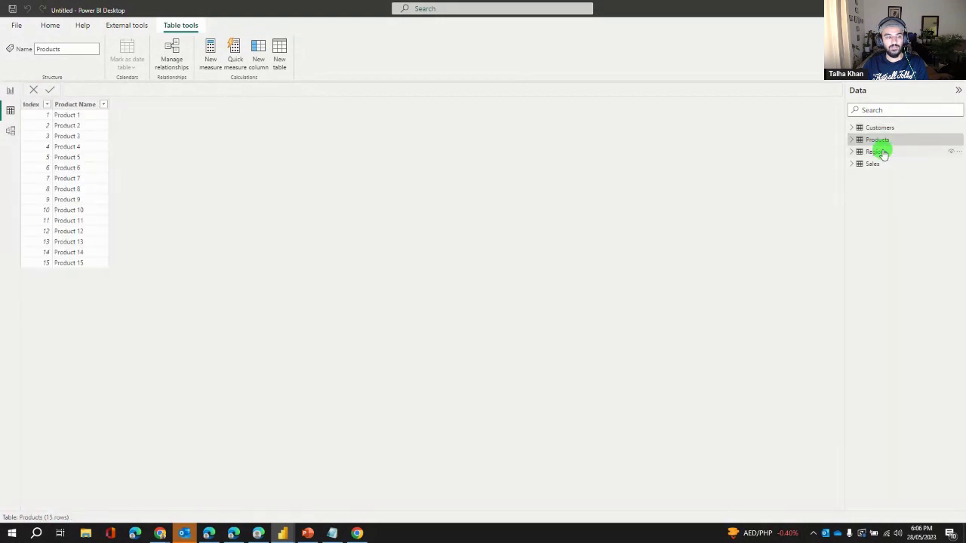
{"action": "left_click", "coordinate": [876, 164]}
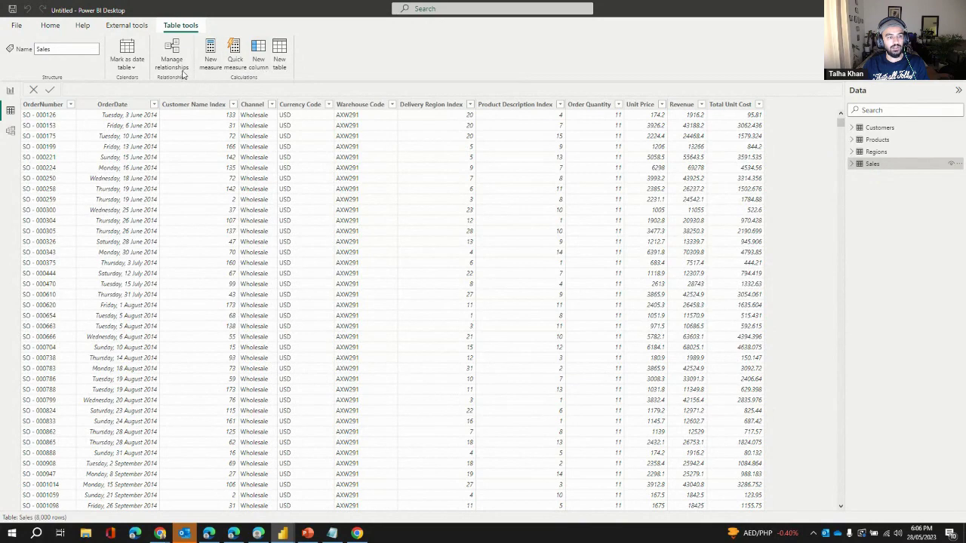
Step: Place the Regions table card beneath Products in Model view and slightly extend the top of the Products card
{"action": "left_click", "coordinate": [11, 131]}
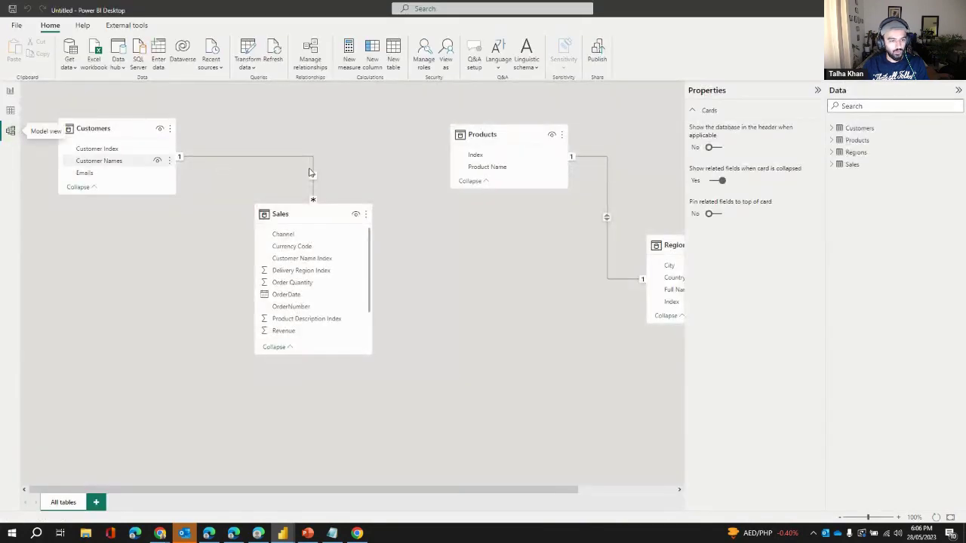
{"action": "scroll", "coordinate": [458, 280], "scroll_direction": "down", "scroll_amount": 2}
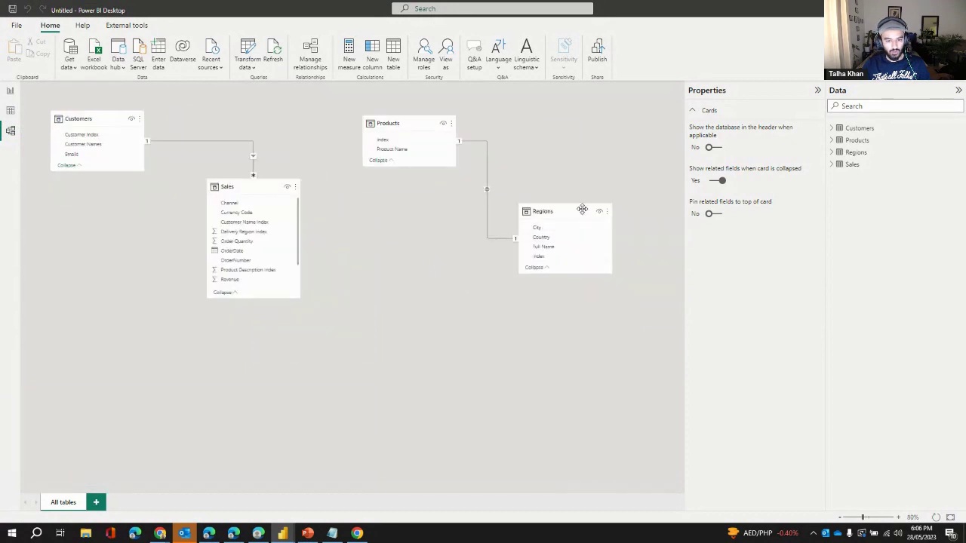
{"action": "left_click_drag", "start_coordinate": [582, 209], "coordinate": [442, 222]}
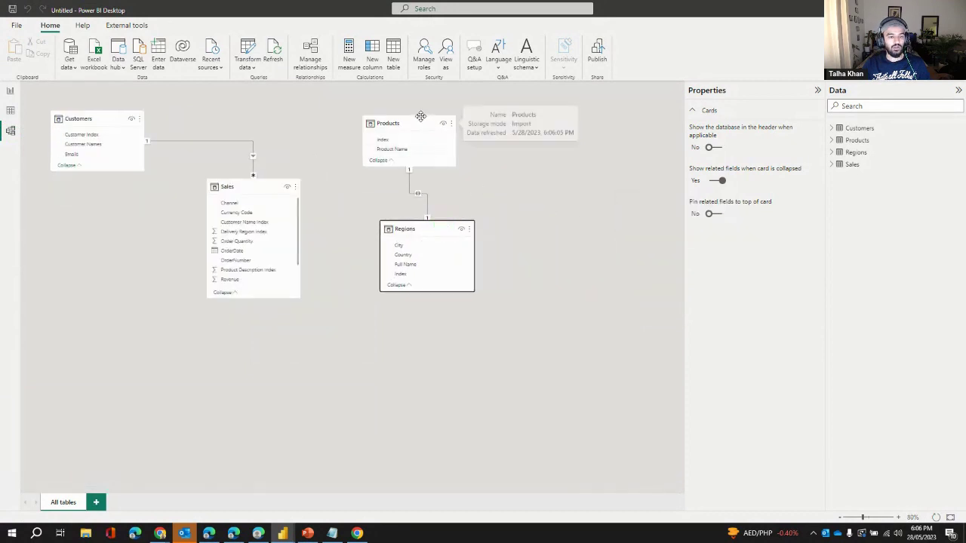
{"action": "left_click_drag", "start_coordinate": [368, 117], "coordinate": [368, 112]}
{"action": "left_click", "coordinate": [418, 209]}
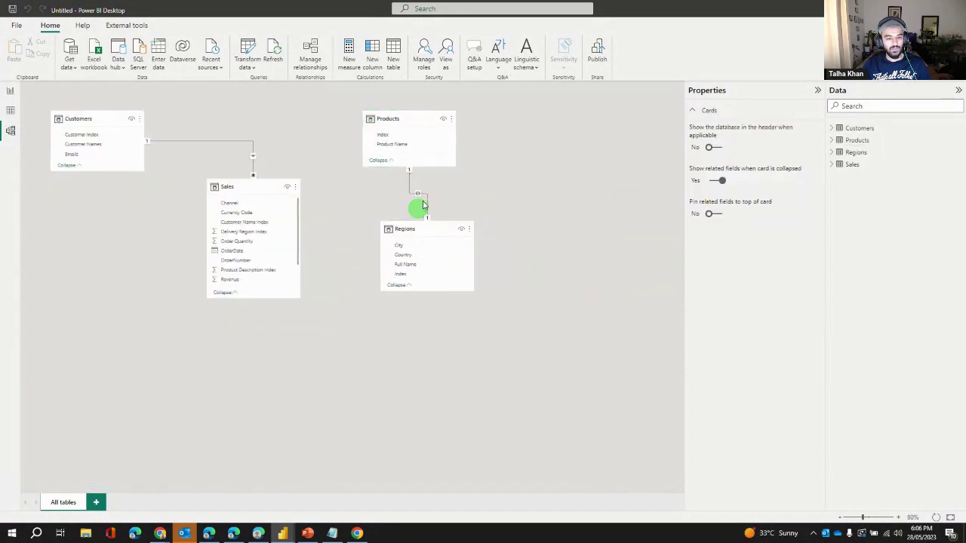
{"action": "right_click", "coordinate": [423, 195]}
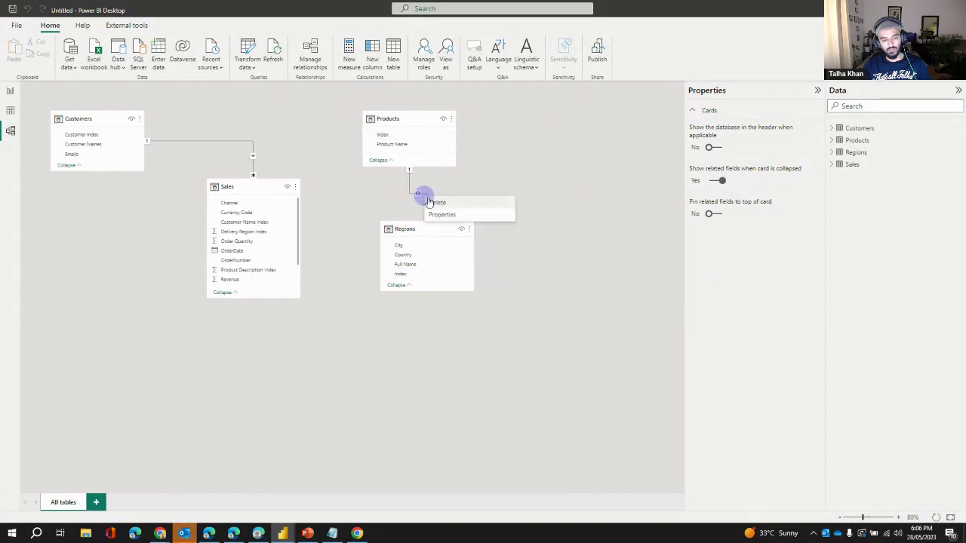
{"action": "left_click", "coordinate": [437, 203]}
{"action": "left_click", "coordinate": [490, 166]}
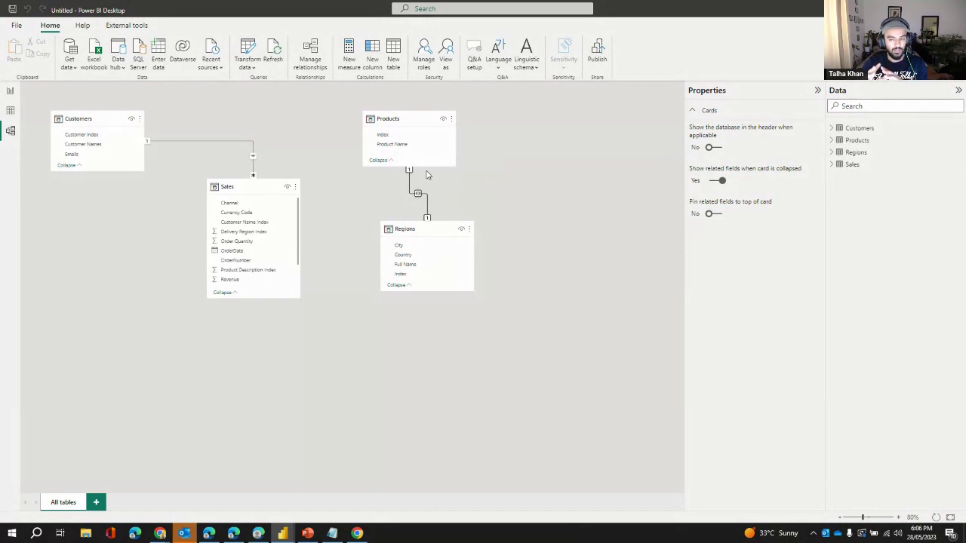
Step: Compare the Customer Name Index column in Sales with the Customer Index column in Customers in Data view
{"action": "left_click", "coordinate": [11, 110]}
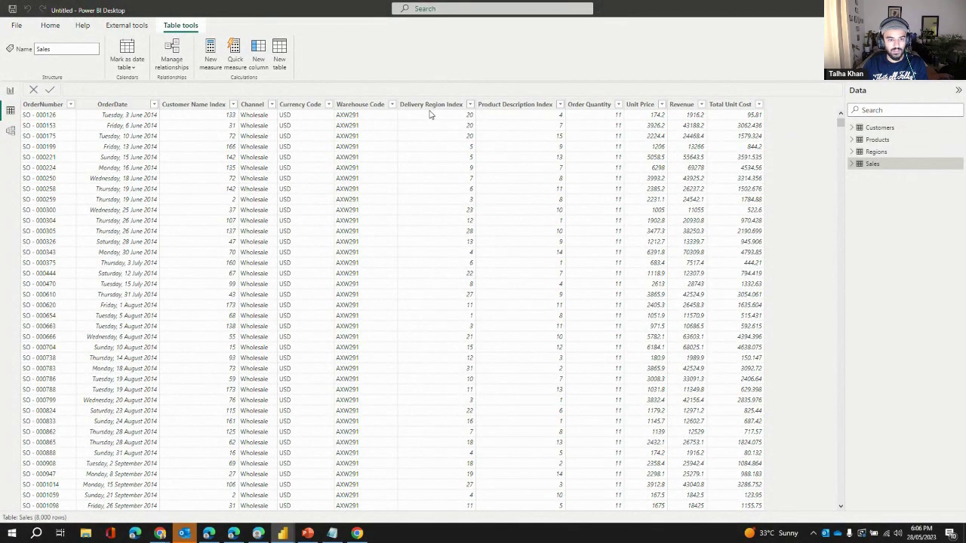
{"action": "left_click", "coordinate": [190, 104]}
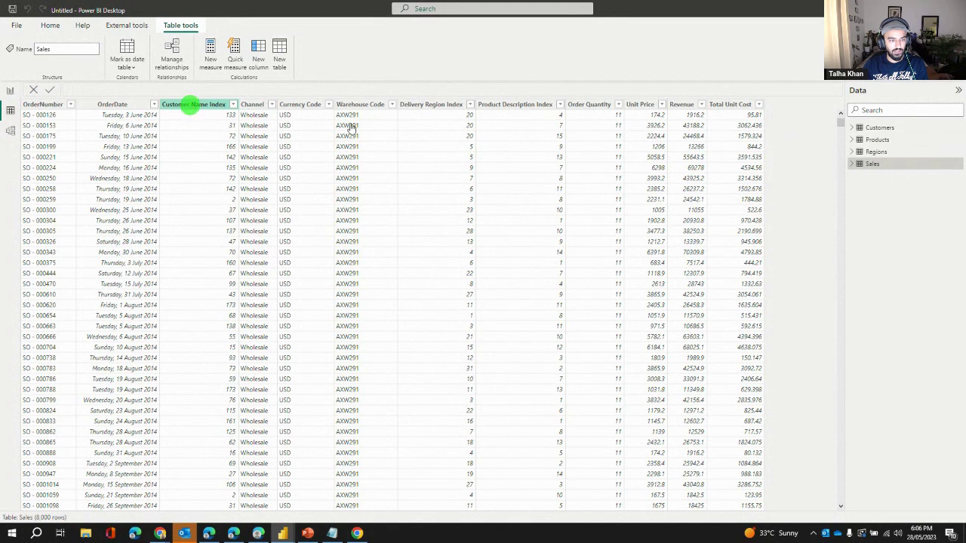
{"action": "left_click", "coordinate": [881, 127]}
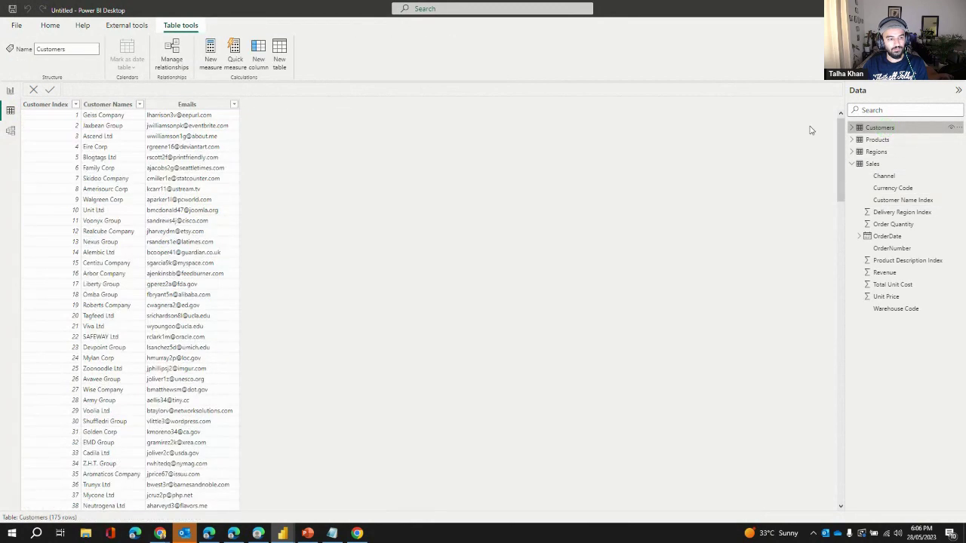
{"action": "left_click", "coordinate": [50, 106]}
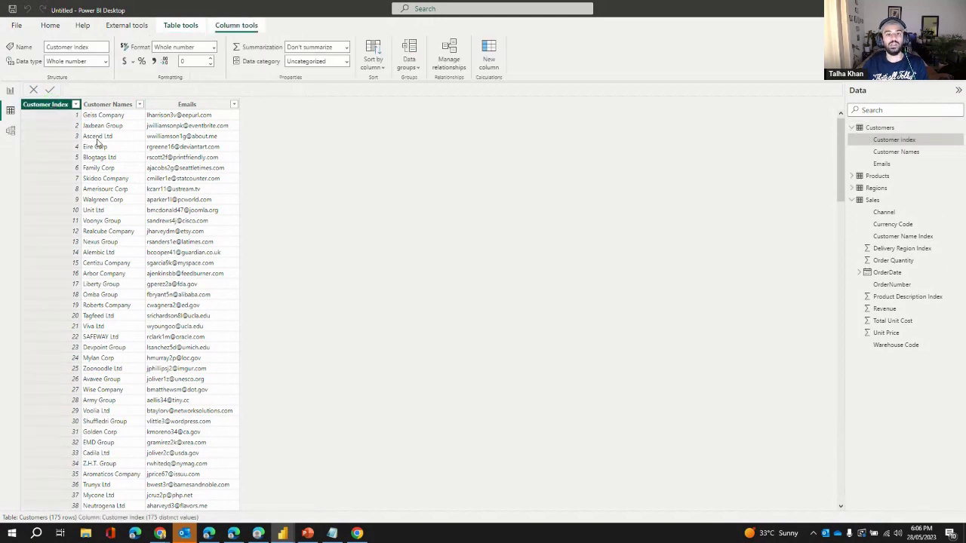
Step: Delete the relationship between Customers and Sales in Model view
{"action": "left_click", "coordinate": [9, 131]}
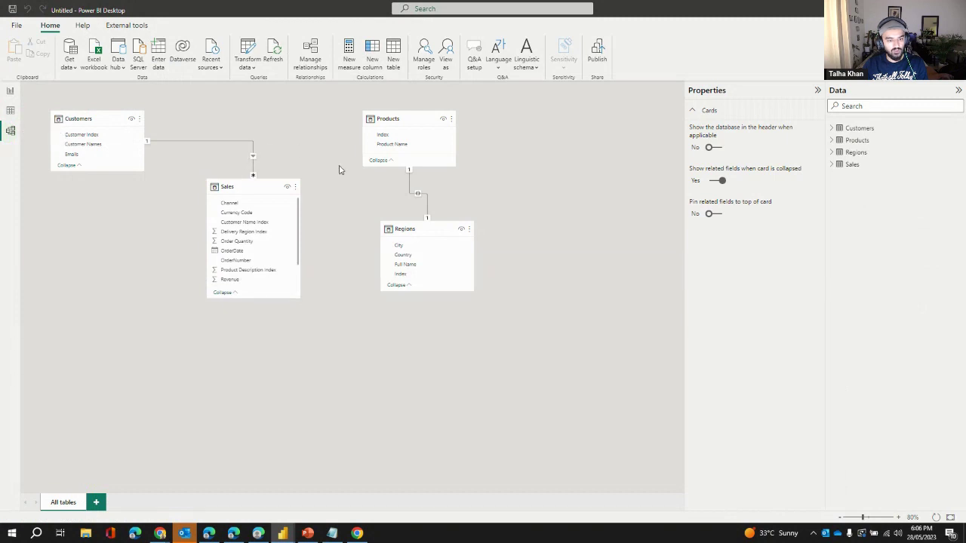
{"action": "right_click", "coordinate": [187, 157]}
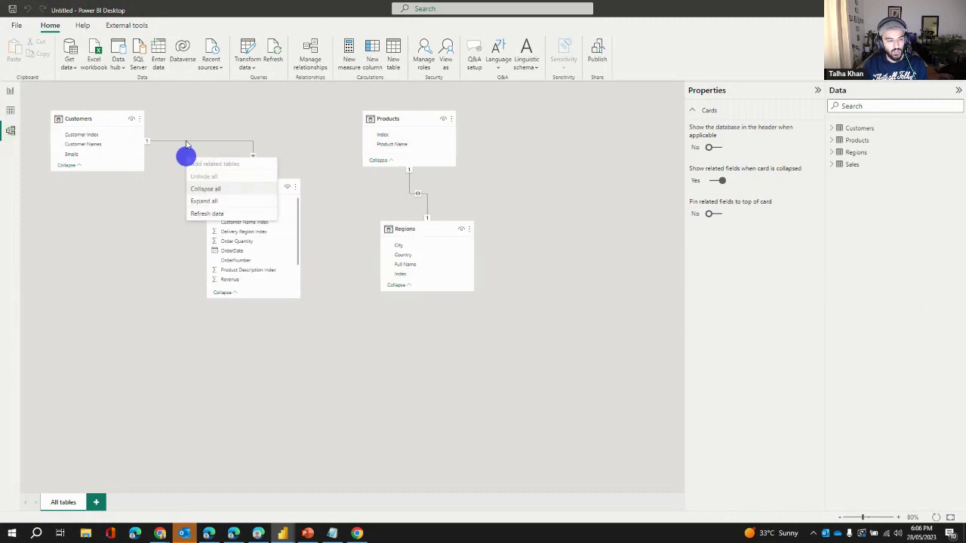
{"action": "left_click", "coordinate": [188, 138]}
{"action": "right_click", "coordinate": [188, 138]}
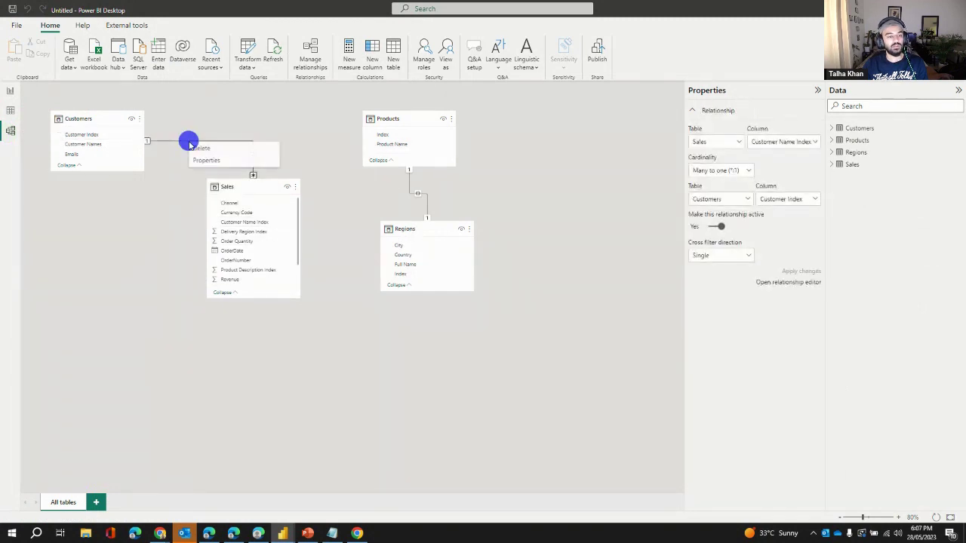
{"action": "left_click", "coordinate": [223, 149]}
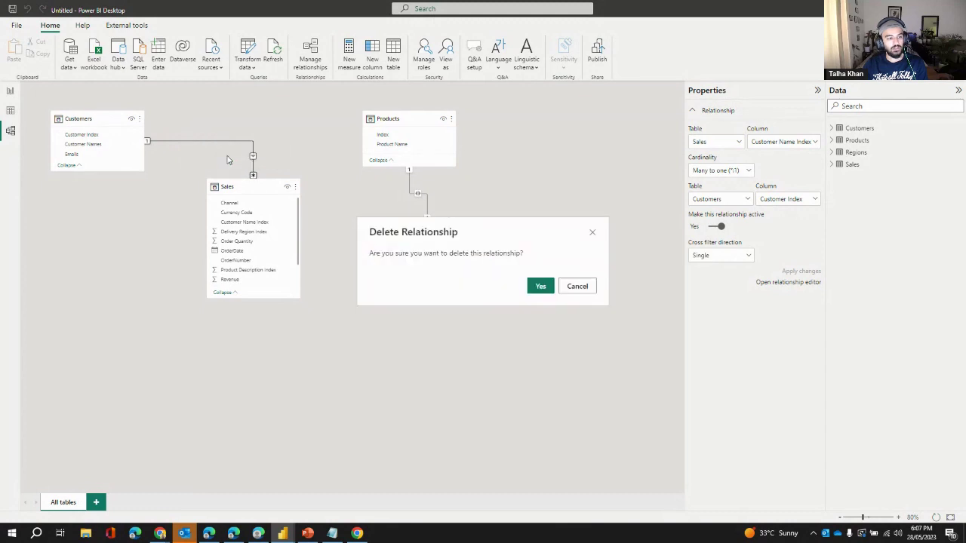
{"action": "left_click", "coordinate": [545, 286]}
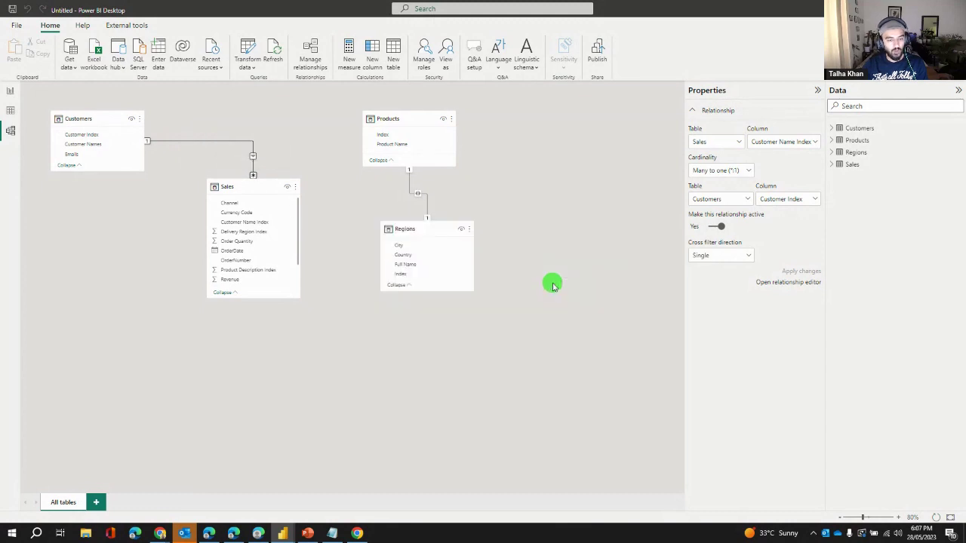
Step: Delete the relationship between the Products and Regions tables
{"action": "left_click", "coordinate": [420, 244]}
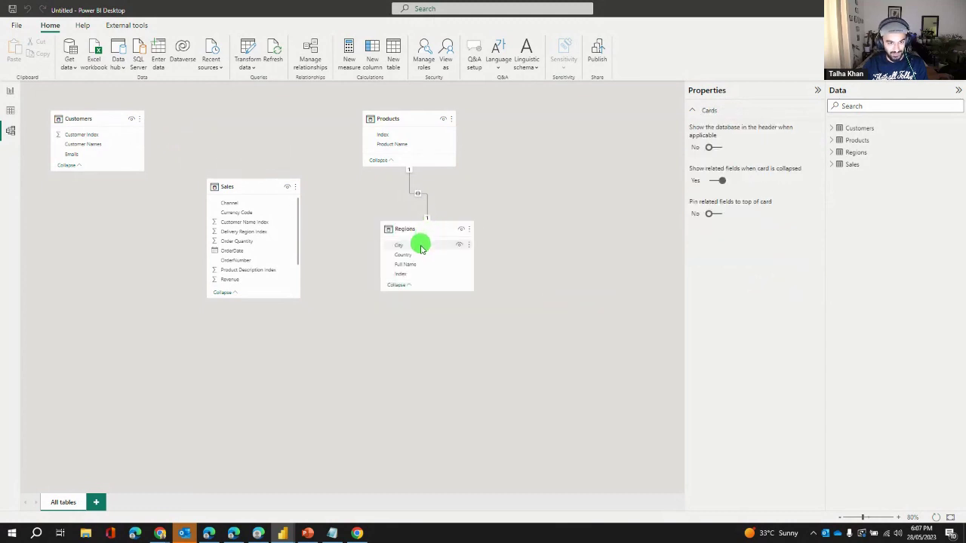
{"action": "right_click", "coordinate": [408, 191]}
{"action": "left_click", "coordinate": [425, 197]}
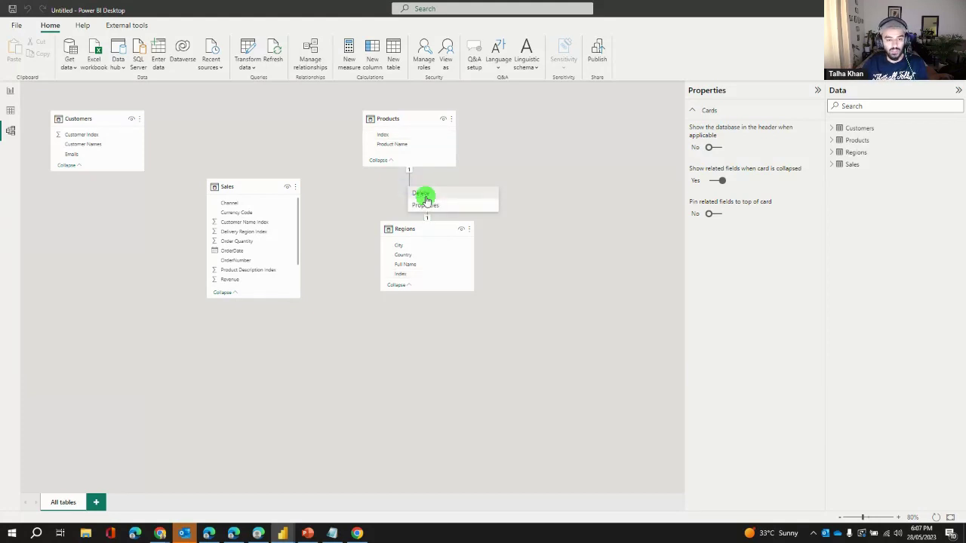
{"action": "left_click", "coordinate": [541, 286]}
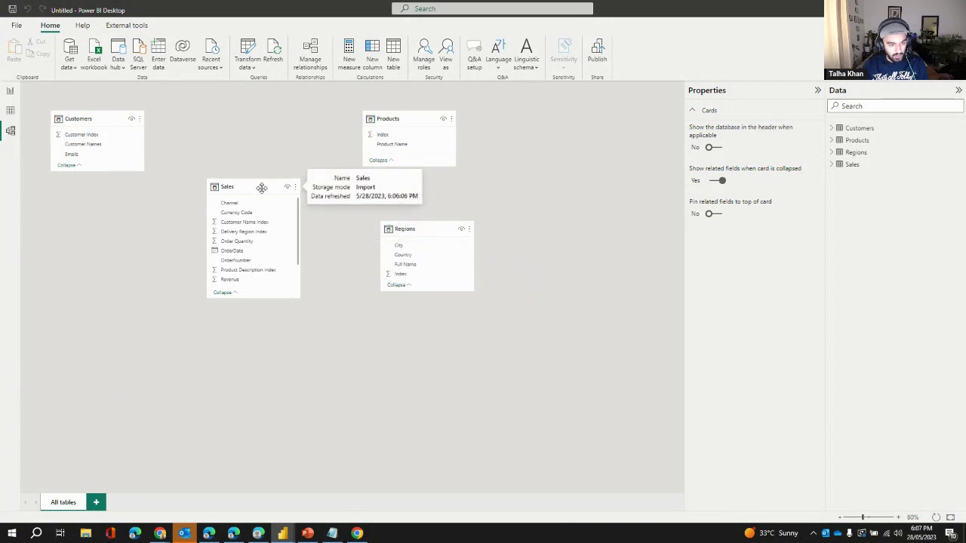
Step: Arrange the model diagram with the Sales table on top and Customers, Regions and Products in a row beneath it
{"action": "left_click_drag", "start_coordinate": [262, 187], "coordinate": [255, 137]}
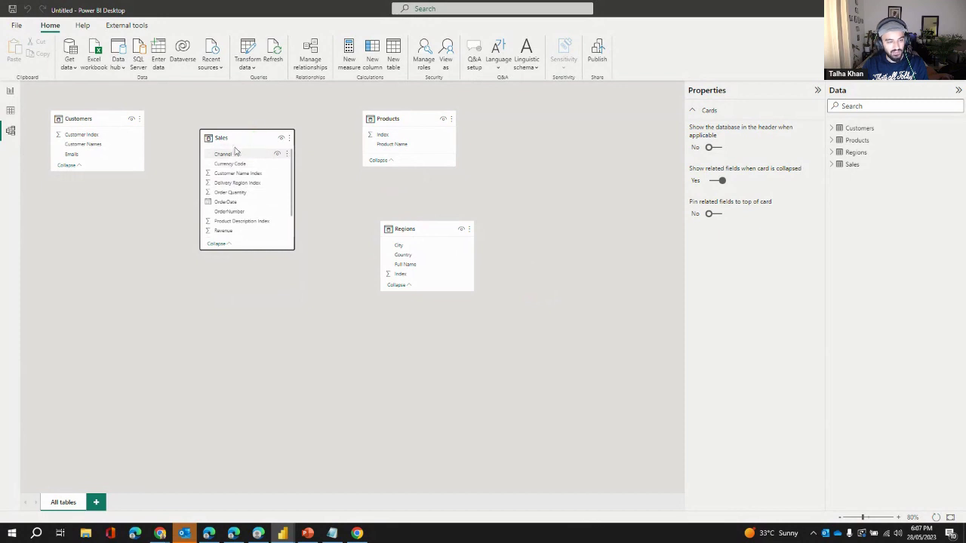
{"action": "left_click_drag", "start_coordinate": [113, 136], "coordinate": [125, 305]}
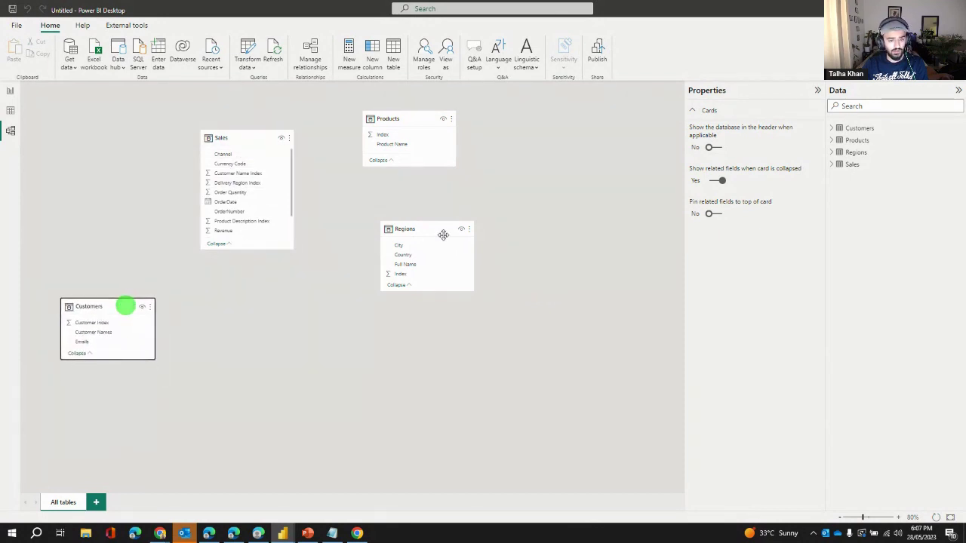
{"action": "left_click_drag", "start_coordinate": [437, 231], "coordinate": [254, 306]}
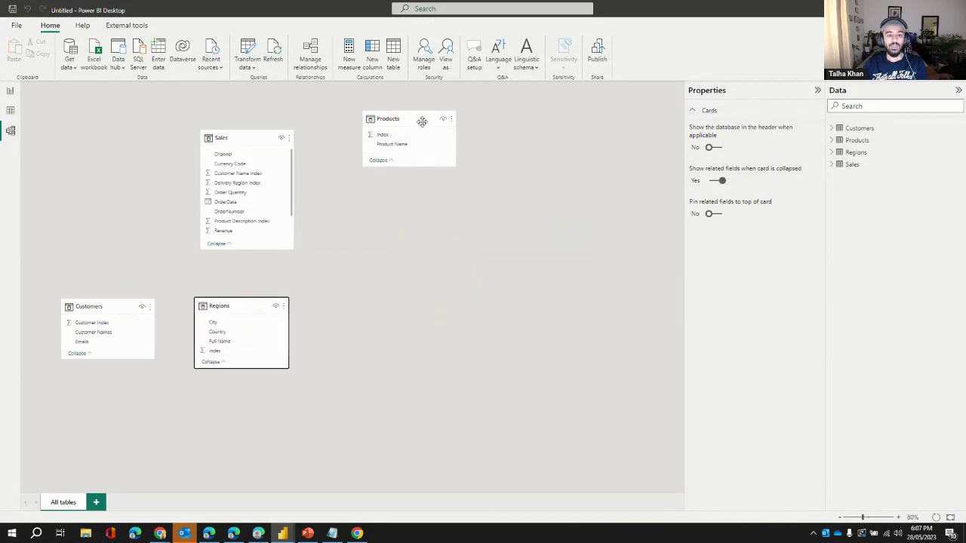
{"action": "left_click_drag", "start_coordinate": [422, 121], "coordinate": [387, 308]}
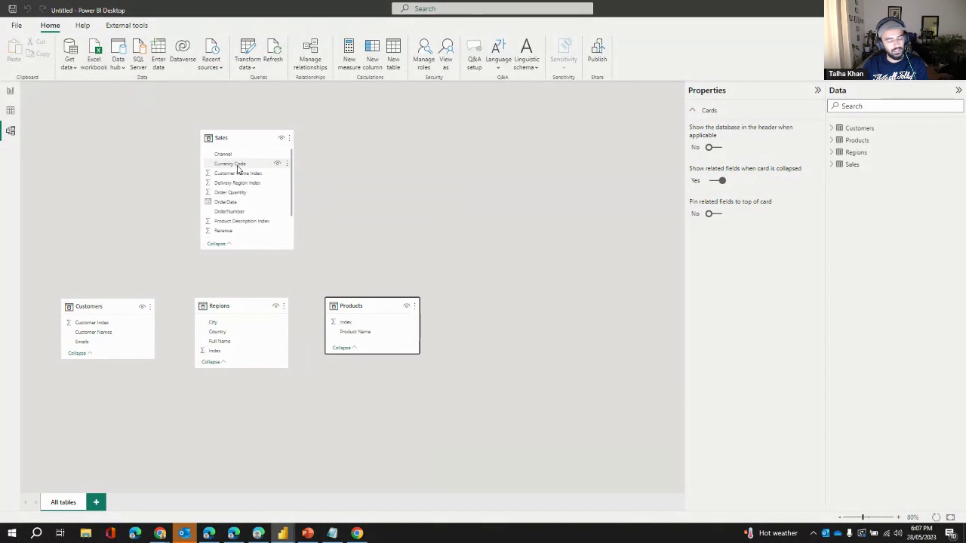
Step: Inspect the Sales table's full field list and compare its index fields with those of the Regions and Products tables
{"action": "scroll", "coordinate": [239, 169], "scroll_direction": "down", "scroll_amount": 3}
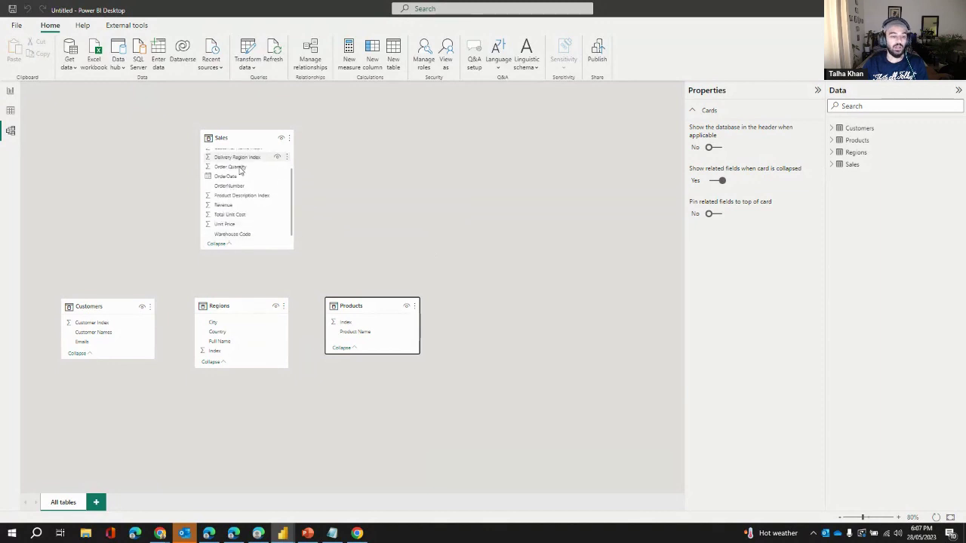
{"action": "left_click", "coordinate": [253, 301]}
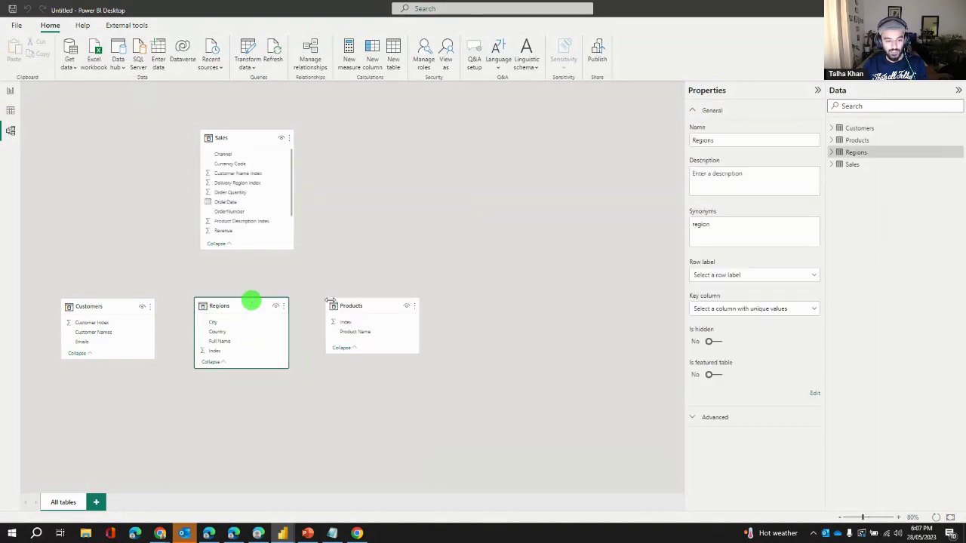
{"action": "left_click", "coordinate": [387, 305]}
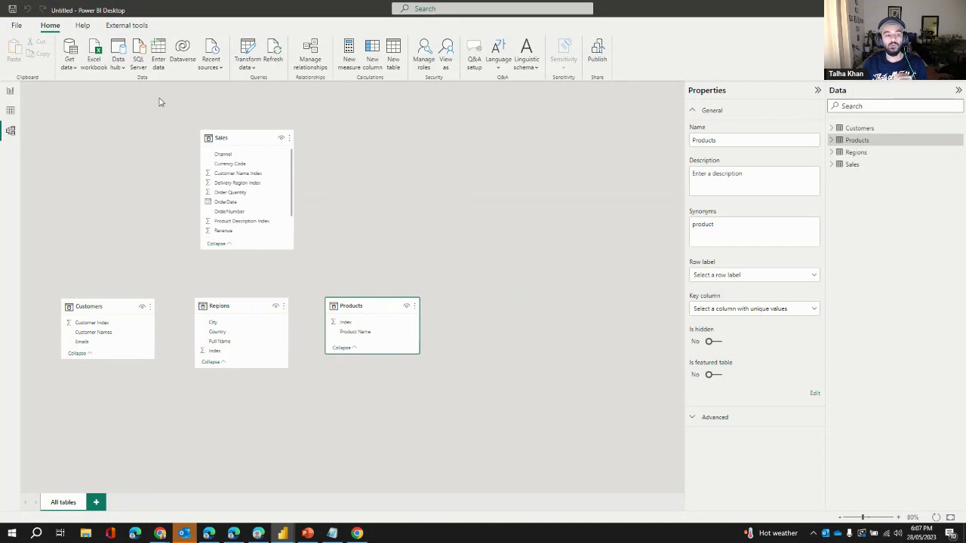
{"action": "left_click", "coordinate": [236, 138]}
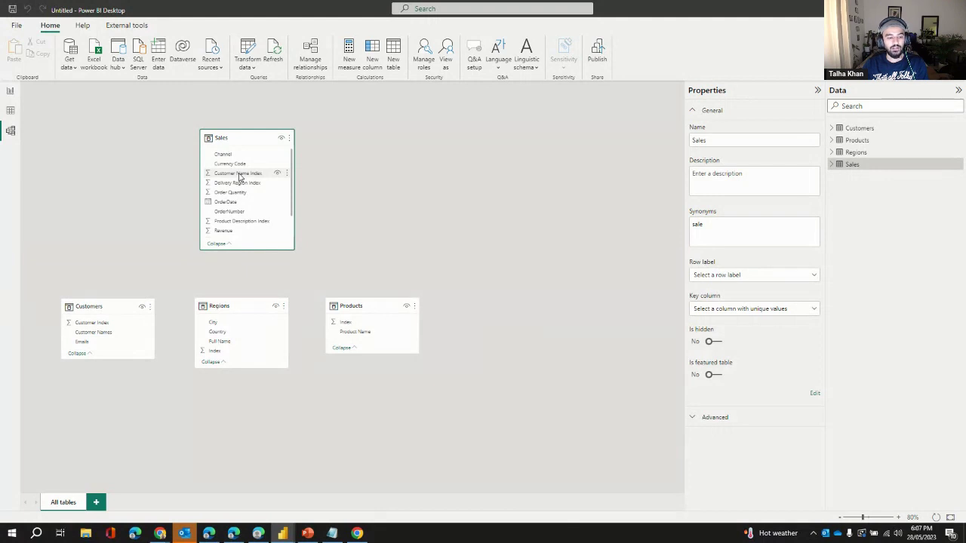
{"action": "scroll", "coordinate": [223, 233], "scroll_direction": "down", "scroll_amount": 3}
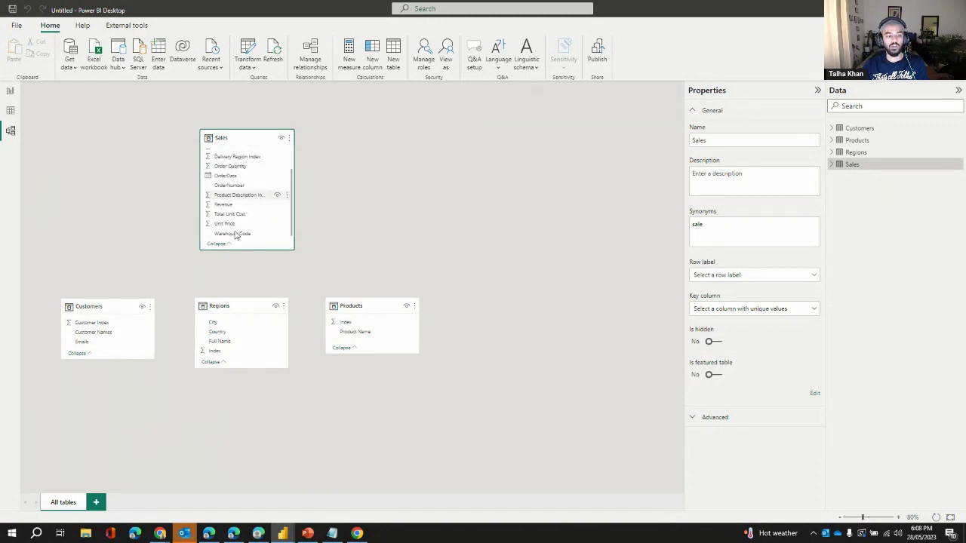
{"action": "scroll", "coordinate": [249, 181], "scroll_direction": "up", "scroll_amount": 3}
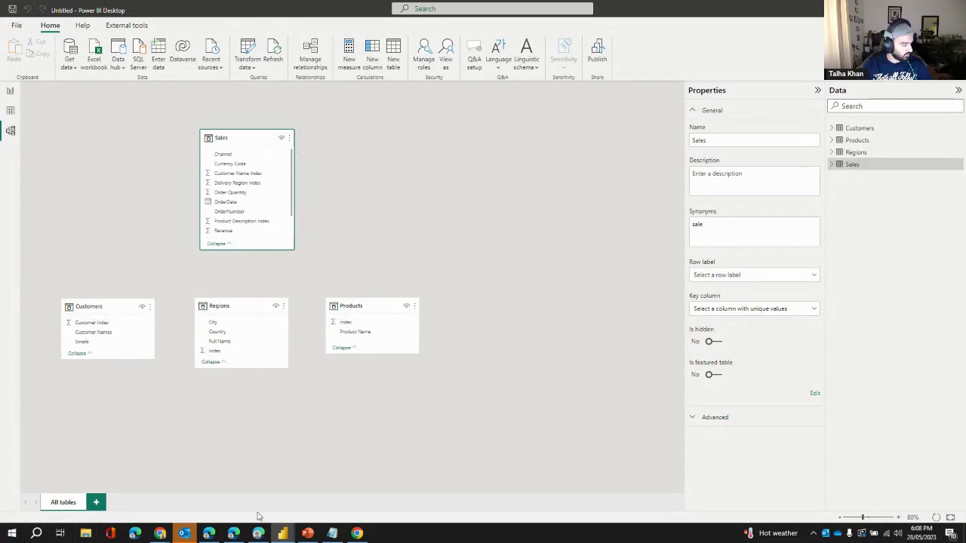
Step: Switch to the Introduction to PowerBI presentation in PowerPoint and present slide 8, the Customers and Orders Cardinality (Relationships) example
{"action": "left_click", "coordinate": [307, 534]}
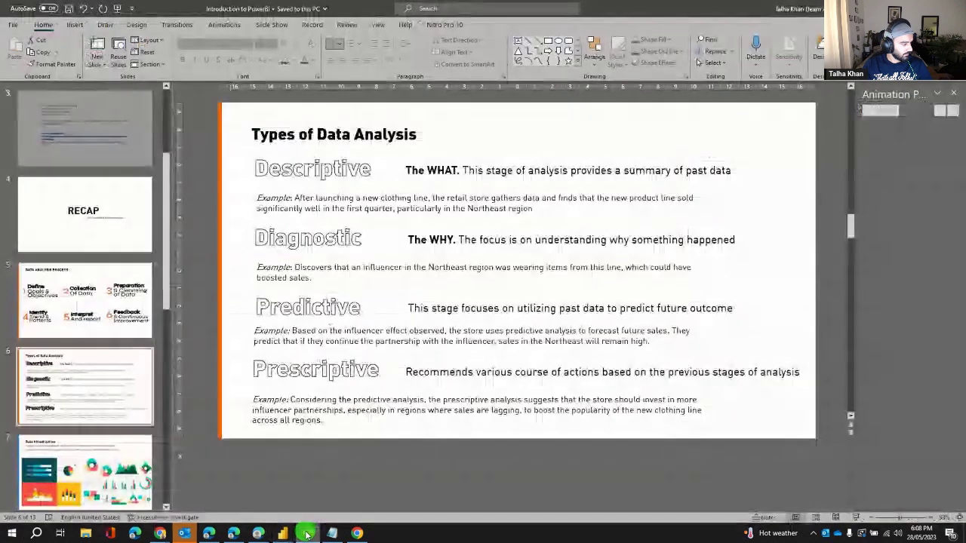
{"action": "scroll", "coordinate": [105, 441], "scroll_direction": "down", "scroll_amount": 2}
{"action": "left_click", "coordinate": [102, 421]}
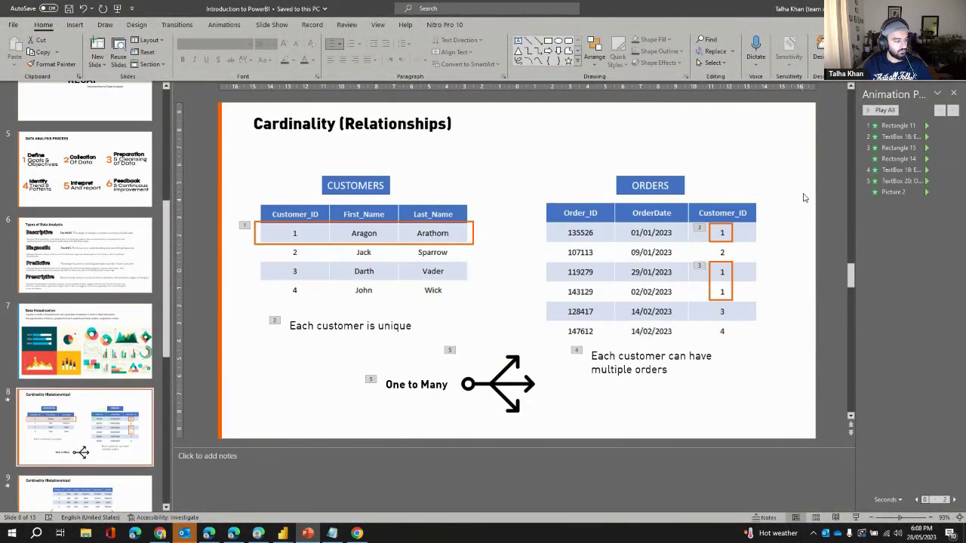
{"action": "left_click", "coordinate": [853, 516]}
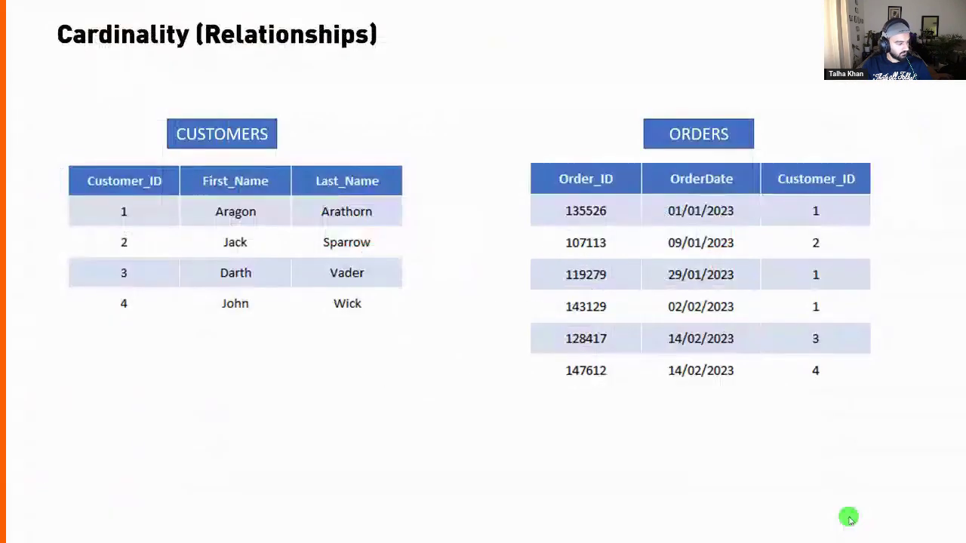
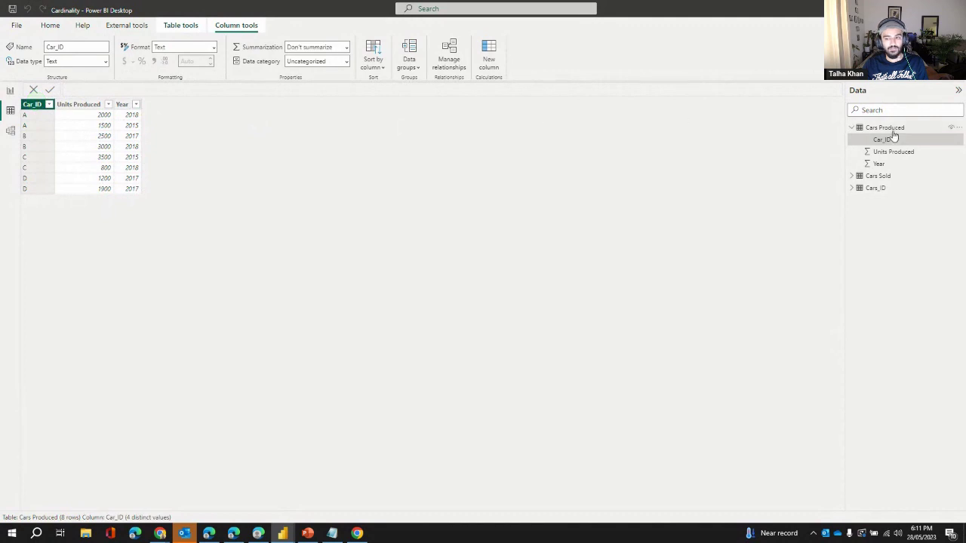
Step: Examine the rows of the Cars Sold, Cars Produced and Cars_ID tables, and open the Cardinality report page
{"action": "left_click", "coordinate": [881, 175]}
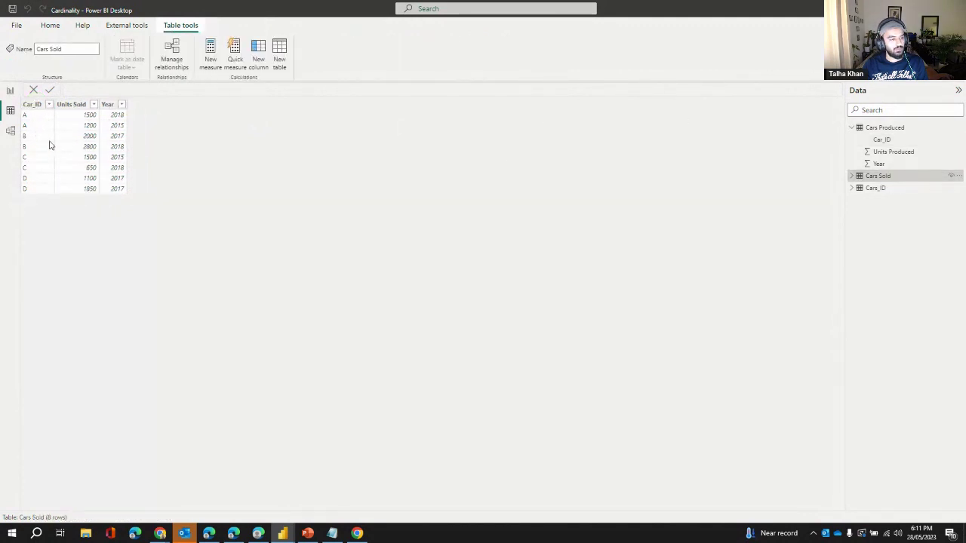
{"action": "left_click", "coordinate": [73, 105]}
{"action": "left_click", "coordinate": [108, 105]}
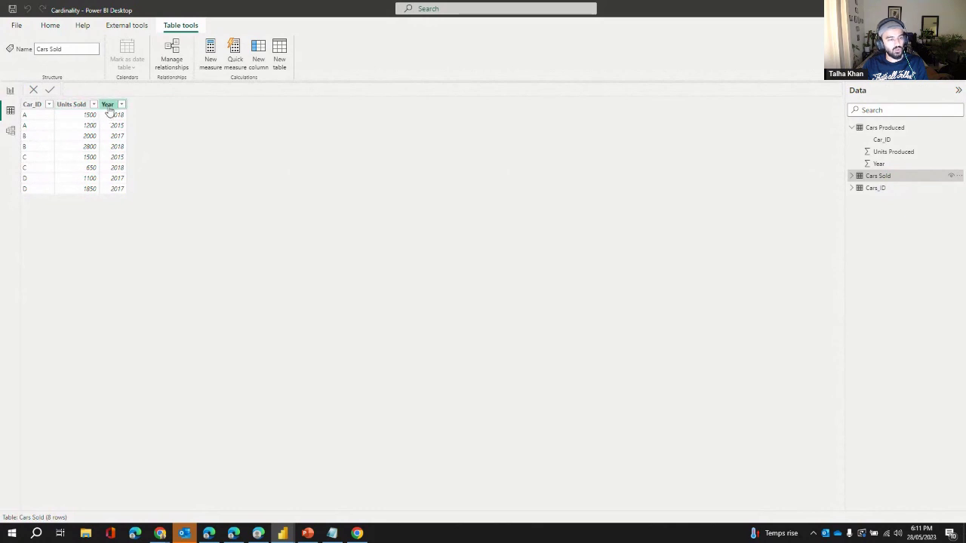
{"action": "left_click", "coordinate": [192, 154]}
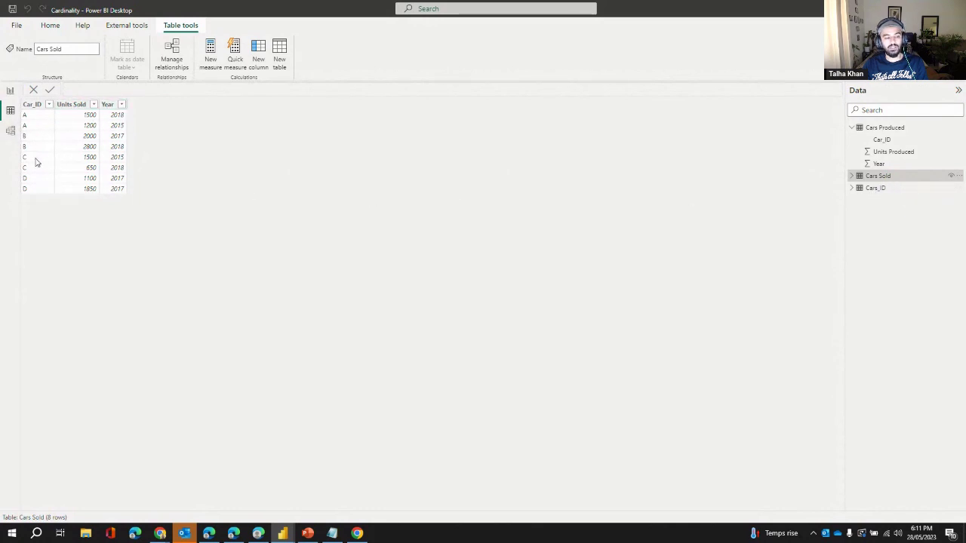
{"action": "left_click", "coordinate": [890, 127]}
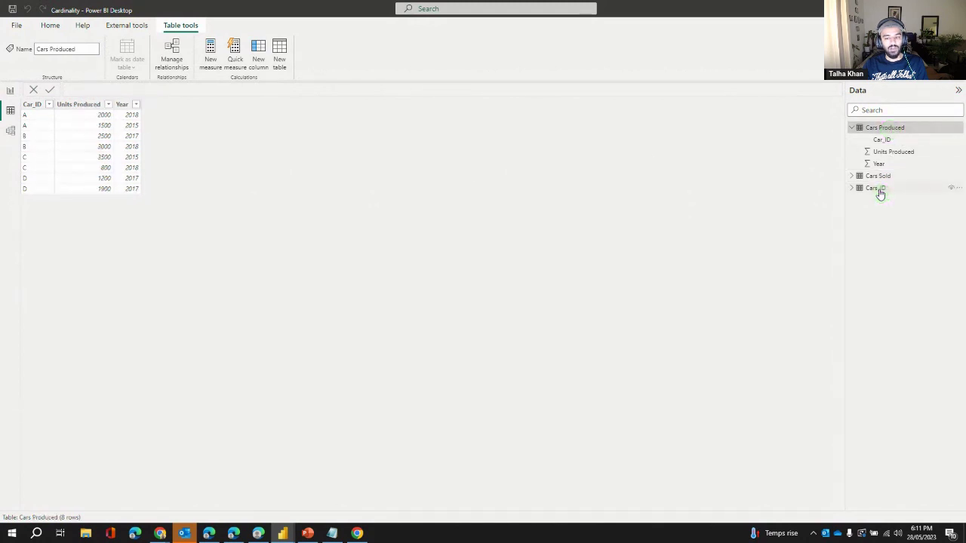
{"action": "left_click", "coordinate": [878, 189]}
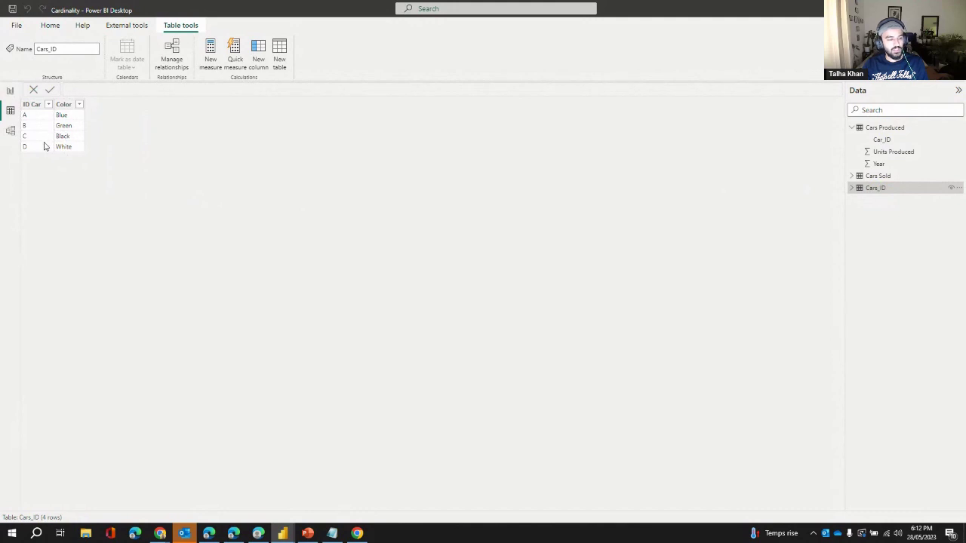
{"action": "left_click", "coordinate": [15, 90]}
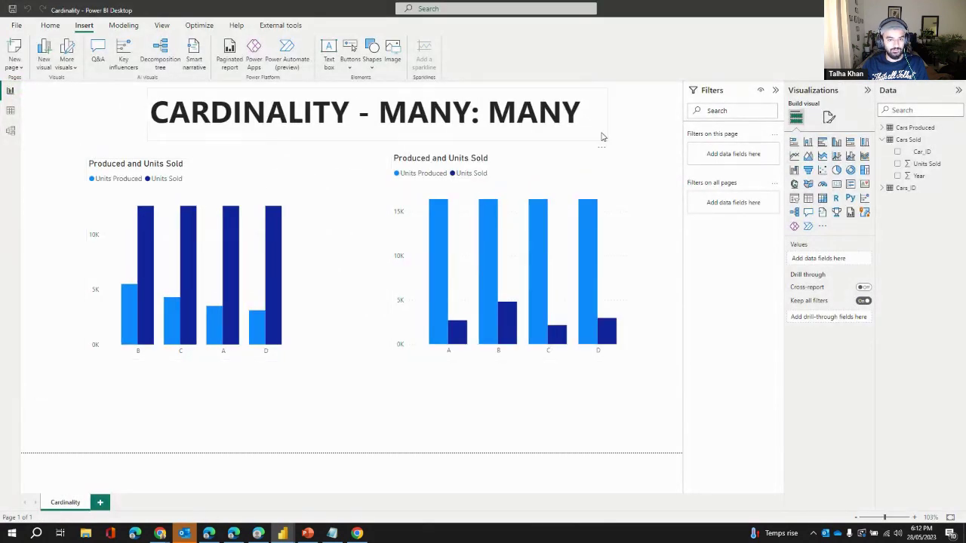
{"action": "left_click_drag", "start_coordinate": [592, 125], "coordinate": [362, 123]}
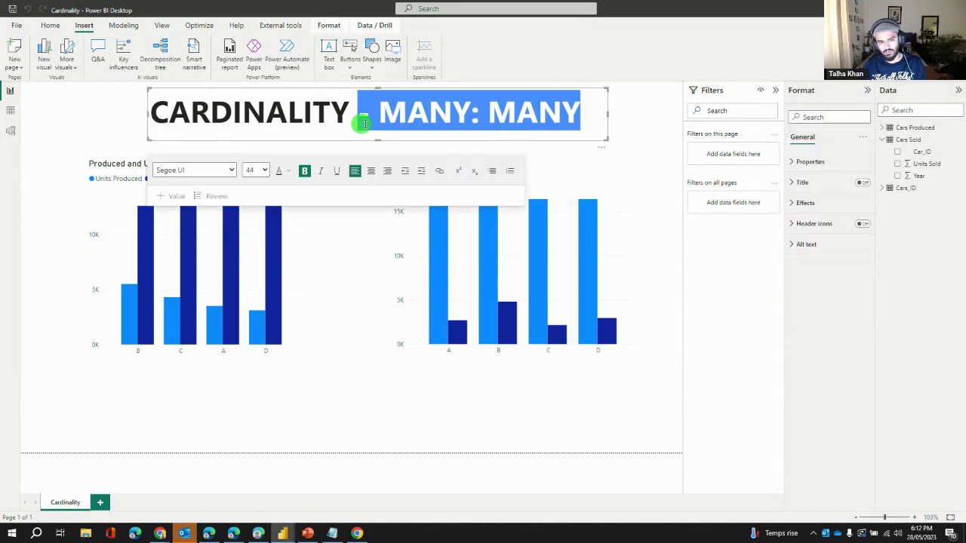
{"action": "key", "text": "BackSpace"}
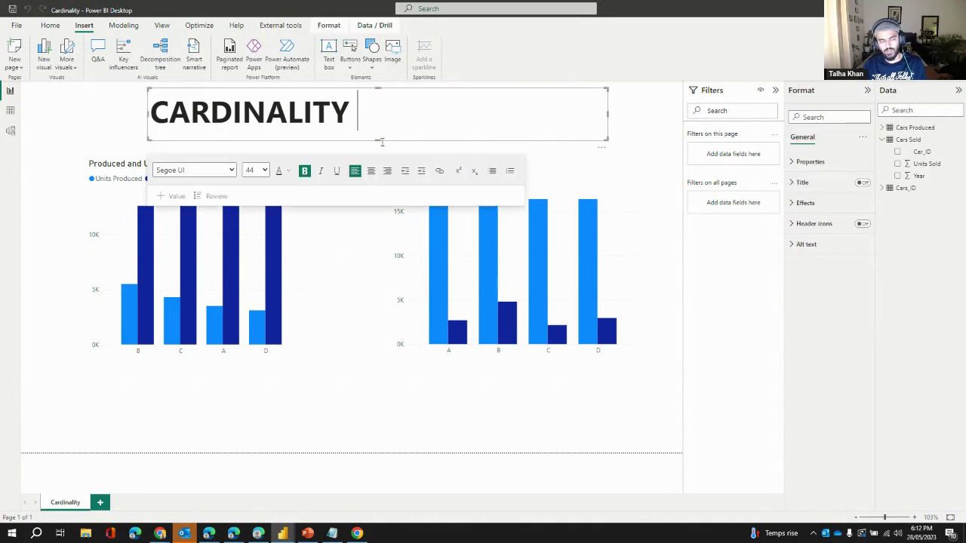
{"action": "key", "text": "super"}
{"action": "left_click", "coordinate": [640, 239]}
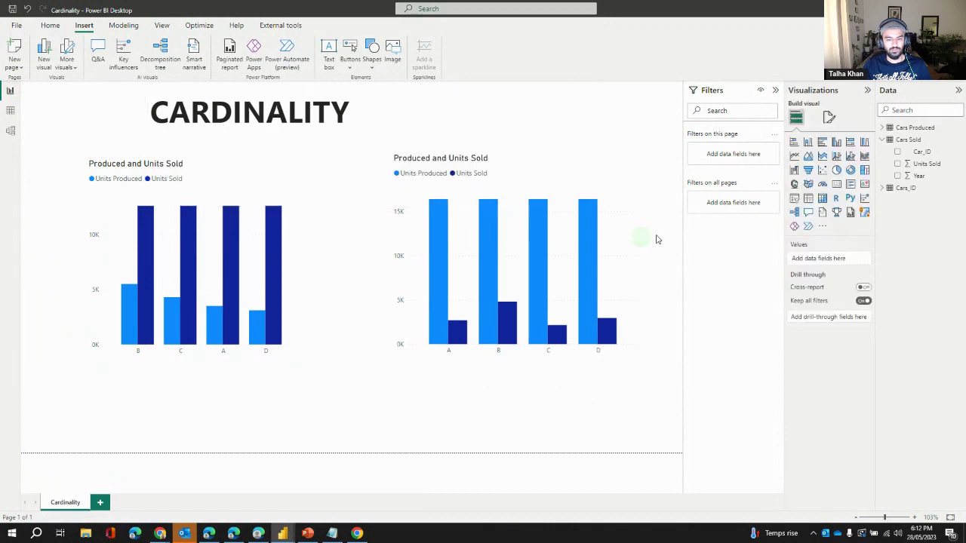
{"action": "key", "text": "ctrl+z"}
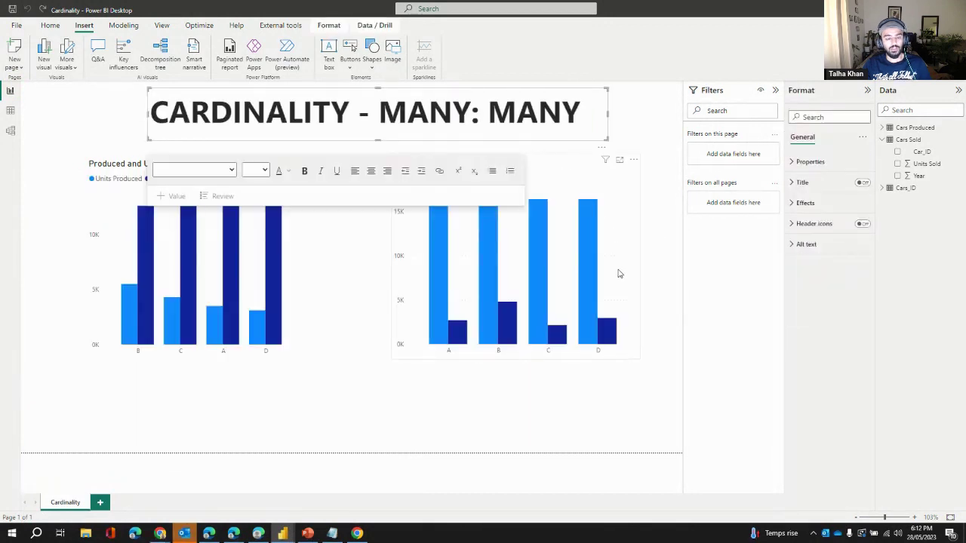
{"action": "left_click", "coordinate": [666, 300]}
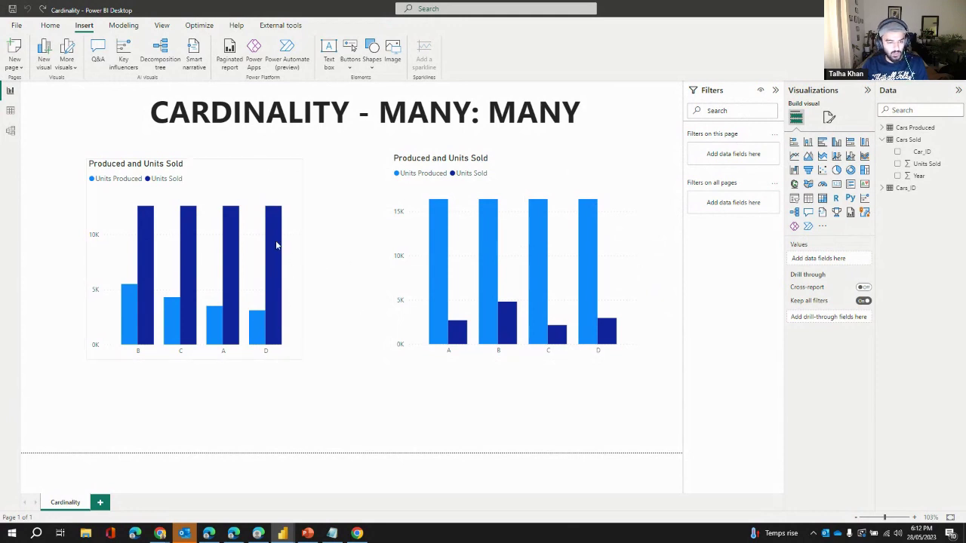
Step: Check which Cars Produced and Cars Sold fields feed each Produced and Units Sold chart, and open the model diagram
{"action": "left_click", "coordinate": [215, 185]}
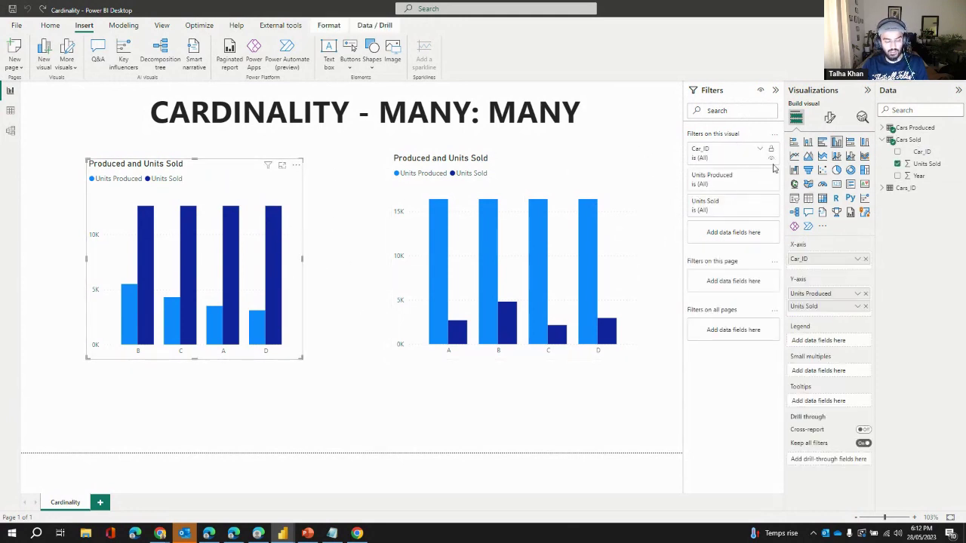
{"action": "left_click", "coordinate": [882, 128]}
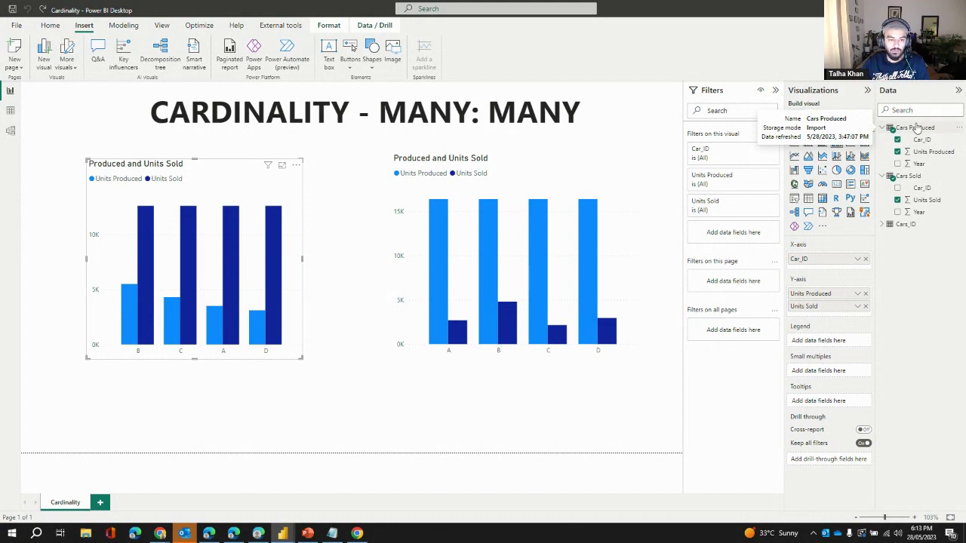
{"action": "left_click", "coordinate": [562, 184]}
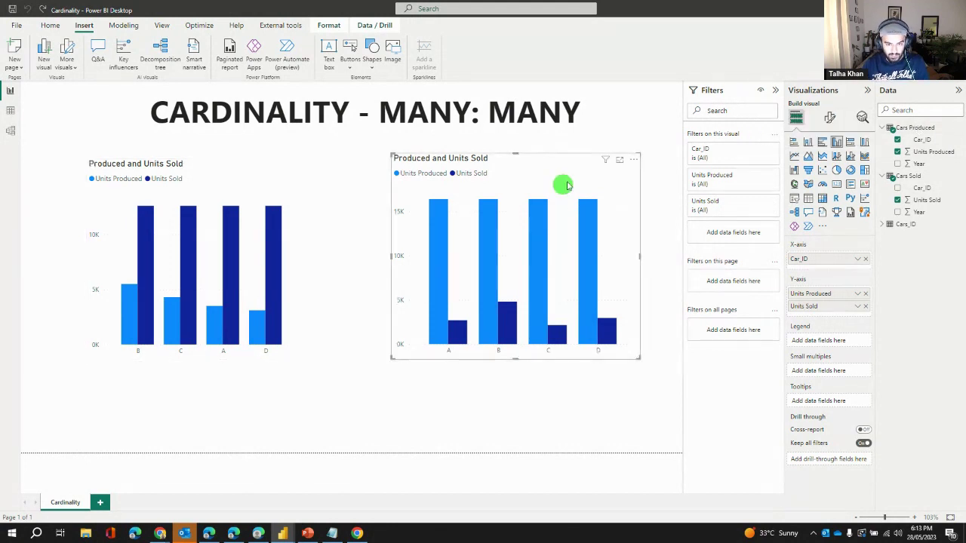
{"action": "left_click", "coordinate": [897, 188]}
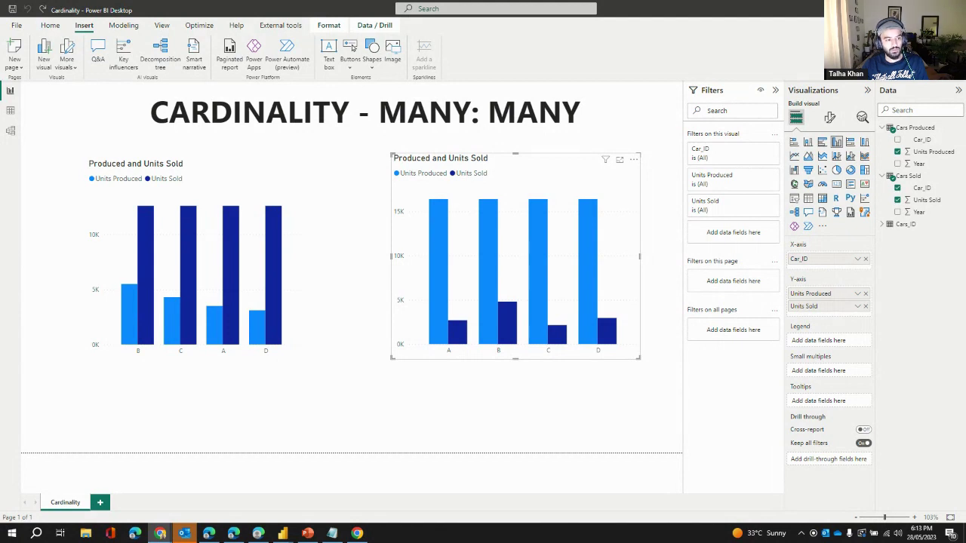
{"action": "left_click", "coordinate": [8, 132]}
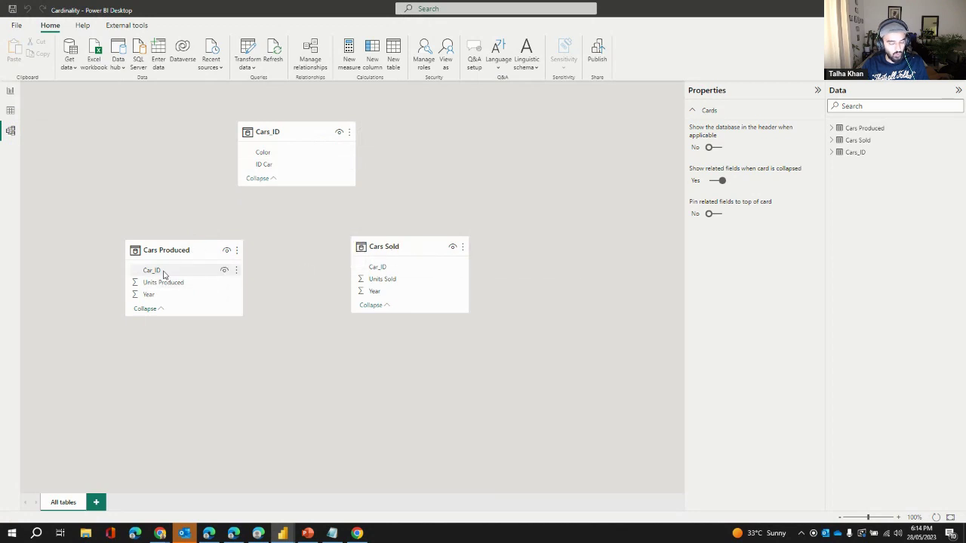
Step: Try to relate Car_ID in Cars Produced to Car_ID in Cars Sold with many-to-many cardinality, and cancel the relationship
{"action": "left_click_drag", "start_coordinate": [163, 274], "coordinate": [415, 268]}
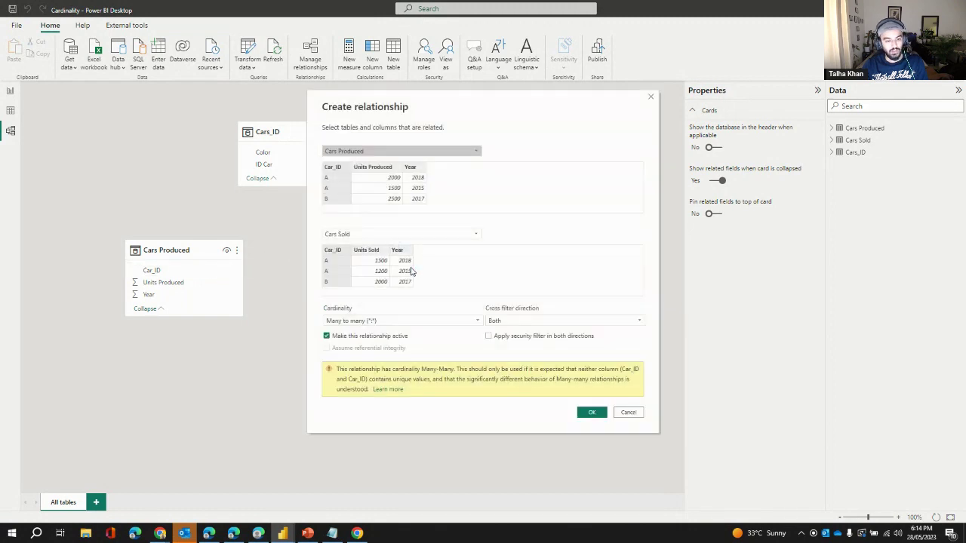
{"action": "left_click", "coordinate": [338, 372]}
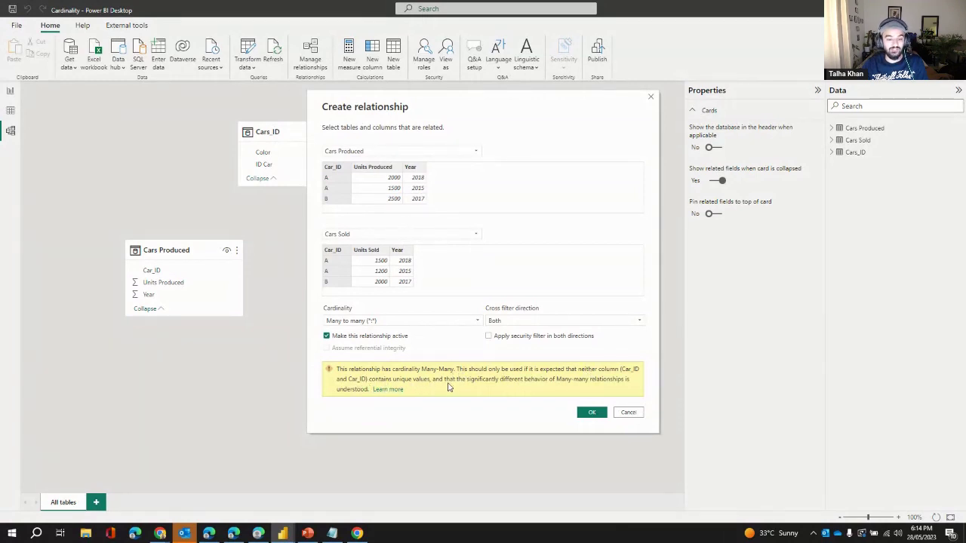
{"action": "left_click", "coordinate": [628, 413]}
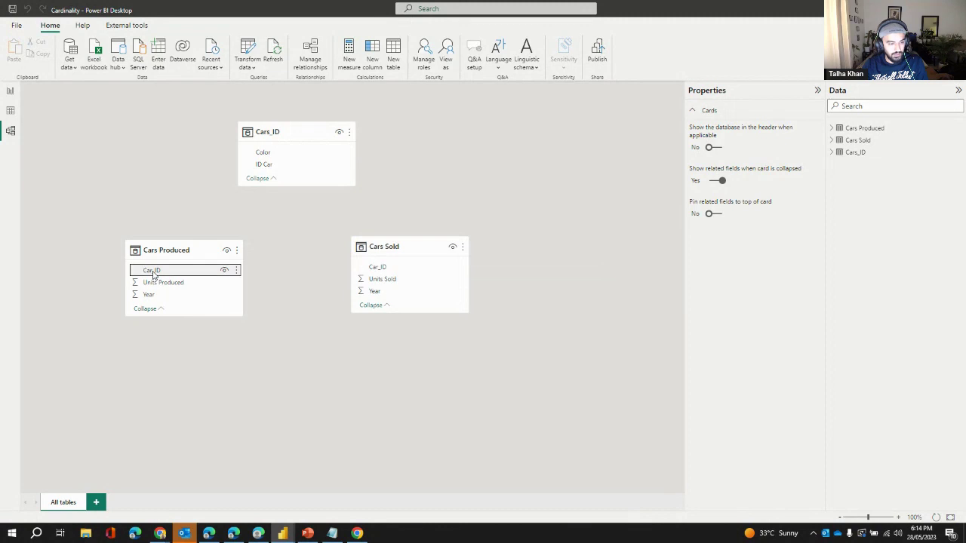
Step: Relate ID Car in Cars_ID to Car_ID in both the Cars Produced and Cars Sold tables
{"action": "left_click_drag", "start_coordinate": [151, 271], "coordinate": [290, 165]}
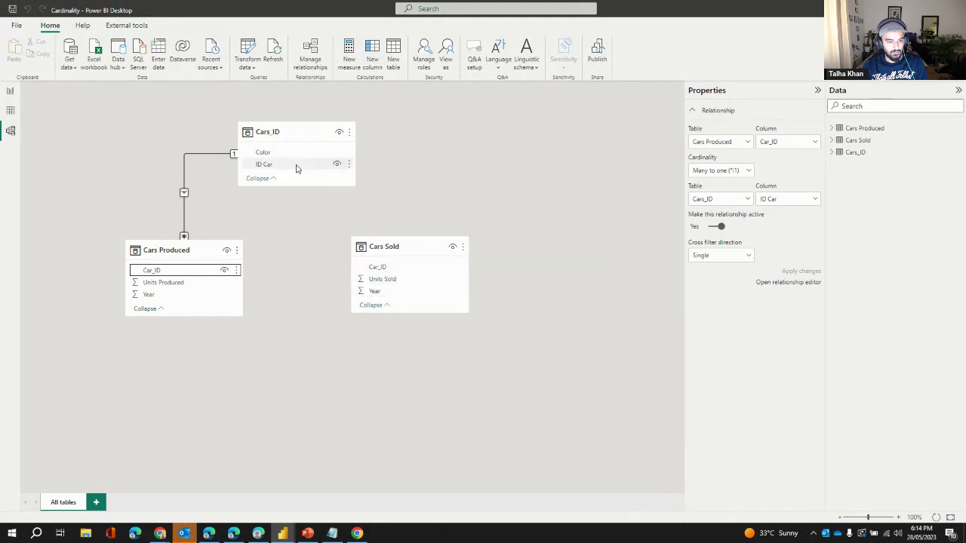
{"action": "left_click_drag", "start_coordinate": [296, 167], "coordinate": [399, 268]}
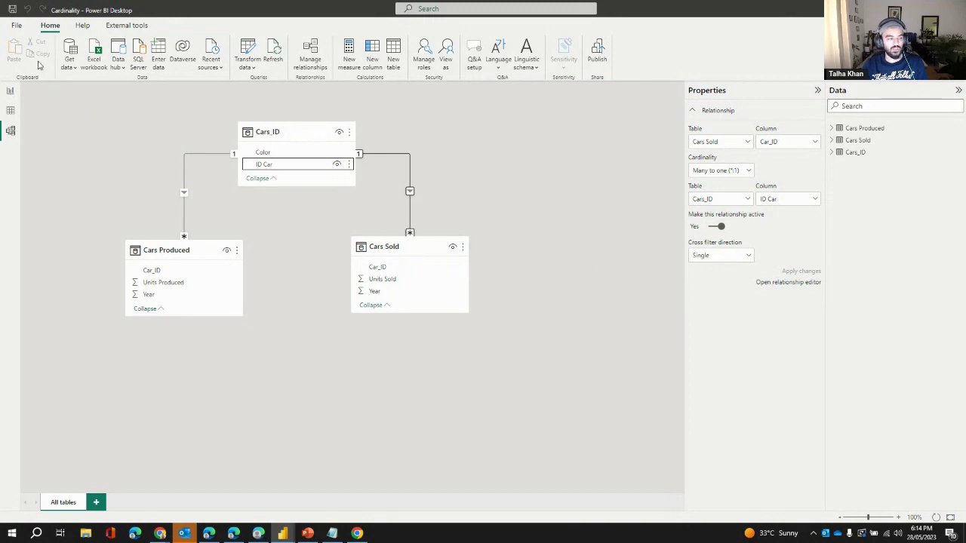
Step: Check the Produced and Units Sold charts on the report page, and review how Cars Sold and Cars Produced relate to Cars_ID in the model
{"action": "left_click", "coordinate": [10, 91]}
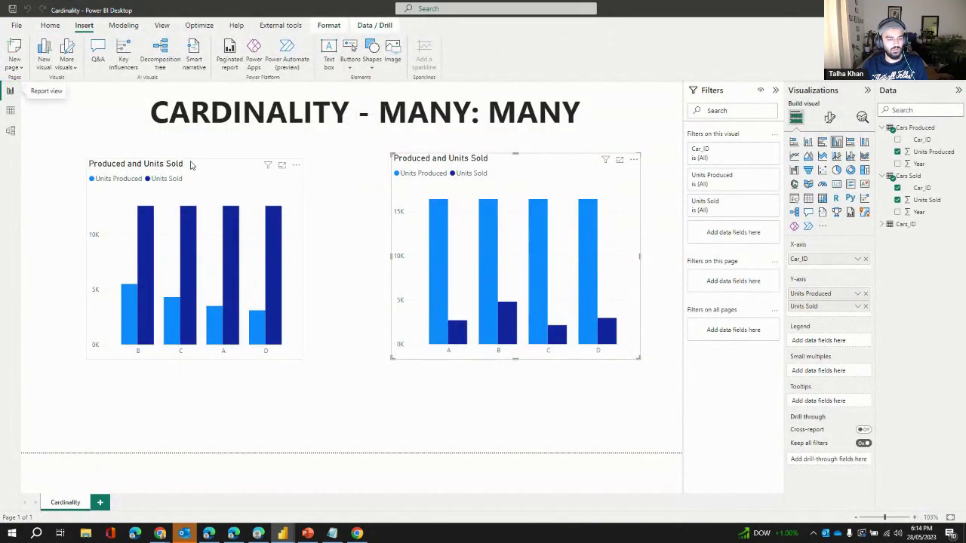
{"action": "left_click", "coordinate": [361, 204]}
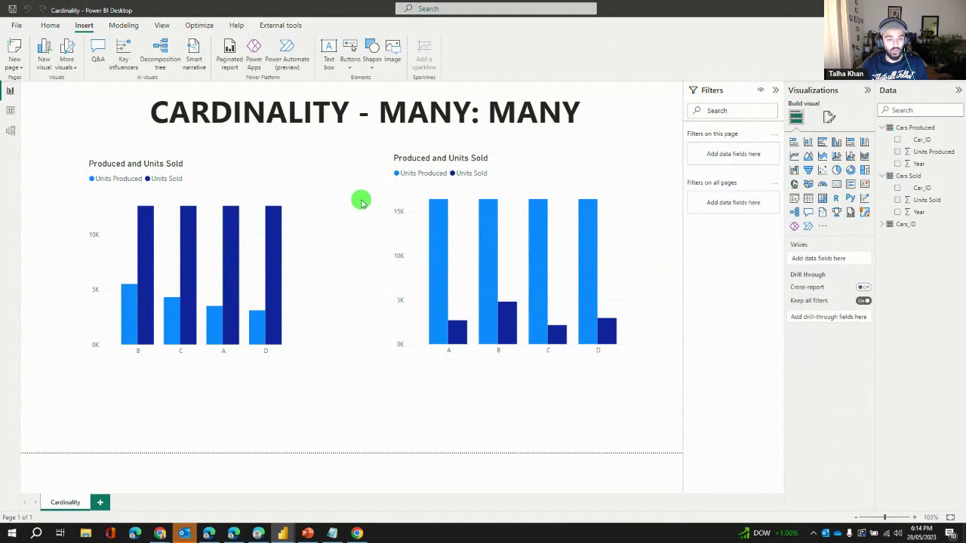
{"action": "left_click", "coordinate": [10, 131]}
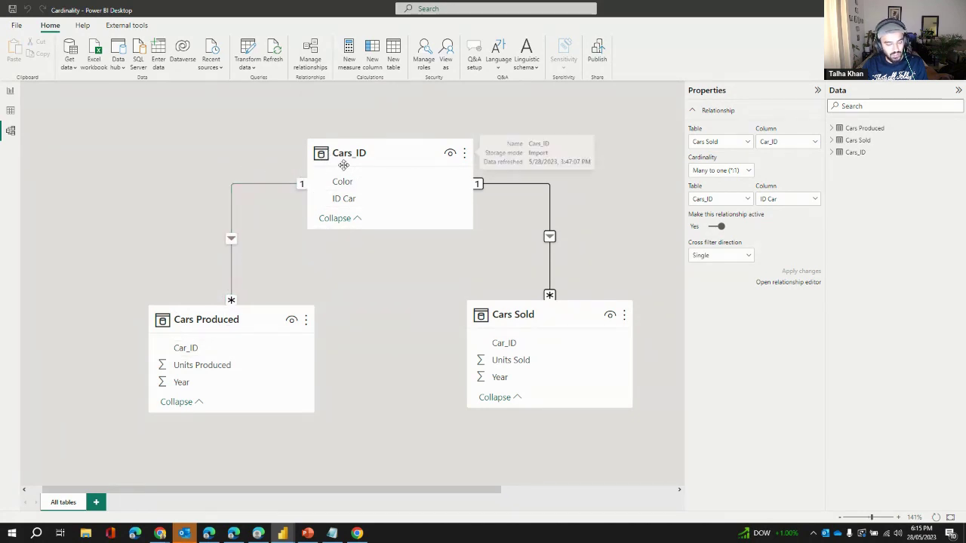
{"action": "left_click", "coordinate": [520, 317]}
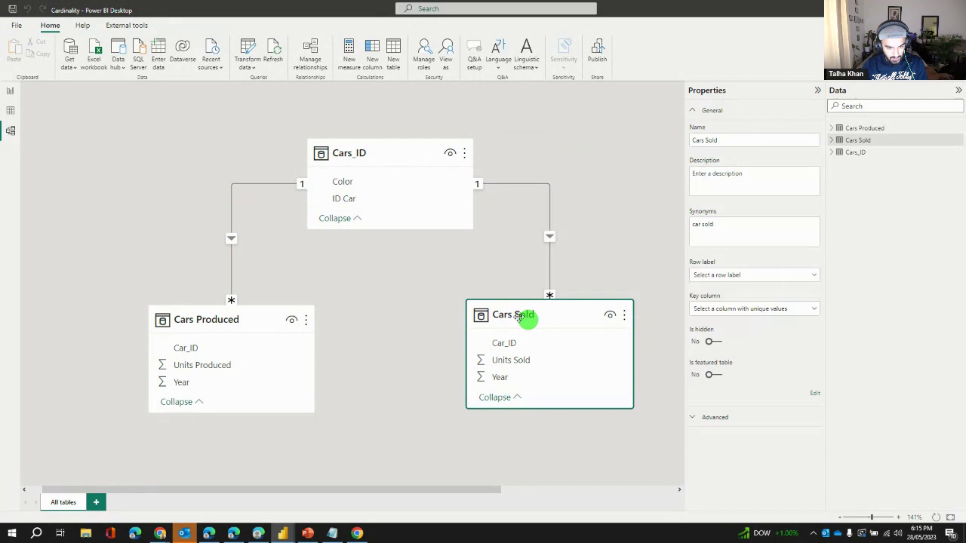
{"action": "left_click", "coordinate": [250, 323]}
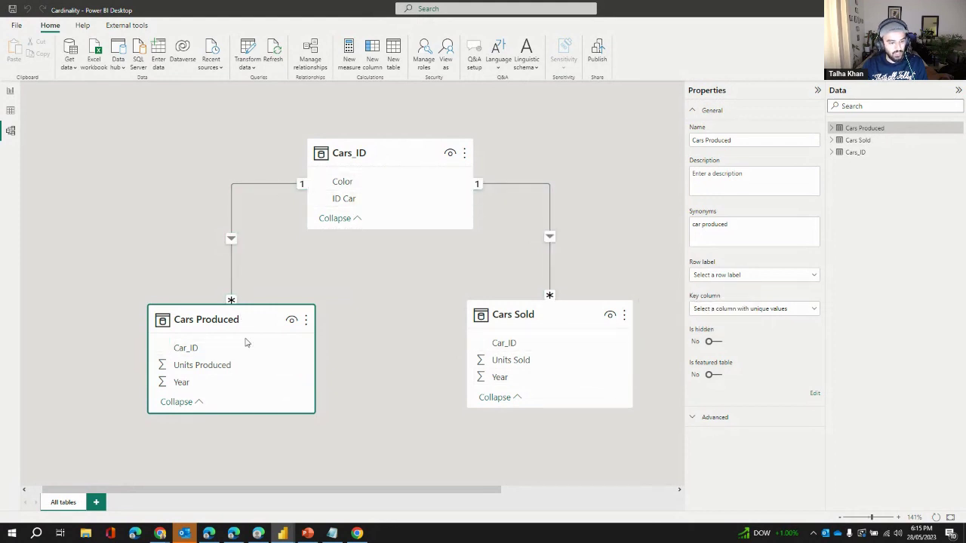
Step: Set the cross filter direction of the relationship between Cars Produced and Cars_ID to Both
{"action": "left_click", "coordinate": [231, 238]}
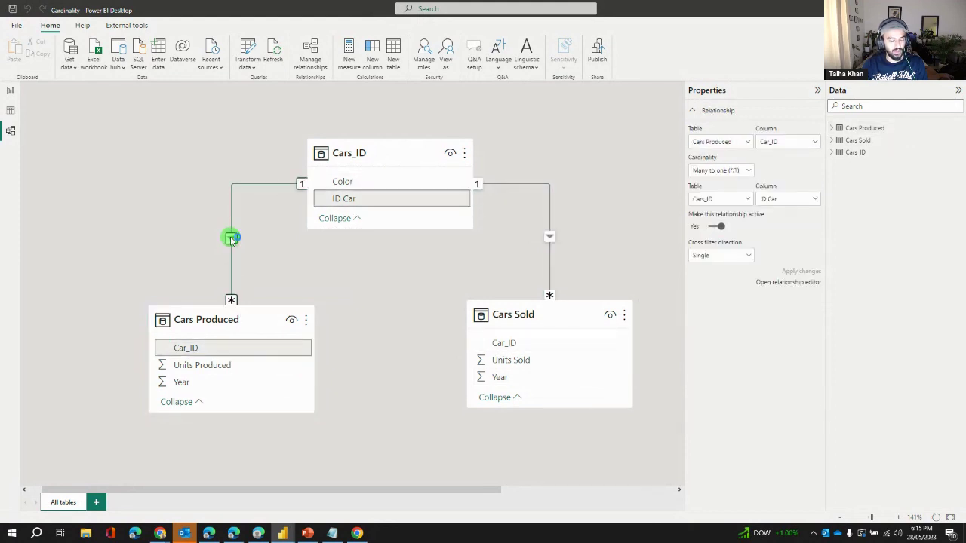
{"action": "double_click", "coordinate": [231, 238]}
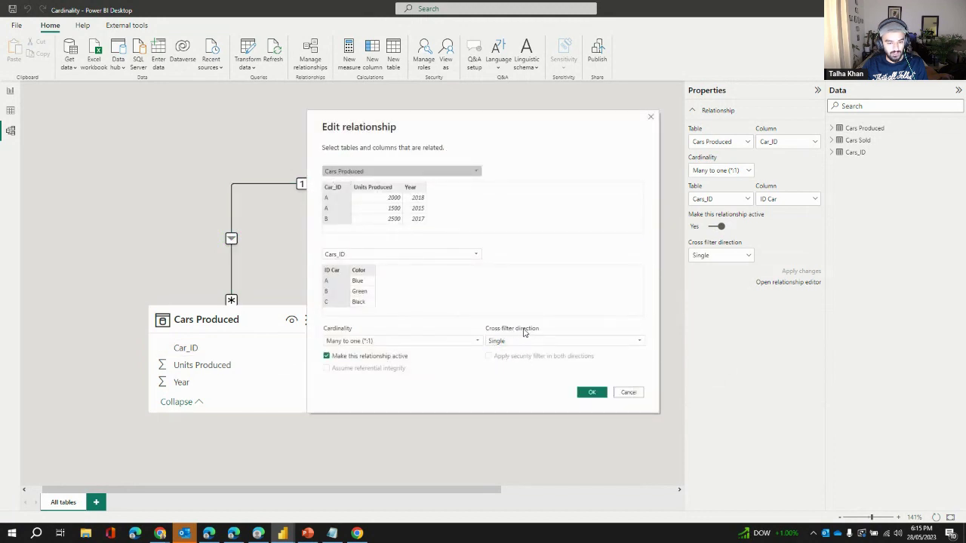
{"action": "left_click", "coordinate": [552, 342]}
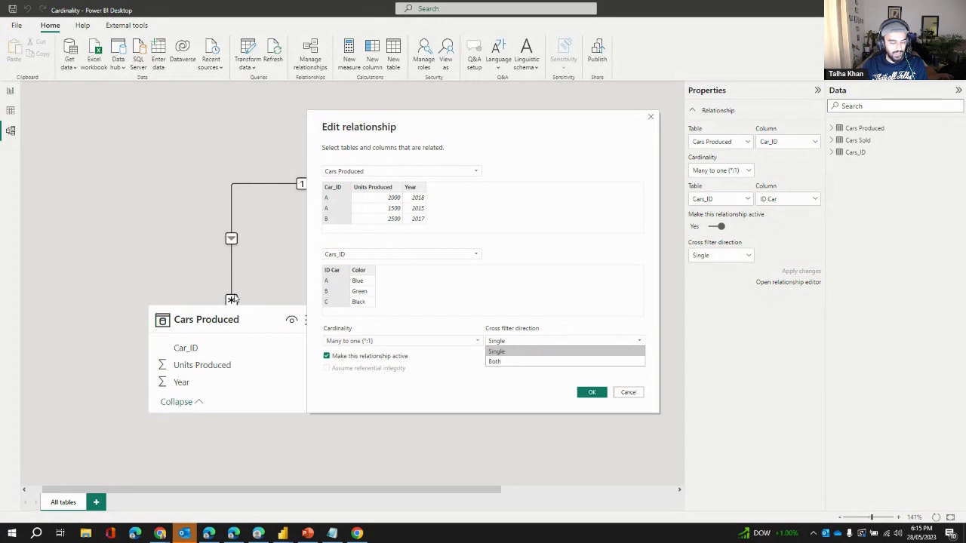
{"action": "left_click", "coordinate": [527, 362]}
{"action": "left_click", "coordinate": [592, 391]}
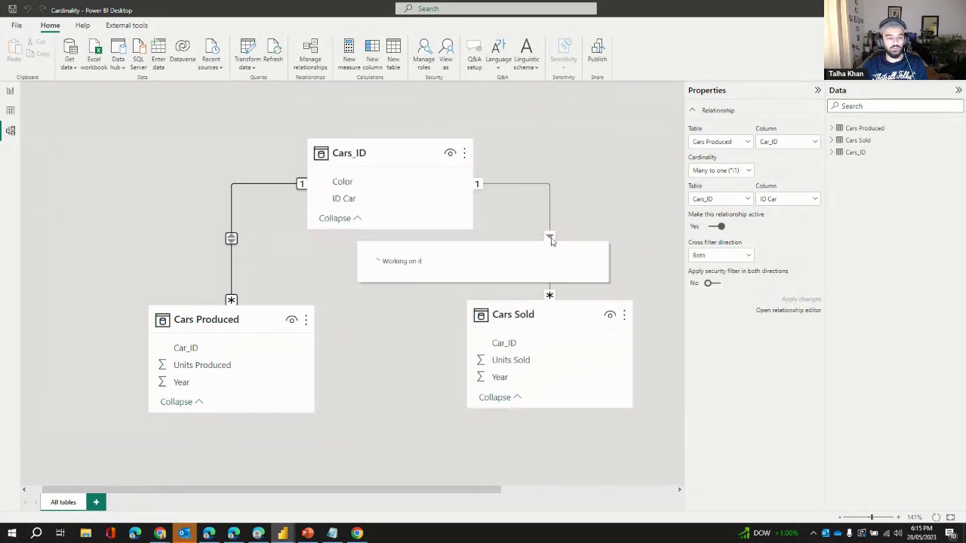
Step: Set the cross filter direction of the relationship between Cars Sold and Cars_ID to Both
{"action": "double_click", "coordinate": [550, 238]}
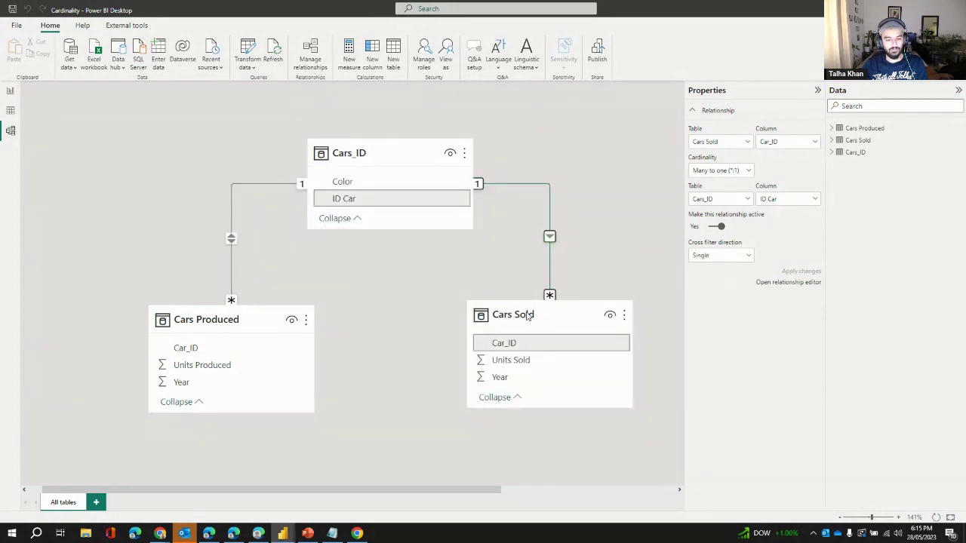
{"action": "left_click", "coordinate": [562, 341]}
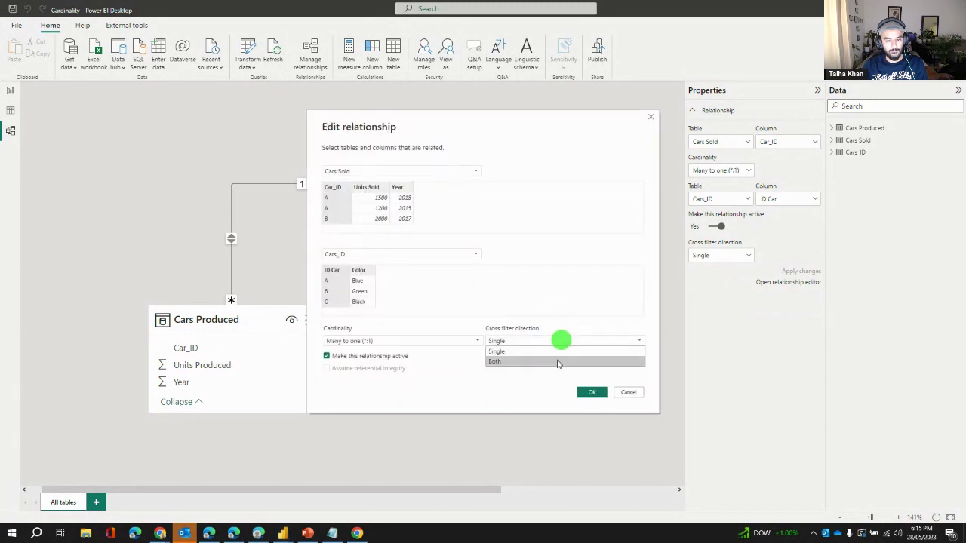
{"action": "left_click", "coordinate": [556, 362]}
{"action": "left_click", "coordinate": [592, 393]}
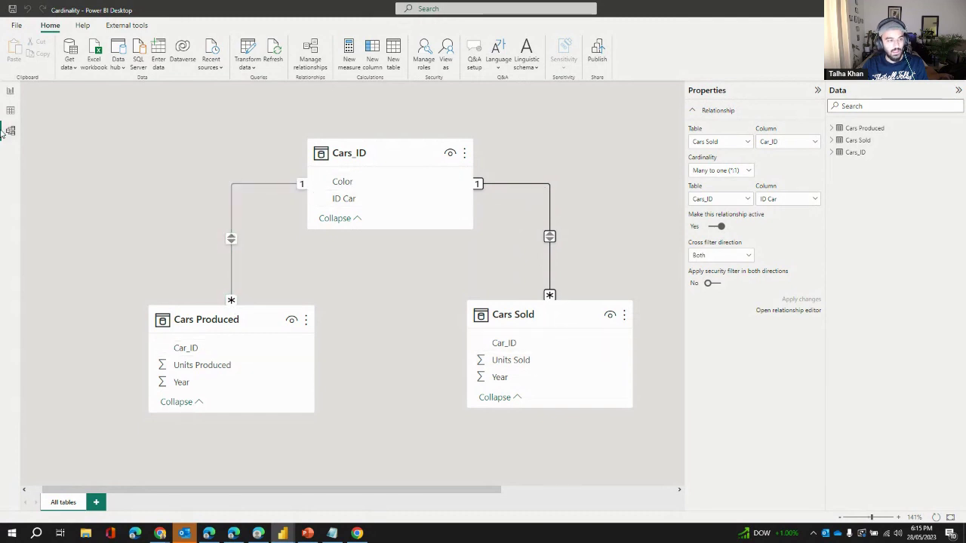
Step: Compare the two Produced and Units Sold charts on the Cardinality report page
{"action": "left_click", "coordinate": [10, 91]}
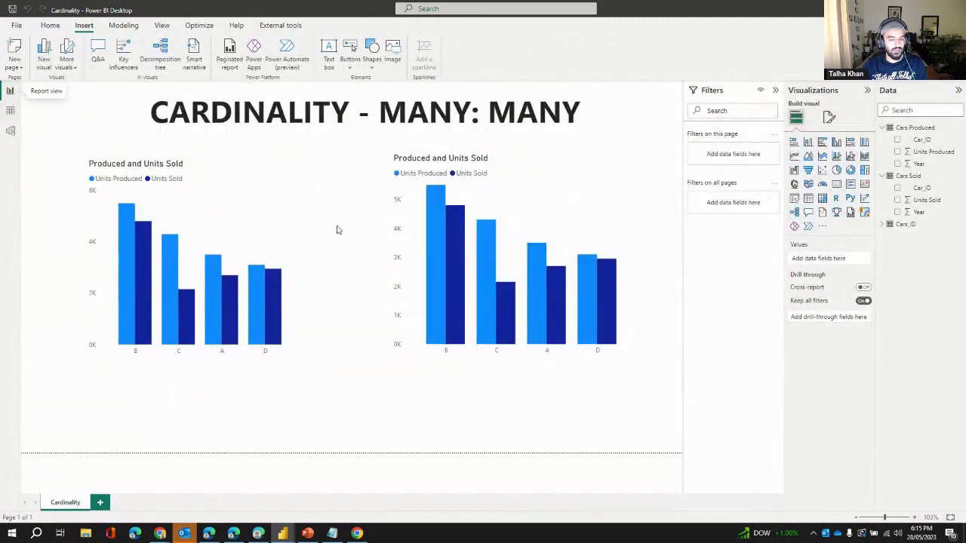
{"action": "left_click", "coordinate": [297, 245]}
{"action": "left_click", "coordinate": [406, 255]}
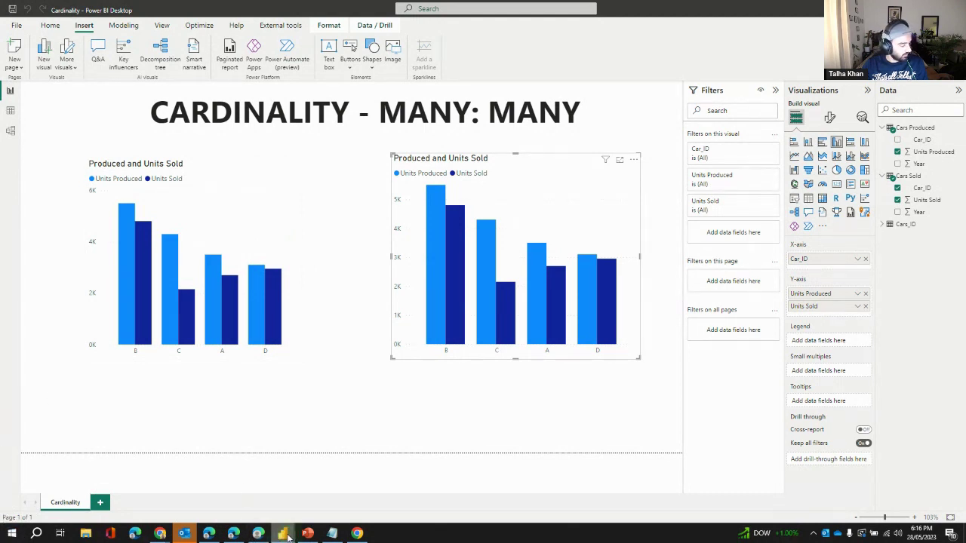
Step: Switch to the Untitled report and relate Customers' Customer Index, Regions' Index and Products' Product Name to Sales' Customer Name Index, Delivery Region Index and Product Description Index
{"action": "mouse_move", "coordinate": [288, 536]}
{"action": "left_click", "coordinate": [335, 488]}
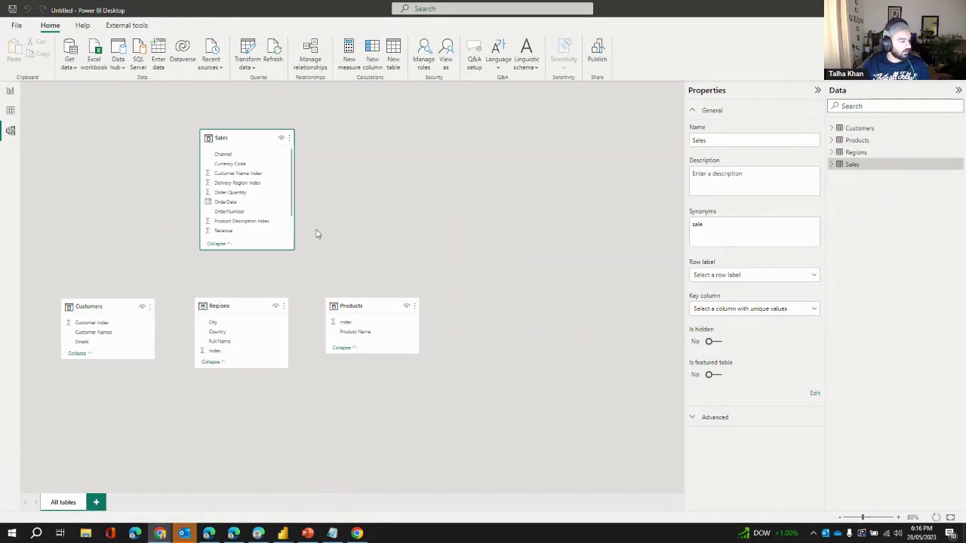
{"action": "left_click", "coordinate": [431, 219]}
{"action": "scroll", "coordinate": [315, 256], "scroll_direction": "up", "scroll_amount": 1}
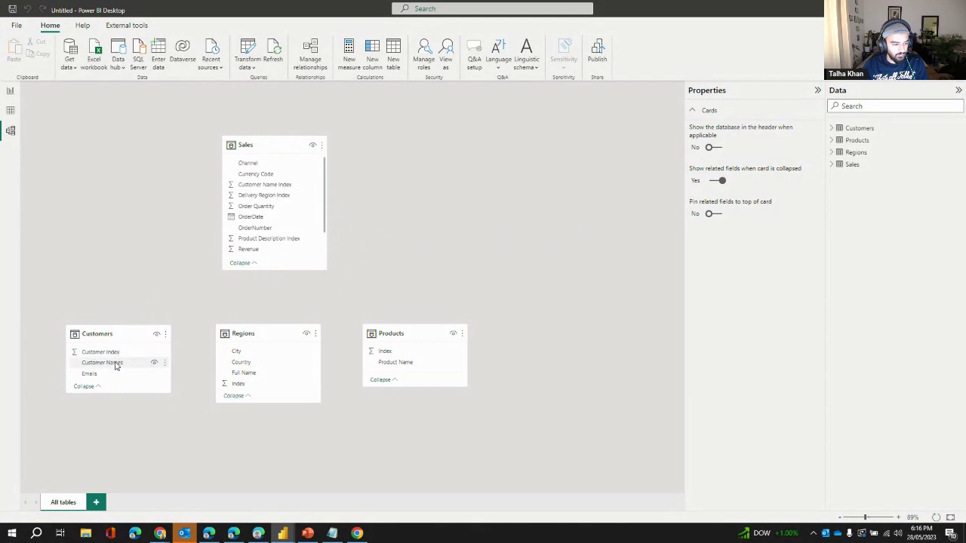
{"action": "left_click_drag", "start_coordinate": [113, 351], "coordinate": [265, 388]}
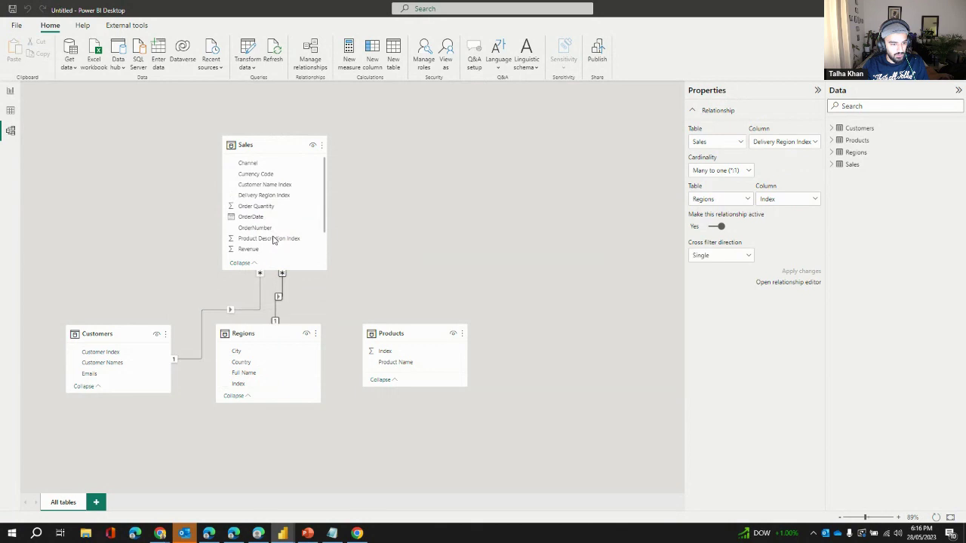
{"action": "left_click_drag", "start_coordinate": [273, 240], "coordinate": [416, 363]}
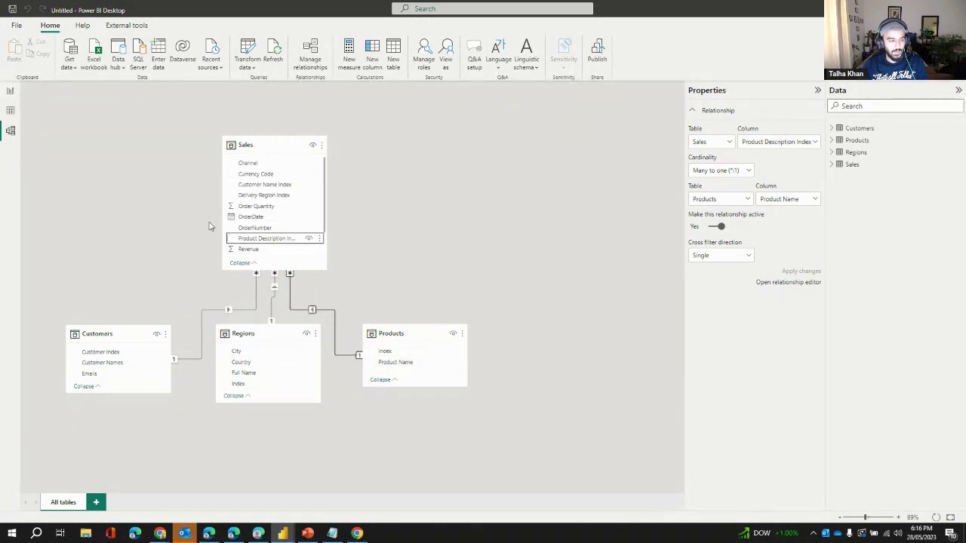
Step: Open the blank report page and look over its insert, modeling and view commands and the Filters pane
{"action": "left_click", "coordinate": [9, 92]}
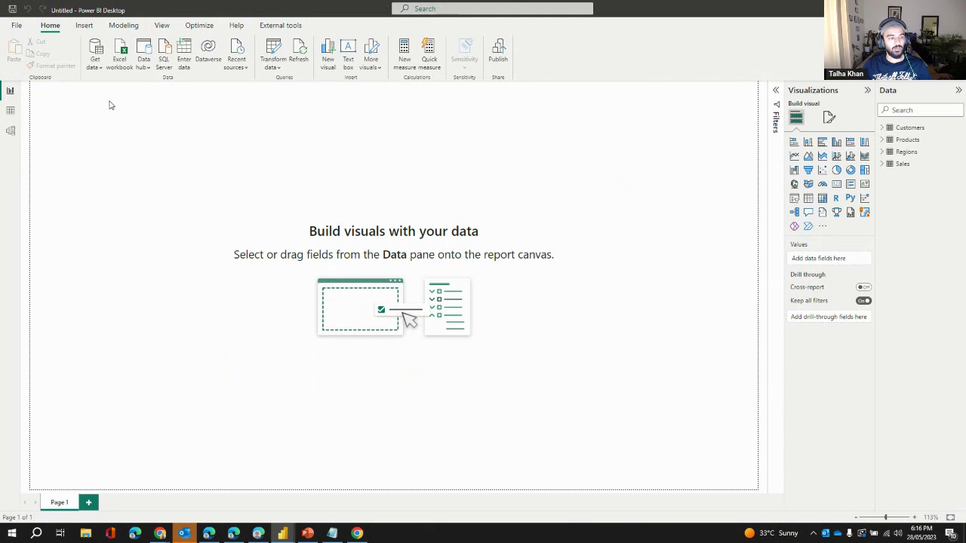
{"action": "left_click", "coordinate": [83, 26]}
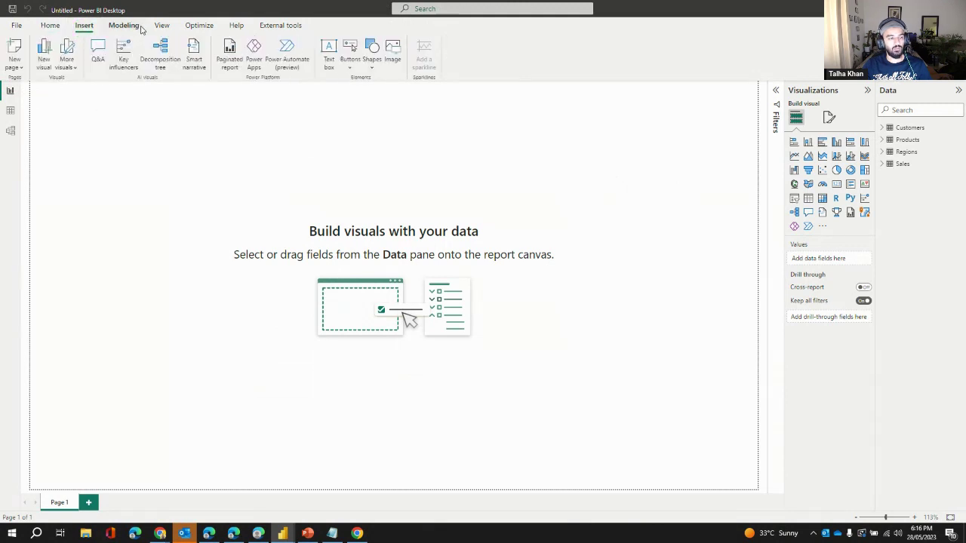
{"action": "left_click", "coordinate": [139, 27]}
{"action": "left_click", "coordinate": [160, 27]}
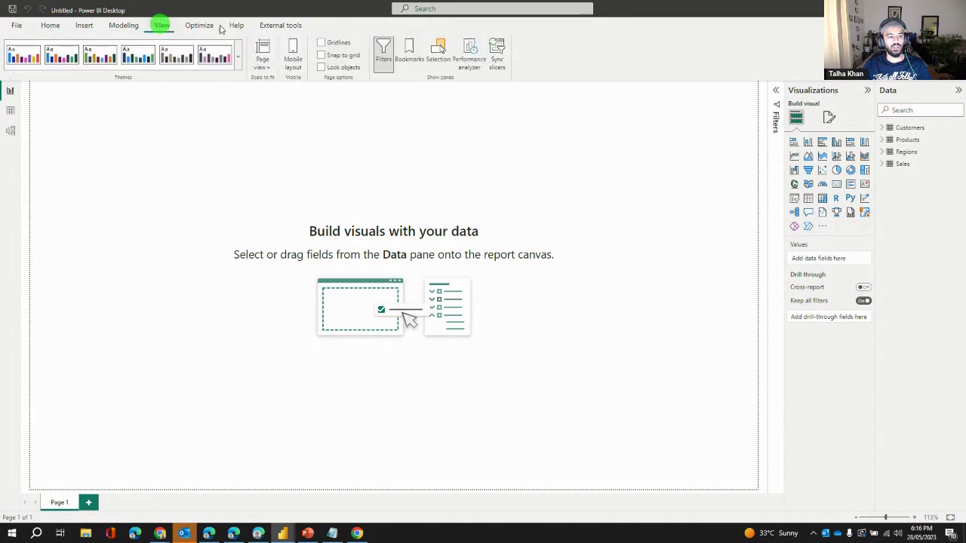
{"action": "left_click", "coordinate": [63, 28]}
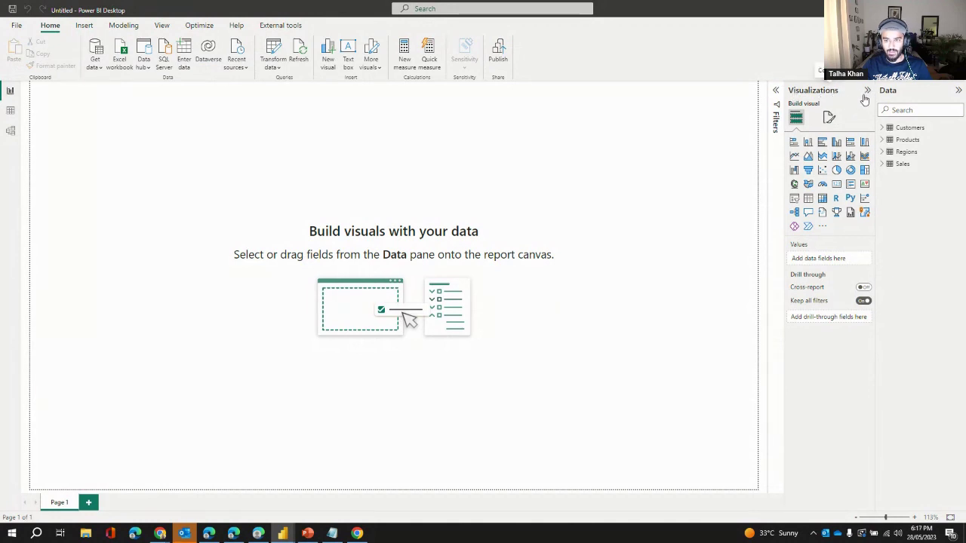
{"action": "left_click", "coordinate": [775, 91]}
{"action": "left_click", "coordinate": [775, 91]}
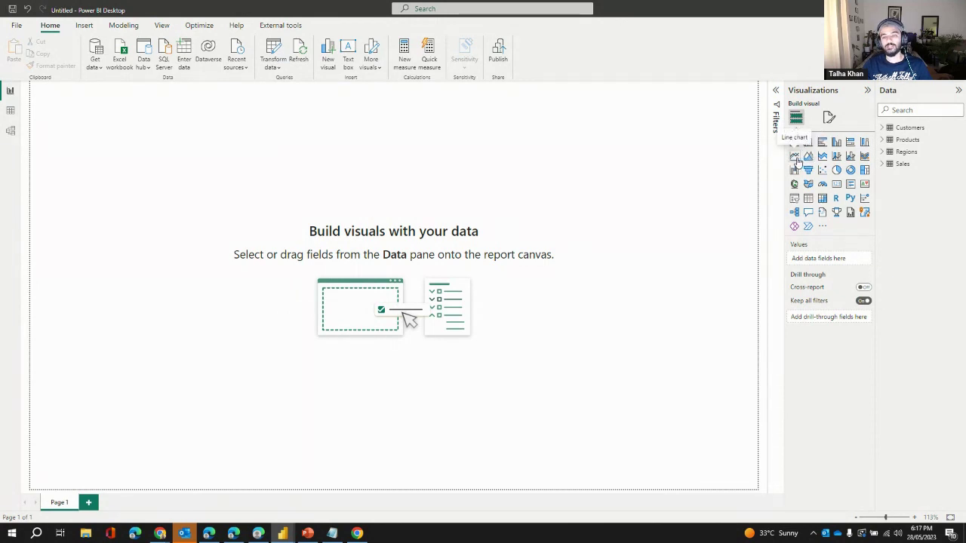
Step: Add a line chart in the upper middle of the blank page and plot Revenue from the Sales table on it
{"action": "left_click", "coordinate": [795, 156]}
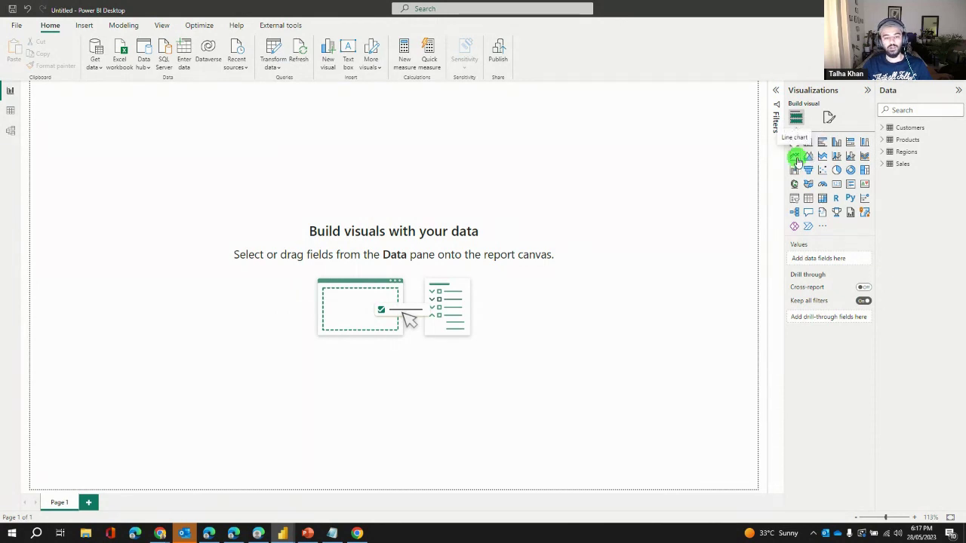
{"action": "left_click", "coordinate": [148, 174]}
{"action": "left_click_drag", "start_coordinate": [169, 193], "coordinate": [373, 233]}
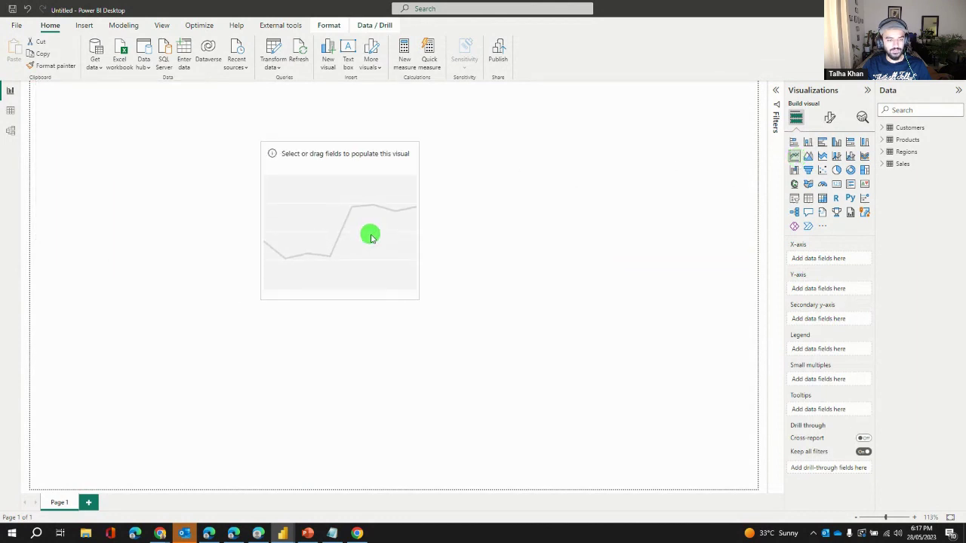
{"action": "left_click", "coordinate": [882, 164]}
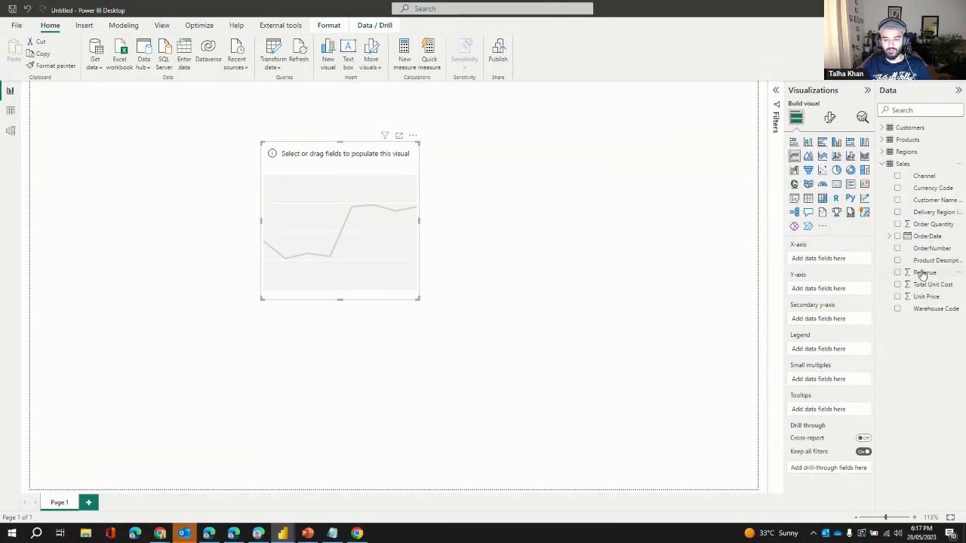
{"action": "left_click_drag", "start_coordinate": [923, 276], "coordinate": [312, 232]}
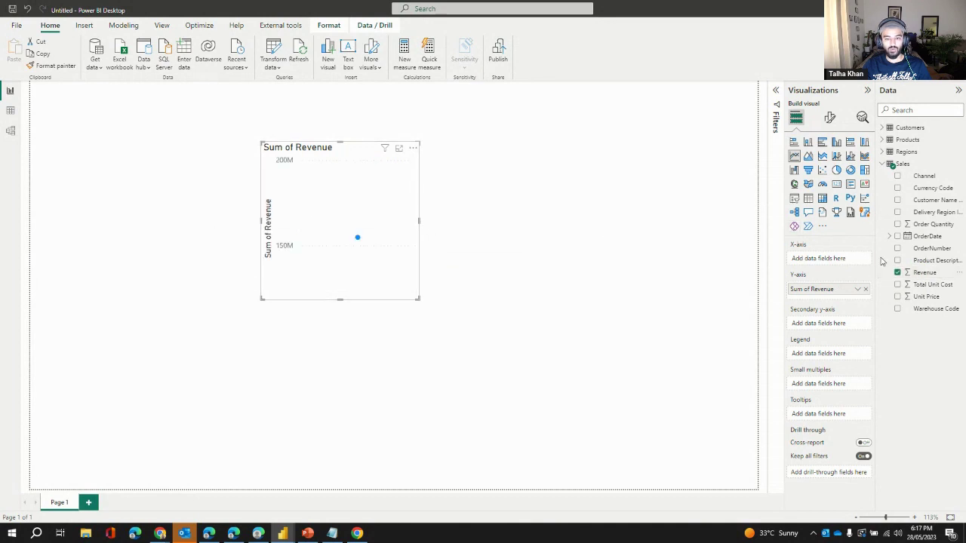
Step: Remove Revenue from the line chart and add it back to the Y-axis
{"action": "left_click", "coordinate": [864, 289]}
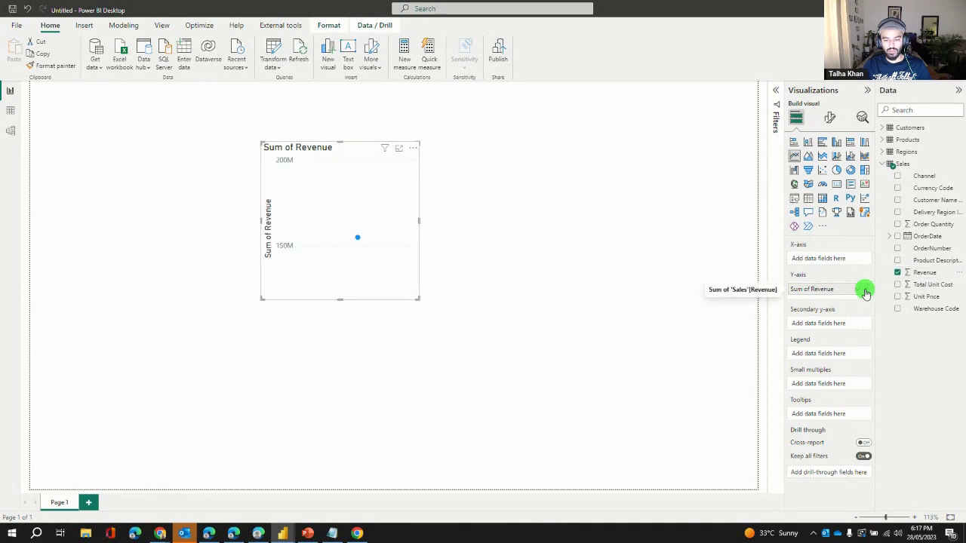
{"action": "left_click", "coordinate": [897, 273]}
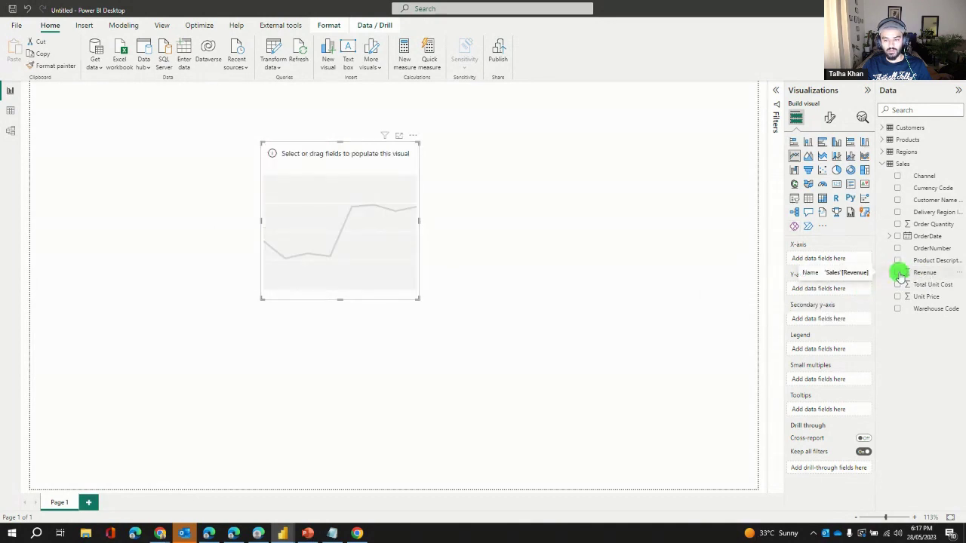
{"action": "left_click", "coordinate": [898, 273]}
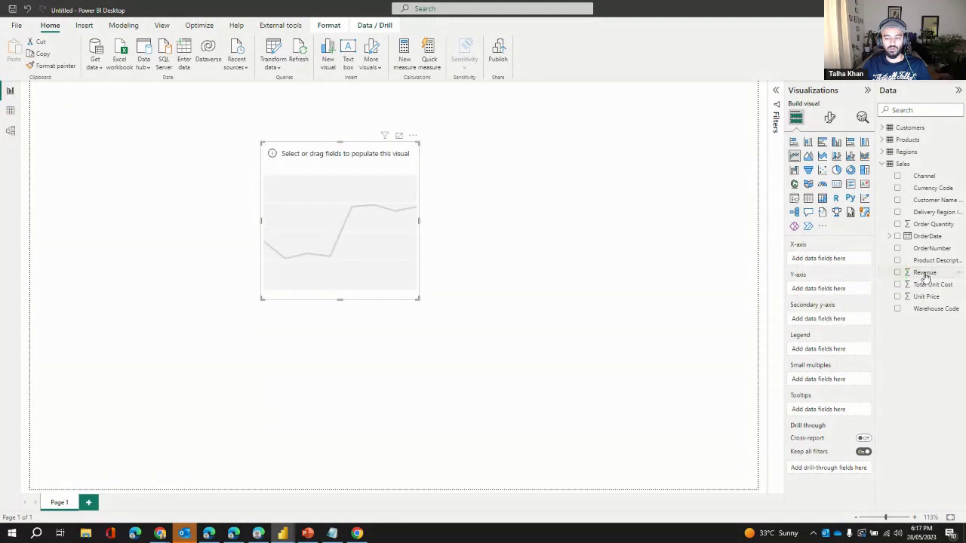
{"action": "left_click_drag", "start_coordinate": [911, 275], "coordinate": [831, 287]}
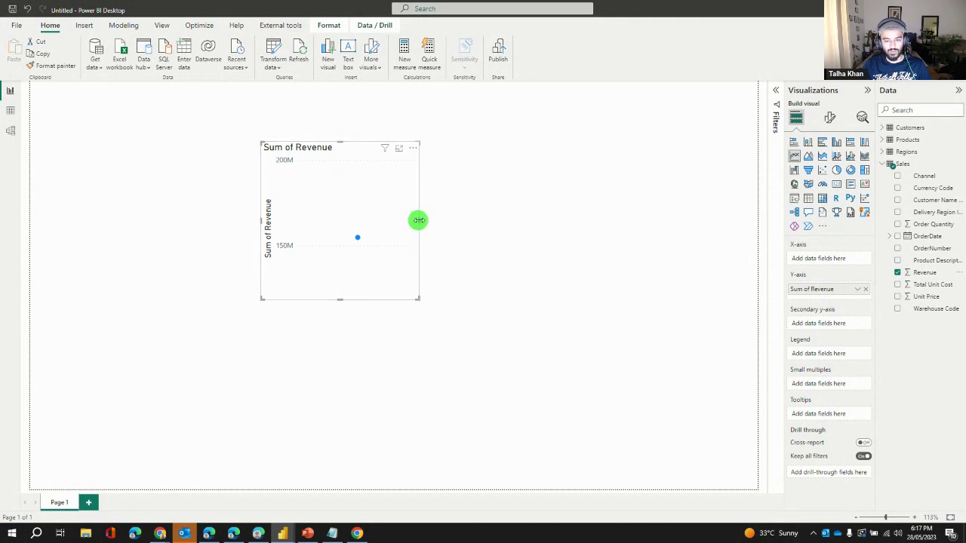
Step: Widen the line chart and plot OrderDate on the X-axis as plain dates instead of the date hierarchy
{"action": "left_click_drag", "start_coordinate": [439, 225], "coordinate": [622, 223]}
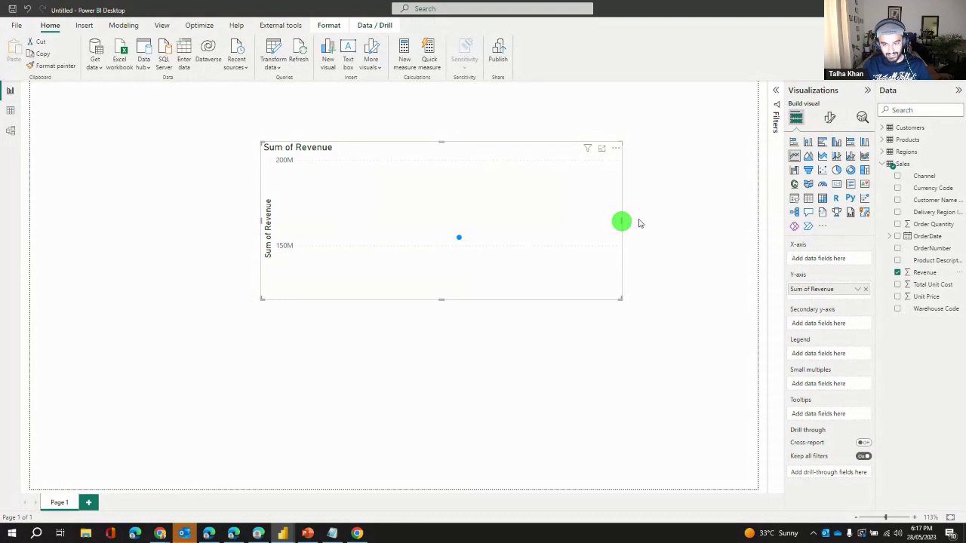
{"action": "left_click", "coordinate": [900, 237]}
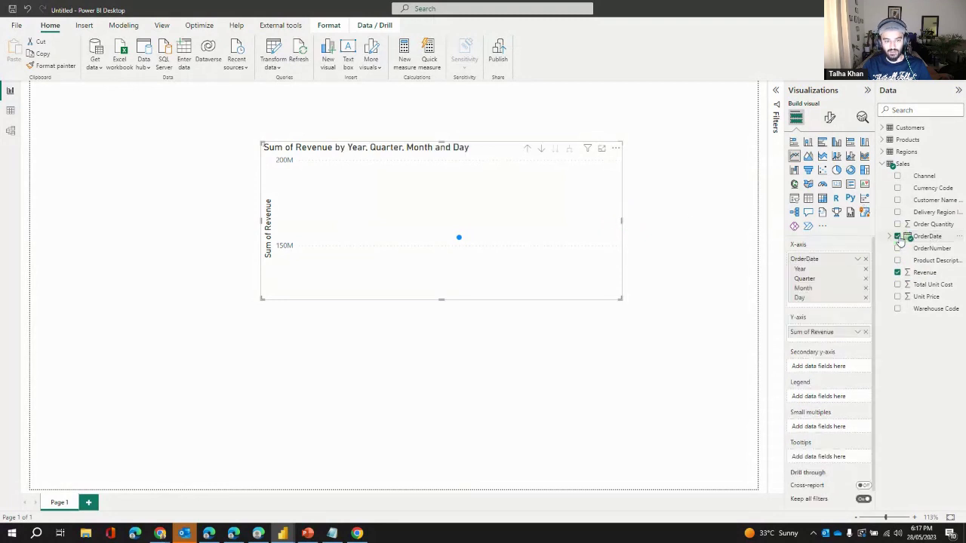
{"action": "left_click", "coordinate": [858, 260]}
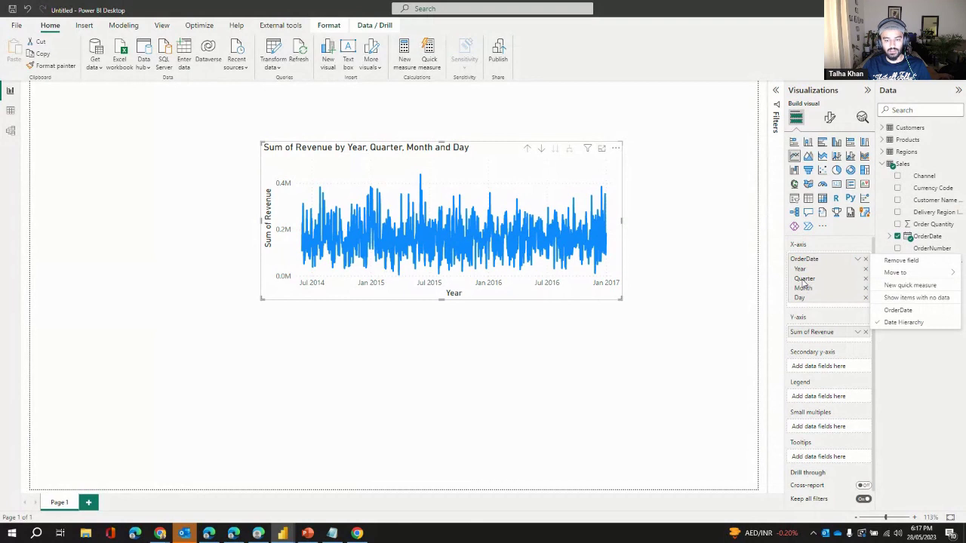
{"action": "left_click", "coordinate": [898, 310]}
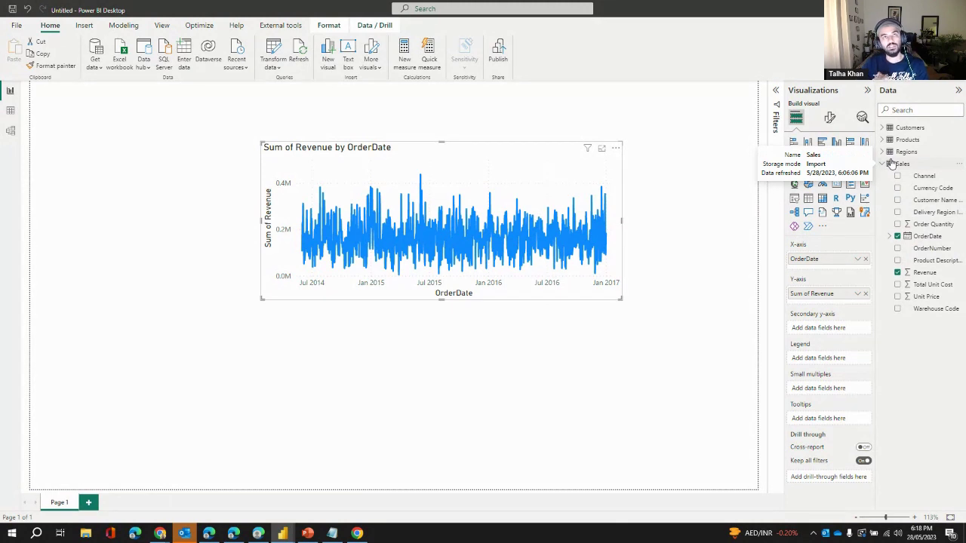
{"action": "left_click", "coordinate": [642, 127]}
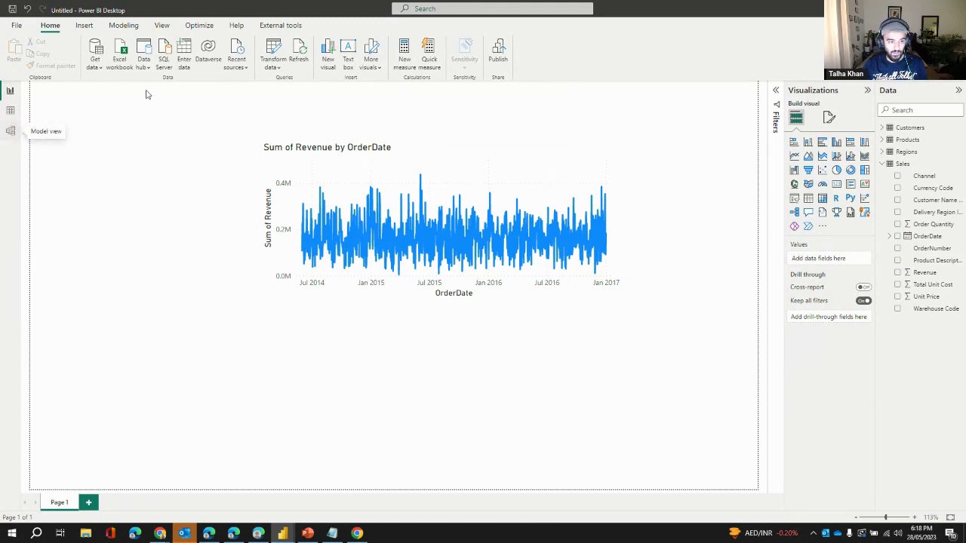
{"action": "left_click", "coordinate": [86, 28]}
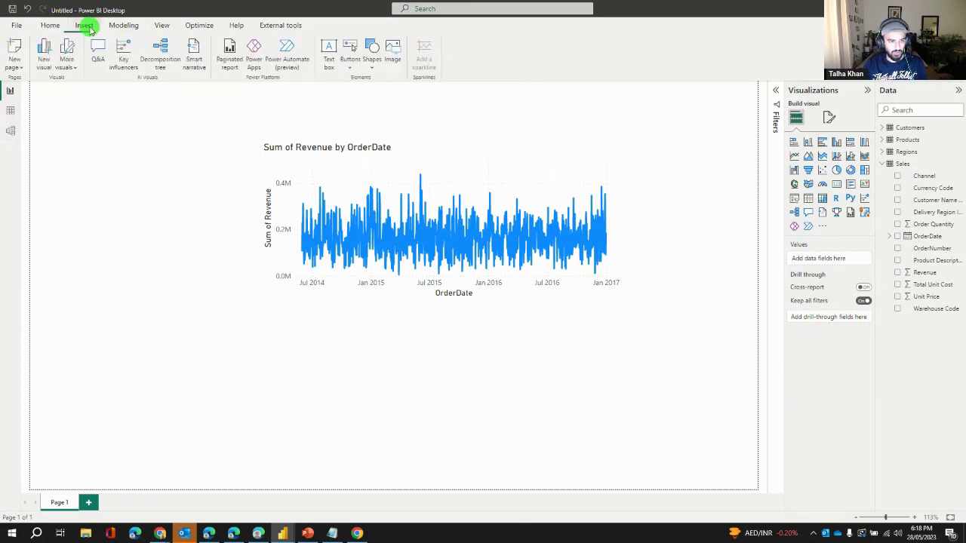
{"action": "left_click", "coordinate": [50, 24]}
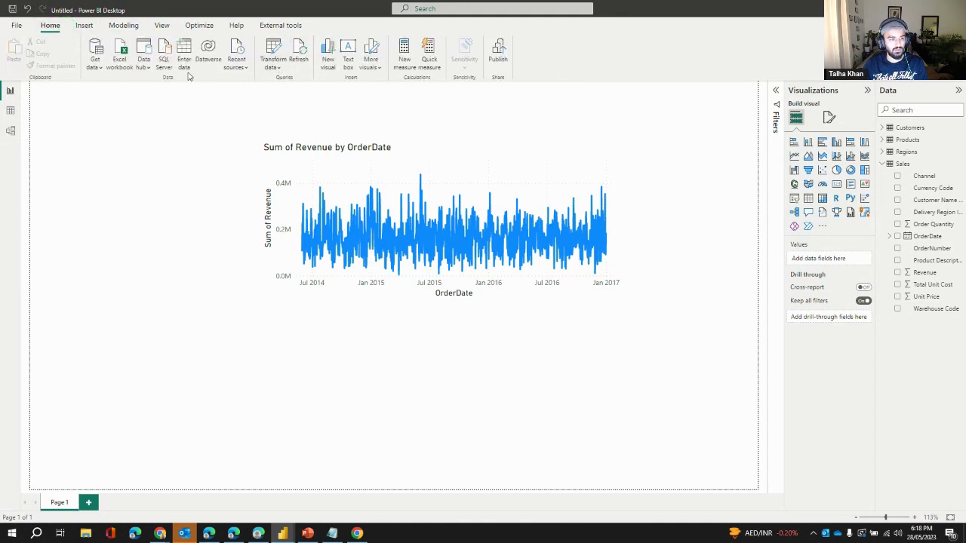
{"action": "left_click", "coordinate": [182, 189]}
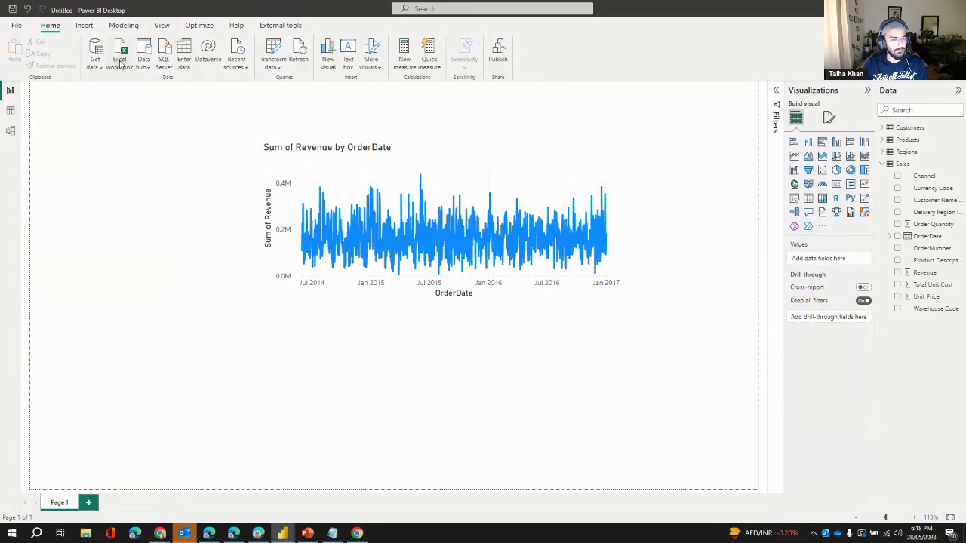
{"action": "left_click", "coordinate": [84, 27]}
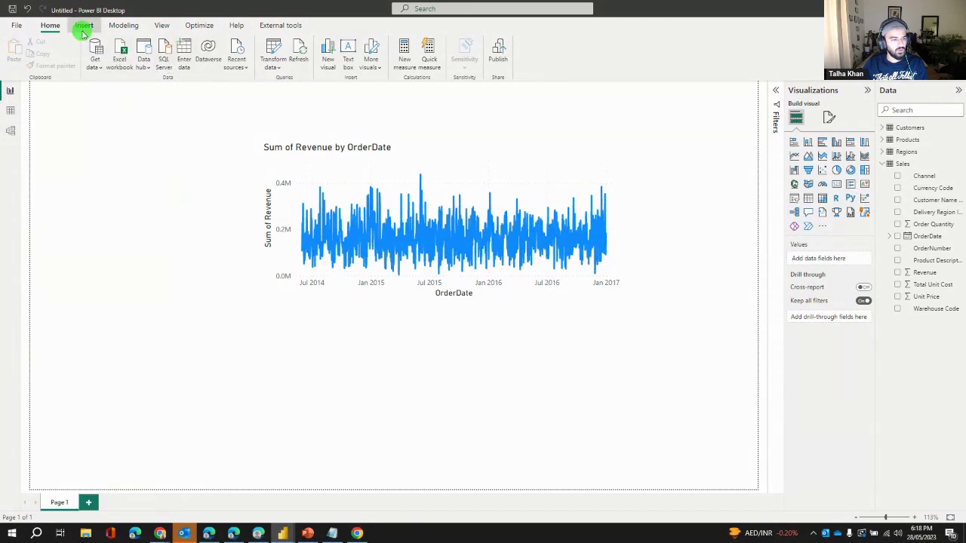
{"action": "left_click", "coordinate": [51, 26]}
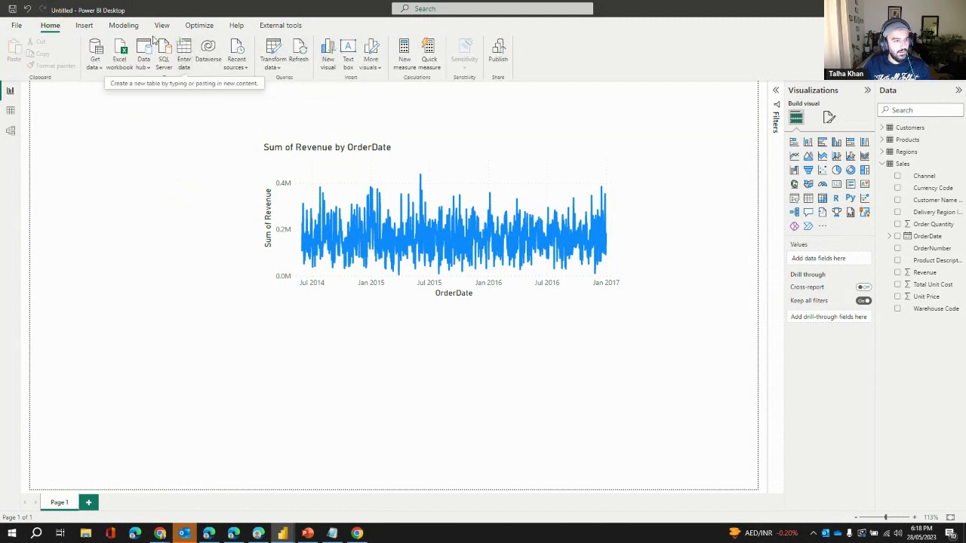
Step: Create a calculated table named Date and start its formula with the CALENDAR function
{"action": "left_click", "coordinate": [123, 25]}
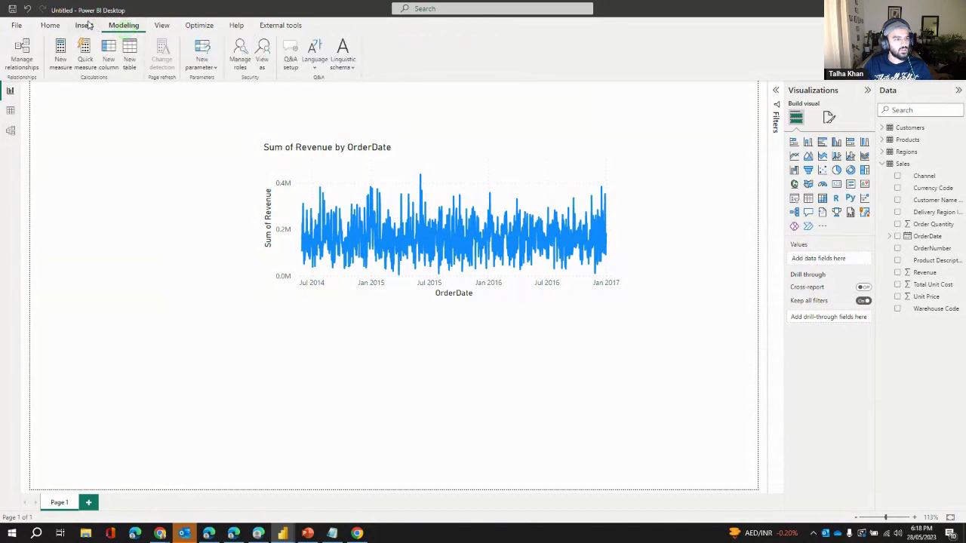
{"action": "left_click", "coordinate": [125, 65]}
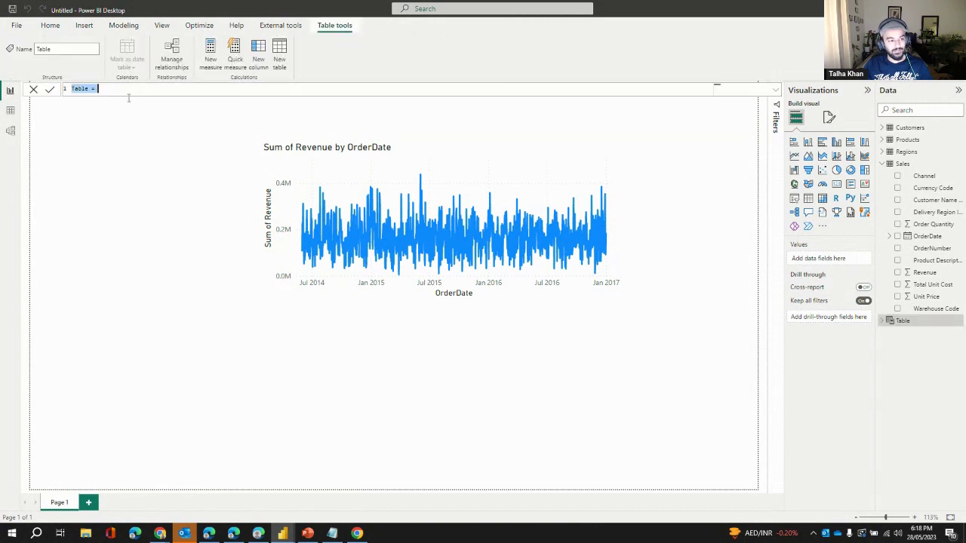
{"action": "type", "text": "Date"}
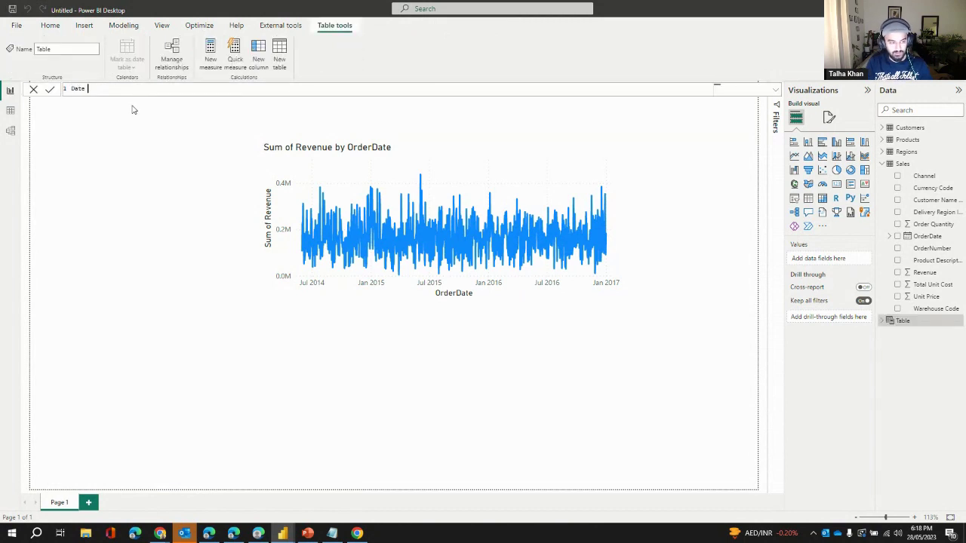
{"action": "type", "text": " ="}
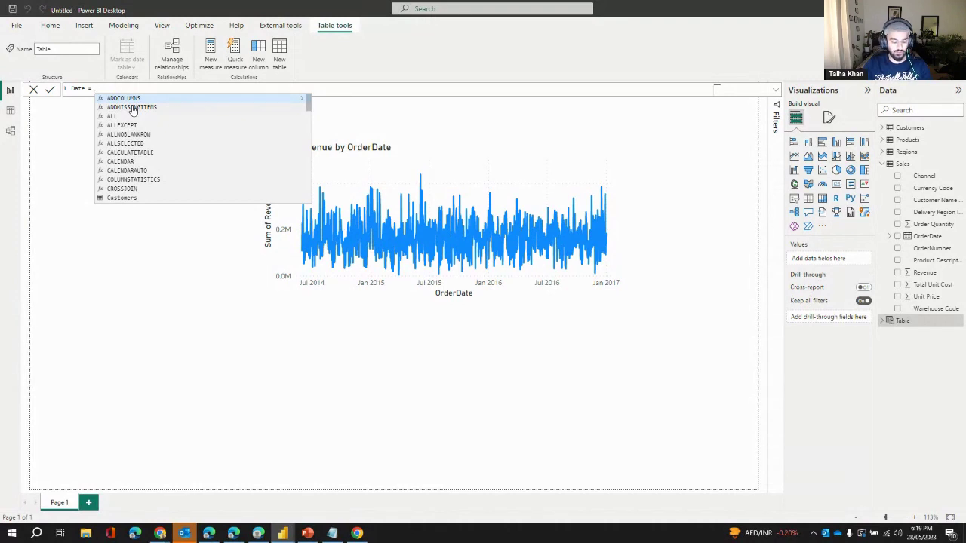
{"action": "type", "text": " cal"}
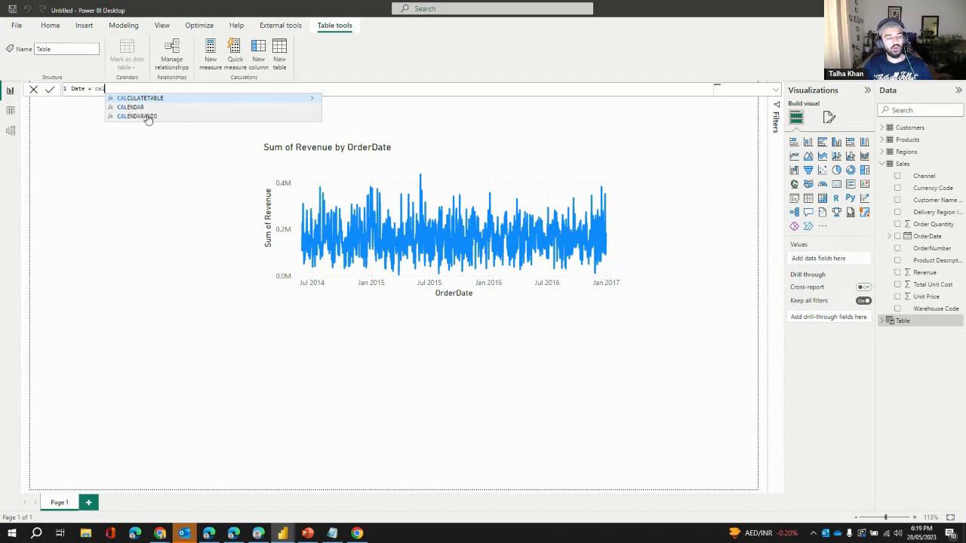
{"action": "left_click", "coordinate": [148, 116]}
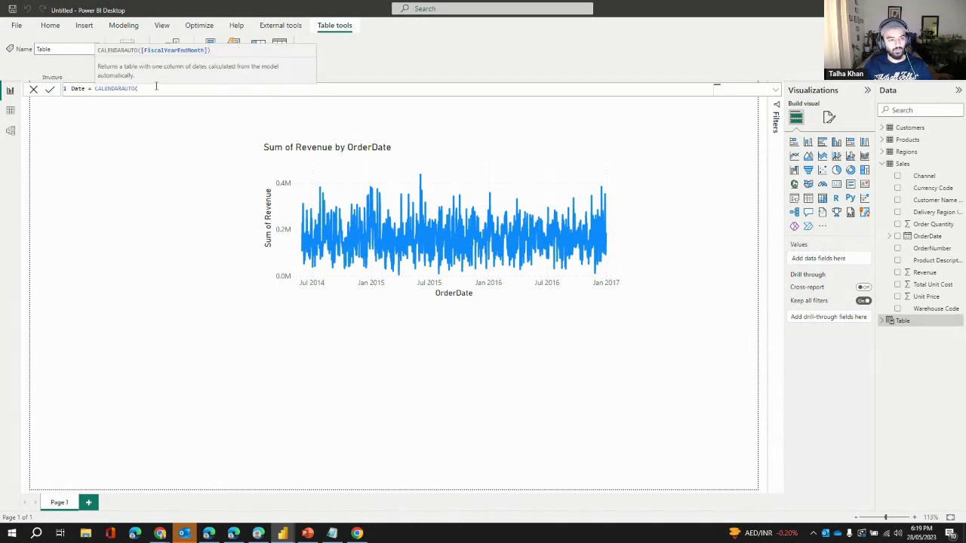
{"action": "key", "text": "BackSpace"}
{"action": "key", "text": "BackSpace"}
{"action": "key", "text": "BackSpace"}
{"action": "key", "text": "BackSpace"}
{"action": "key", "text": "BackSpace"}
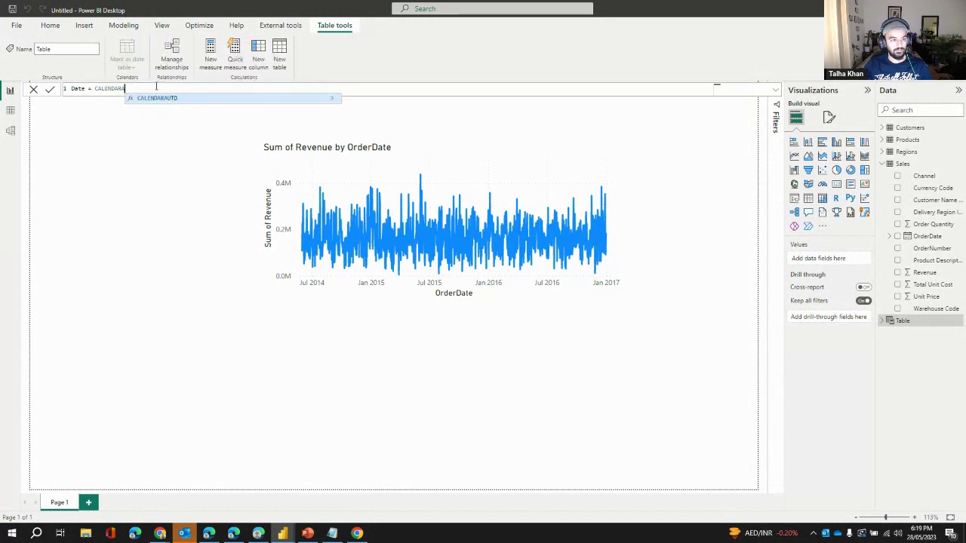
{"action": "type", "text": "("}
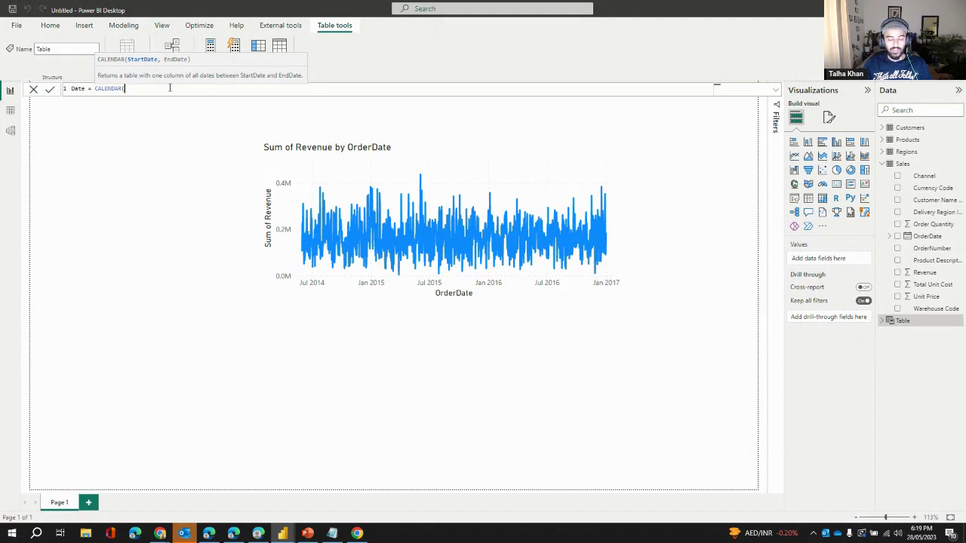
Step: Enter MIN of Sales[OrderDate] as the start date argument of the CALENDAR function
{"action": "type", "text": "MIN"}
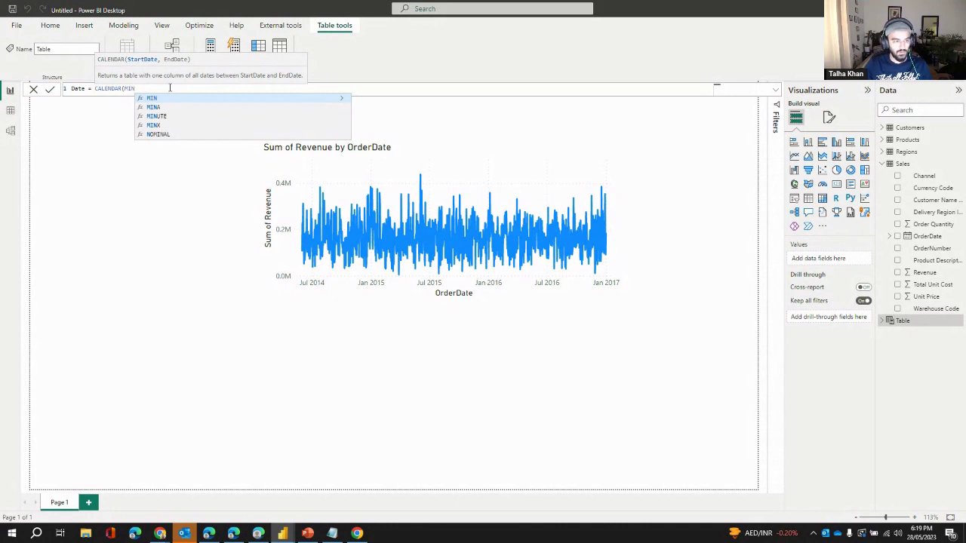
{"action": "type", "text": "(date"}
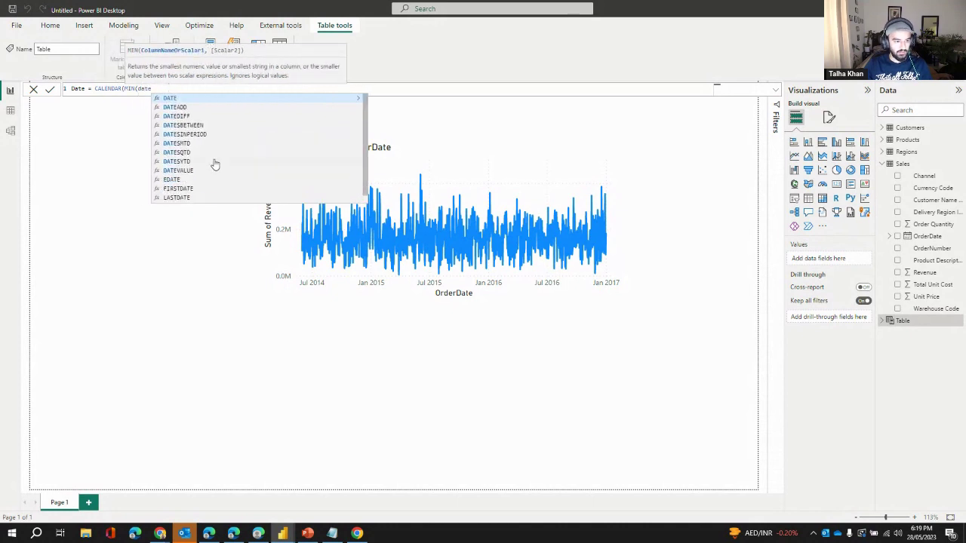
{"action": "left_click", "coordinate": [186, 199]}
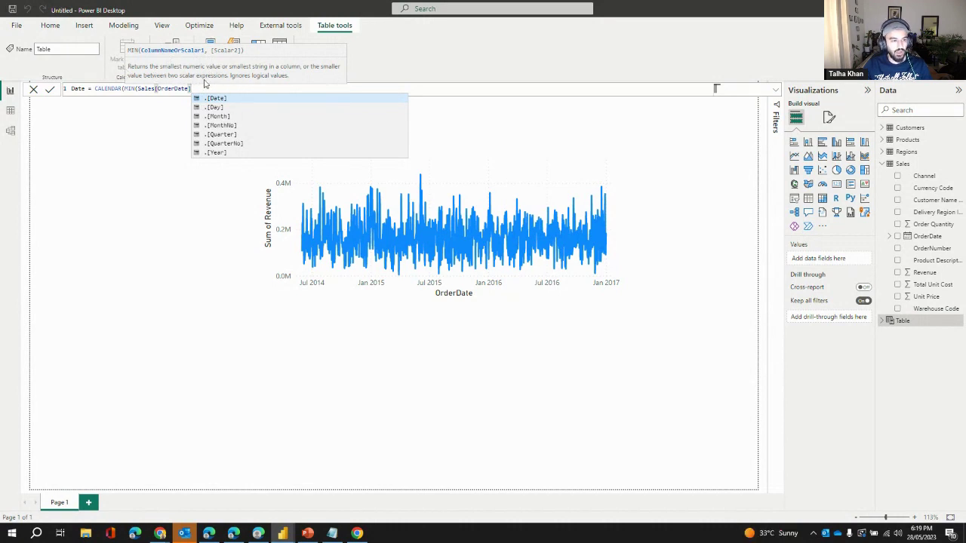
{"action": "type", "text": "),"}
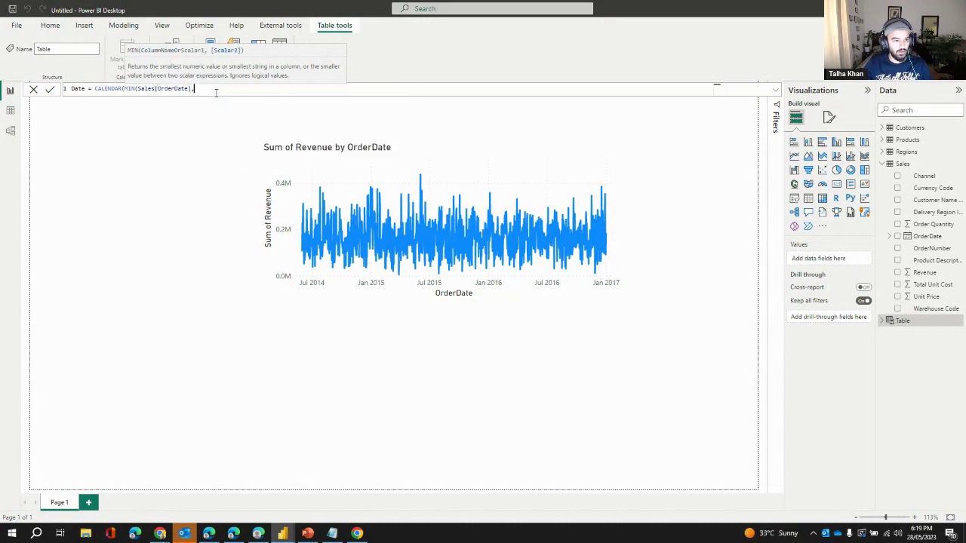
Step: Add MAX of Sales[OrderDate] as the end date argument, close the Date table's formula and commit it
{"action": "type", "text": " M"}
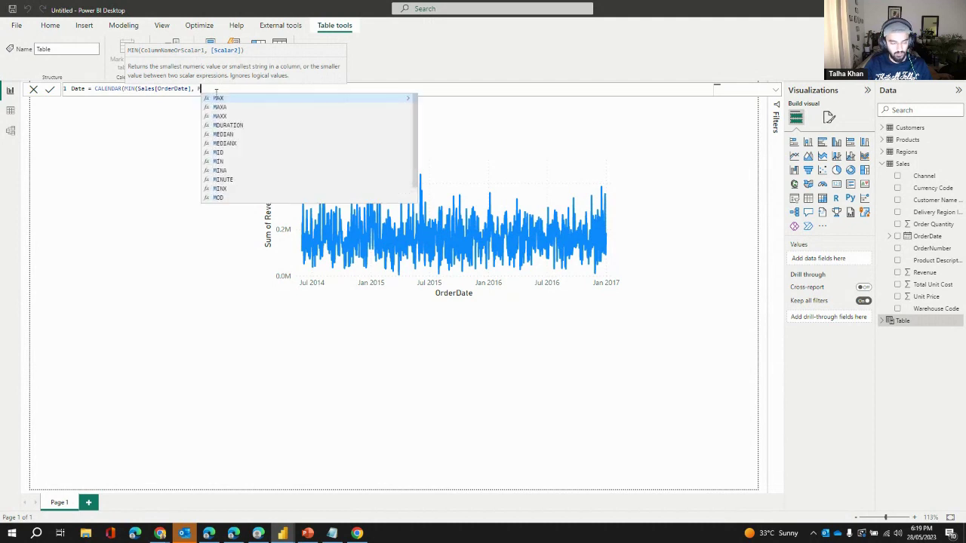
{"action": "type", "text": "AX(date"}
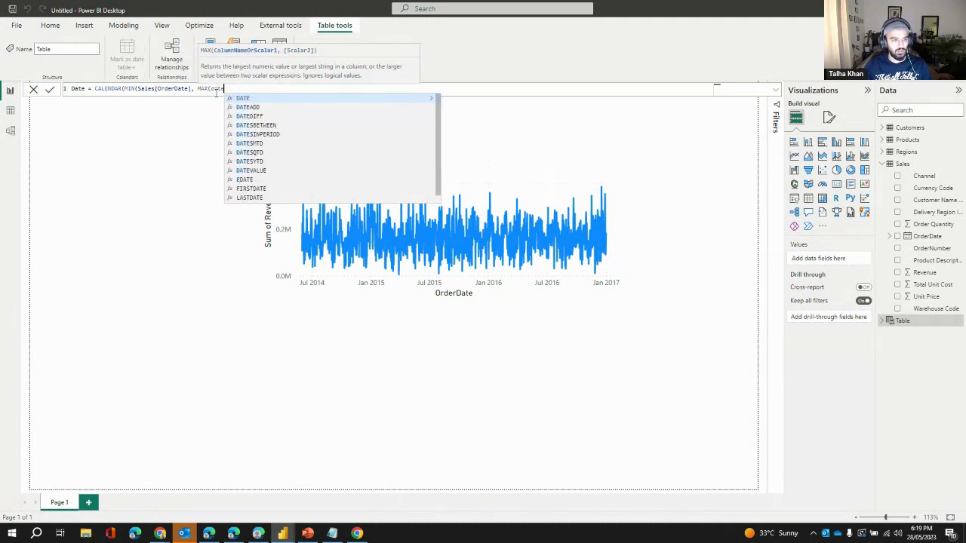
{"action": "left_click", "coordinate": [271, 199]}
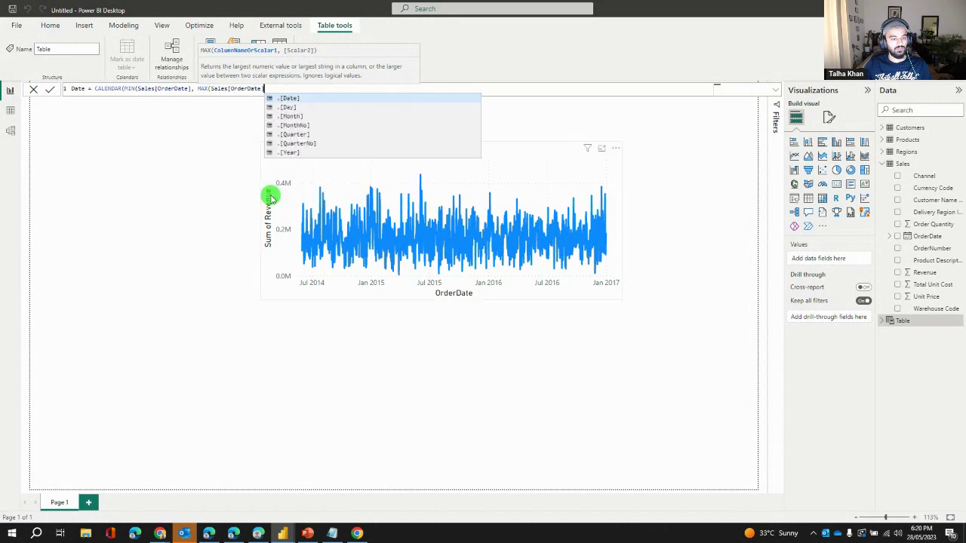
{"action": "type", "text": ")"}
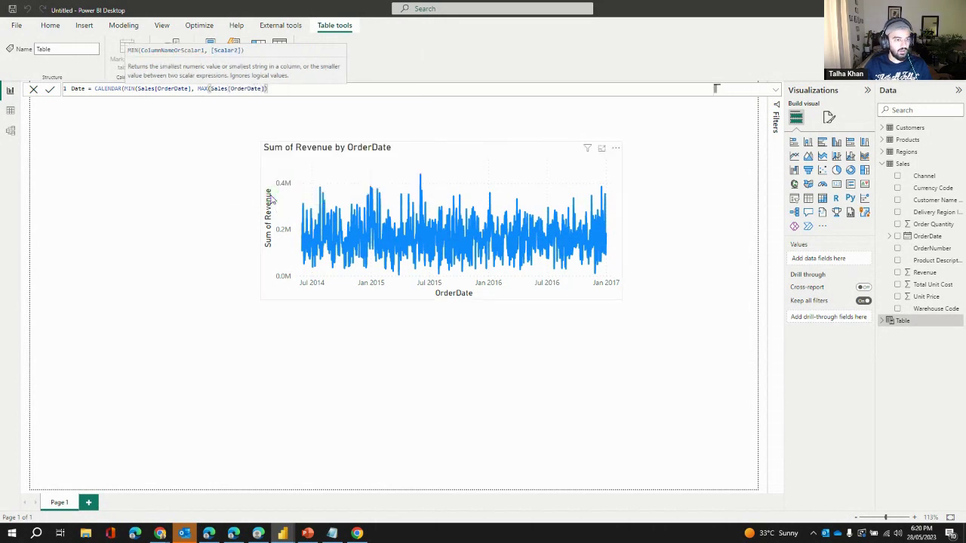
{"action": "type", "text": ")"}
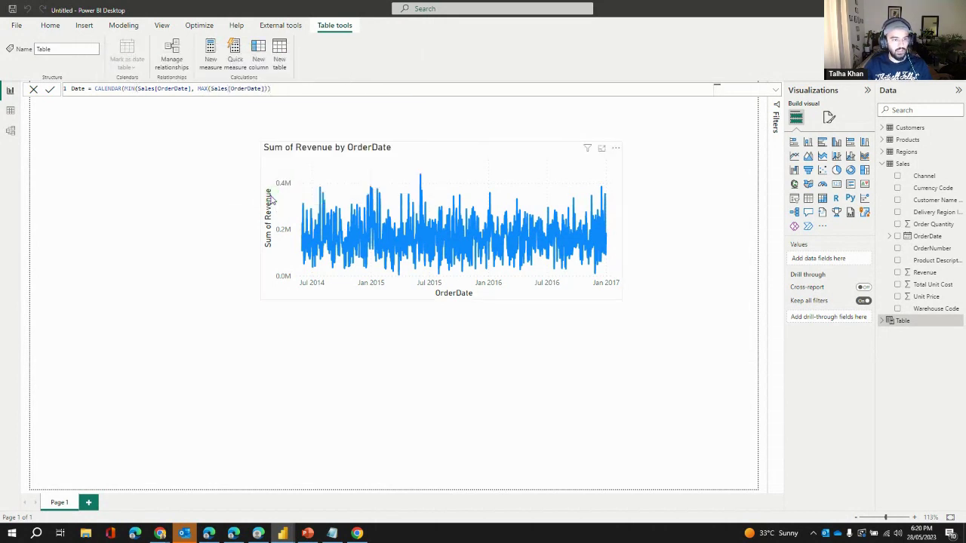
{"action": "type", "text": ")"}
{"action": "key", "text": "Return"}
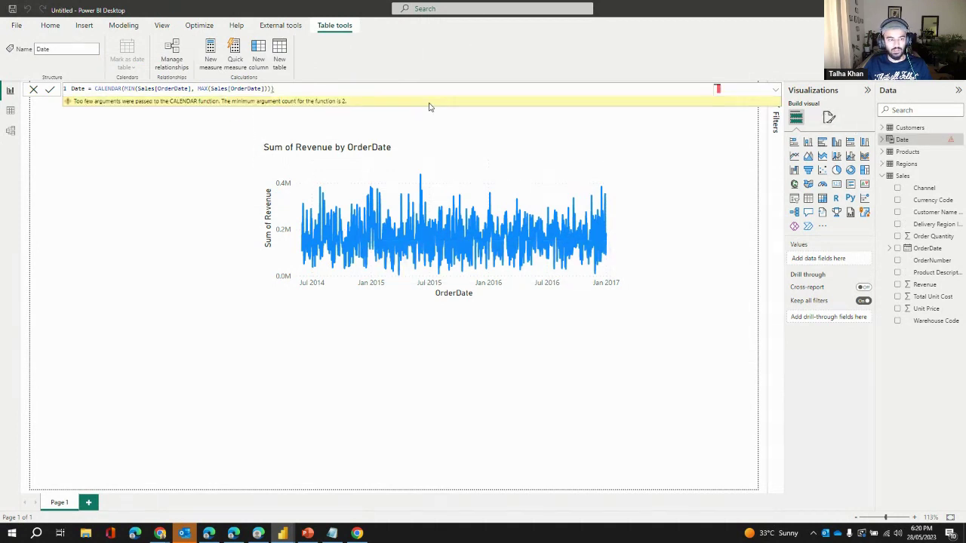
Step: Correct the parentheses so the formula reads Date = CALENDAR(MIN(Sales[OrderDate]), MAX(Sales[OrderDate])) and commit it
{"action": "left_click", "coordinate": [318, 89]}
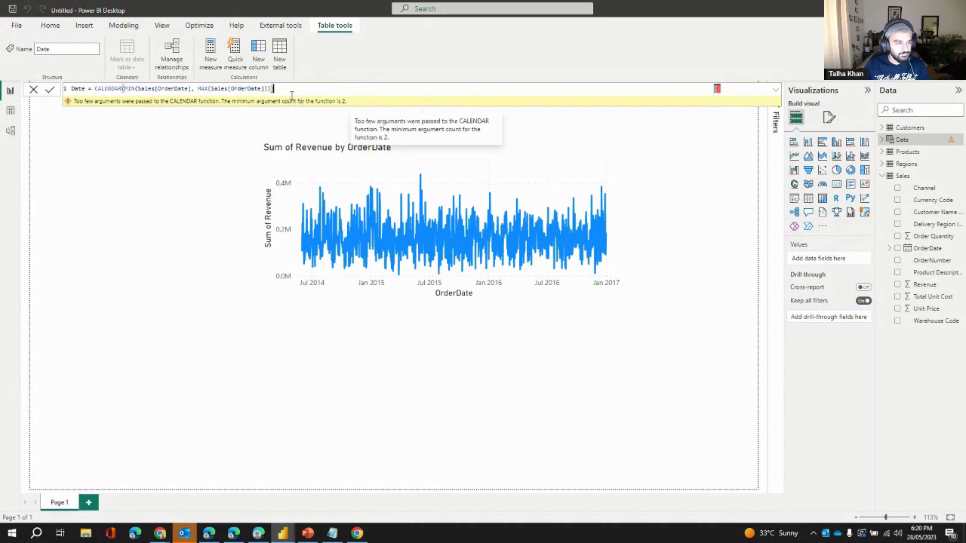
{"action": "key", "text": "BackSpace"}
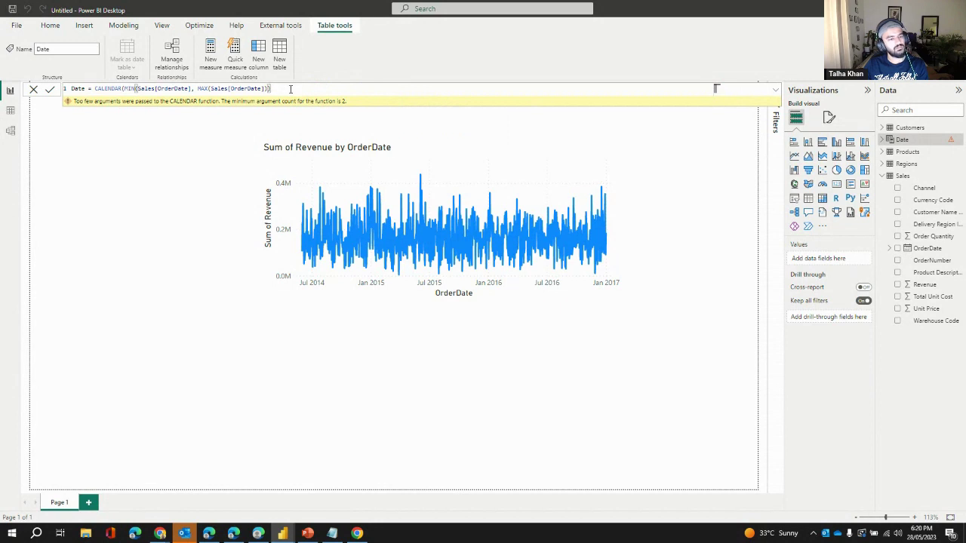
{"action": "key", "text": "BackSpace"}
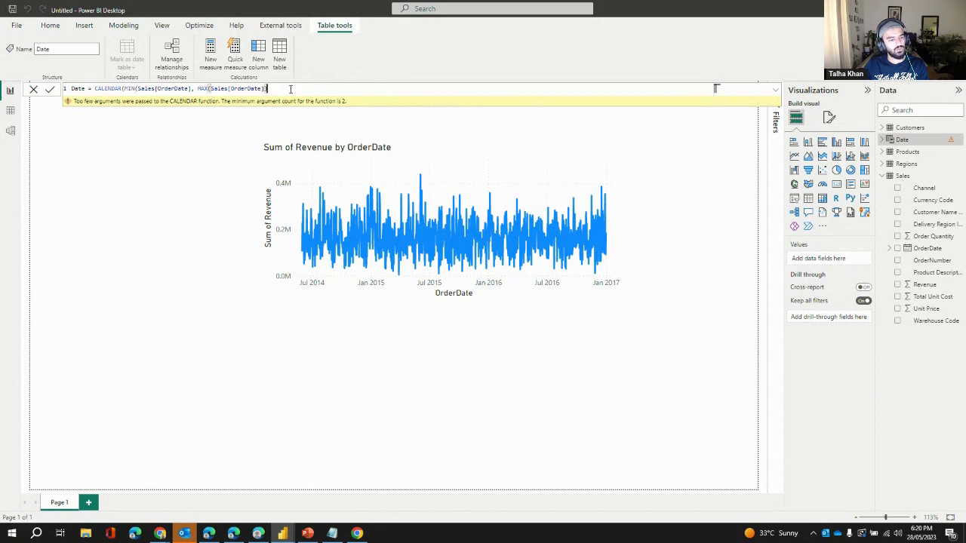
{"action": "left_click", "coordinate": [196, 89]}
{"action": "type", "text": ","}
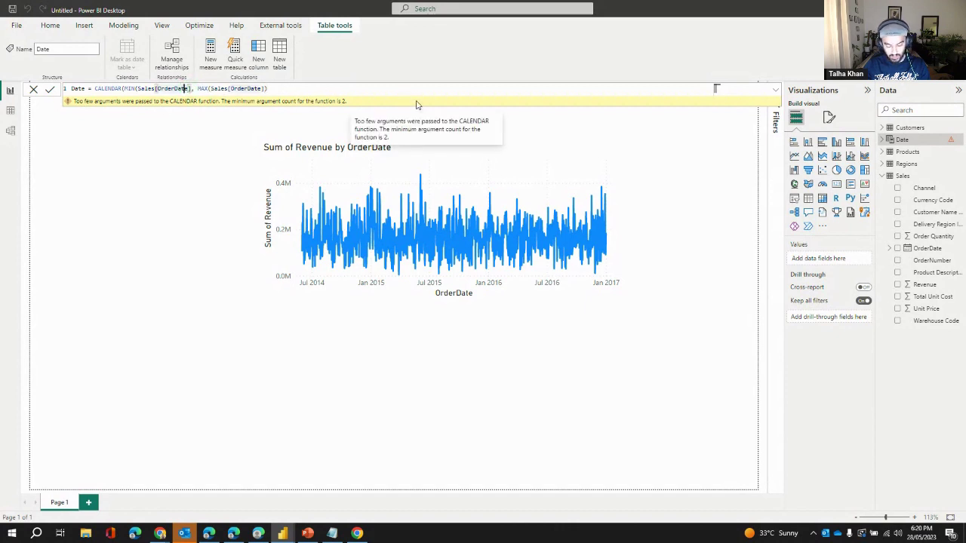
{"action": "type", "text": ")"}
{"action": "key", "text": "BackSpace"}
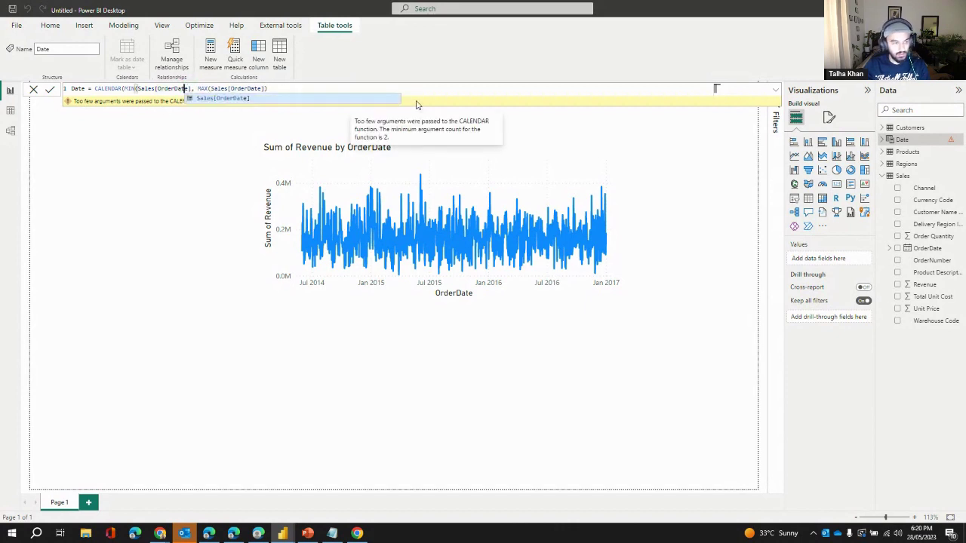
{"action": "key", "text": "Right"}
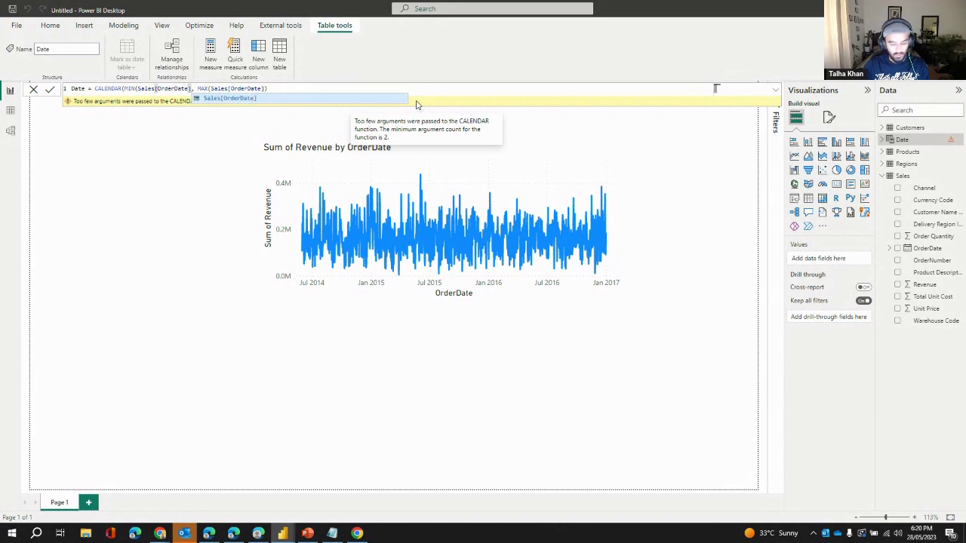
{"action": "type", "text": ")"}
{"action": "left_click", "coordinate": [380, 89]}
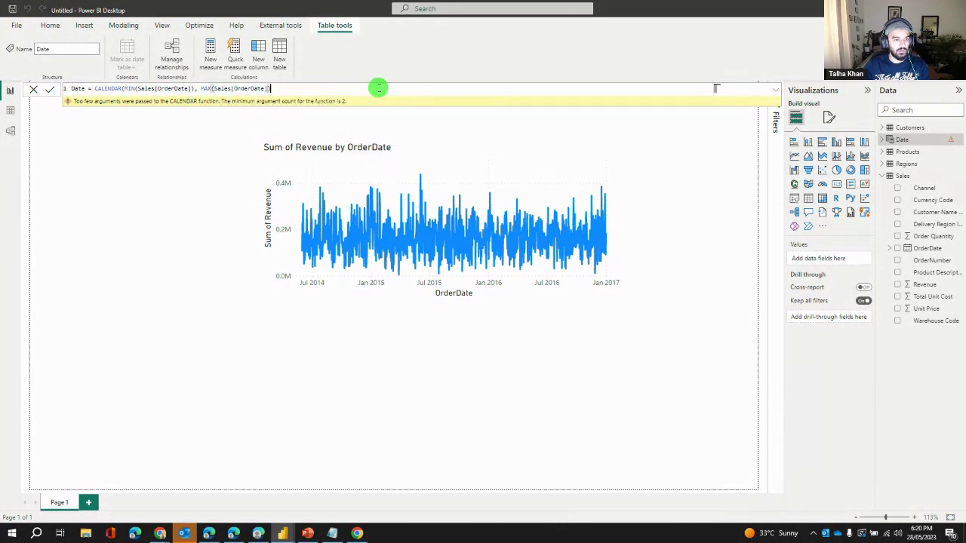
{"action": "type", "text": ")"}
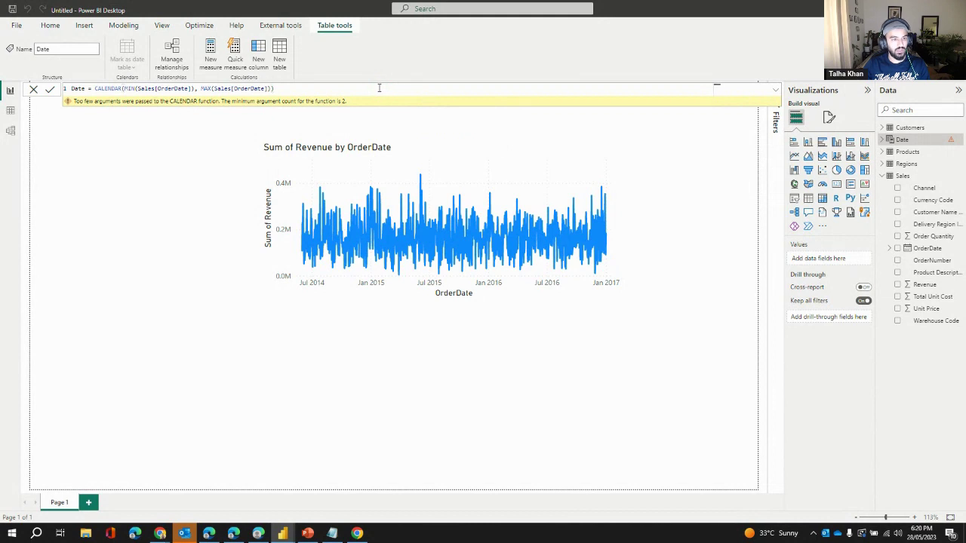
{"action": "key", "text": "Return"}
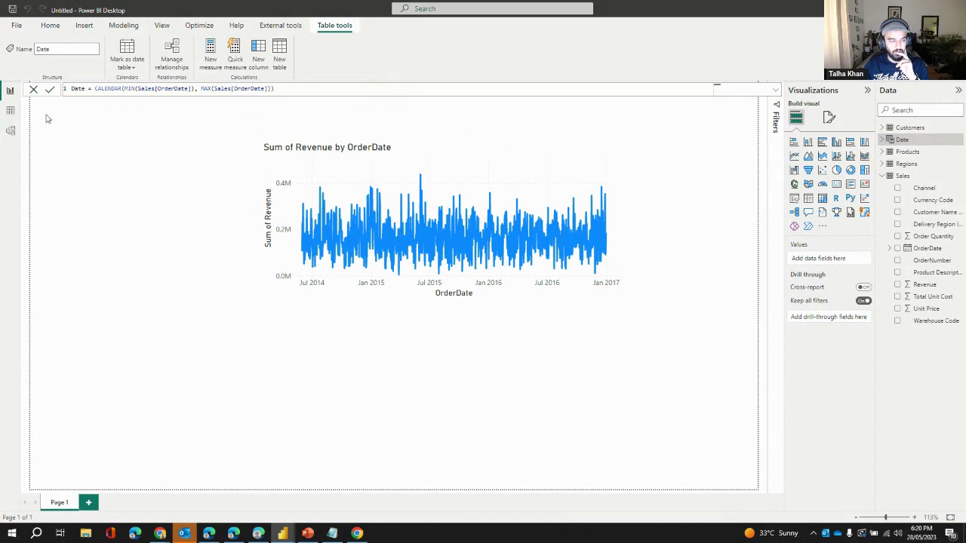
Step: Format the Date column of the Date table as 14/03/2001 (dd/mm/yyyy) in the data view
{"action": "left_click", "coordinate": [16, 113]}
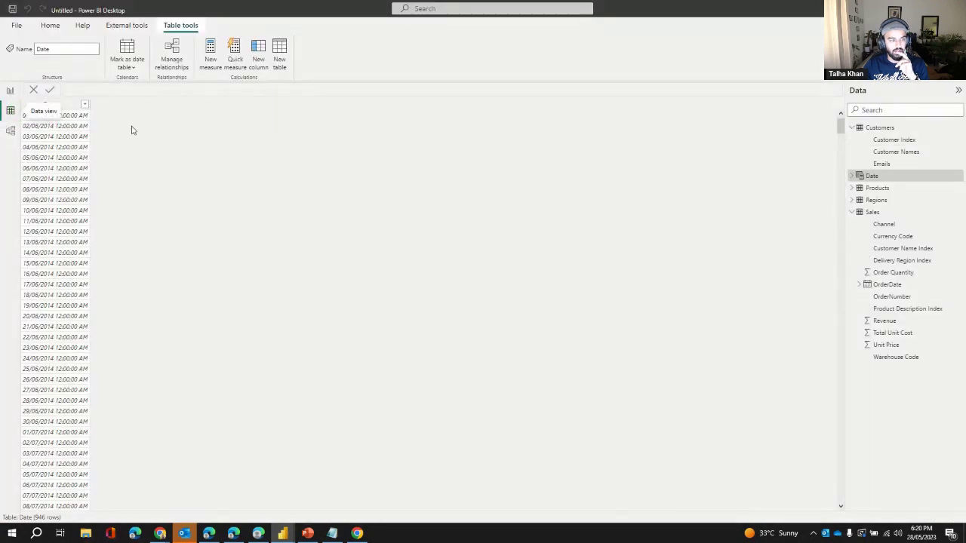
{"action": "left_click", "coordinate": [50, 105]}
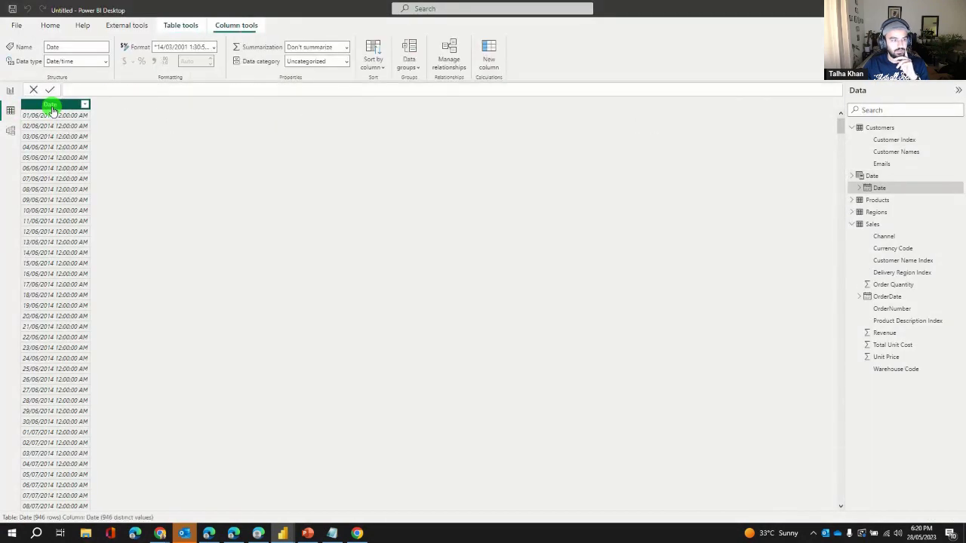
{"action": "left_click", "coordinate": [210, 47]}
{"action": "left_click", "coordinate": [213, 47]}
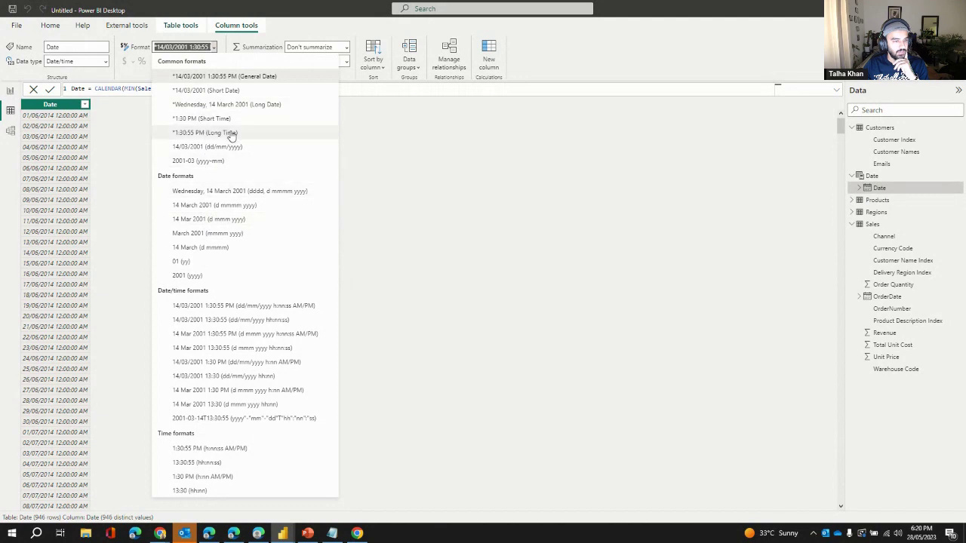
{"action": "left_click", "coordinate": [254, 148]}
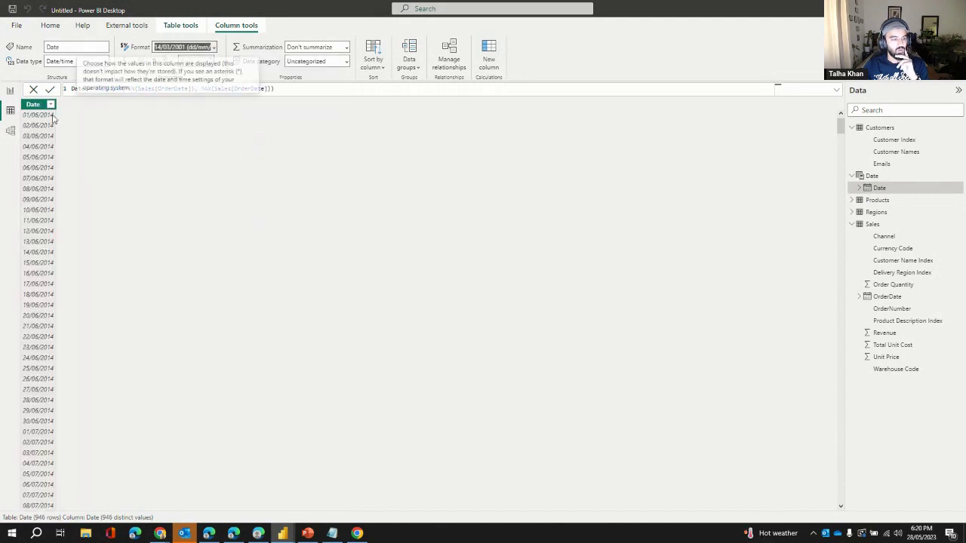
Step: Return to the report view, open the Power Query Editor and add a blank query
{"action": "left_click", "coordinate": [11, 95]}
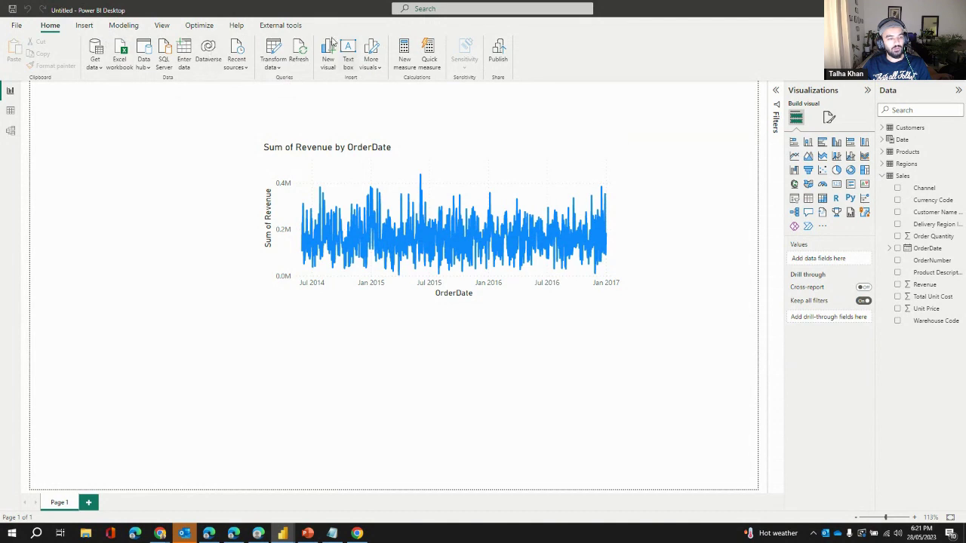
{"action": "left_click", "coordinate": [273, 47]}
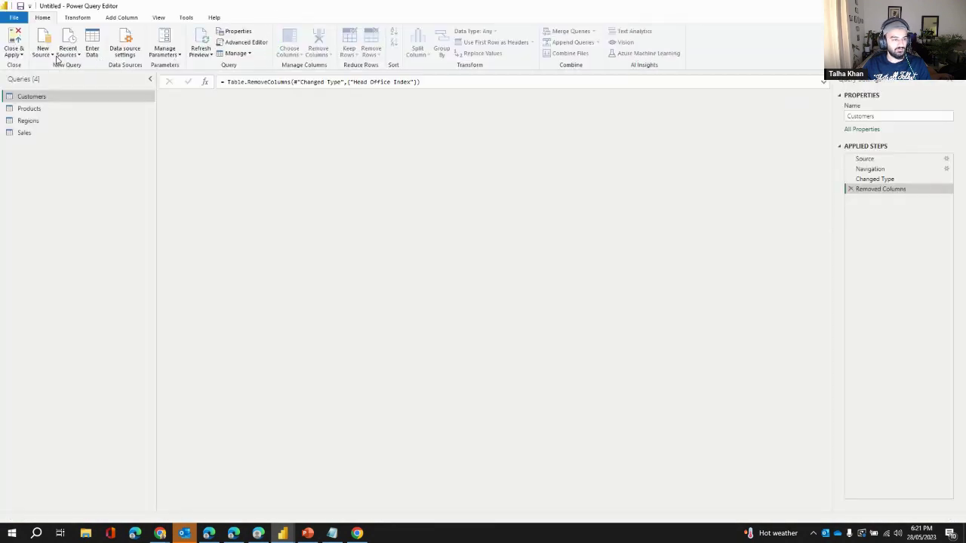
{"action": "left_click", "coordinate": [46, 53]}
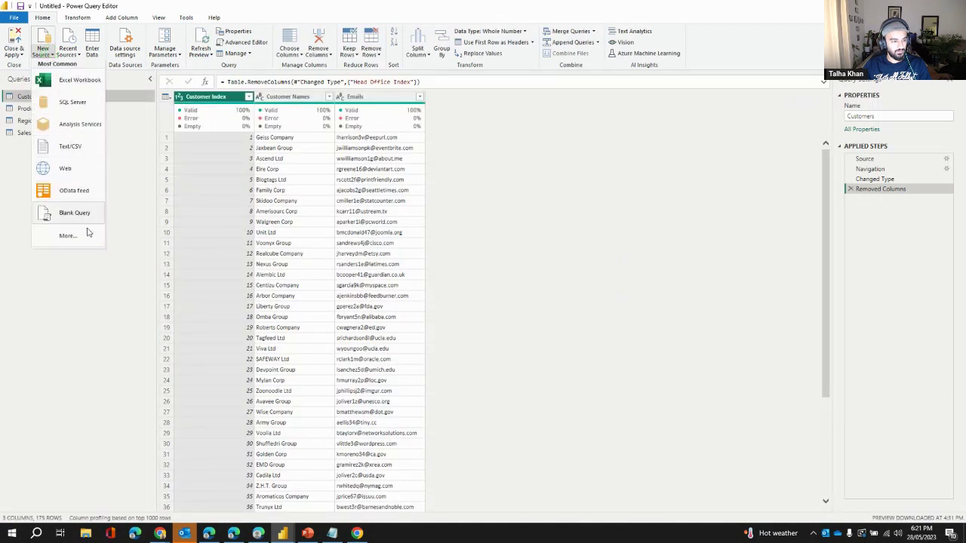
{"action": "left_click", "coordinate": [66, 214]}
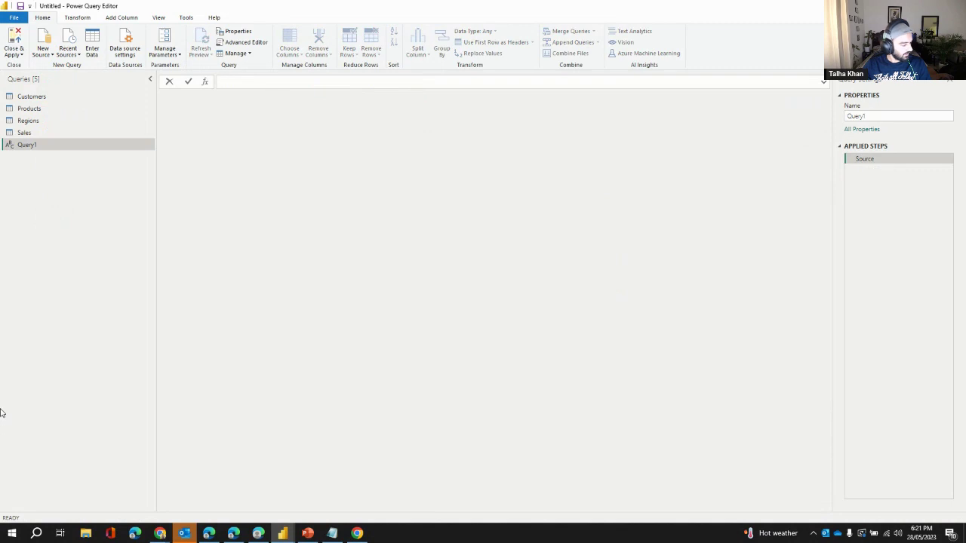
Step: Switch to Notepad, copy the entire fnDateTable code from the Power BI Date Table code file, and return to Power Query Editor
{"action": "left_click", "coordinate": [332, 533]}
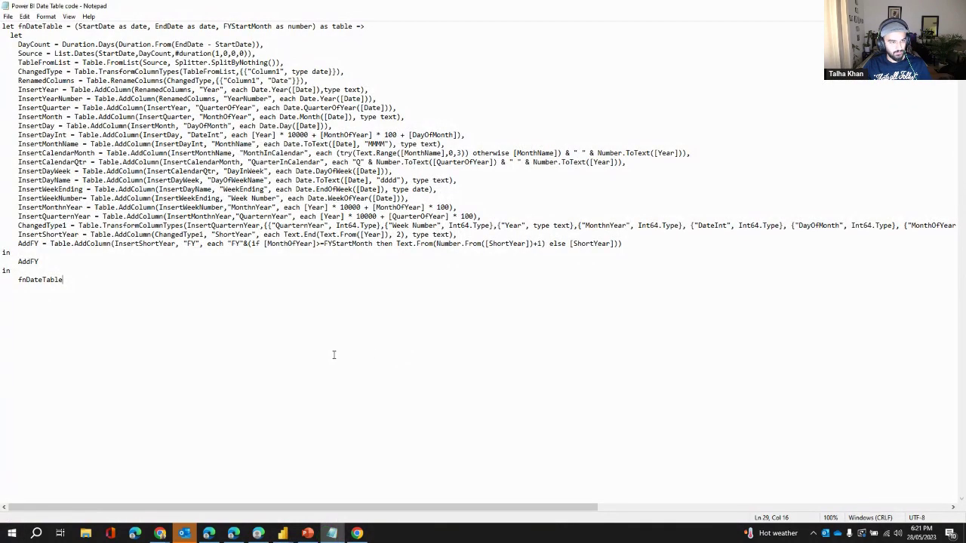
{"action": "key", "text": "ctrl+a"}
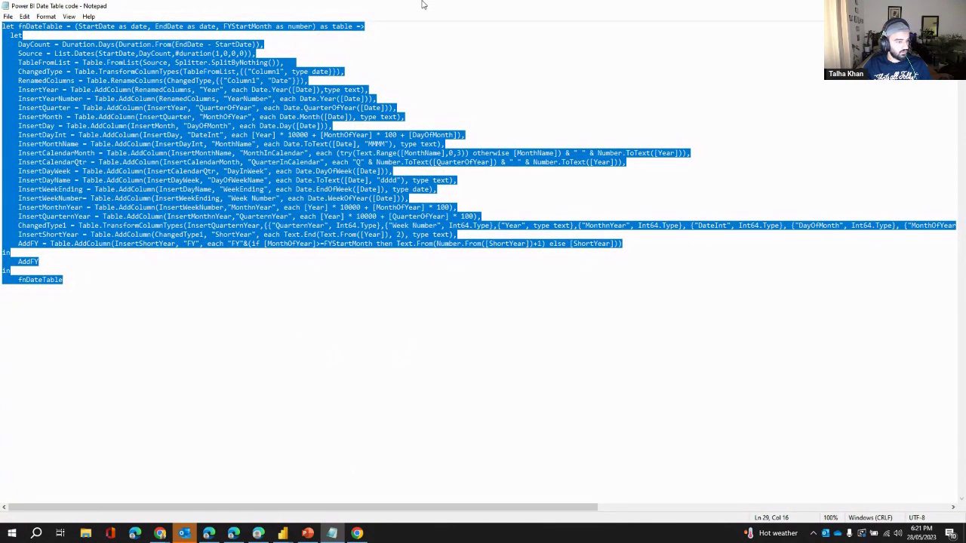
{"action": "key", "text": "alt+Tab"}
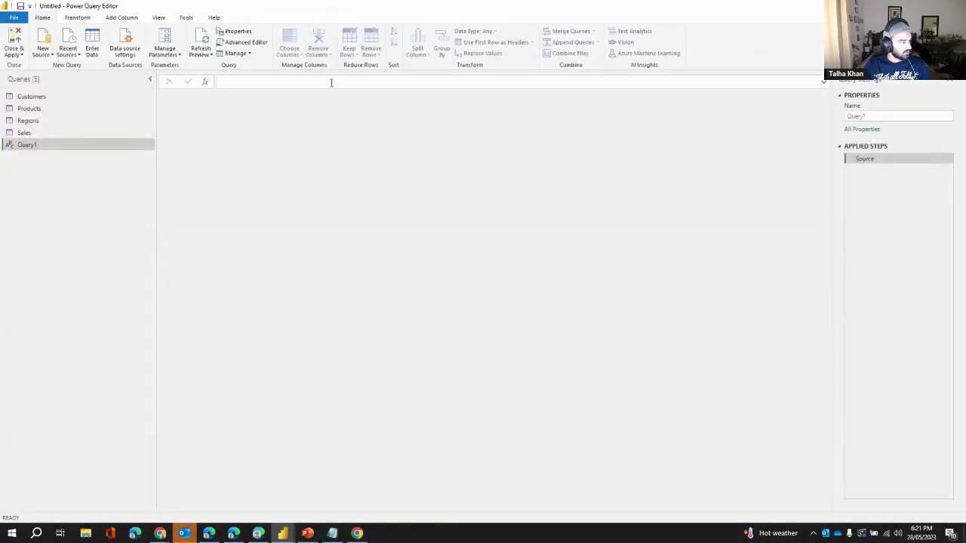
{"action": "key", "text": "ctrl+v"}
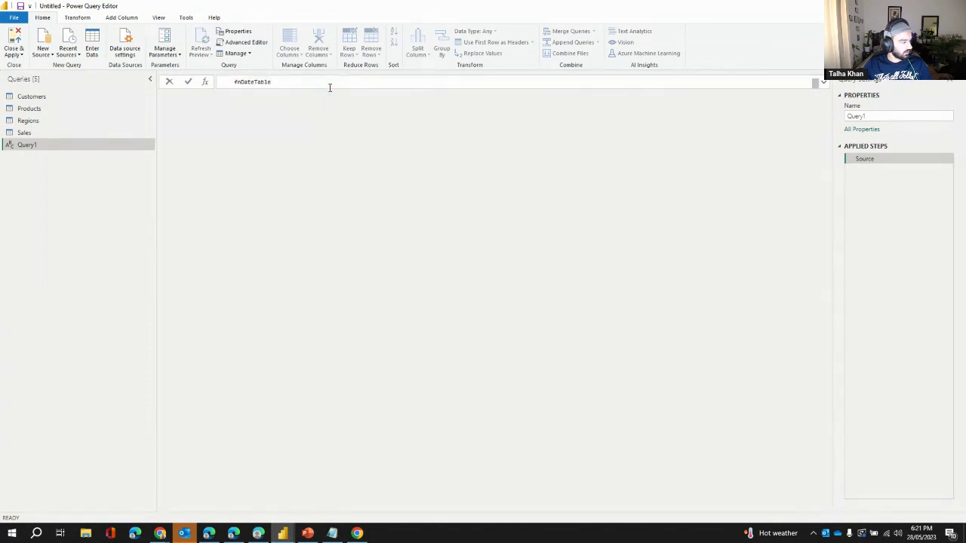
{"action": "key", "text": "ctrl+a"}
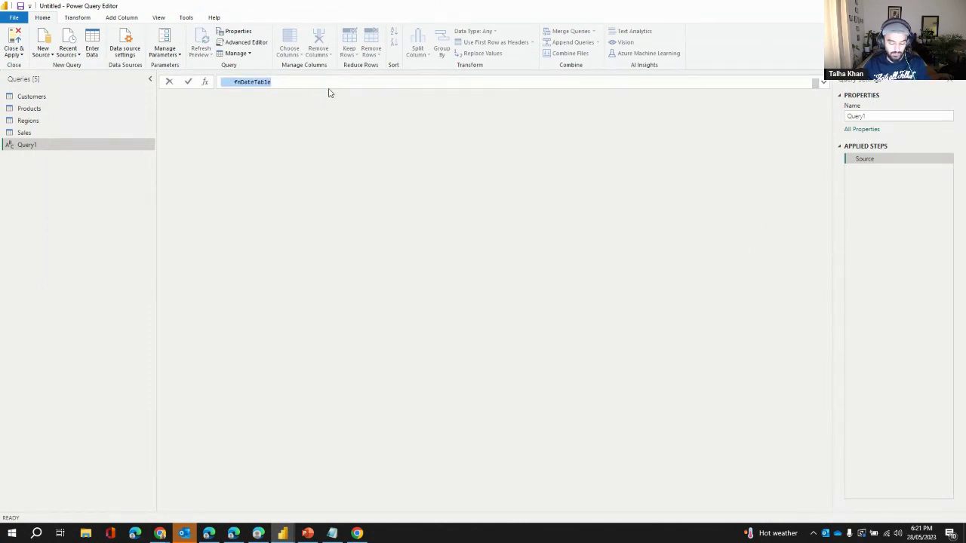
{"action": "key", "text": "BackSpace"}
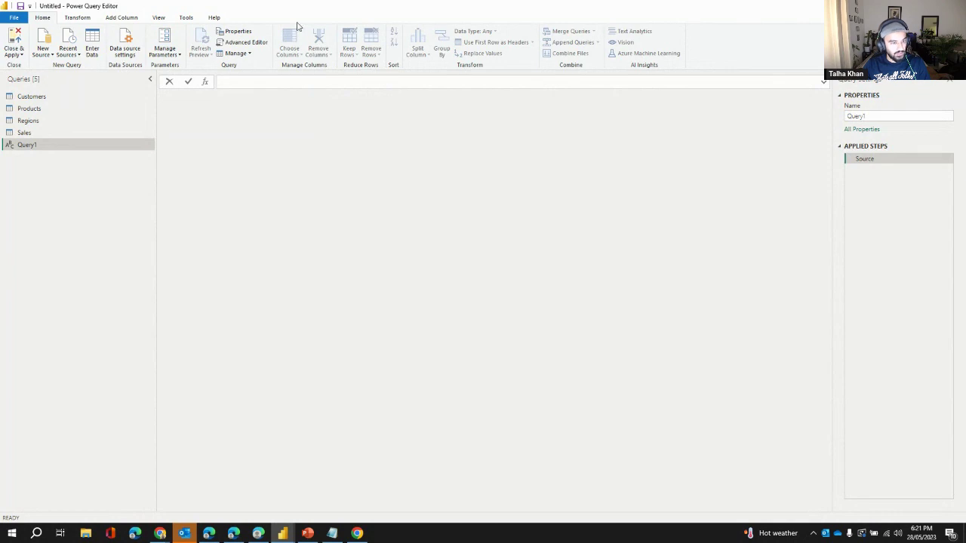
Step: Replace all of Query1's code in the Advanced Editor with the copied fnDateTable function code and apply it
{"action": "left_click", "coordinate": [259, 42]}
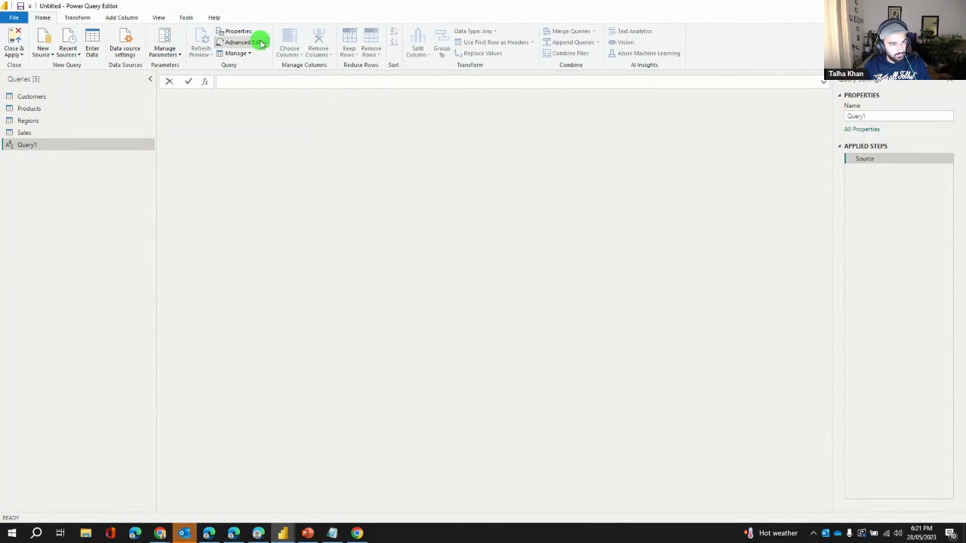
{"action": "left_click", "coordinate": [379, 175]}
{"action": "key", "text": "ctrl+a"}
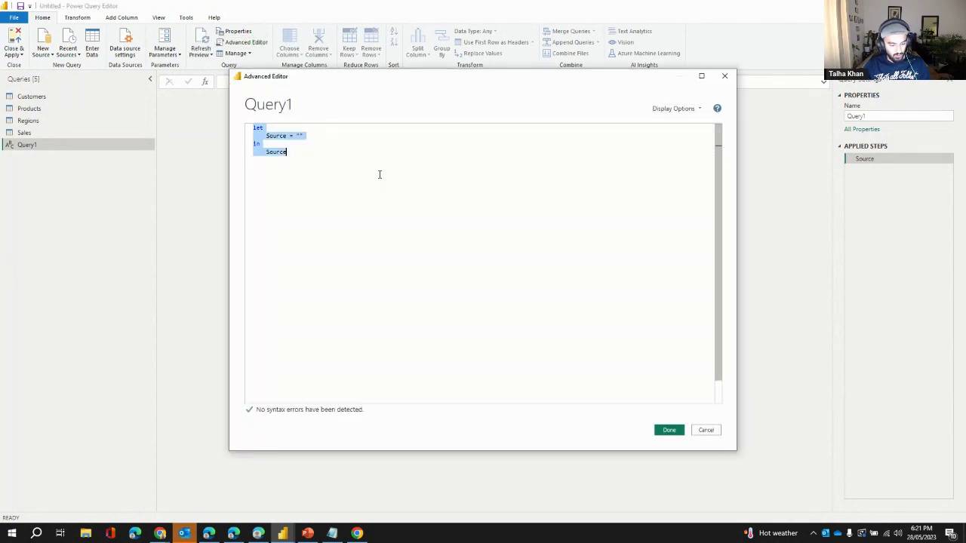
{"action": "key", "text": "ctrl+v"}
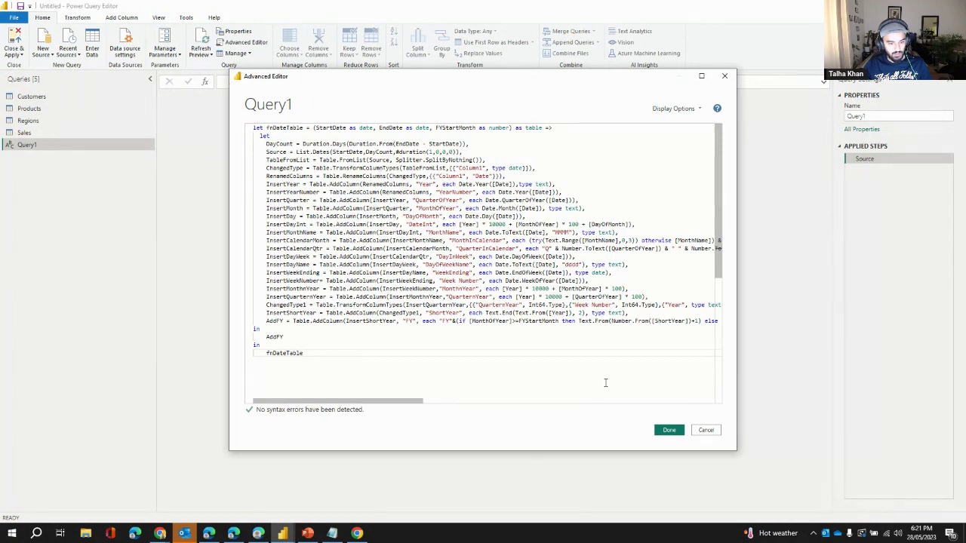
{"action": "left_click", "coordinate": [671, 432]}
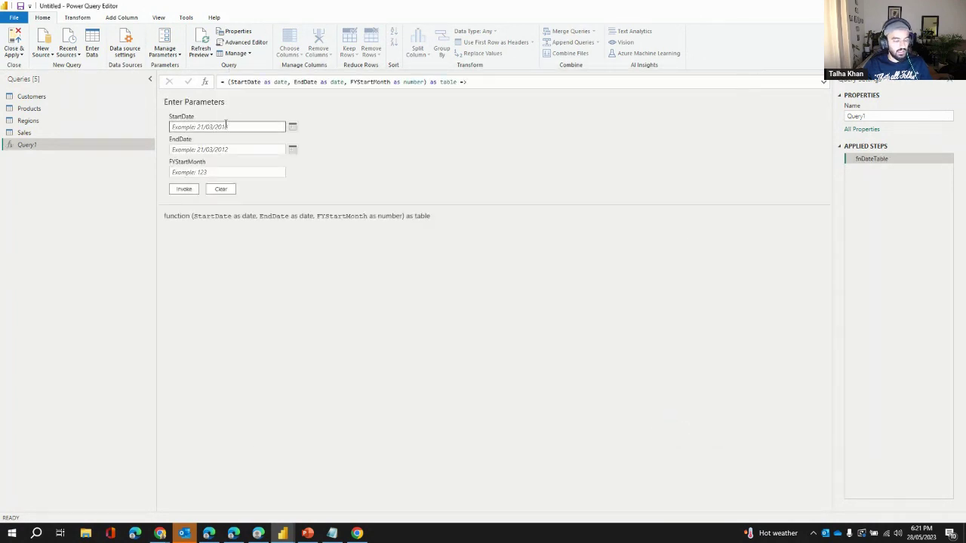
Step: Set the StartDate parameter of the date table function to 01/01/2014 using its calendar
{"action": "left_click", "coordinate": [292, 127]}
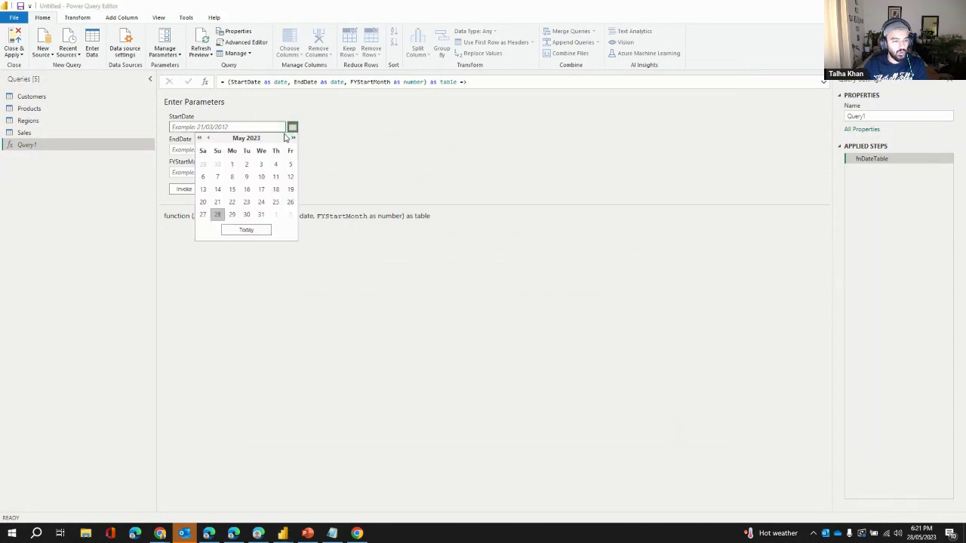
{"action": "left_click", "coordinate": [198, 139]}
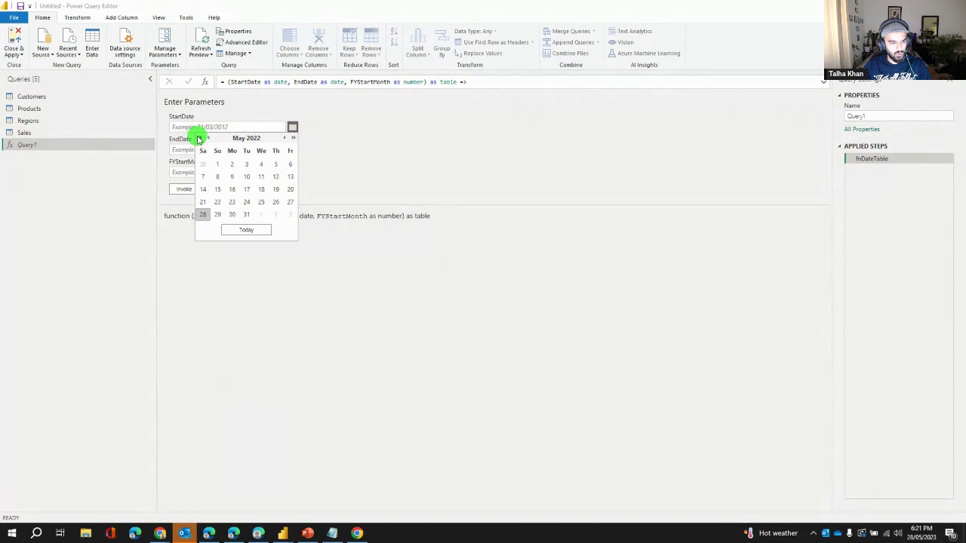
{"action": "left_click", "coordinate": [199, 139]}
{"action": "left_click", "coordinate": [198, 139]}
{"action": "left_click", "coordinate": [199, 139]}
{"action": "left_click", "coordinate": [198, 139]}
{"action": "left_click", "coordinate": [199, 139]}
{"action": "left_click", "coordinate": [198, 139]}
{"action": "left_click", "coordinate": [199, 139]}
{"action": "left_click", "coordinate": [199, 139]}
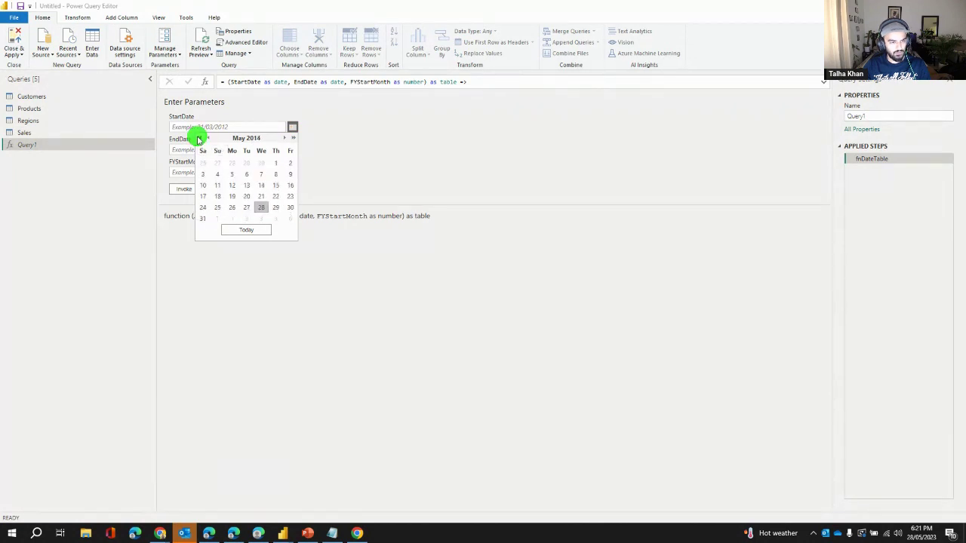
{"action": "left_click", "coordinate": [209, 139]}
{"action": "left_click", "coordinate": [209, 139]}
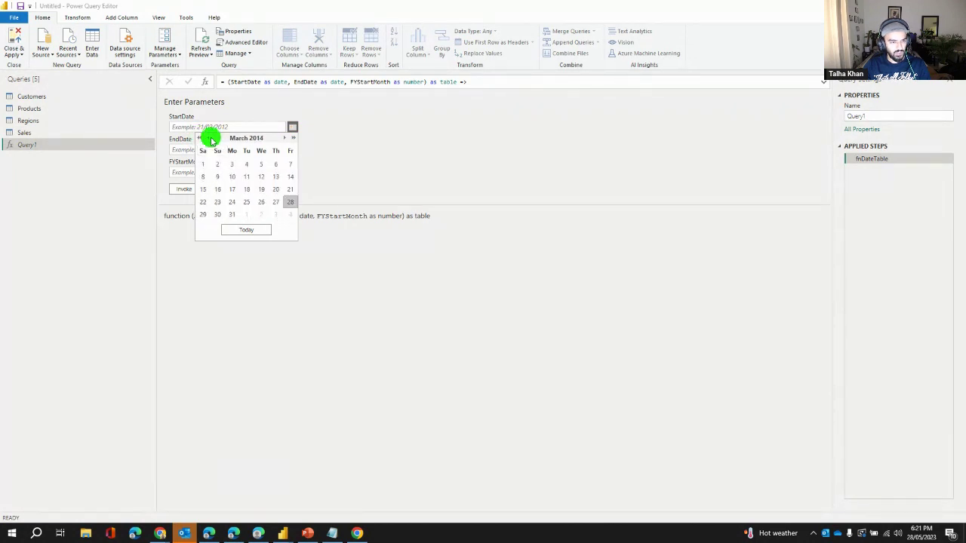
{"action": "left_click", "coordinate": [209, 139]}
{"action": "left_click", "coordinate": [209, 139]}
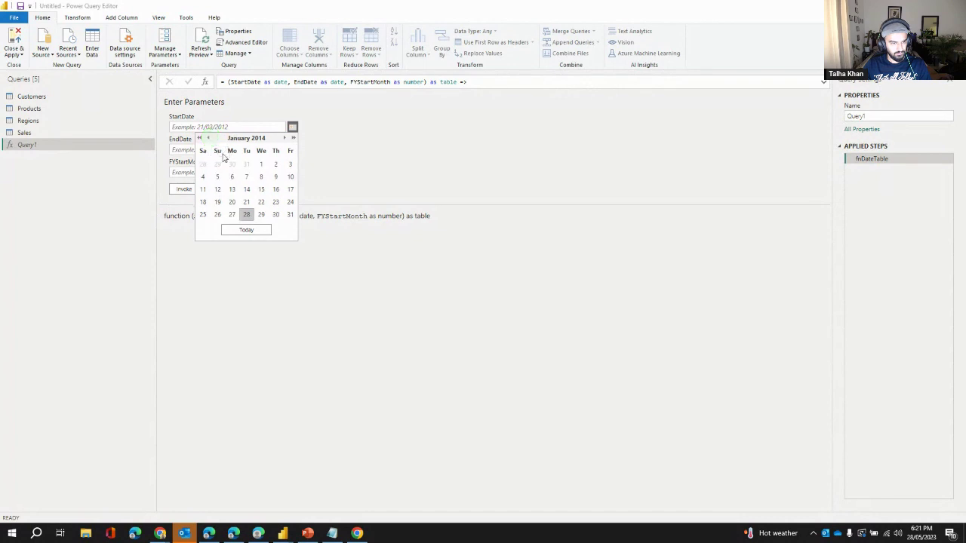
{"action": "left_click", "coordinate": [261, 165]}
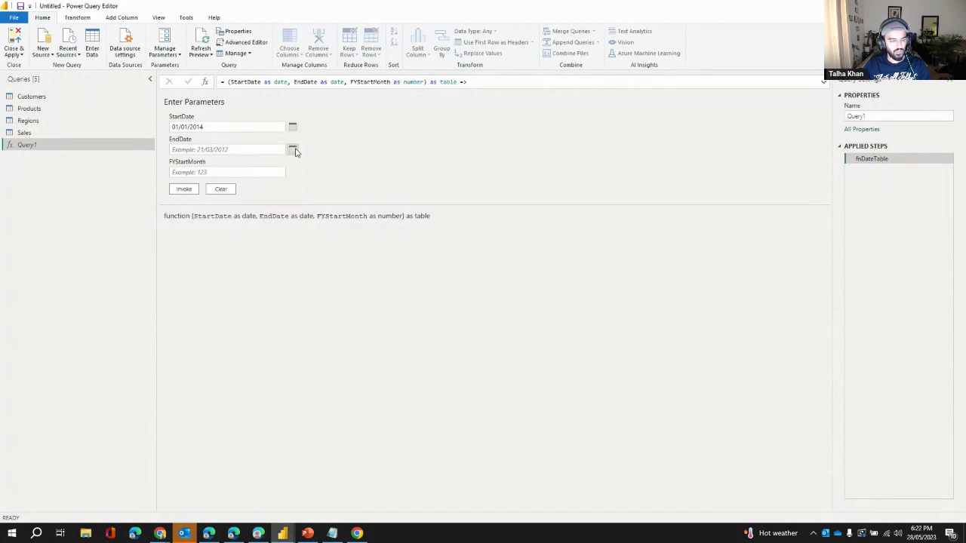
Step: Set the EndDate parameter of the date table function to 31/12/2017 using its calendar
{"action": "left_click", "coordinate": [292, 150]}
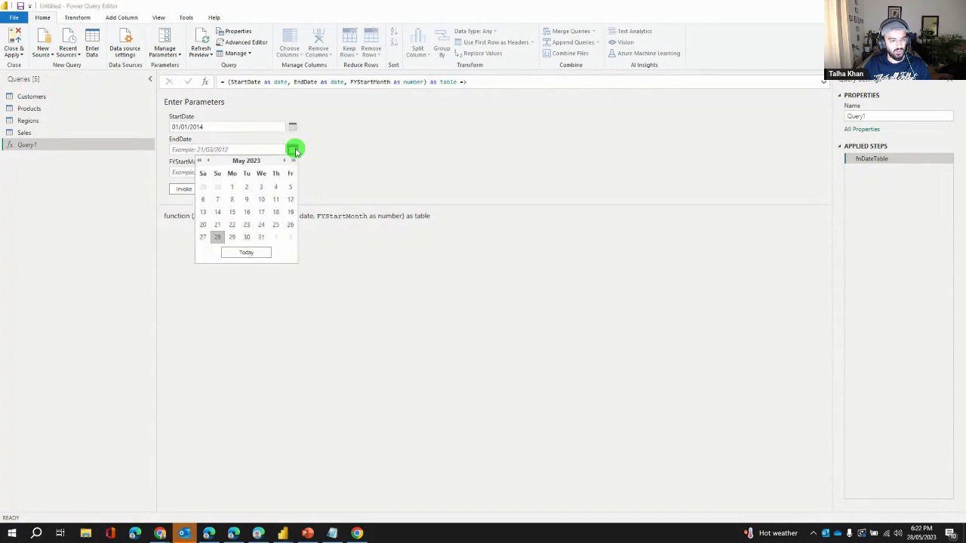
{"action": "left_click", "coordinate": [200, 161]}
{"action": "left_click", "coordinate": [200, 160]}
{"action": "left_click", "coordinate": [200, 161]}
{"action": "left_click", "coordinate": [200, 161]}
{"action": "left_click", "coordinate": [200, 161]}
{"action": "left_click", "coordinate": [200, 160]}
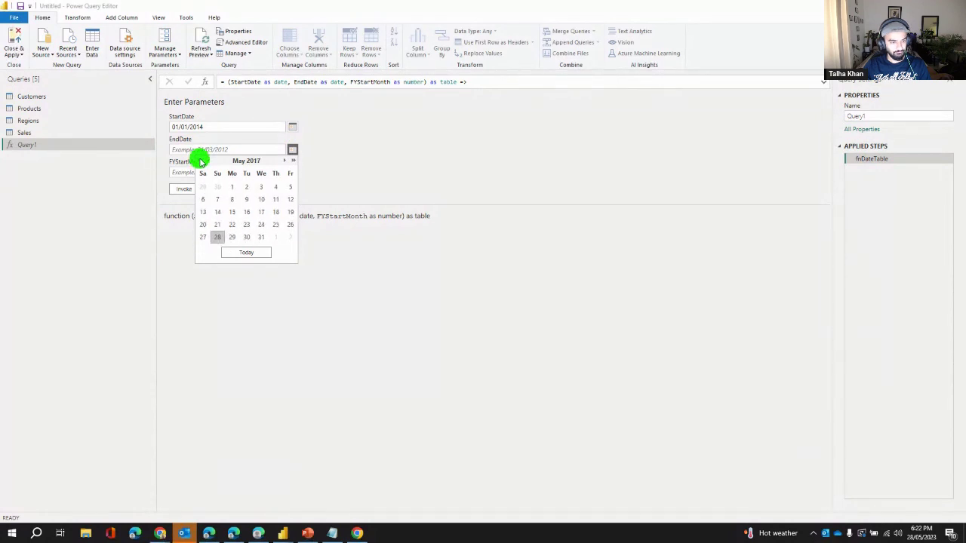
{"action": "left_click", "coordinate": [283, 161]}
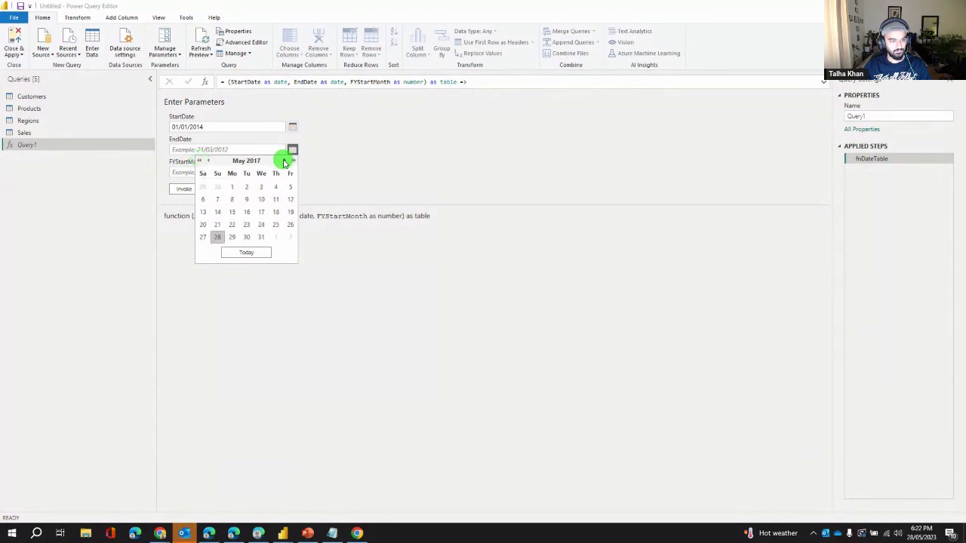
{"action": "left_click", "coordinate": [283, 160]}
{"action": "left_click", "coordinate": [283, 161]}
{"action": "left_click", "coordinate": [283, 161]}
{"action": "left_click", "coordinate": [284, 161]}
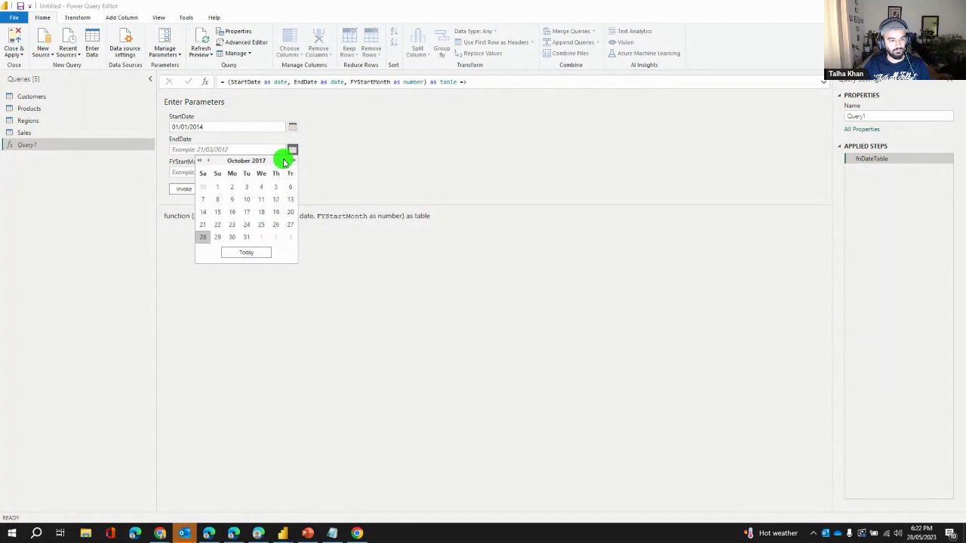
{"action": "left_click", "coordinate": [284, 160]}
{"action": "left_click", "coordinate": [283, 160]}
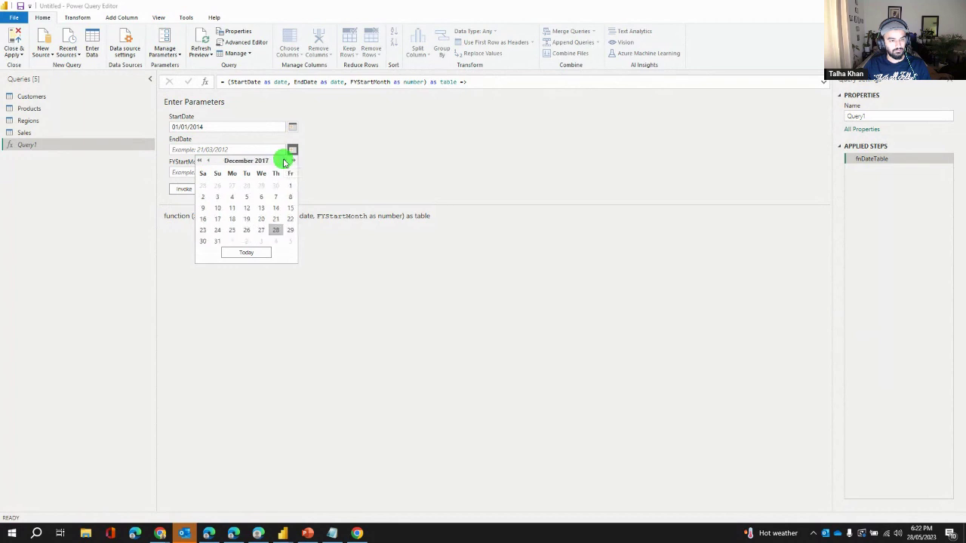
{"action": "left_click", "coordinate": [217, 241]}
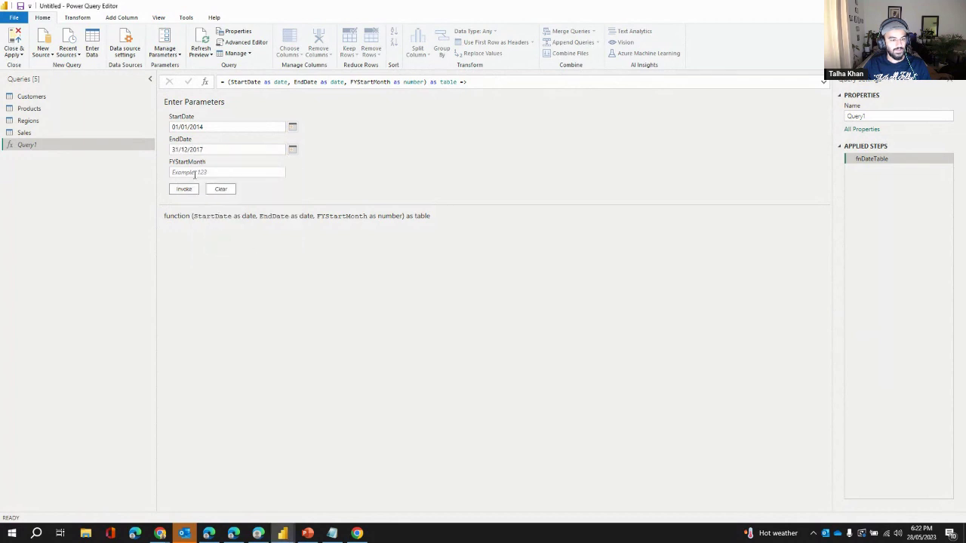
Step: Invoke the date table function with FYStartMonth set to 7 and select the WeekEnding column of the generated table
{"action": "left_click", "coordinate": [195, 174]}
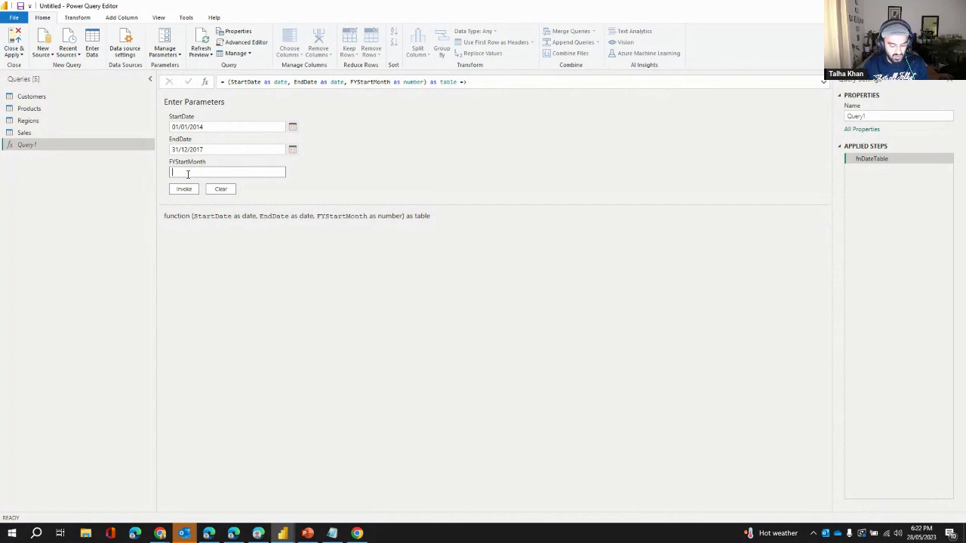
{"action": "left_click", "coordinate": [184, 189]}
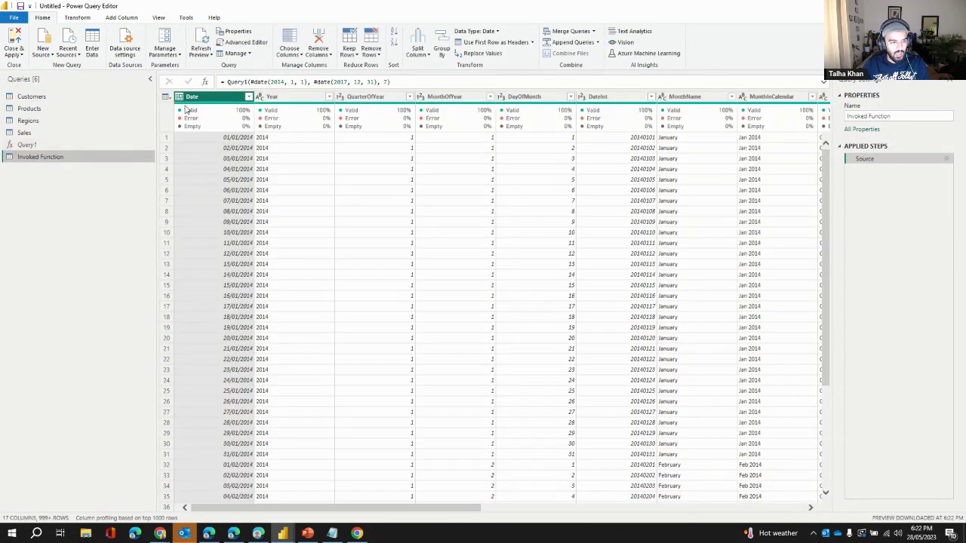
{"action": "mouse_move", "coordinate": [193, 109]}
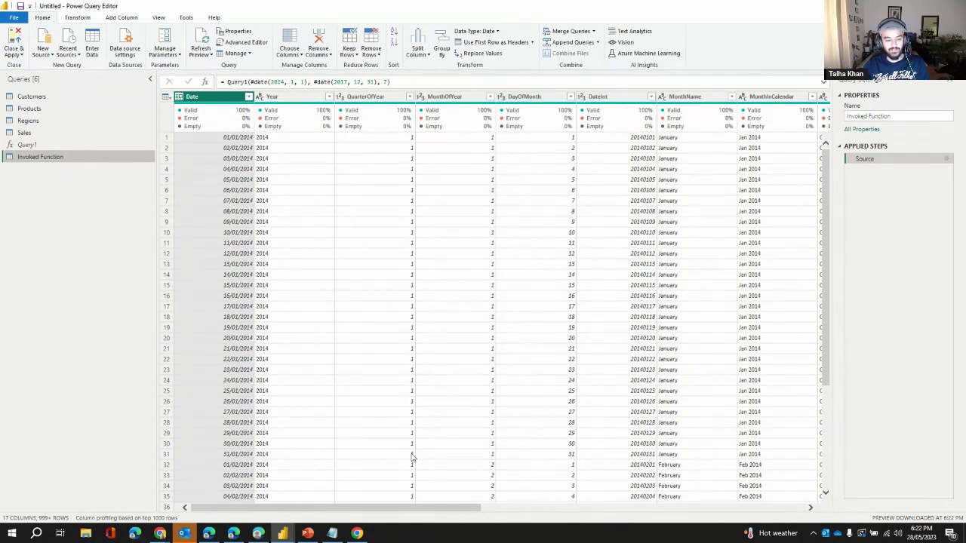
{"action": "left_click_drag", "start_coordinate": [409, 510], "coordinate": [668, 511]}
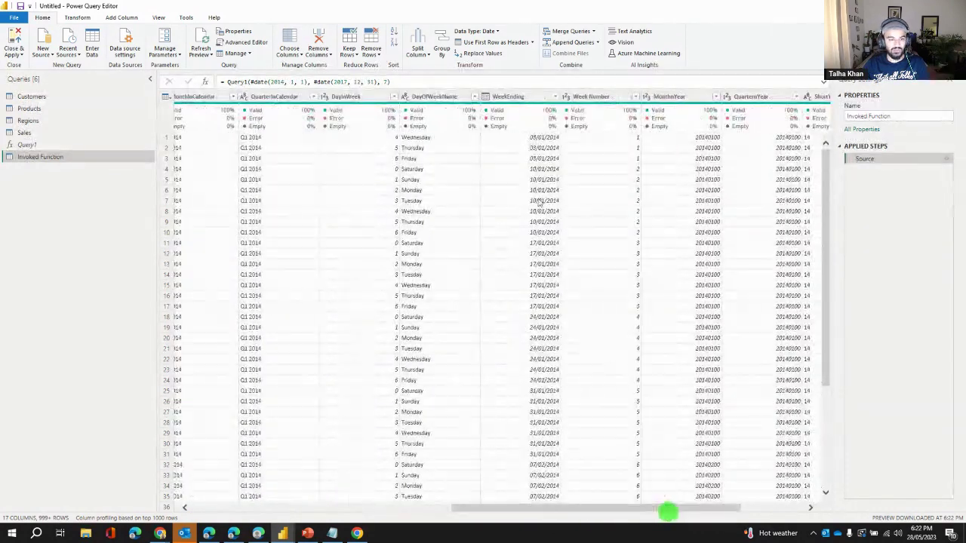
{"action": "left_click", "coordinate": [536, 97]}
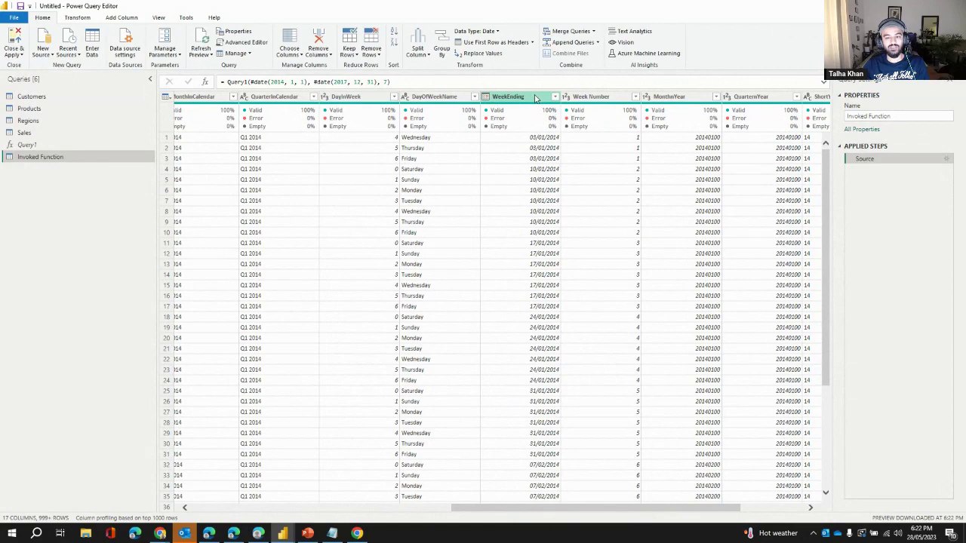
Step: Review the MonthnYear and Week Number columns of the generated date table, then return to its first columns
{"action": "left_click", "coordinate": [682, 98]}
{"action": "left_click", "coordinate": [591, 99]}
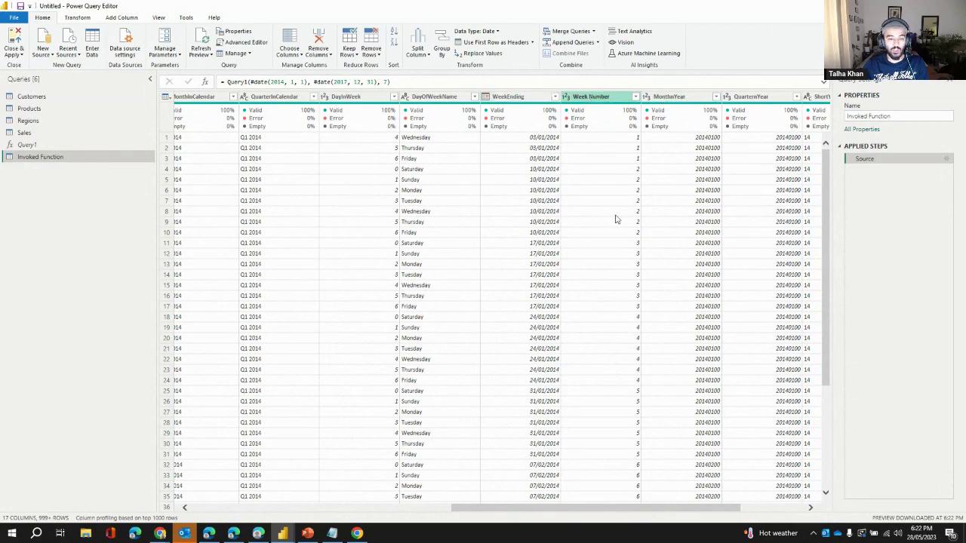
{"action": "left_click_drag", "start_coordinate": [615, 510], "coordinate": [268, 491]}
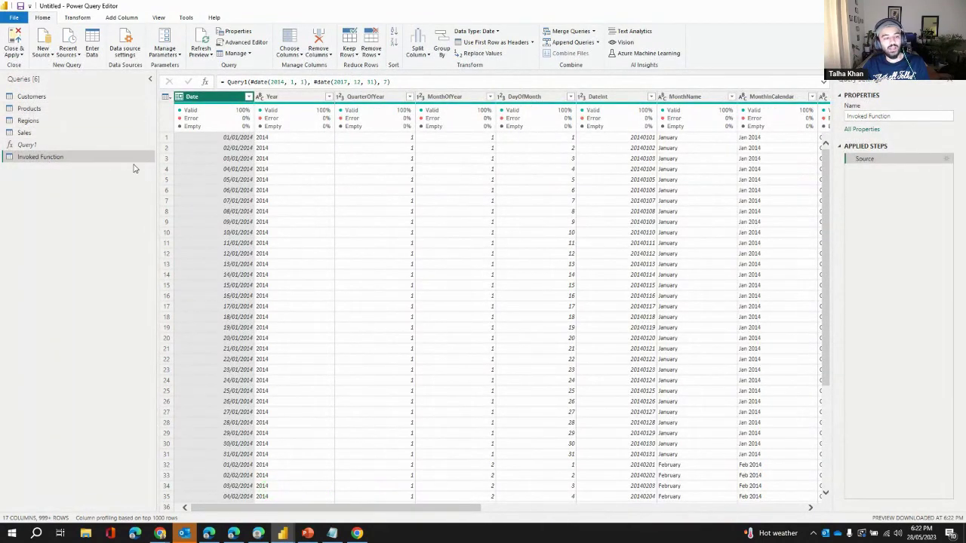
Step: Try to rename the Invoked Function query as Date
{"action": "double_click", "coordinate": [78, 157]}
{"action": "type", "text": "Date"}
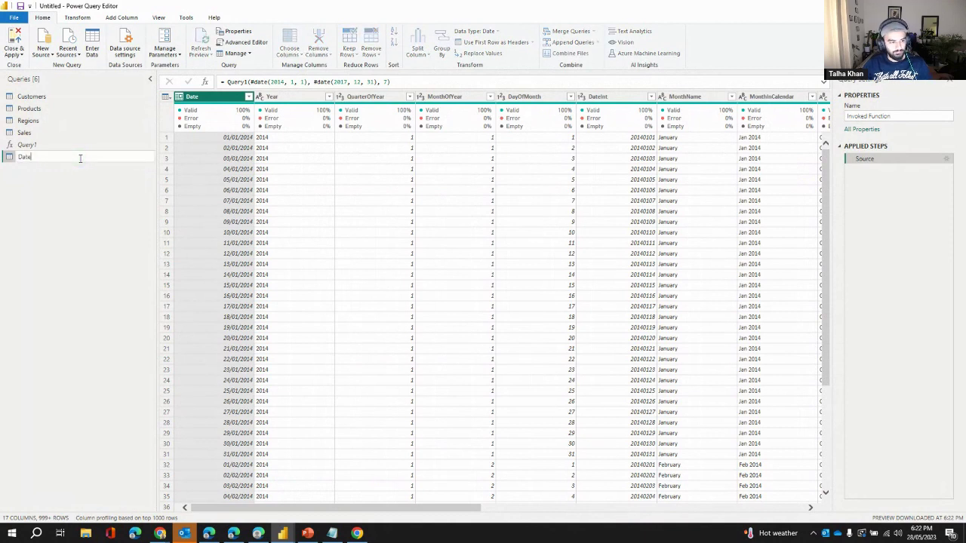
{"action": "key", "text": "Return"}
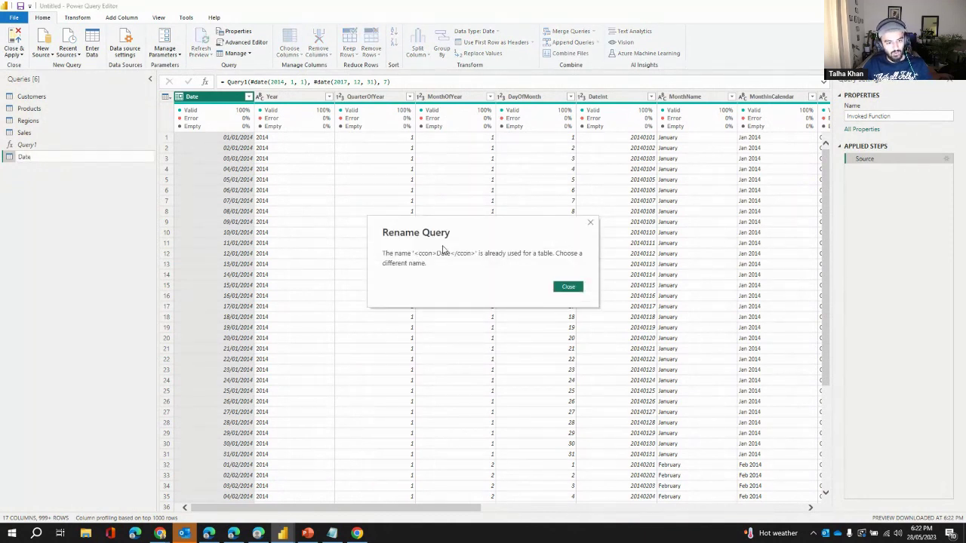
{"action": "left_click", "coordinate": [590, 226]}
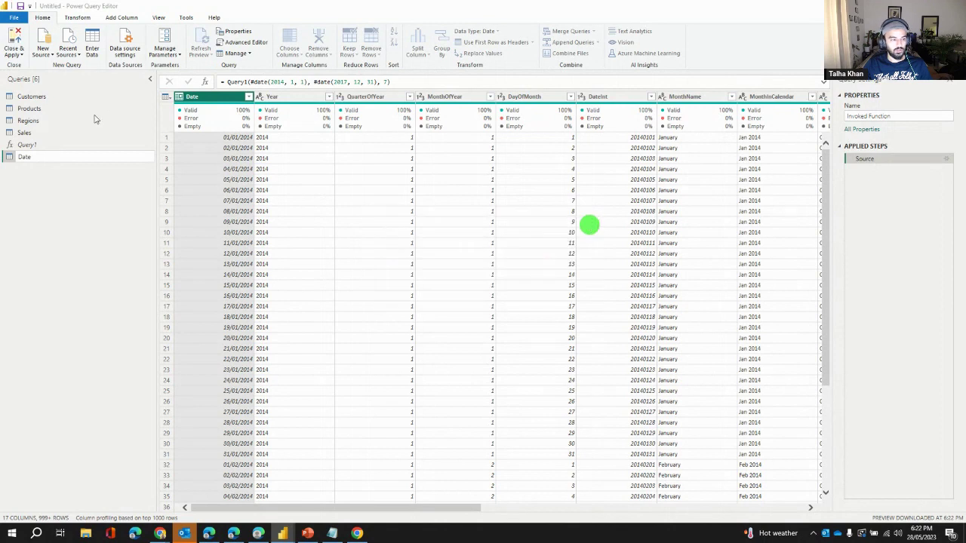
Step: Rename the Invoked Function query as Date_
{"action": "double_click", "coordinate": [65, 162]}
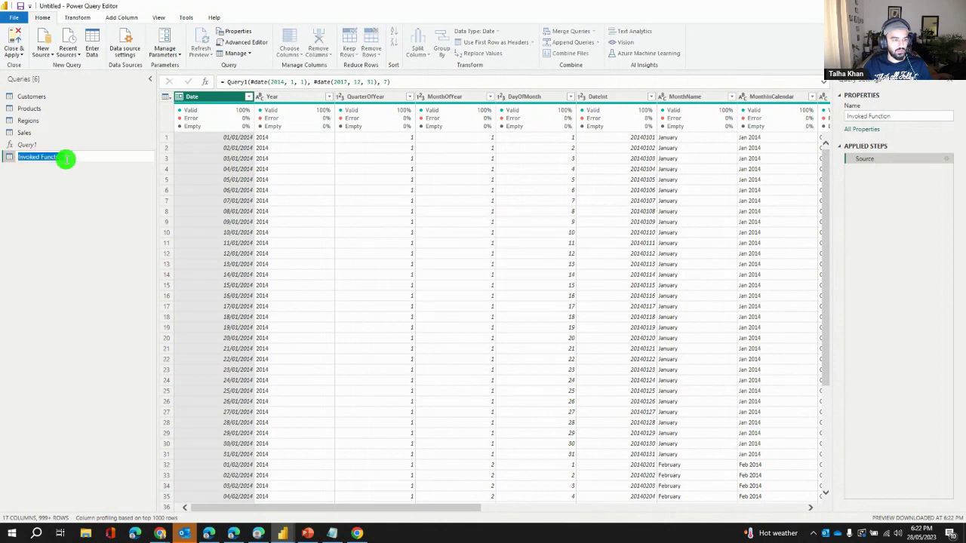
{"action": "type", "text": "Date"}
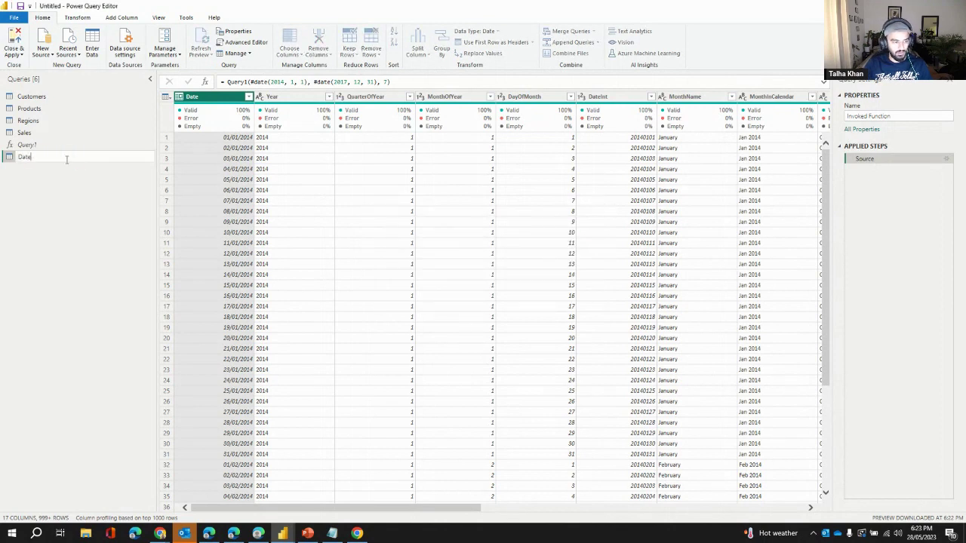
{"action": "key", "text": "Return"}
{"action": "key", "text": "Return"}
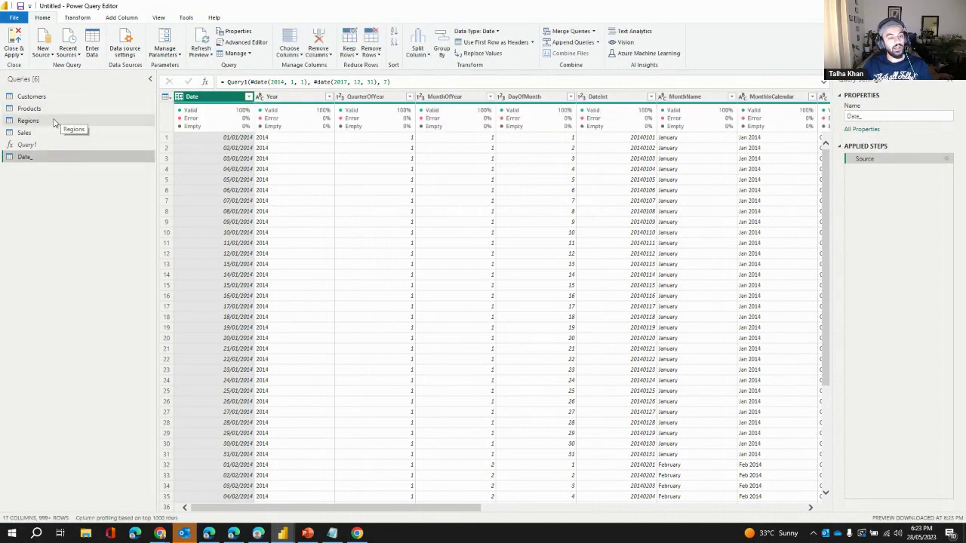
Step: Move the Date_ query to a new query group named Date
{"action": "right_click", "coordinate": [42, 156]}
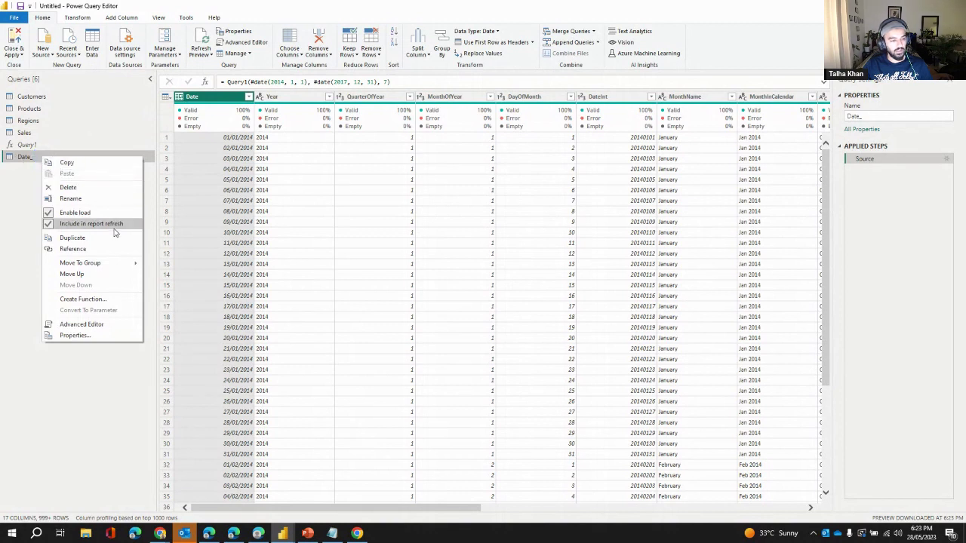
{"action": "mouse_move", "coordinate": [133, 265]}
{"action": "left_click", "coordinate": [169, 268]}
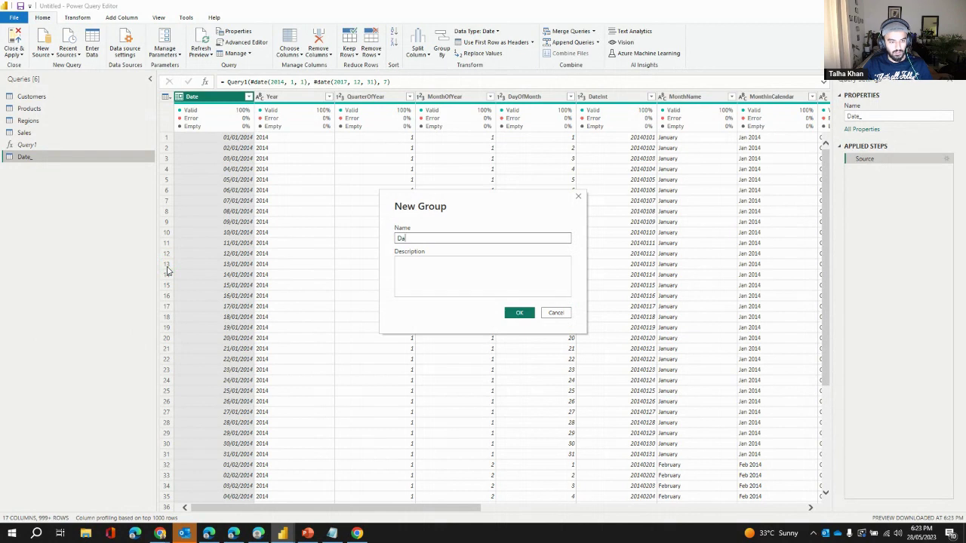
{"action": "type", "text": "Date"}
{"action": "left_click", "coordinate": [518, 313]}
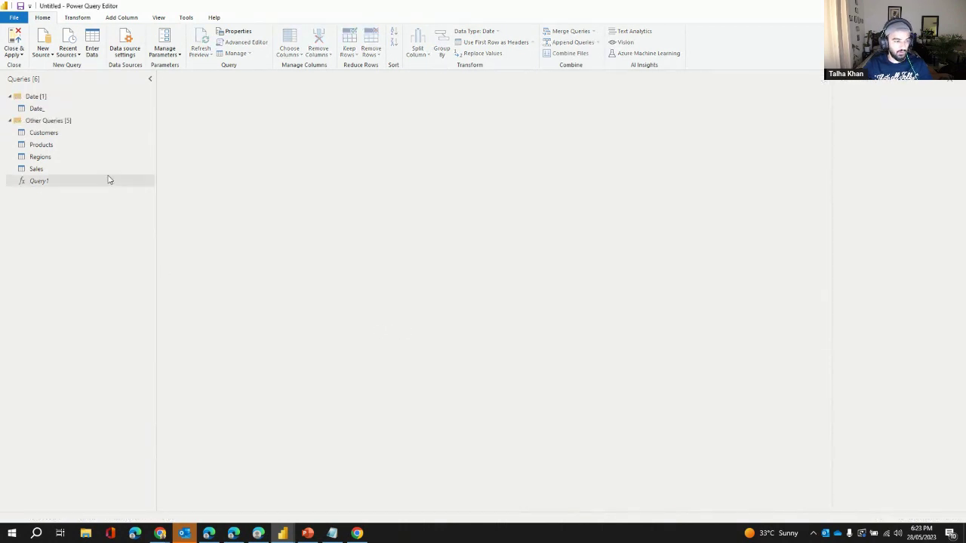
Step: Move the Customers, Products, Regions and Sales queries into the Date group
{"action": "left_click", "coordinate": [45, 133]}
{"action": "left_click", "coordinate": [57, 169], "text": "shift"}
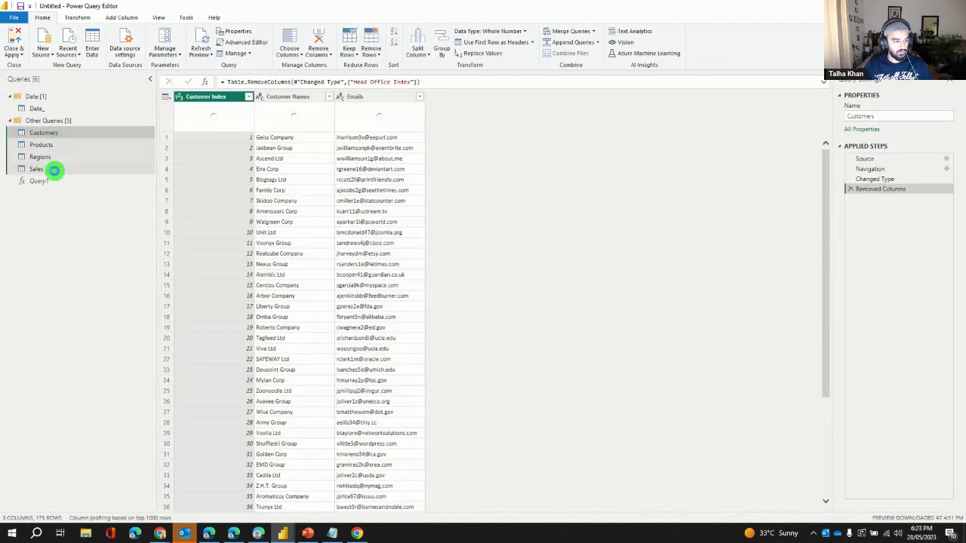
{"action": "right_click", "coordinate": [56, 172]}
{"action": "mouse_move", "coordinate": [109, 215]}
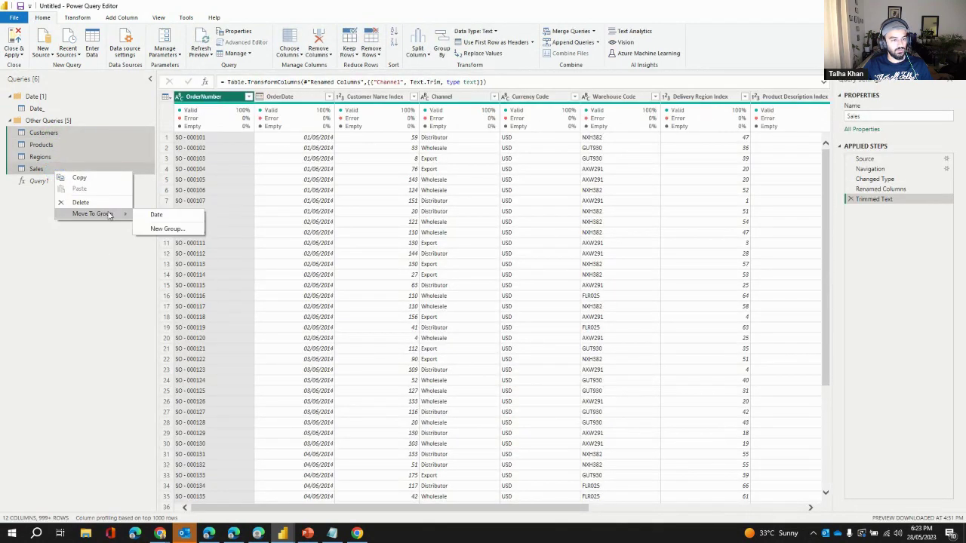
{"action": "left_click", "coordinate": [140, 215]}
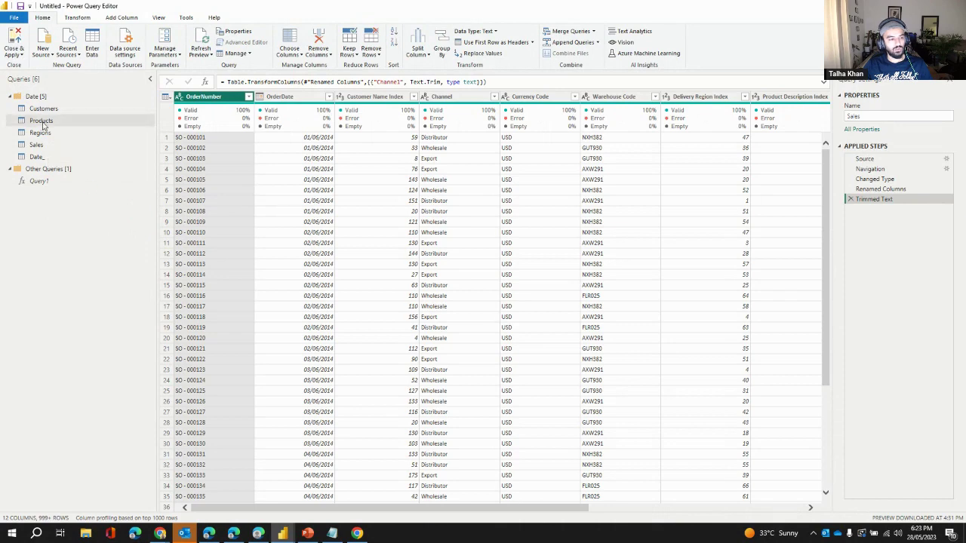
Step: Move the Customers, Products, Regions and Sales queries to a new query group named Date Model
{"action": "left_click", "coordinate": [43, 109]}
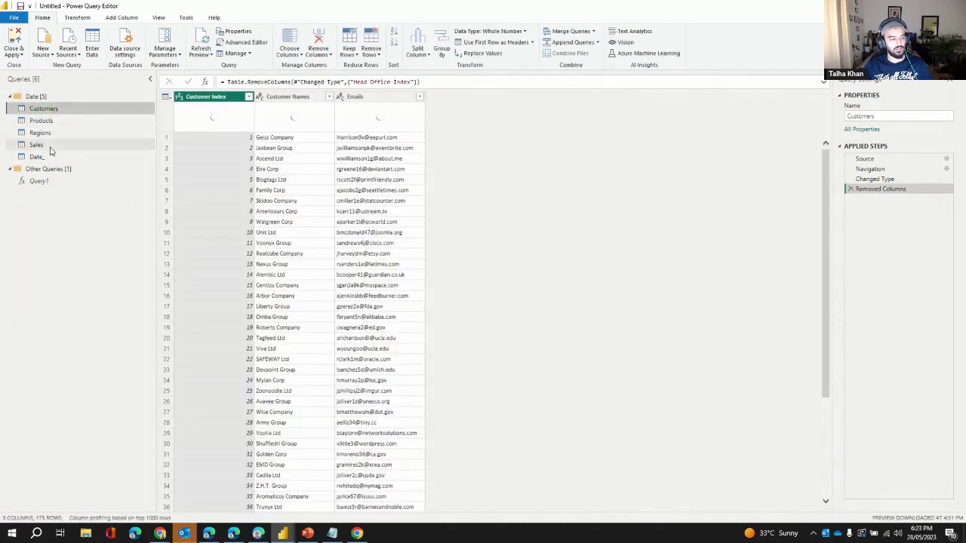
{"action": "left_click", "coordinate": [49, 145], "text": "shift"}
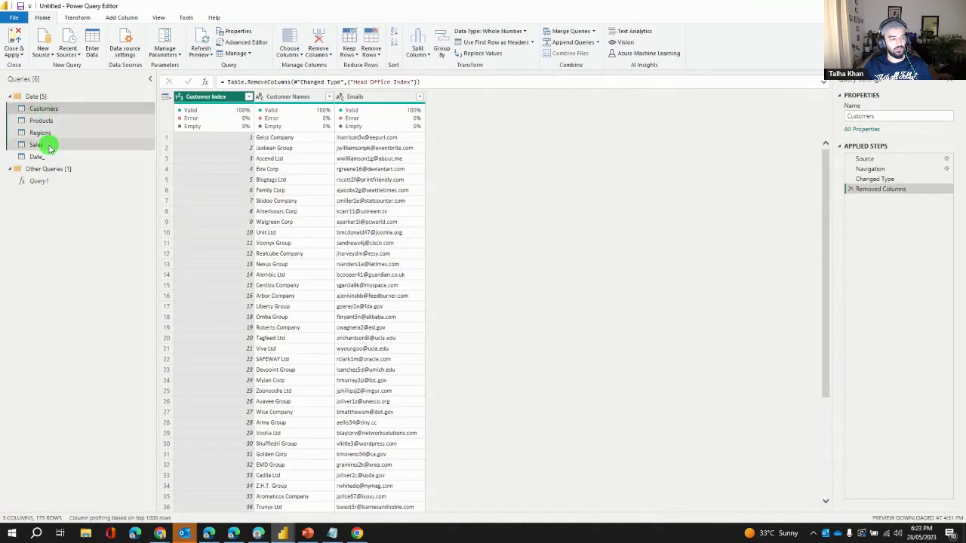
{"action": "right_click", "coordinate": [49, 146]}
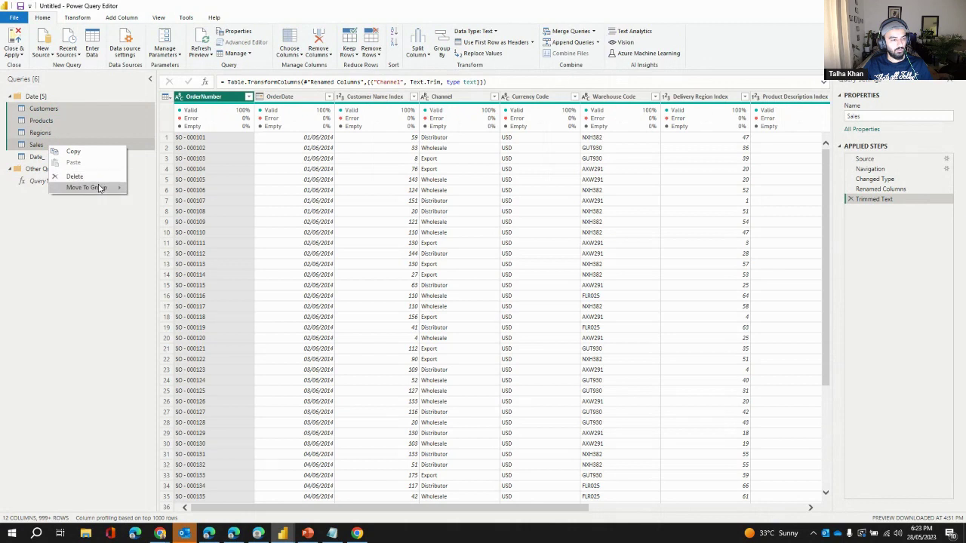
{"action": "mouse_move", "coordinate": [108, 187]}
{"action": "left_click", "coordinate": [162, 214]}
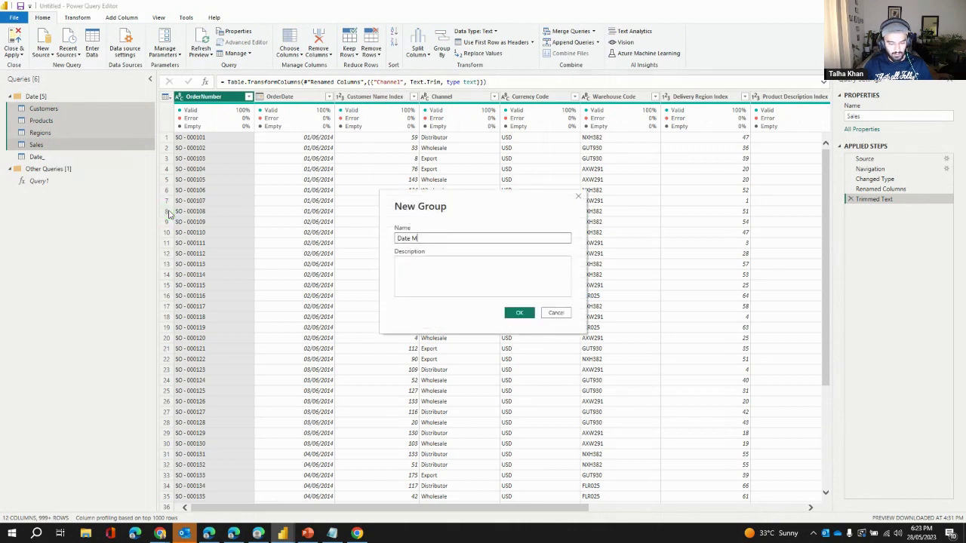
{"action": "key", "text": "Return"}
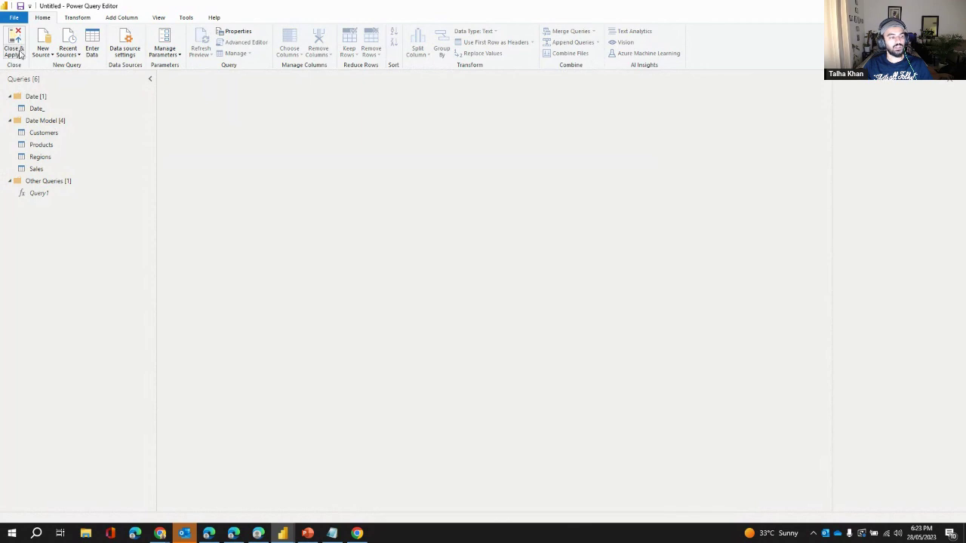
Step: Close and apply the query changes, and reposition the Sum of Revenue by OrderDate chart near the report page's left edge
{"action": "left_click", "coordinate": [19, 51]}
{"action": "left_click", "coordinate": [28, 67]}
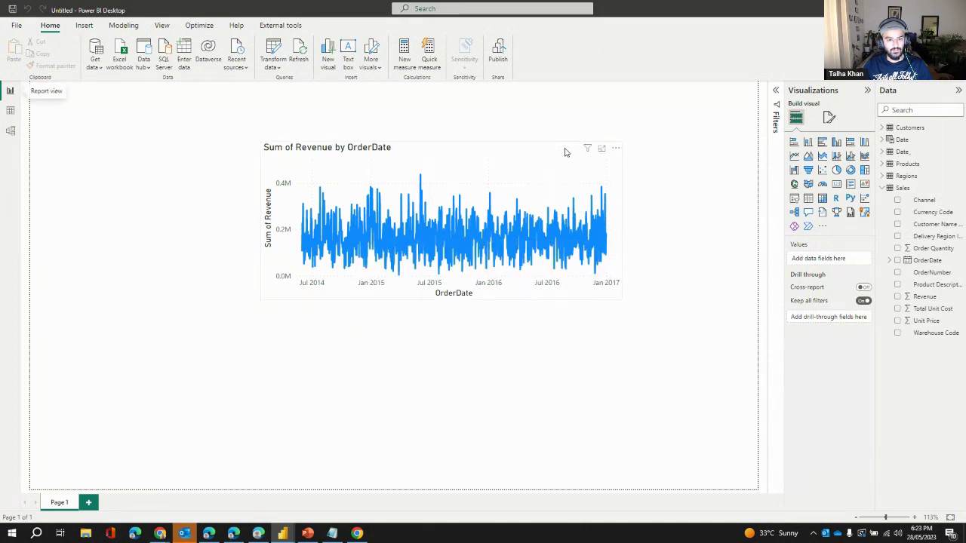
{"action": "left_click_drag", "start_coordinate": [564, 150], "coordinate": [341, 211]}
{"action": "left_click", "coordinate": [496, 202]}
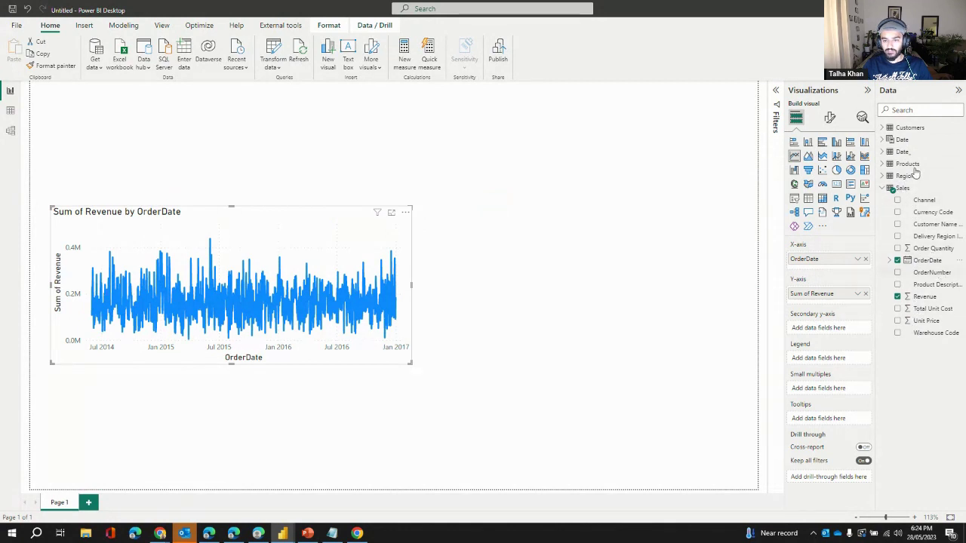
Step: Delete the DAX CALENDAR-based Date table from the model
{"action": "left_click", "coordinate": [903, 140]}
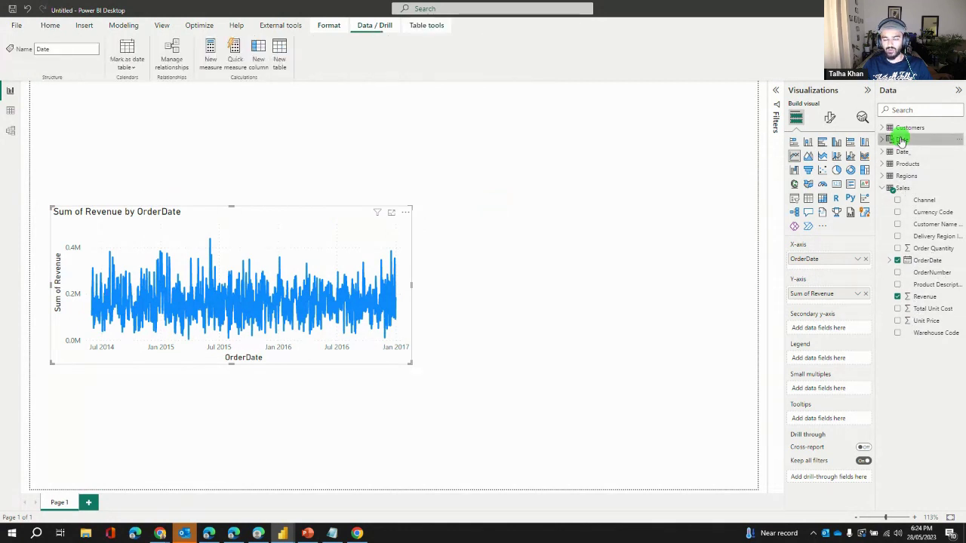
{"action": "right_click", "coordinate": [901, 139]}
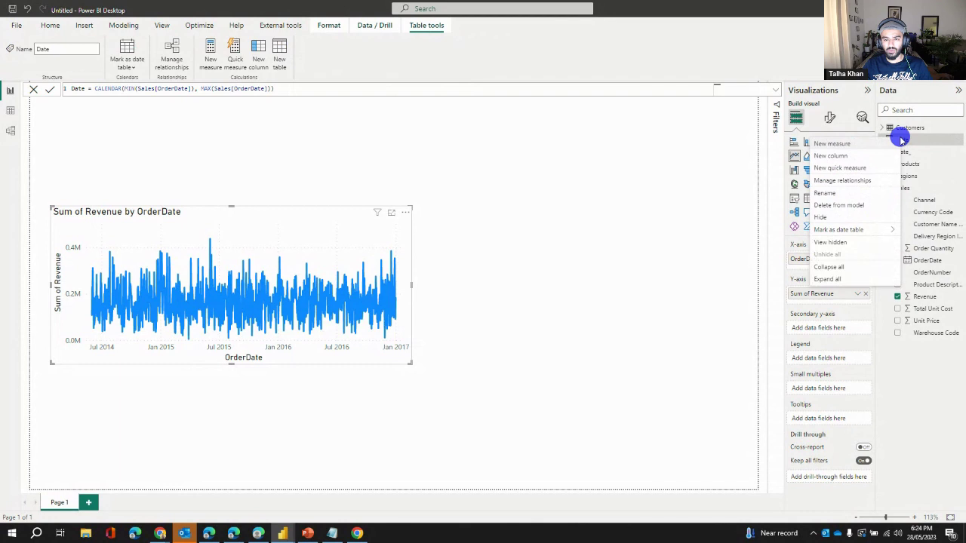
{"action": "left_click", "coordinate": [874, 205]}
{"action": "left_click", "coordinate": [544, 290]}
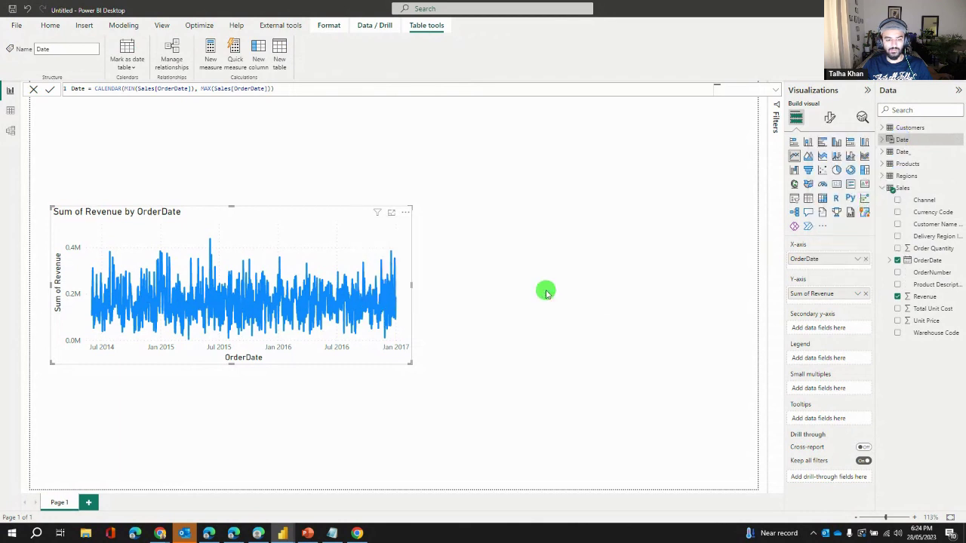
Step: Place the Date_ table beside Products in the model diagram and relate OrderDate in Sales to its Date column
{"action": "left_click", "coordinate": [10, 132]}
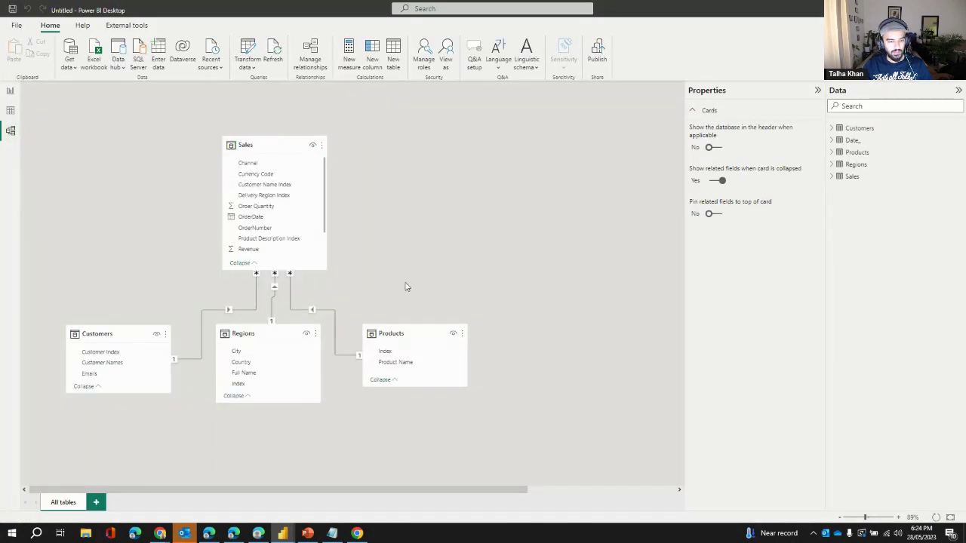
{"action": "left_click_drag", "start_coordinate": [641, 118], "coordinate": [459, 280]}
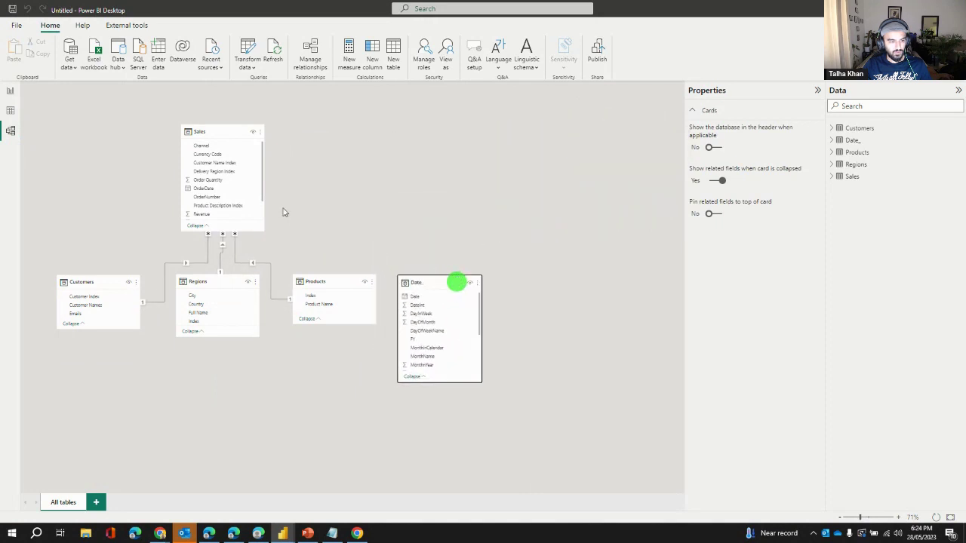
{"action": "left_click_drag", "start_coordinate": [210, 191], "coordinate": [445, 301]}
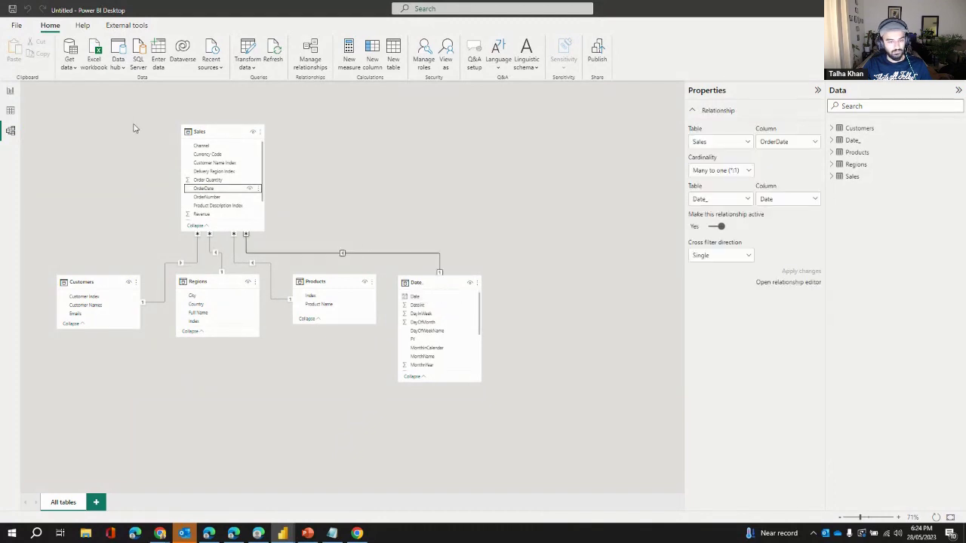
{"action": "scroll", "coordinate": [397, 265], "scroll_direction": "up", "scroll_amount": 2}
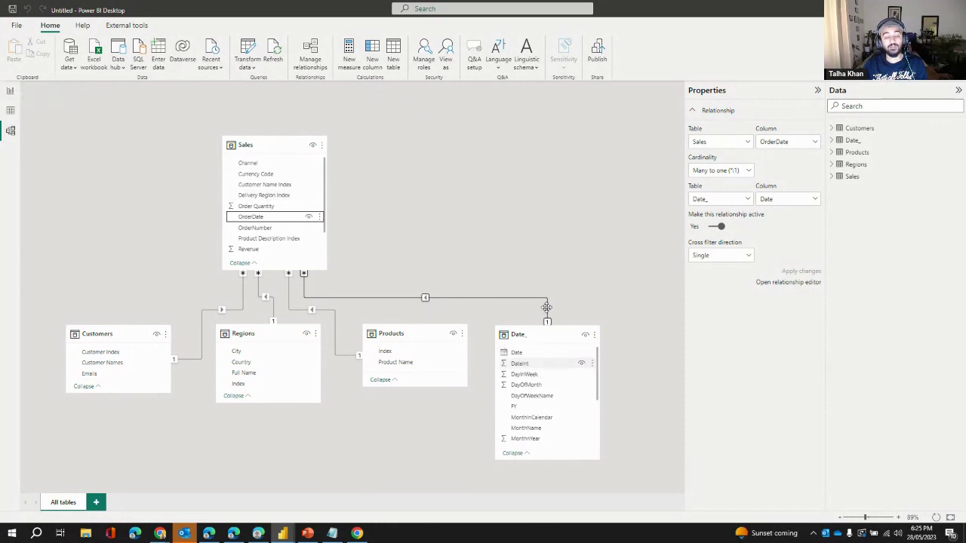
Step: Return to the report page and shift the Sum of Revenue by OrderDate chart slightly down and to the right
{"action": "left_click", "coordinate": [10, 91]}
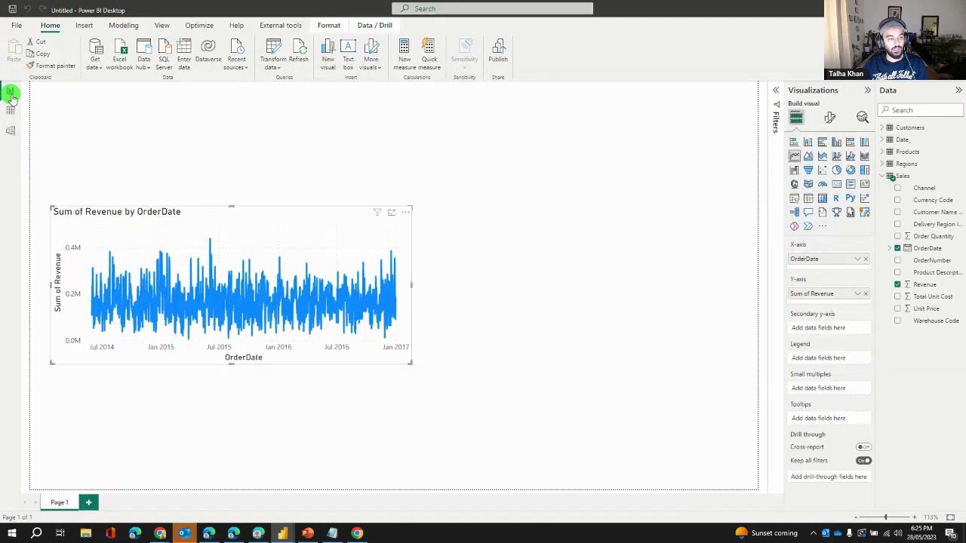
{"action": "left_click_drag", "start_coordinate": [291, 230], "coordinate": [337, 262]}
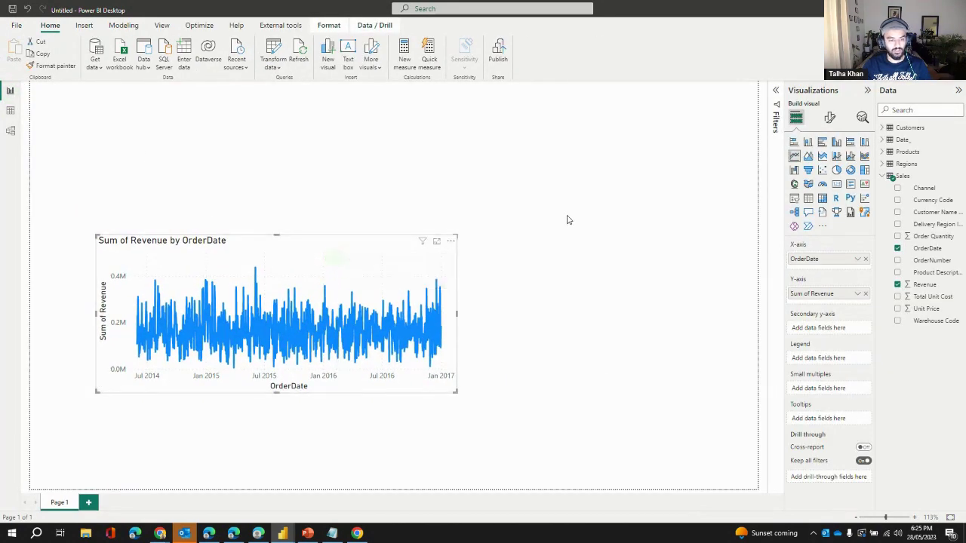
{"action": "left_click", "coordinate": [538, 222]}
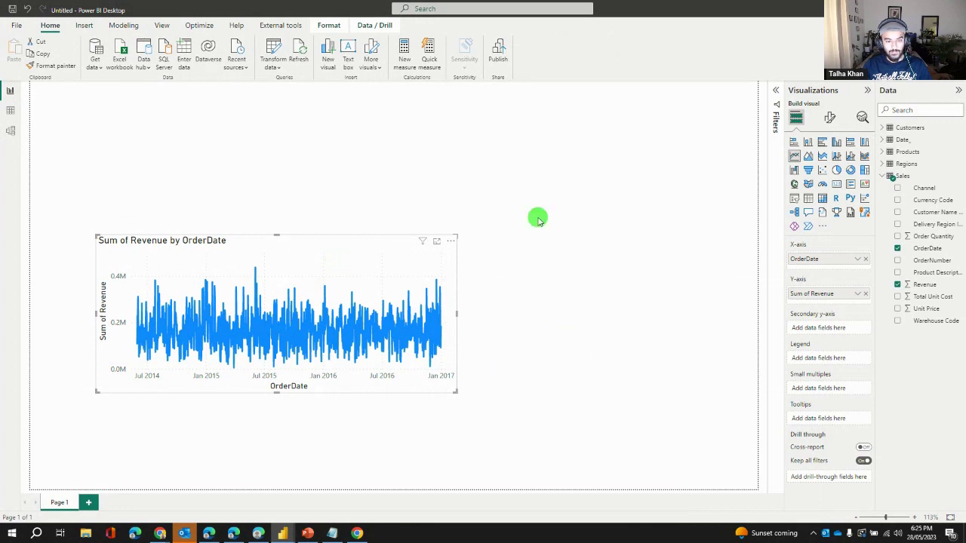
{"action": "left_click", "coordinate": [381, 243]}
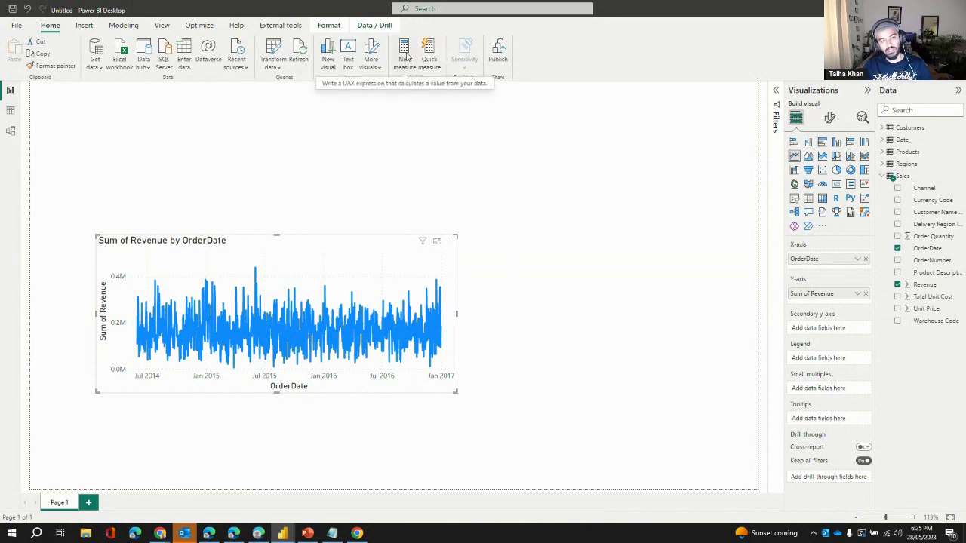
Step: Start a new measure in the Sales table named Total Revenue and begin its formula with the SUMX function
{"action": "left_click", "coordinate": [917, 178]}
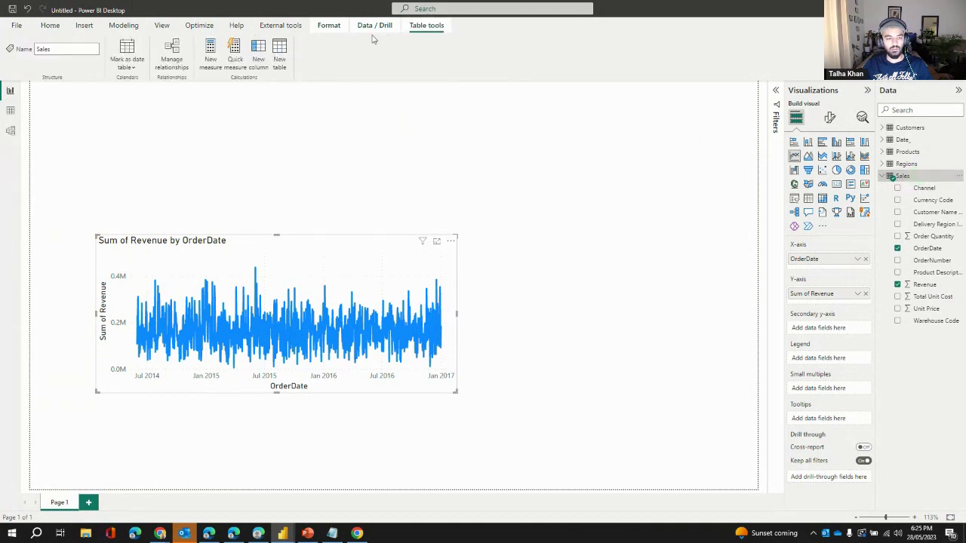
{"action": "left_click", "coordinate": [214, 59]}
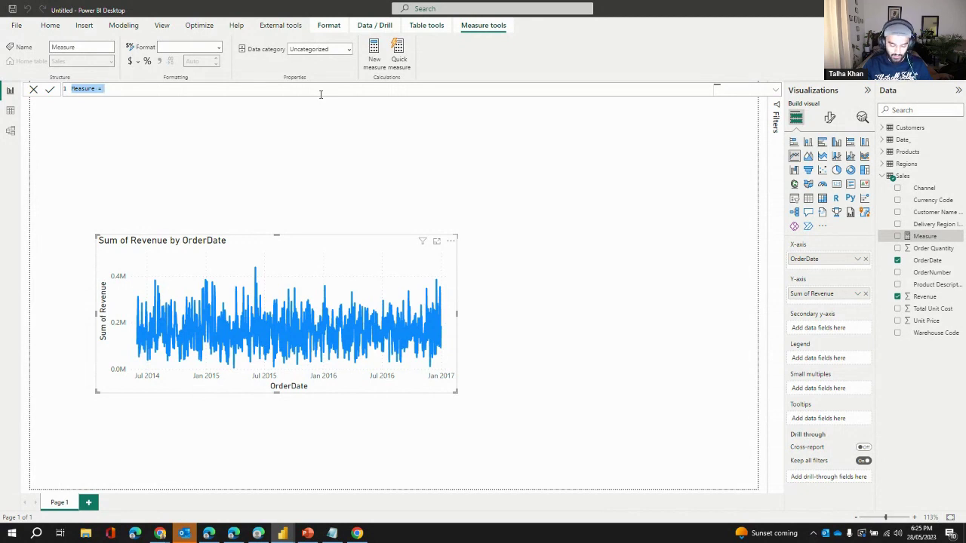
{"action": "type", "text": "Revenue_"}
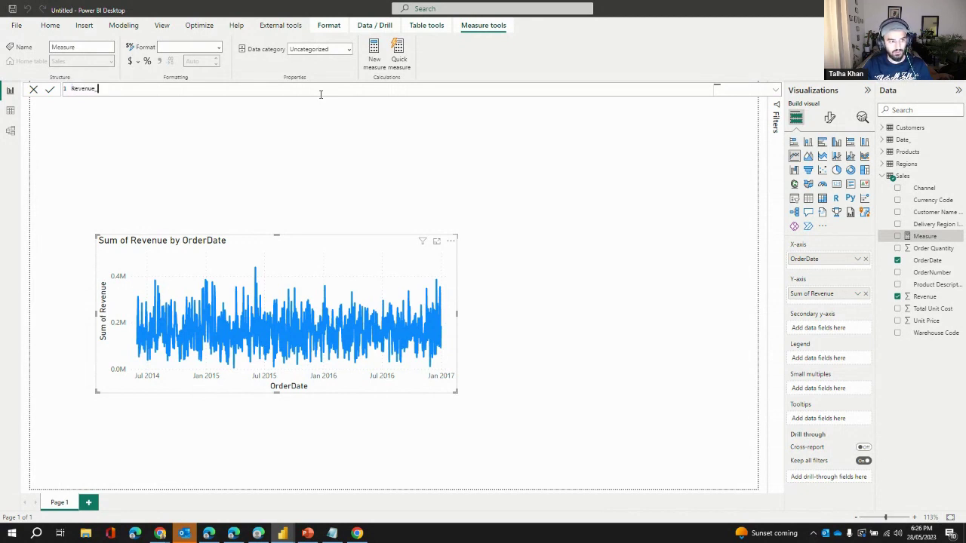
{"action": "key", "text": "BackSpace"}
{"action": "key", "text": "BackSpace"}
{"action": "key", "text": "BackSpace"}
{"action": "key", "text": "BackSpace"}
{"action": "key", "text": "BackSpace"}
{"action": "key", "text": "BackSpace"}
{"action": "key", "text": "BackSpace"}
{"action": "key", "text": "BackSpace"}
{"action": "key", "text": "BackSpace"}
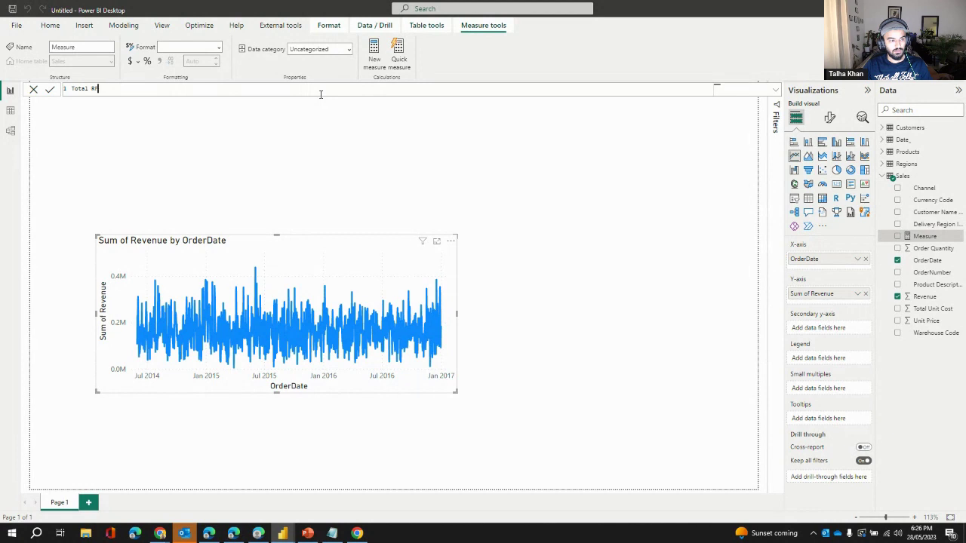
{"action": "type", "text": "Total Revenue = SUMX"}
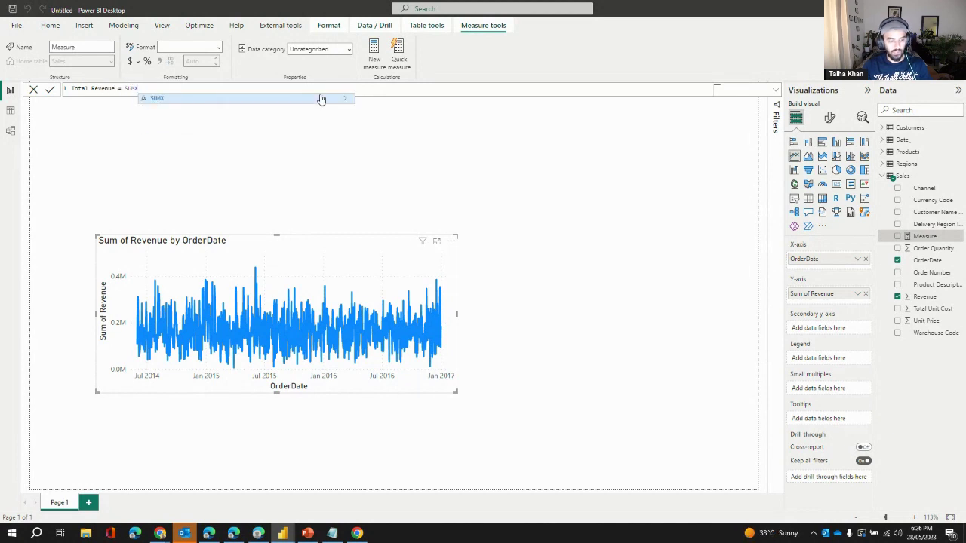
Step: Open the SUMX arguments and enter Sales as the table to iterate over
{"action": "type", "text": "("}
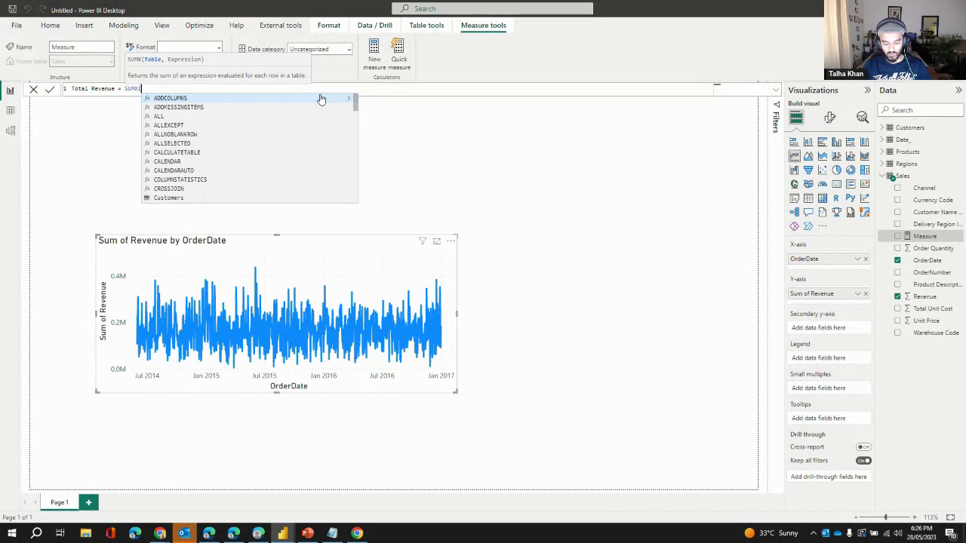
{"action": "type", "text": "qua"}
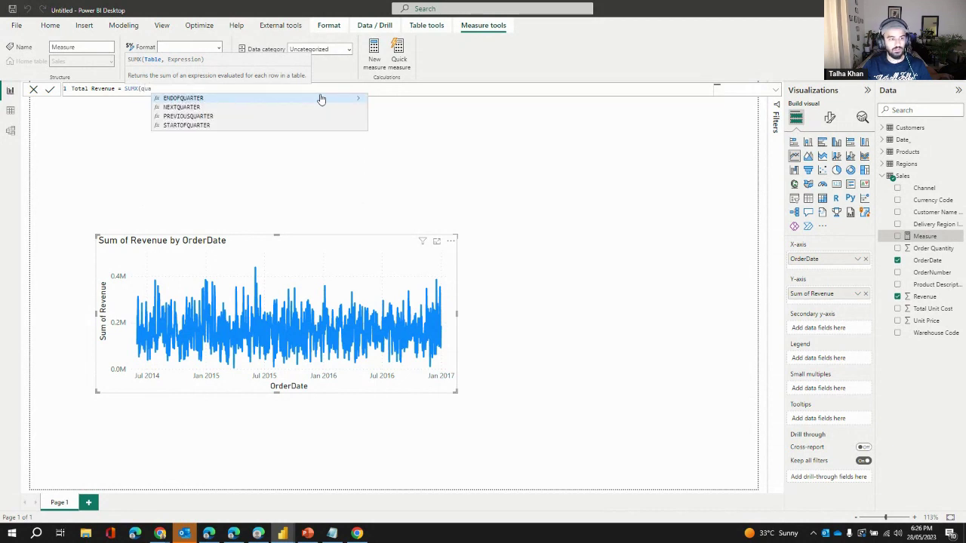
{"action": "key", "text": "BackSpace"}
{"action": "key", "text": "BackSpace"}
{"action": "key", "text": "BackSpace"}
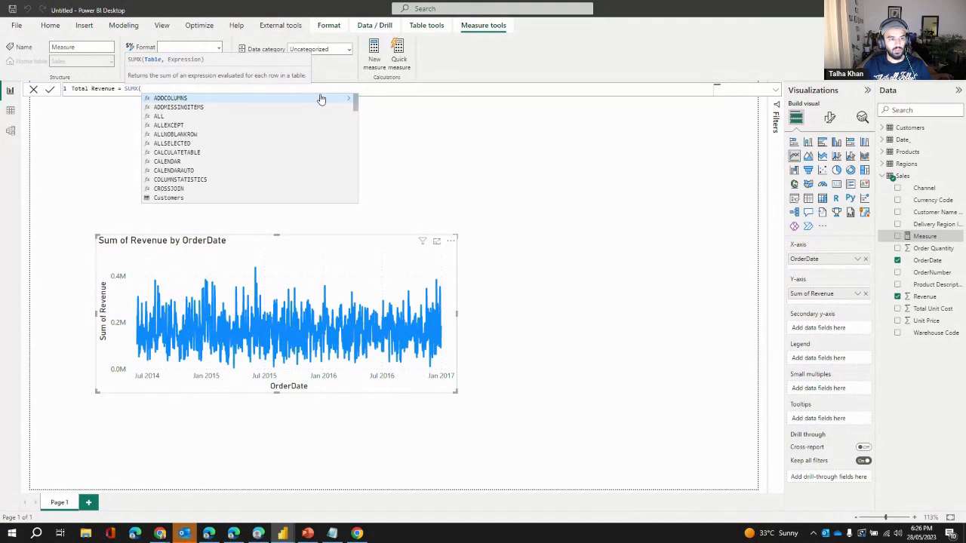
{"action": "type", "text": "Sales"}
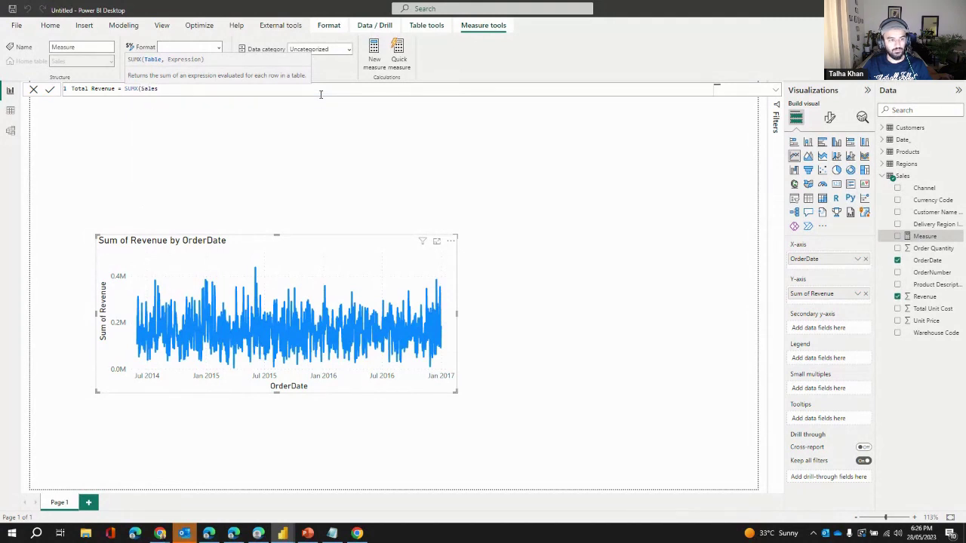
{"action": "type", "text": ","}
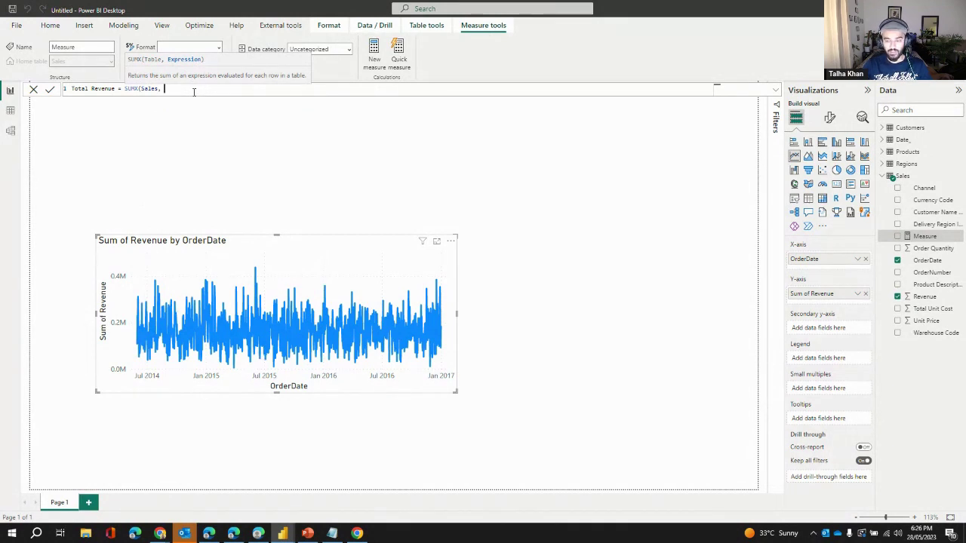
Step: Complete the SUMX expression as Sales[Order Quantity] * Sales[Unit Price] and commit the Total Revenue measure
{"action": "type", "text": "qua"}
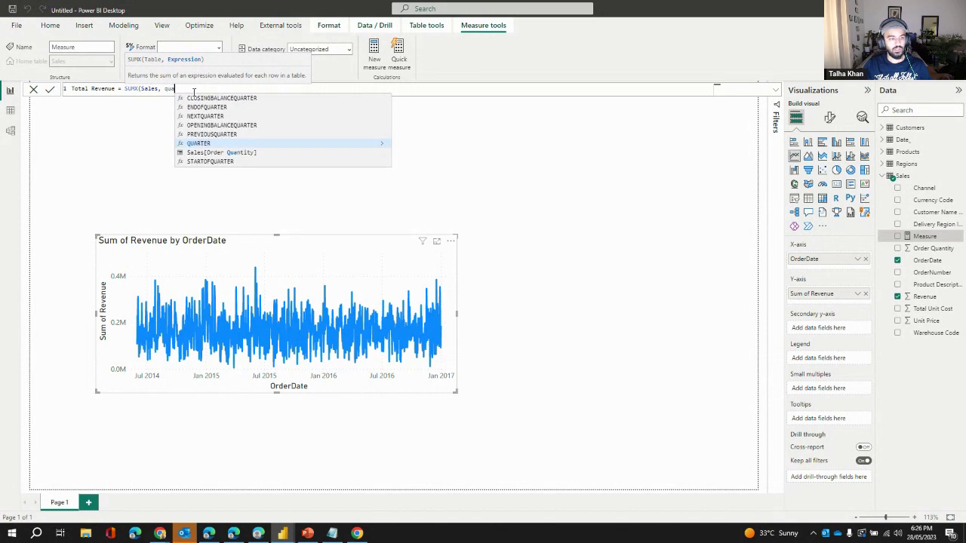
{"action": "key", "text": "Down"}
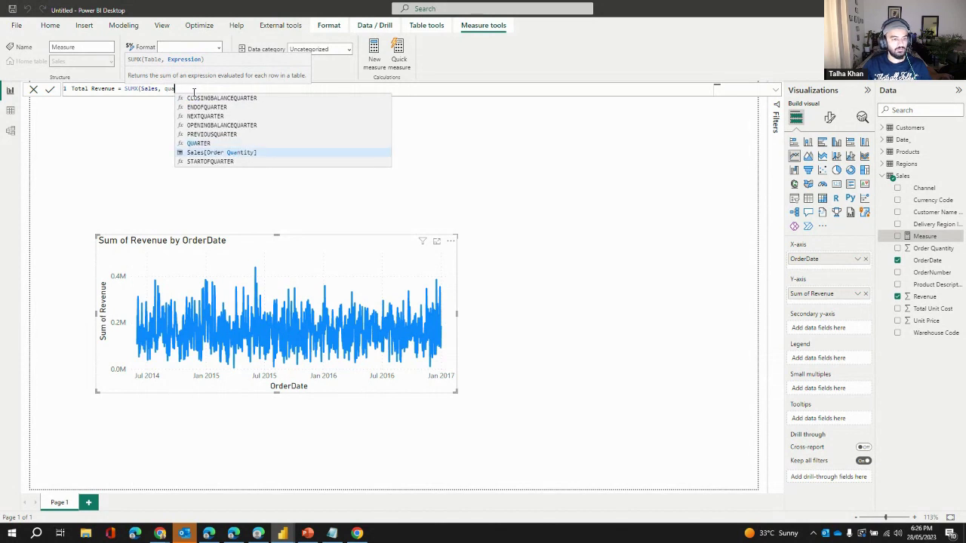
{"action": "key", "text": "Tab"}
{"action": "type", "text": ")"}
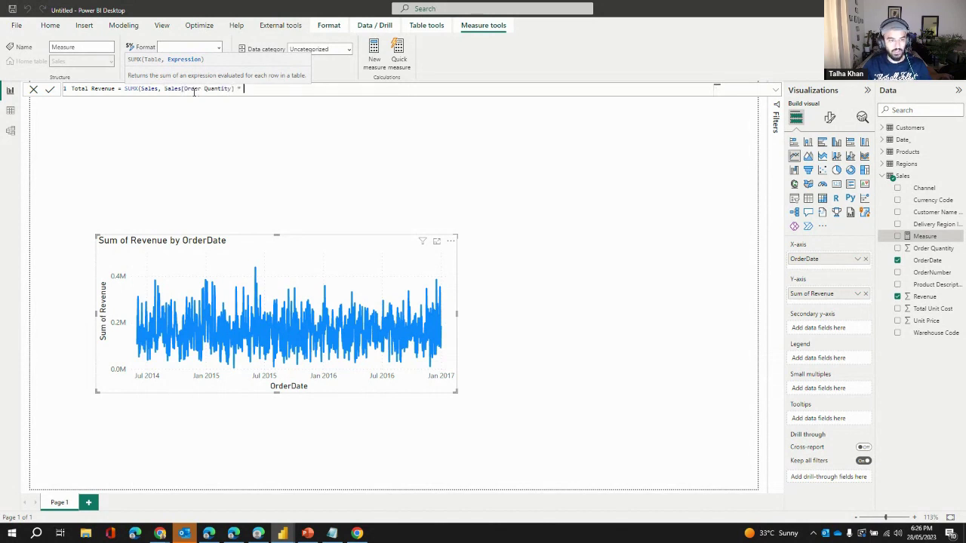
{"action": "type", "text": " * "}
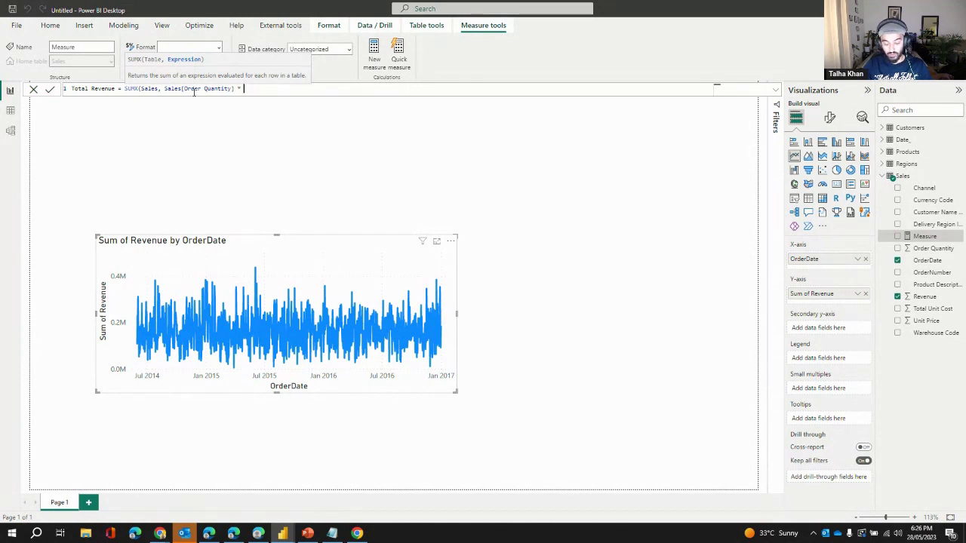
{"action": "type", "text": "unit"}
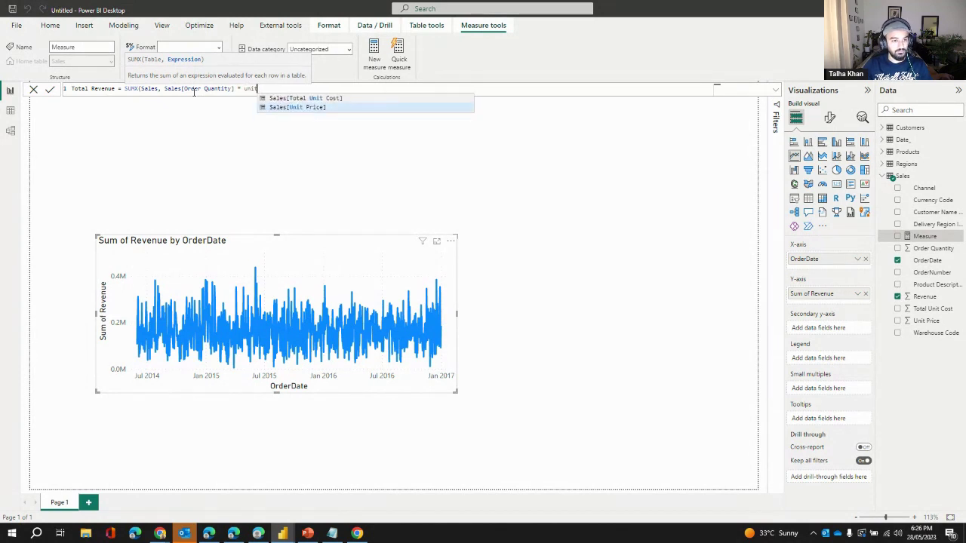
{"action": "key", "text": "Tab"}
{"action": "type", "text": ")"}
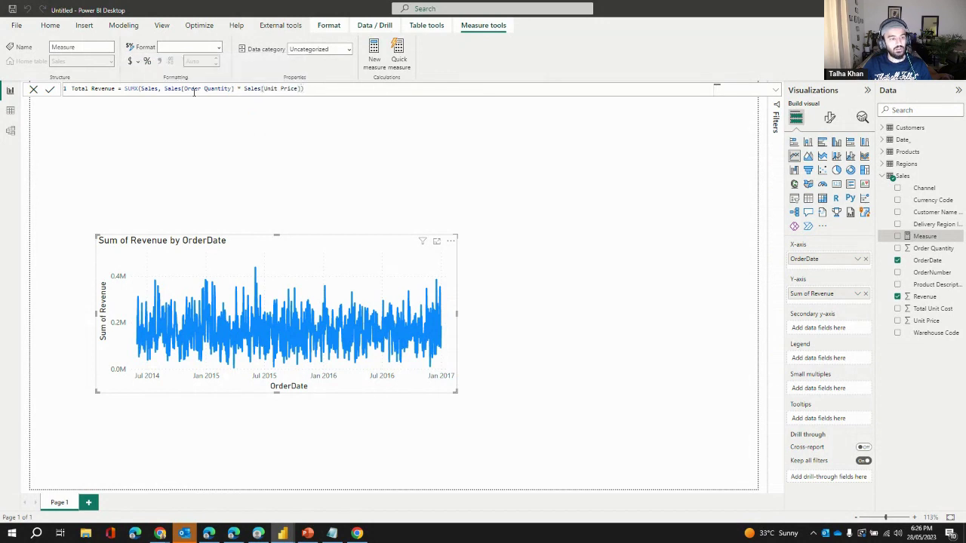
{"action": "key", "text": "Return"}
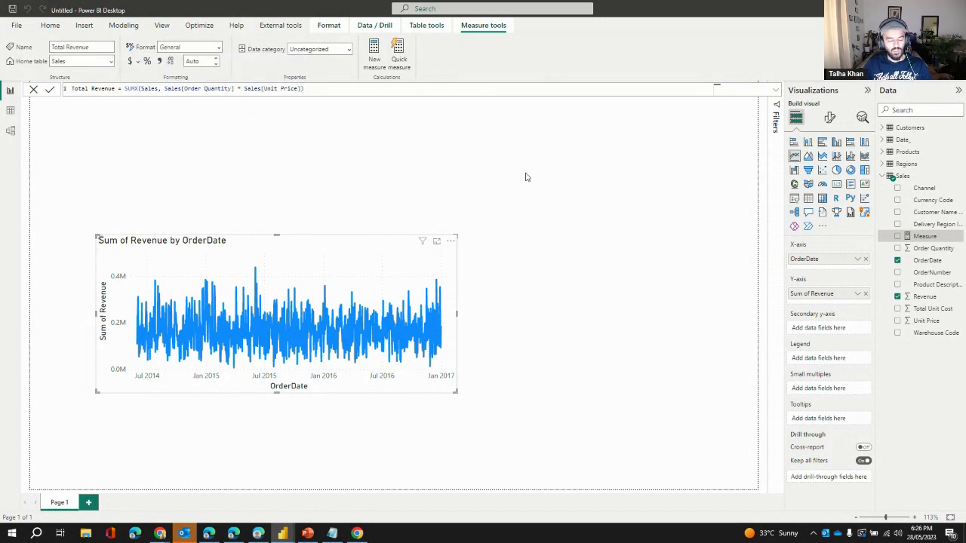
Step: Move the Sum of Revenue by OrderDate chart down toward the page's left edge and add a new table visual to the page
{"action": "left_click_drag", "start_coordinate": [399, 244], "coordinate": [341, 259]}
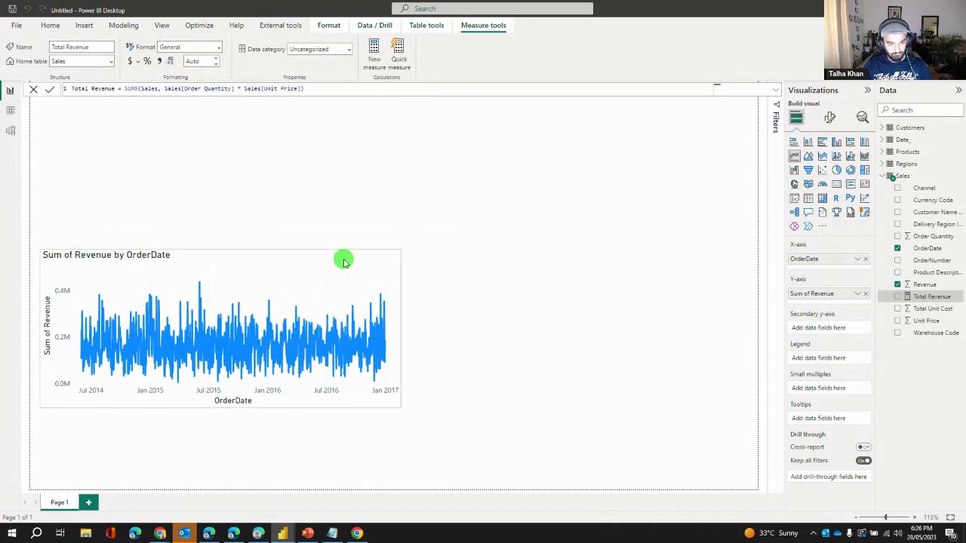
{"action": "left_click", "coordinate": [630, 204]}
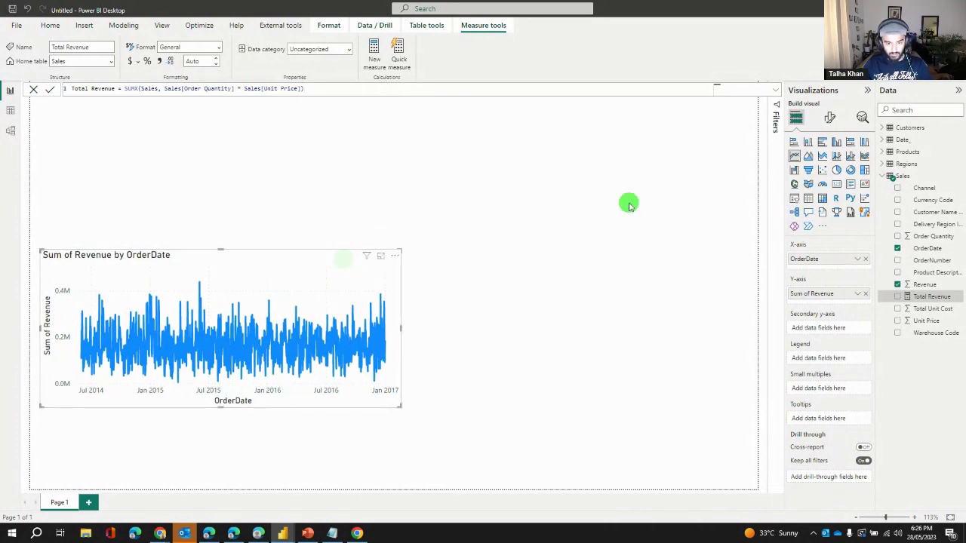
{"action": "left_click", "coordinate": [807, 199]}
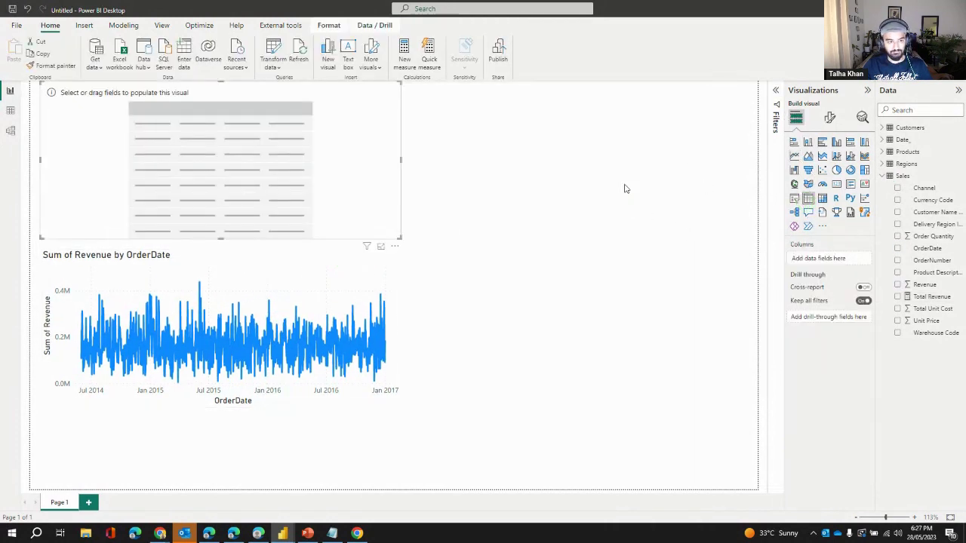
{"action": "scroll", "coordinate": [319, 188], "scroll_direction": "up", "scroll_amount": 4}
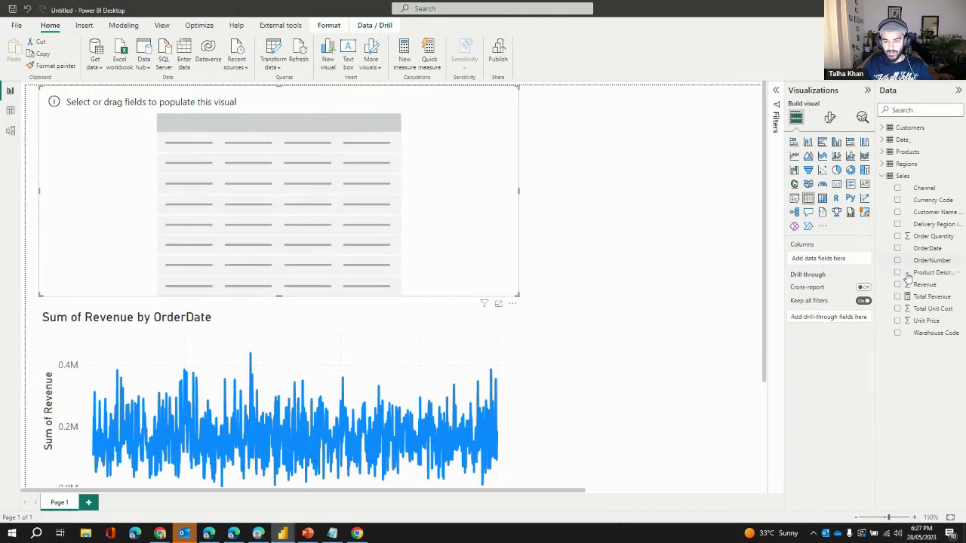
Step: Fill the table visual with the OrderDate, Revenue and Total Revenue fields from Sales
{"action": "left_click", "coordinate": [898, 248]}
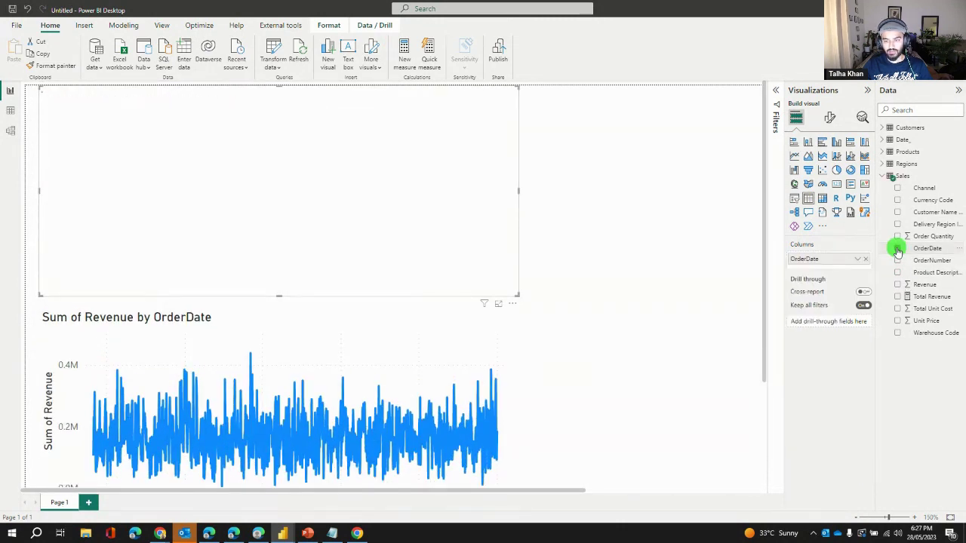
{"action": "left_click", "coordinate": [902, 288]}
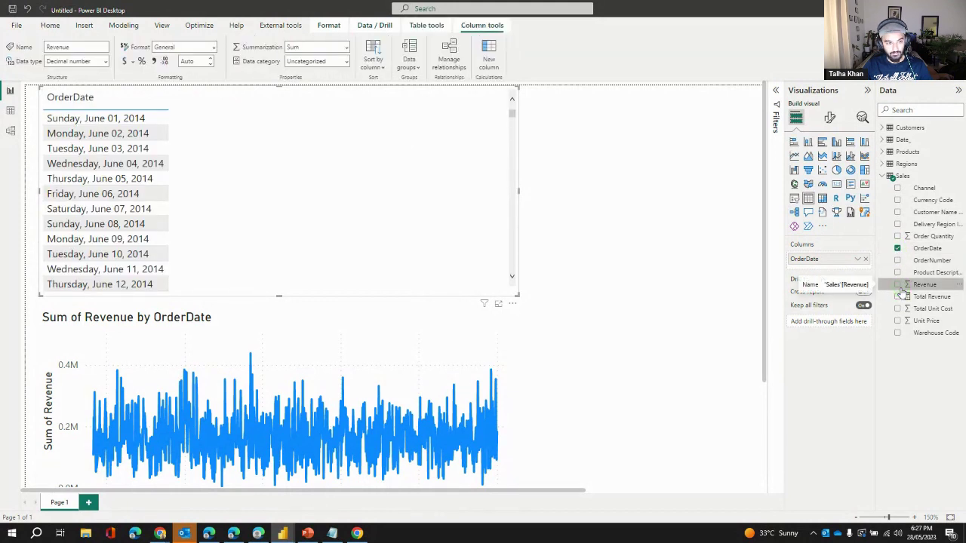
{"action": "left_click", "coordinate": [898, 285]}
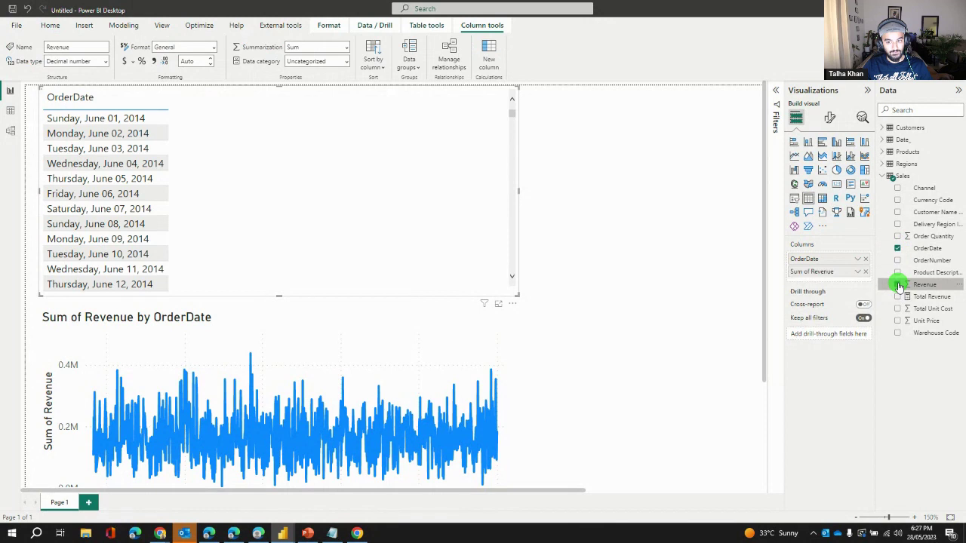
{"action": "left_click", "coordinate": [898, 297]}
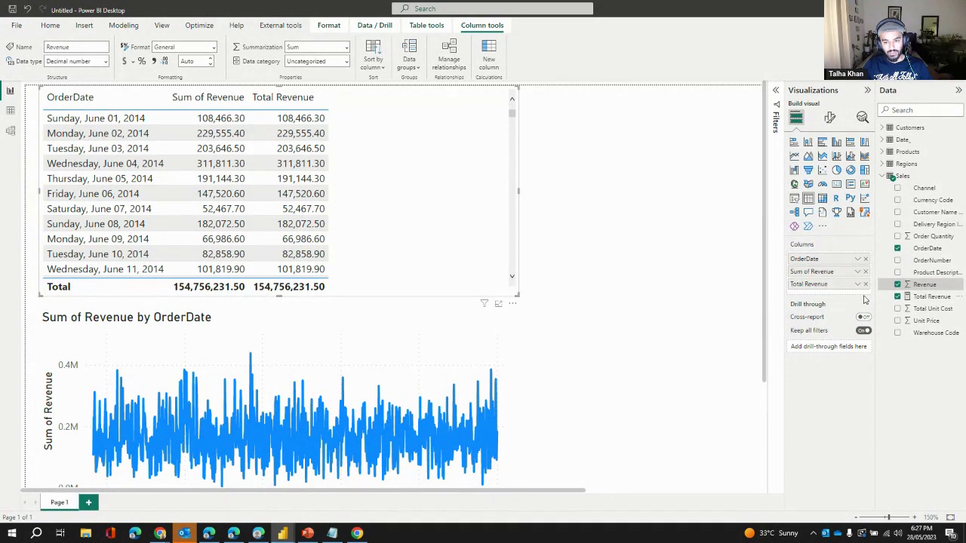
{"action": "left_click", "coordinate": [925, 287]}
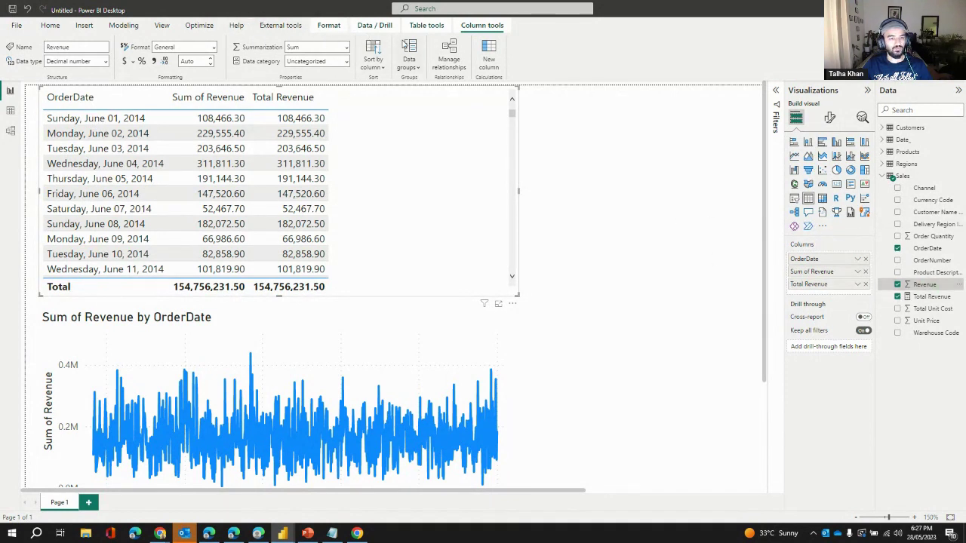
Step: Create a measure in the Sales table named Total Revenue 2, defined as SUM(Sales[Revenue])
{"action": "left_click", "coordinate": [924, 175]}
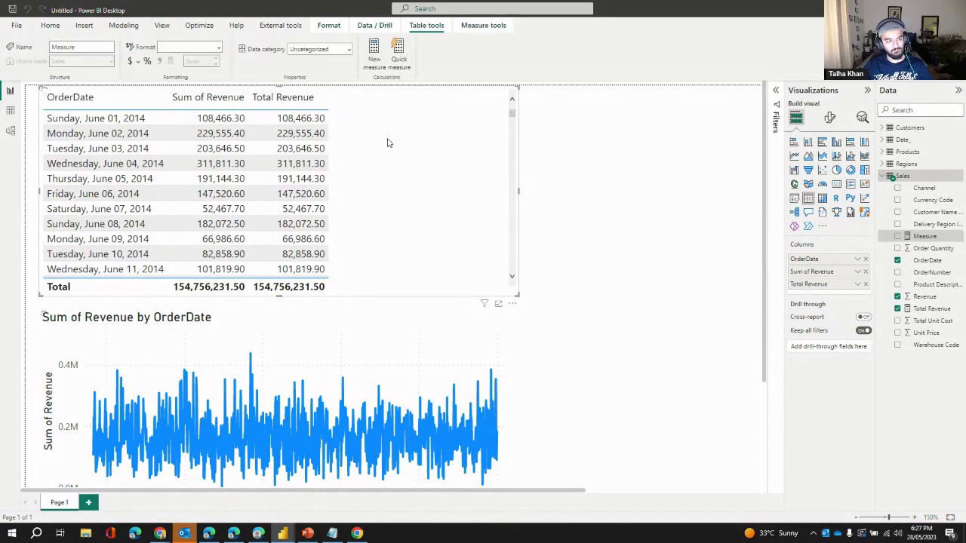
{"action": "type", "text": "T"}
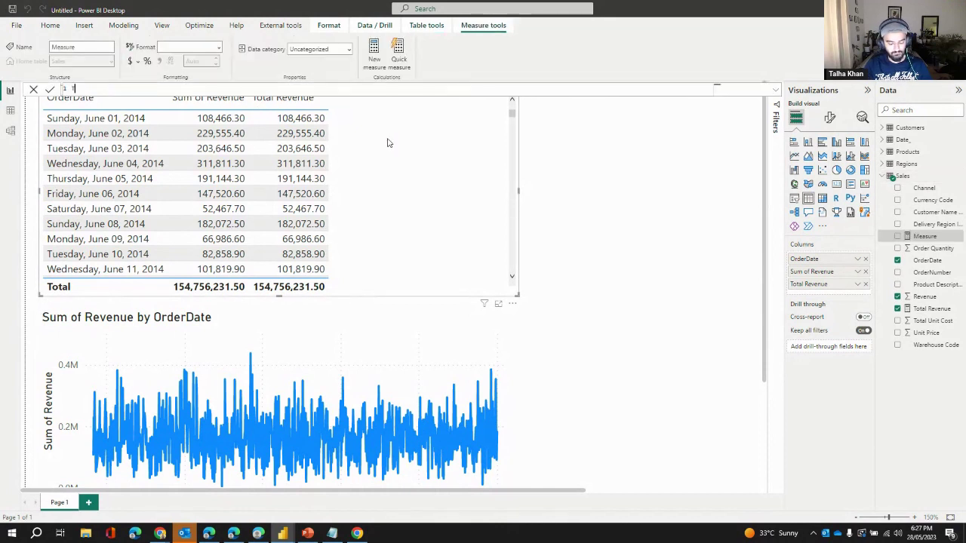
{"action": "type", "text": "otal Revenue 2"}
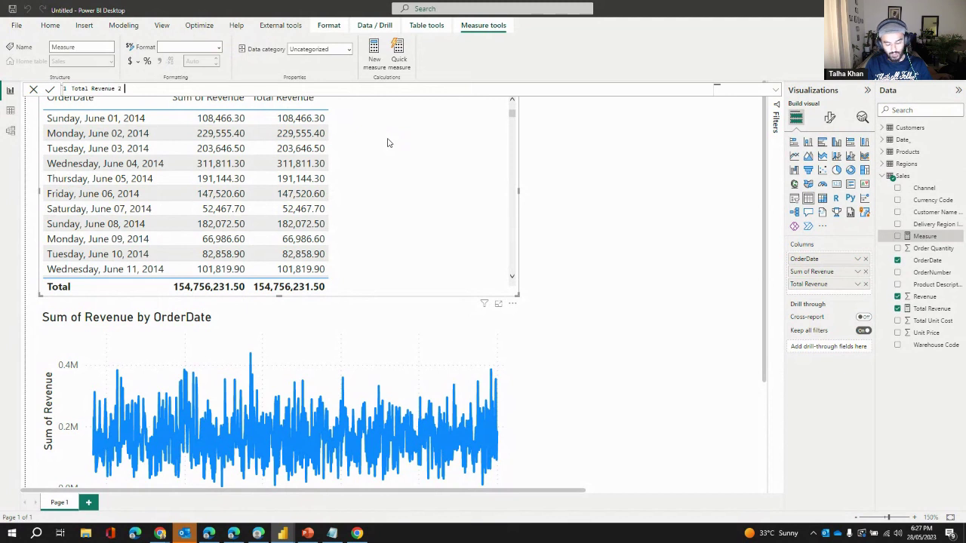
{"action": "type", "text": " = SM"}
{"action": "key", "text": "BackSpace"}
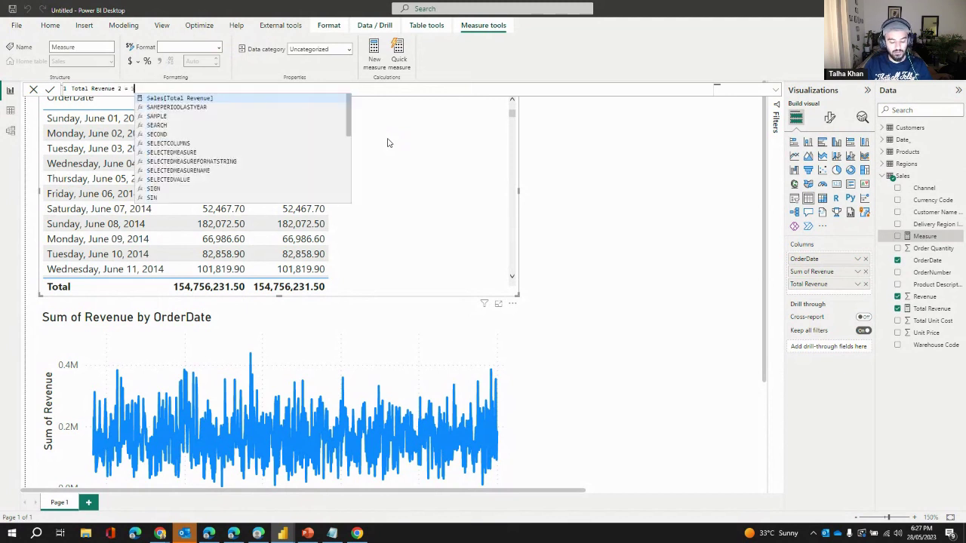
{"action": "type", "text": "UM"}
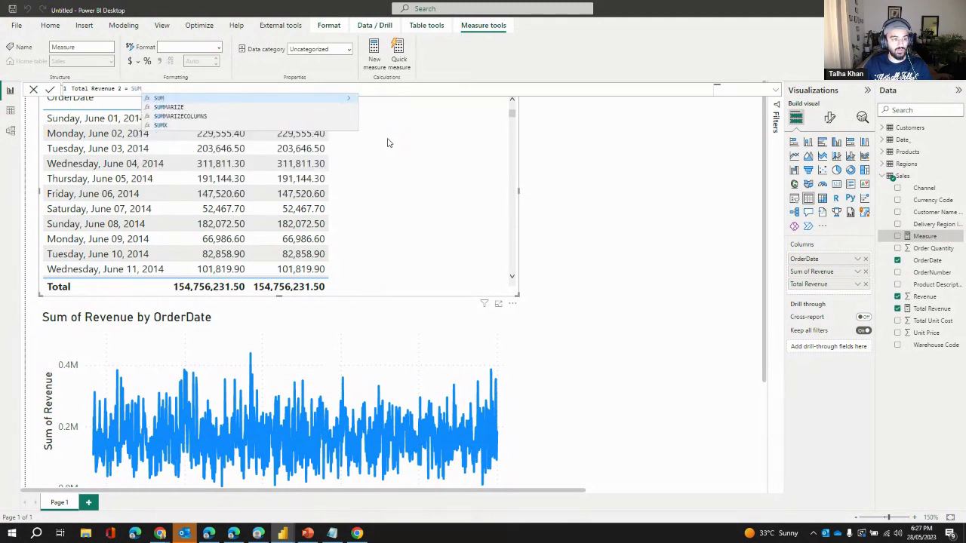
{"action": "left_click", "coordinate": [207, 98]}
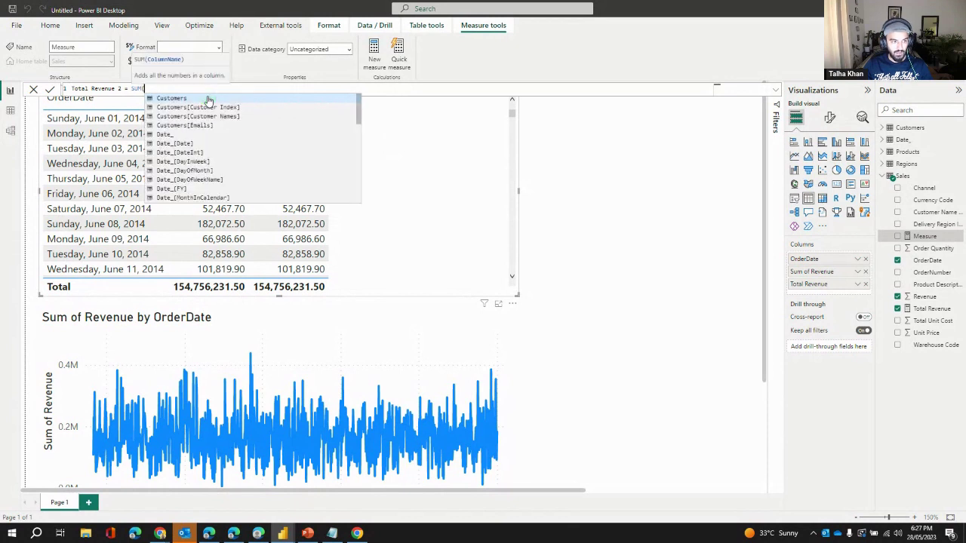
{"action": "type", "text": "reven"}
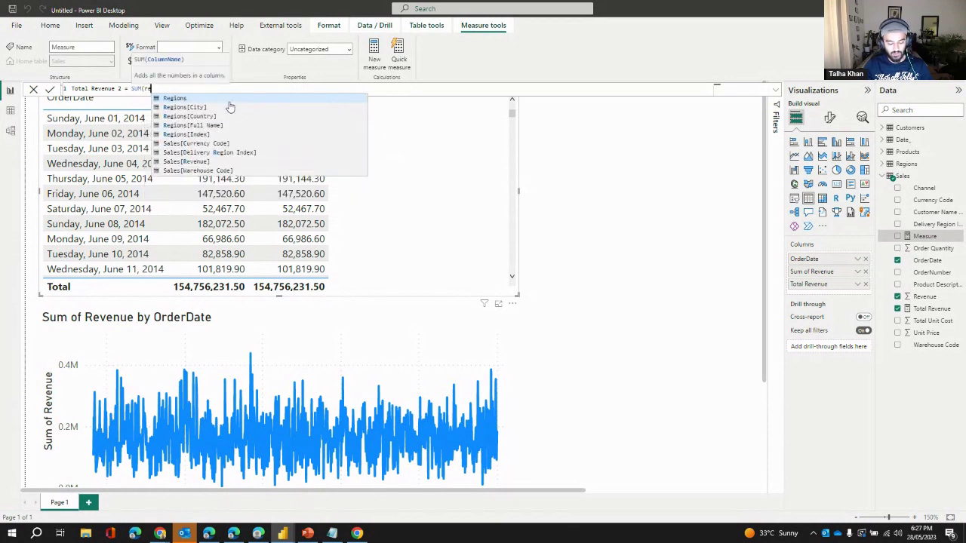
{"action": "left_click", "coordinate": [230, 103]}
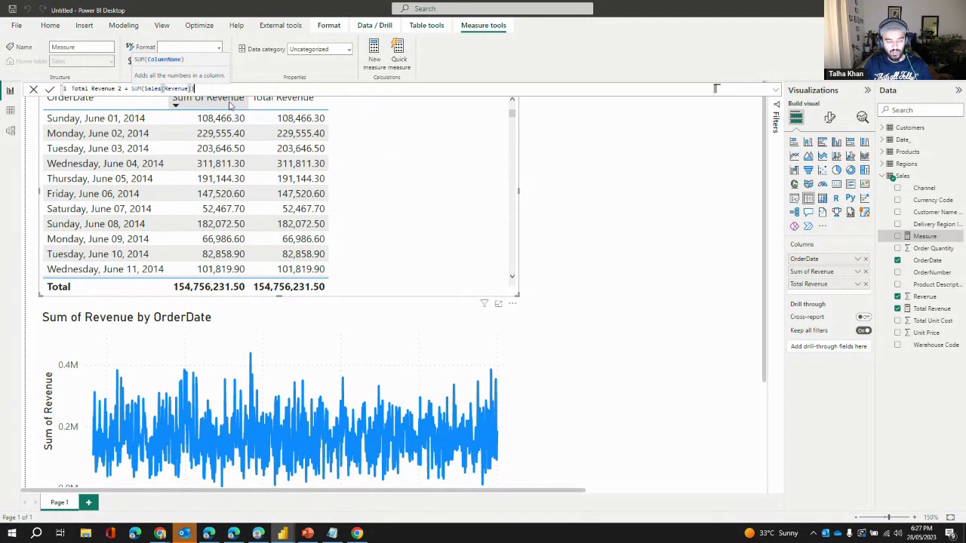
{"action": "type", "text": ")"}
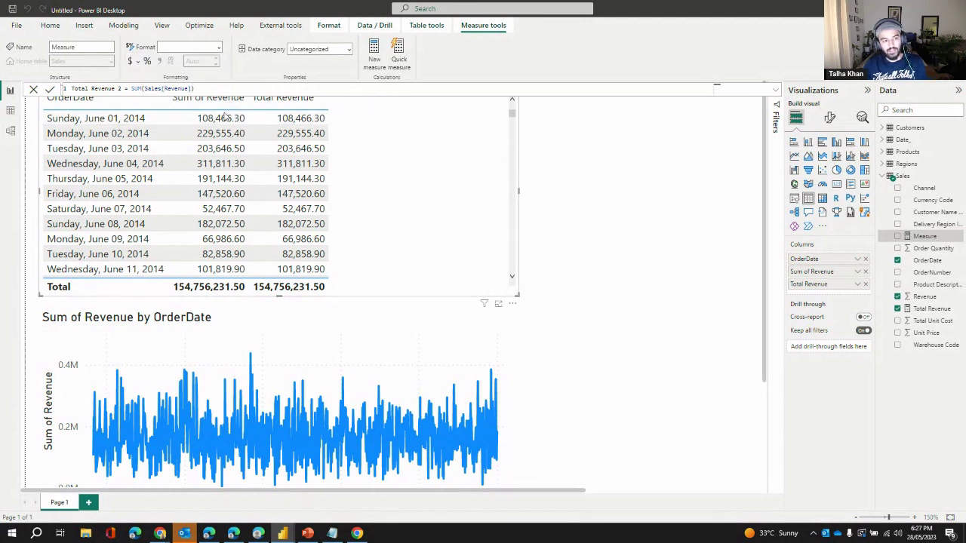
{"action": "key", "text": "Return"}
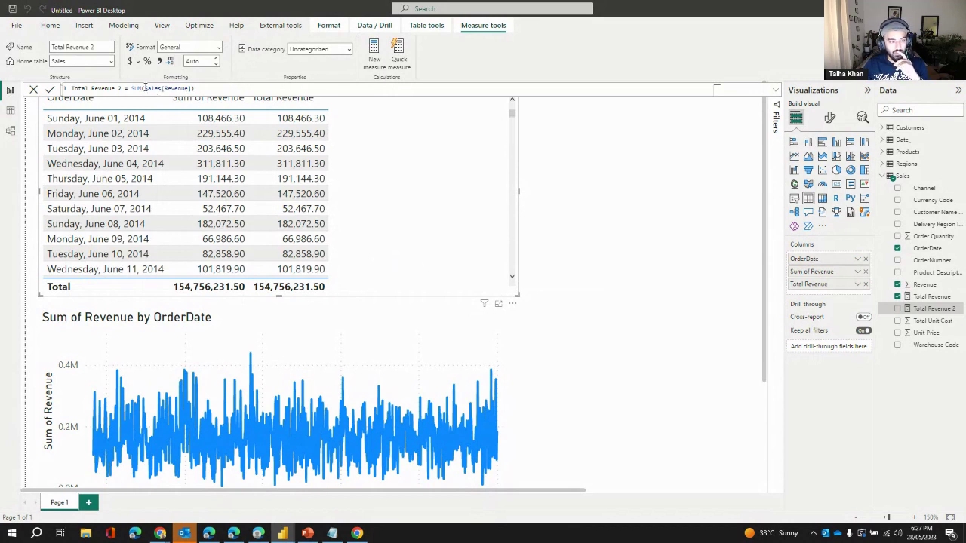
Step: Replace the Sum of Revenue column in the table visual with Total Revenue 2 and shift the visual slightly down the page
{"action": "left_click_drag", "start_coordinate": [144, 89], "coordinate": [203, 89]}
{"action": "left_click", "coordinate": [213, 89]}
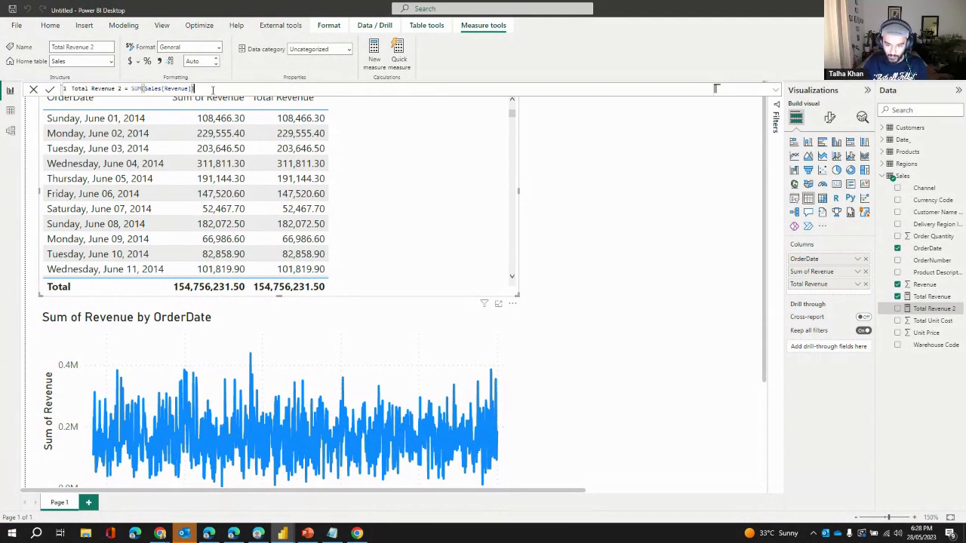
{"action": "left_click", "coordinate": [897, 310]}
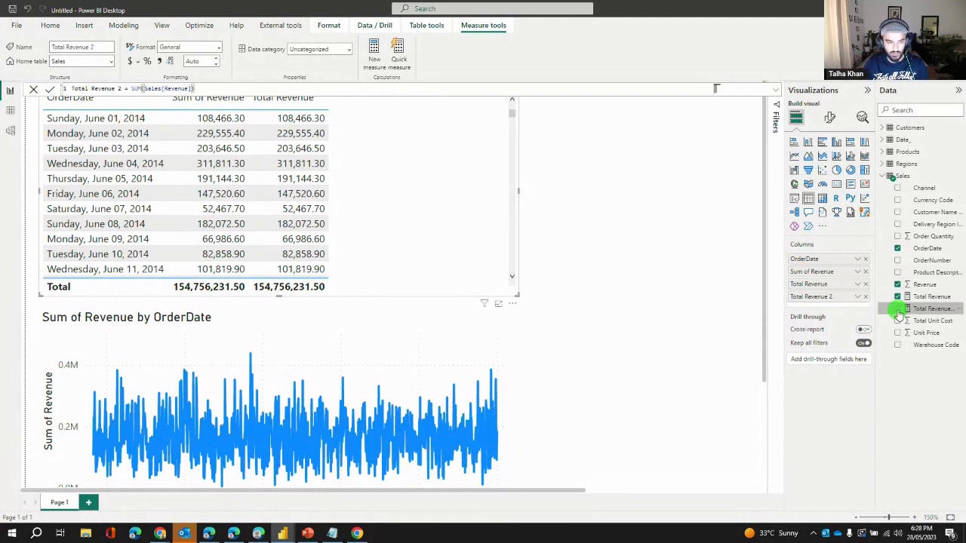
{"action": "left_click", "coordinate": [865, 272]}
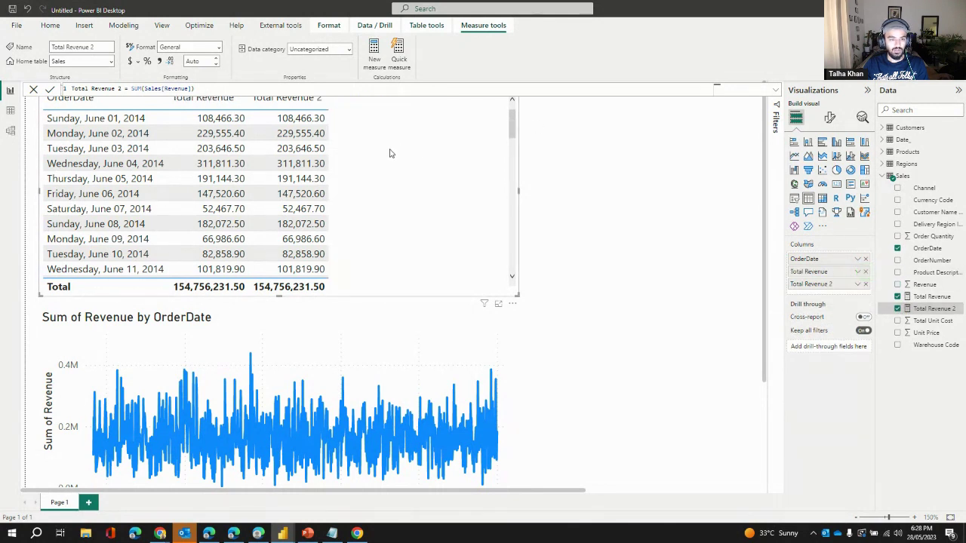
{"action": "left_click", "coordinate": [416, 151]}
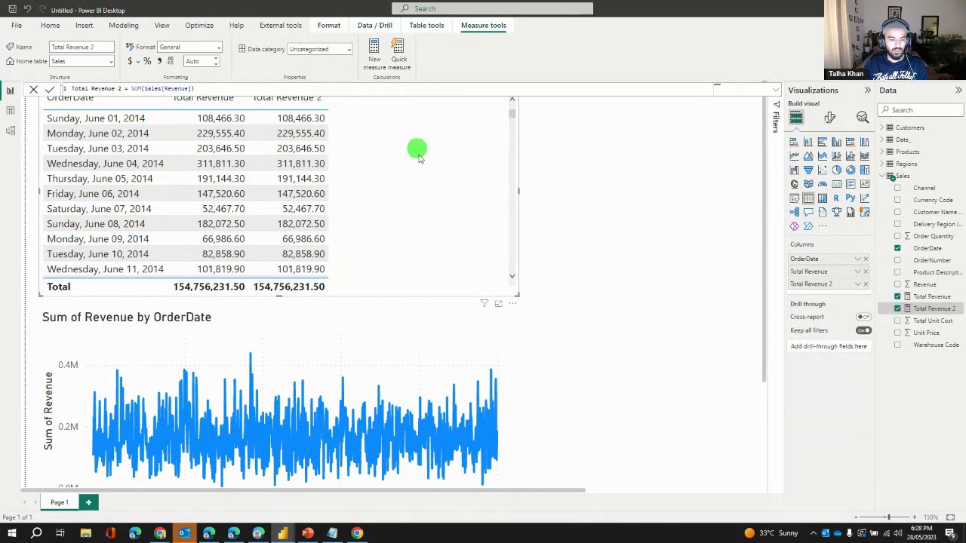
{"action": "left_click", "coordinate": [583, 176]}
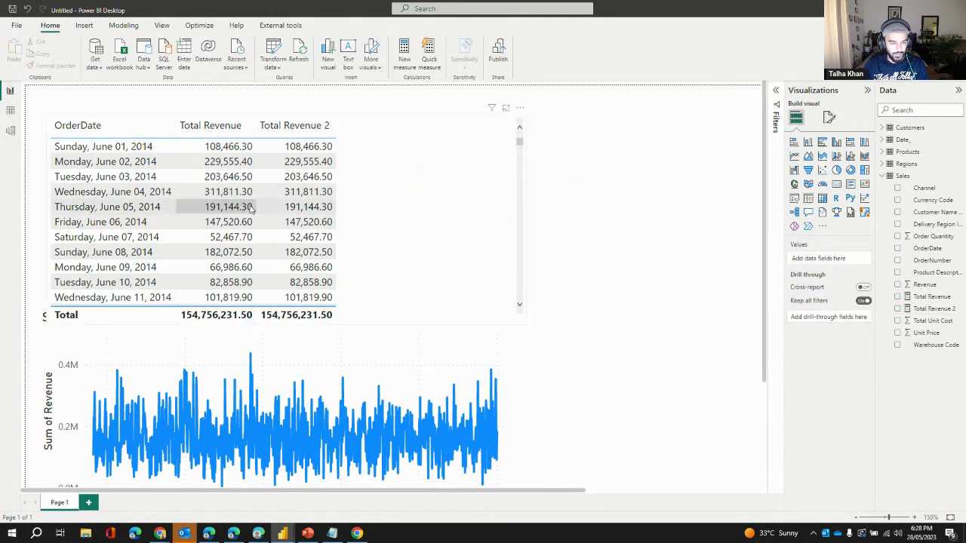
{"action": "left_click", "coordinate": [388, 171]}
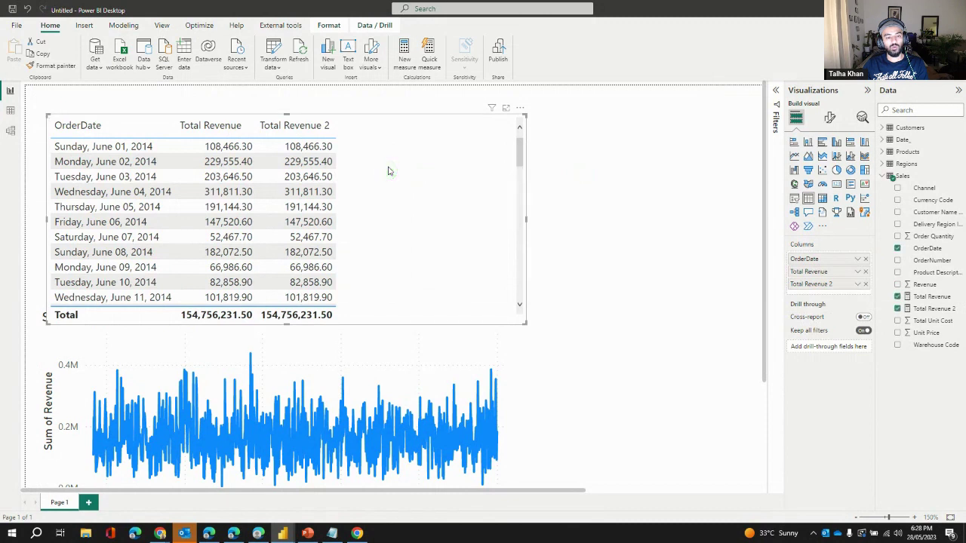
Step: Add Order Quantity and Unit Price ahead of the two revenue measures in the table visual and widen it to fit all columns
{"action": "left_click", "coordinate": [932, 309]}
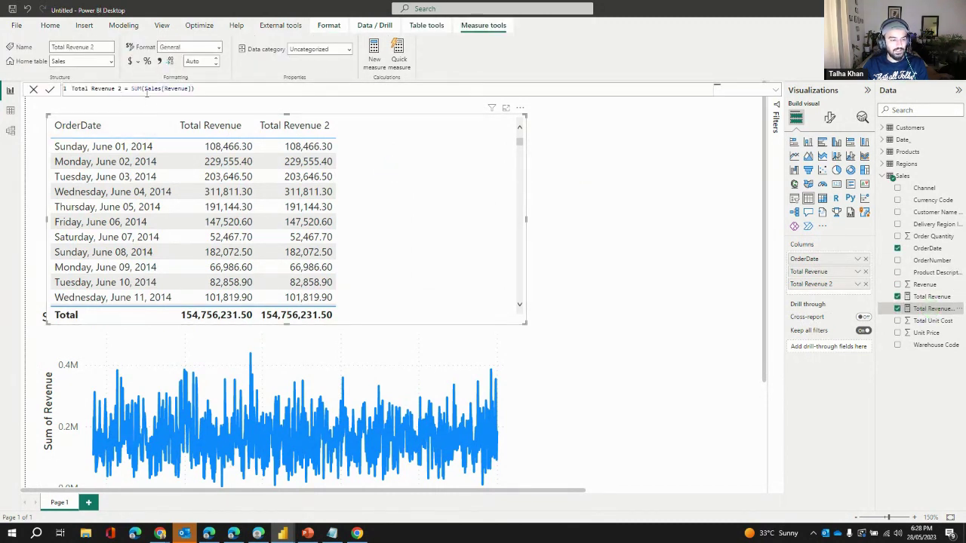
{"action": "left_click_drag", "start_coordinate": [145, 89], "coordinate": [192, 89]}
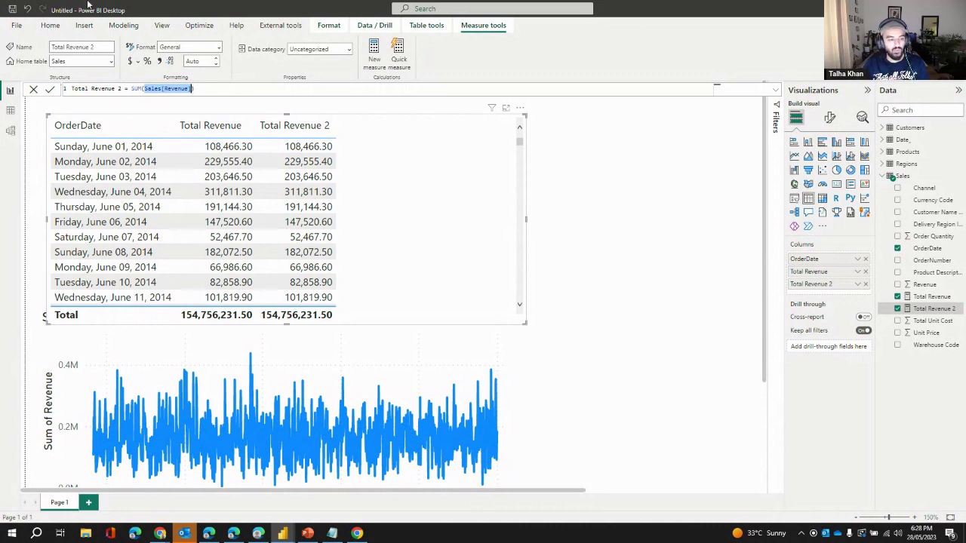
{"action": "left_click", "coordinate": [392, 177]}
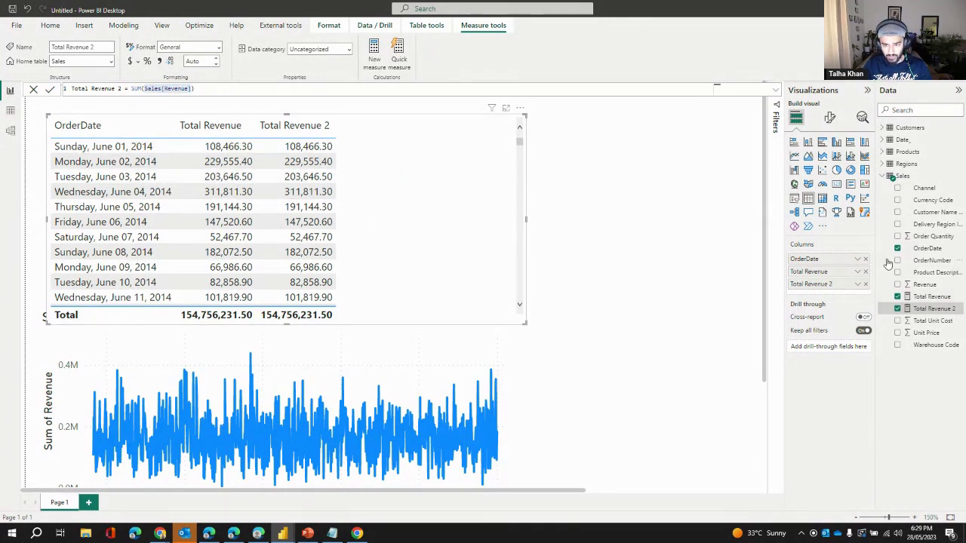
{"action": "left_click", "coordinate": [898, 236]}
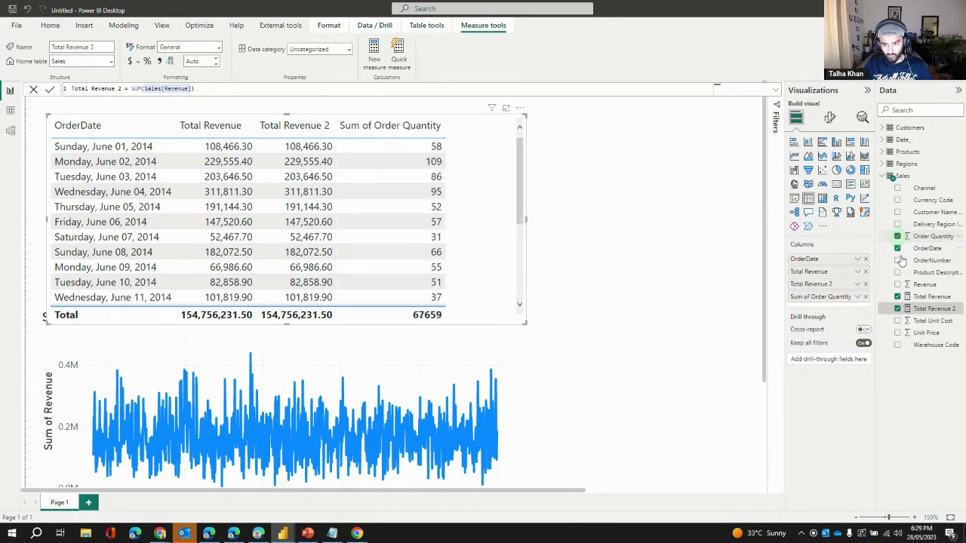
{"action": "left_click", "coordinate": [897, 333]}
{"action": "left_click_drag", "start_coordinate": [813, 284], "coordinate": [828, 310]}
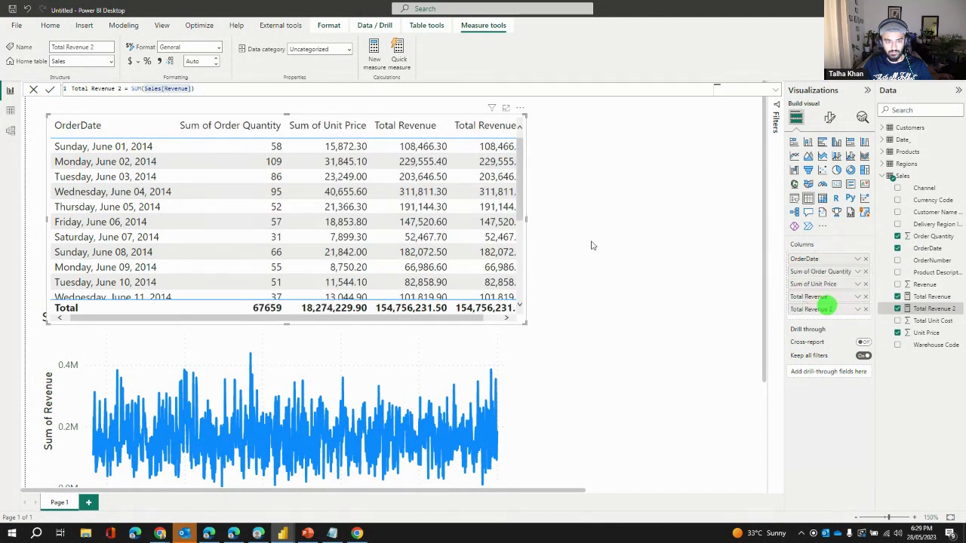
{"action": "left_click_drag", "start_coordinate": [528, 224], "coordinate": [660, 228]}
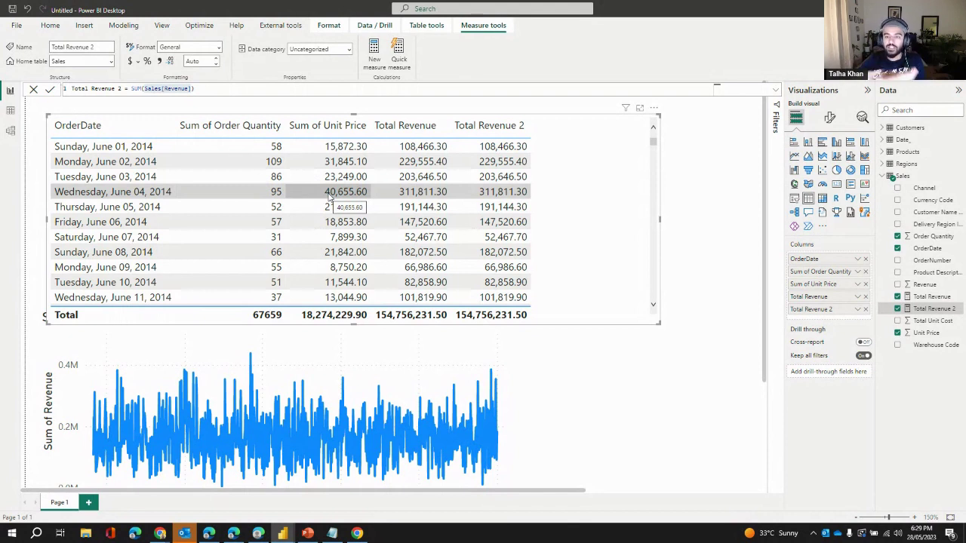
Step: Inspect the Revenue column in the Sales table's data and return to the report page
{"action": "left_click", "coordinate": [932, 297]}
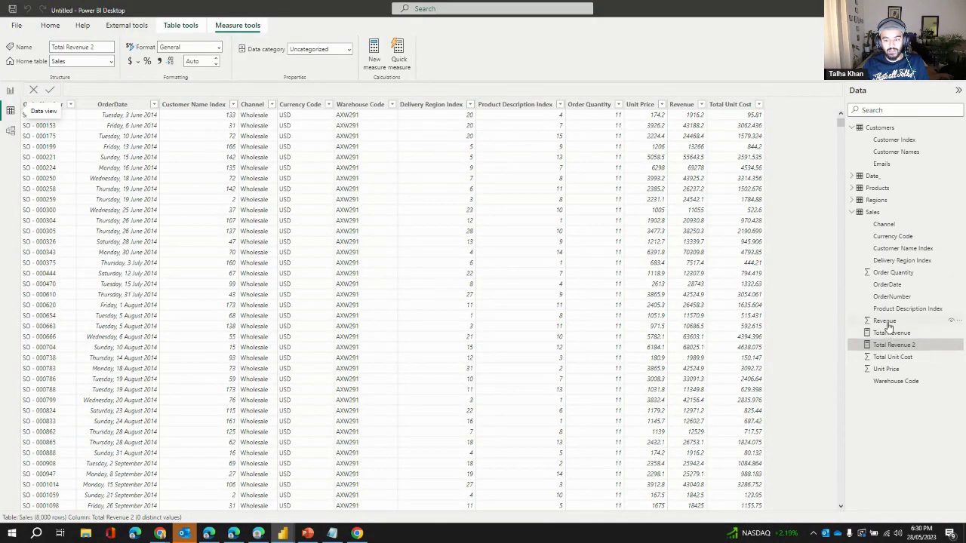
{"action": "left_click", "coordinate": [885, 320]}
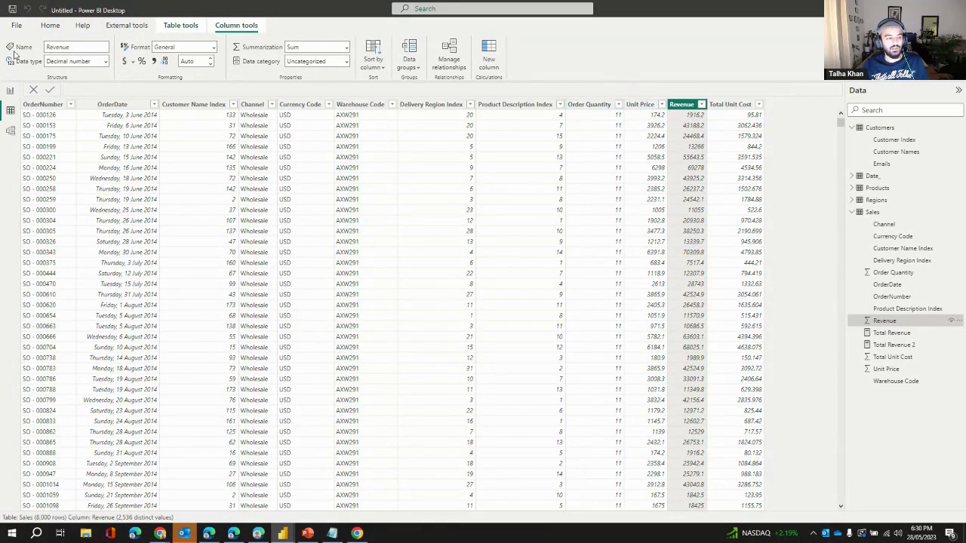
{"action": "left_click", "coordinate": [10, 91]}
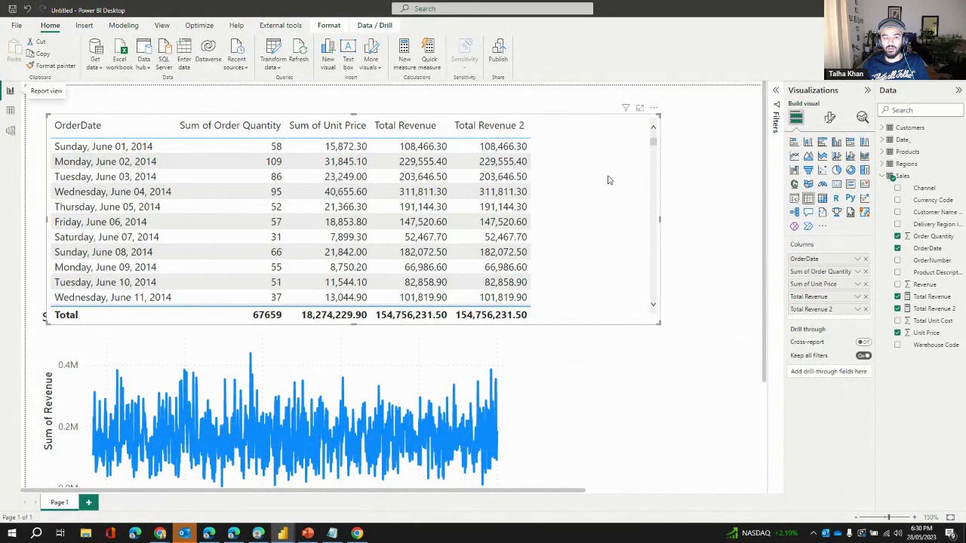
Step: Start a new calculated column in the Sales table with the name REVENUE COLUMN
{"action": "left_click", "coordinate": [928, 177]}
{"action": "right_click", "coordinate": [928, 177]}
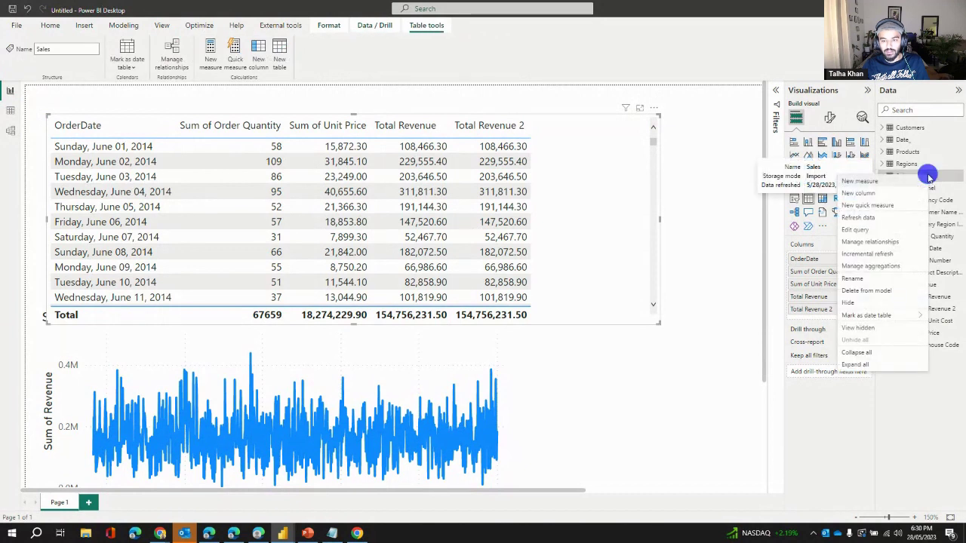
{"action": "left_click", "coordinate": [875, 190]}
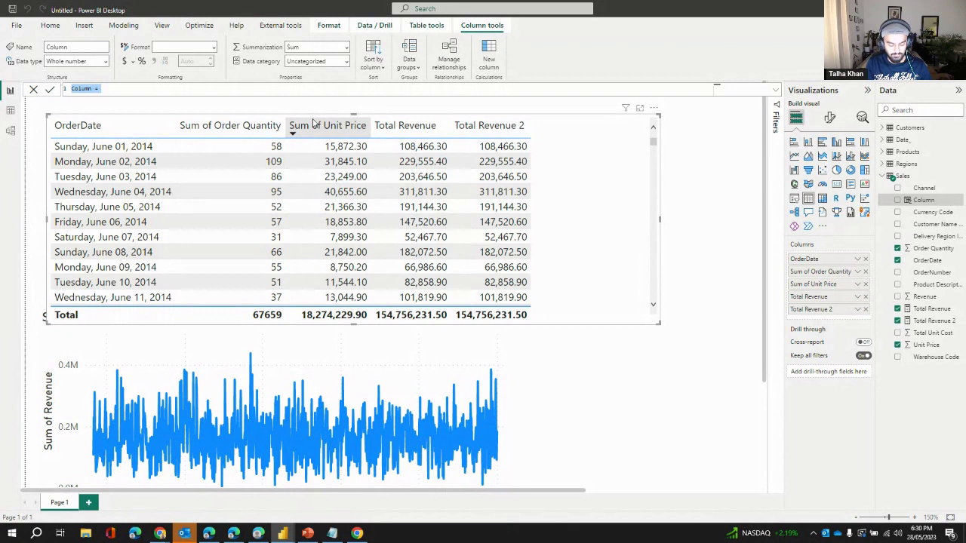
{"action": "type", "text": "Rev"}
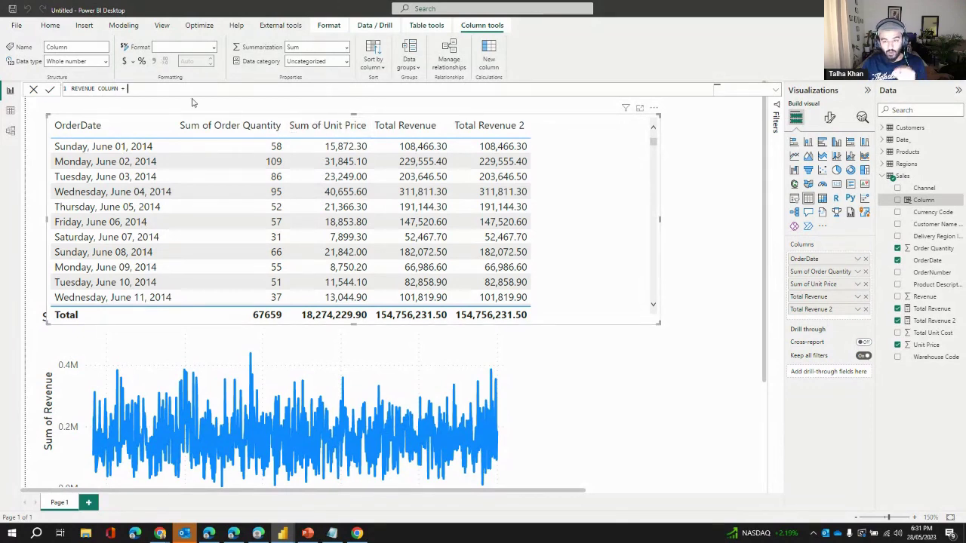
Step: Examine the new calculated column in the Sales data alongside the Total Revenue and Total Revenue 2 measures
{"action": "left_click", "coordinate": [11, 111]}
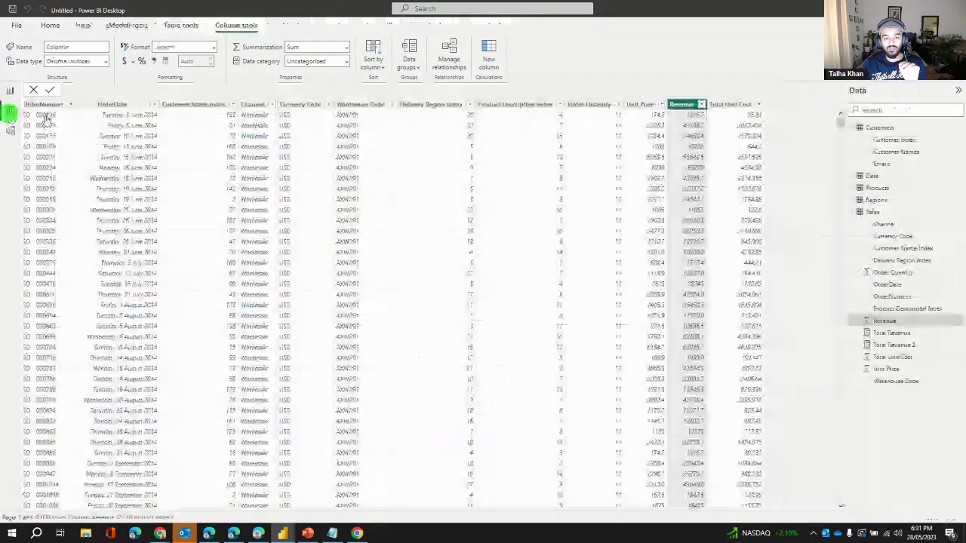
{"action": "left_click", "coordinate": [489, 59]}
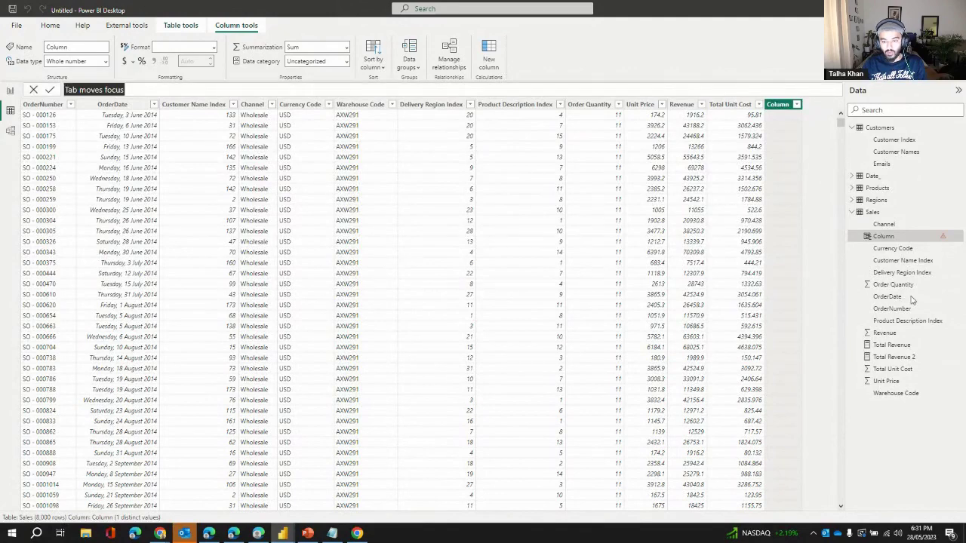
{"action": "left_click", "coordinate": [887, 344]}
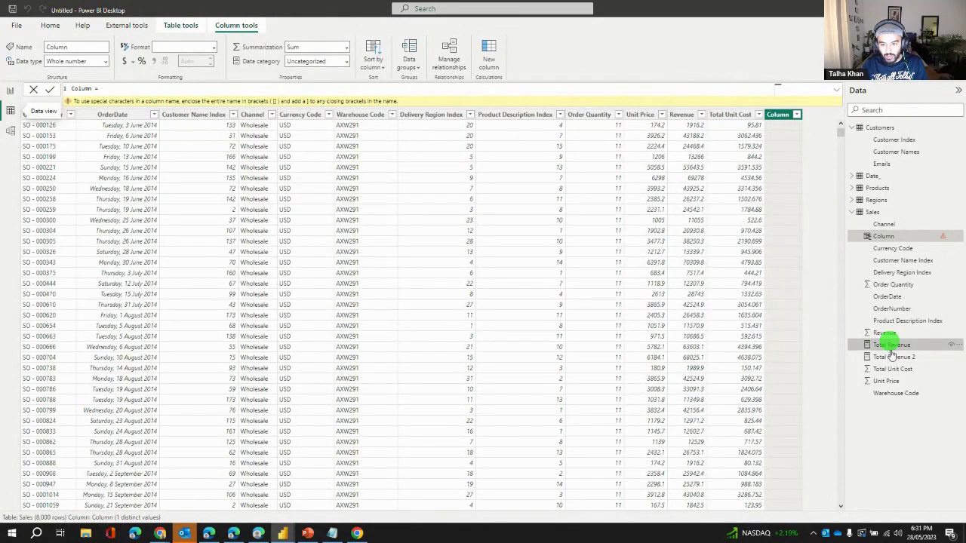
{"action": "left_click", "coordinate": [892, 356]}
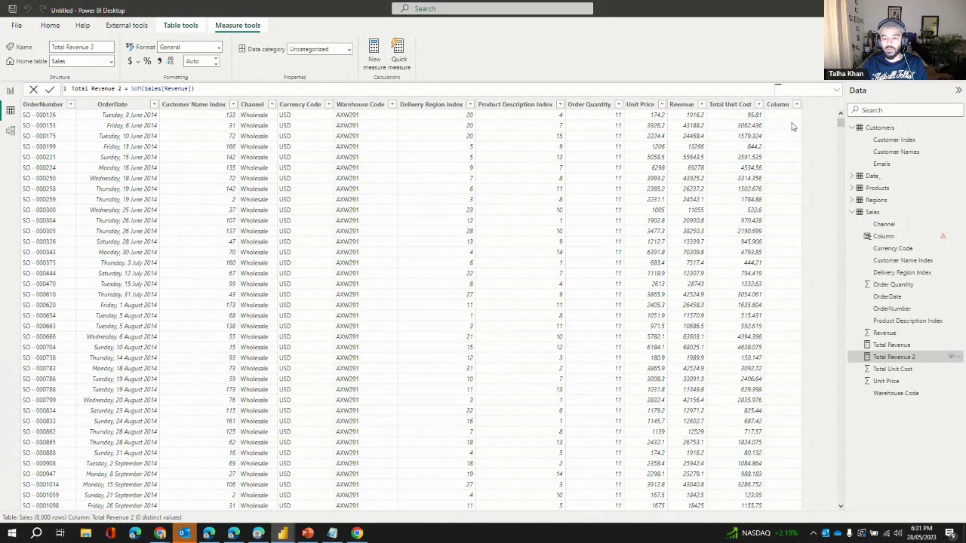
{"action": "left_click", "coordinate": [884, 226]}
{"action": "left_click", "coordinate": [887, 236]}
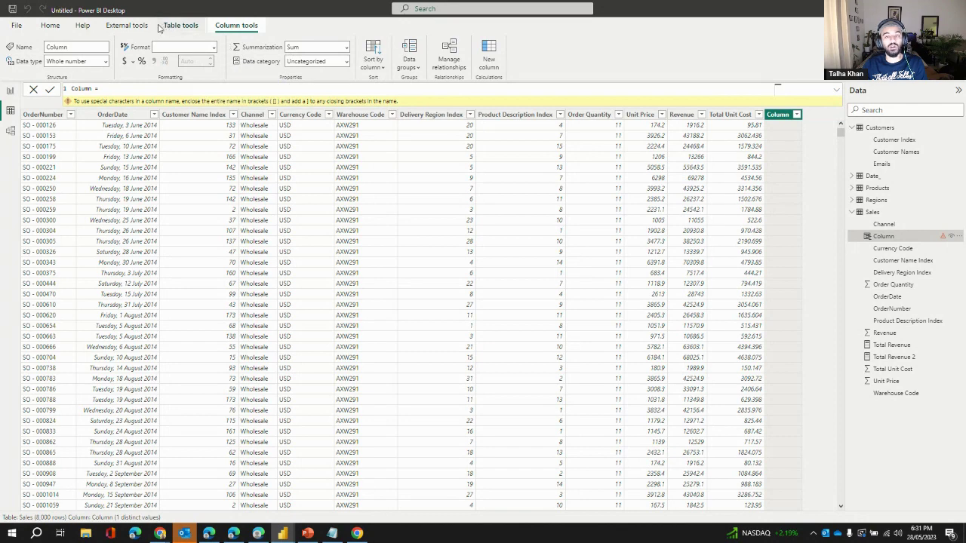
Step: Return to the report page and delete the unfinished calculated column named Column from the Sales table
{"action": "left_click", "coordinate": [11, 92]}
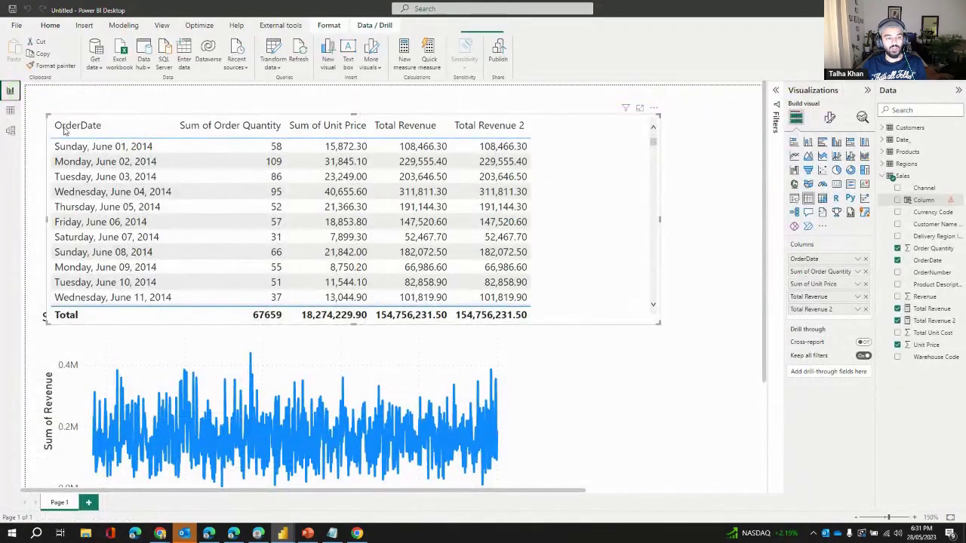
{"action": "right_click", "coordinate": [936, 201]}
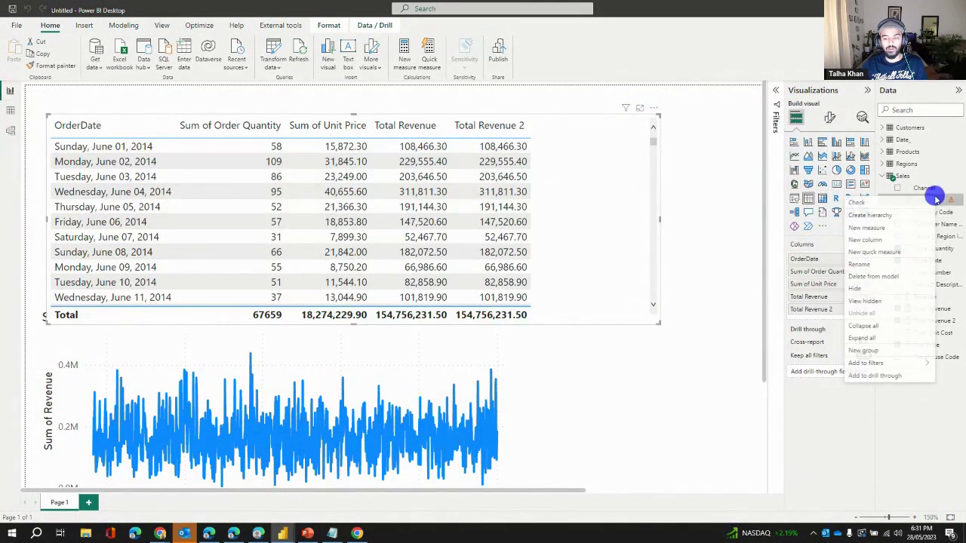
{"action": "left_click", "coordinate": [879, 277]}
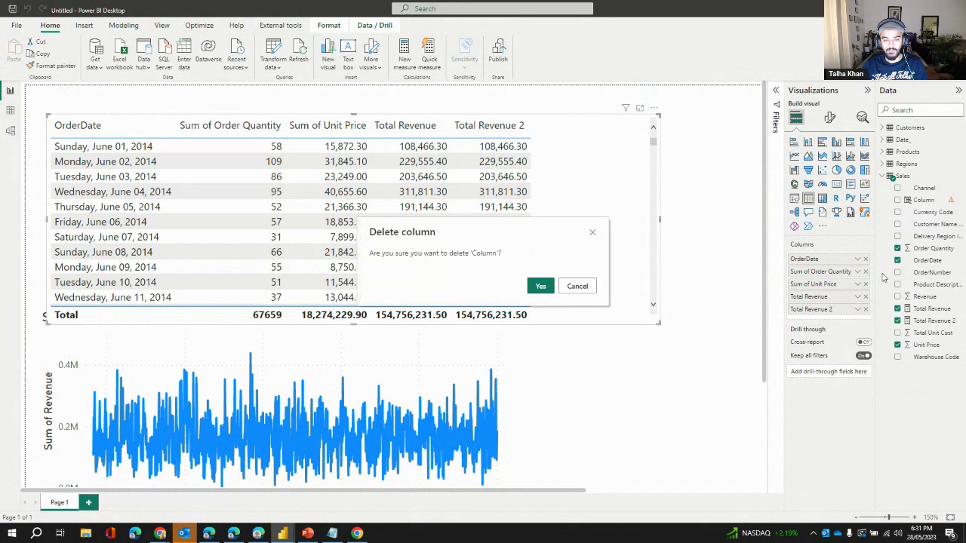
{"action": "left_click", "coordinate": [542, 286]}
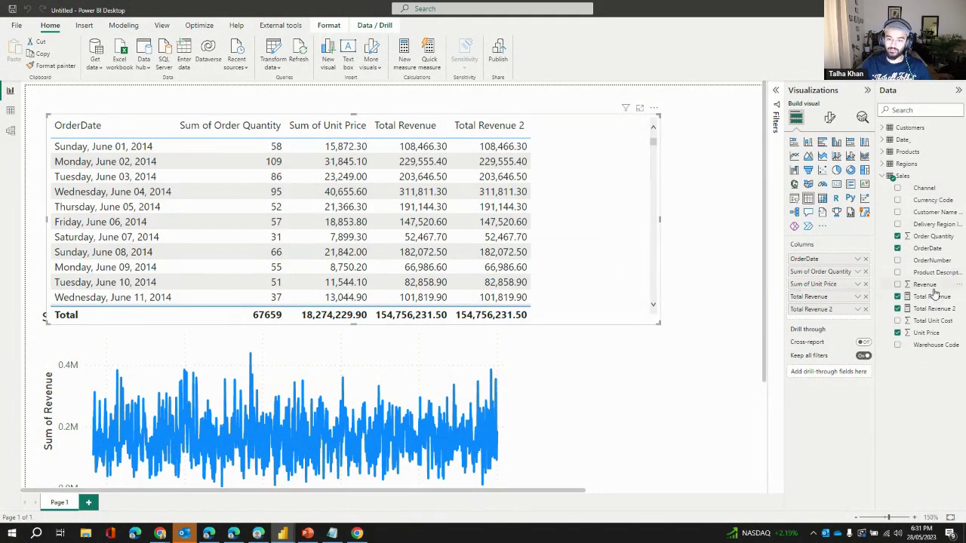
Step: Check the Total Revenue measure's formula, deselect the table visual, and load a manually entered blank table named Measures
{"action": "left_click", "coordinate": [933, 297]}
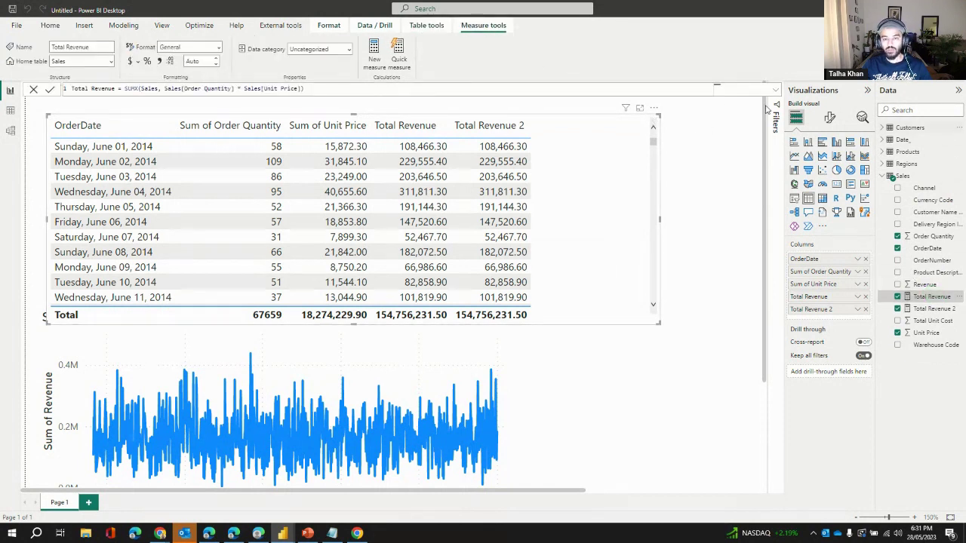
{"action": "left_click", "coordinate": [678, 160]}
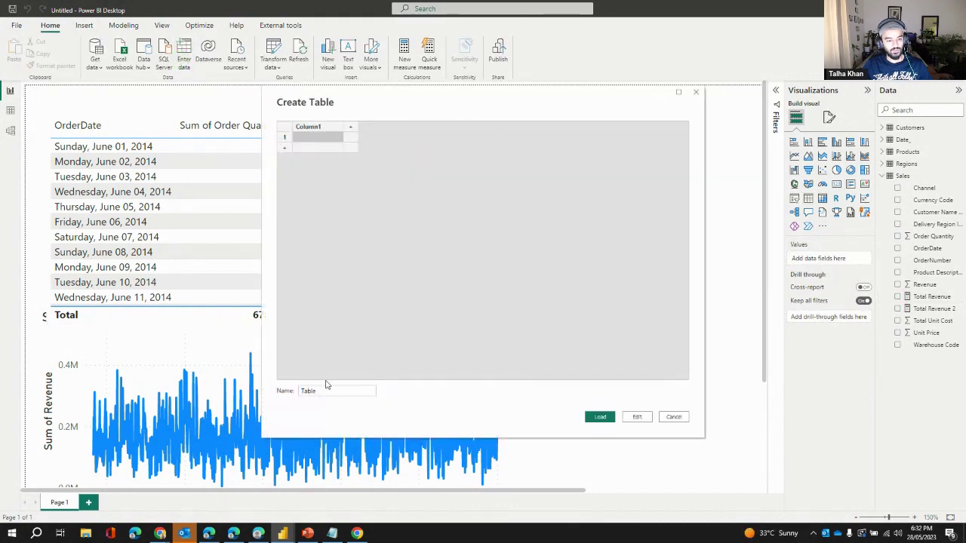
{"action": "double_click", "coordinate": [329, 390]}
{"action": "type", "text": "Measures"}
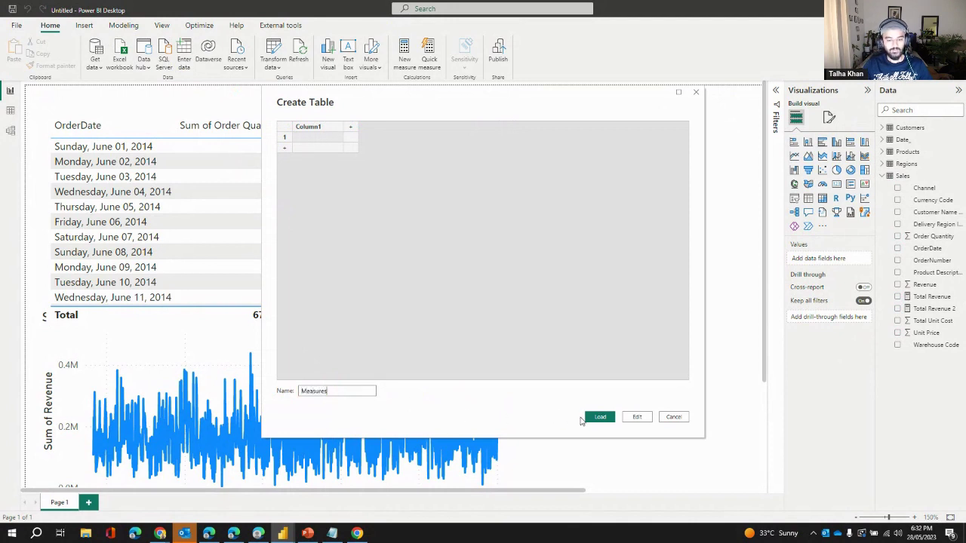
{"action": "left_click", "coordinate": [585, 417]}
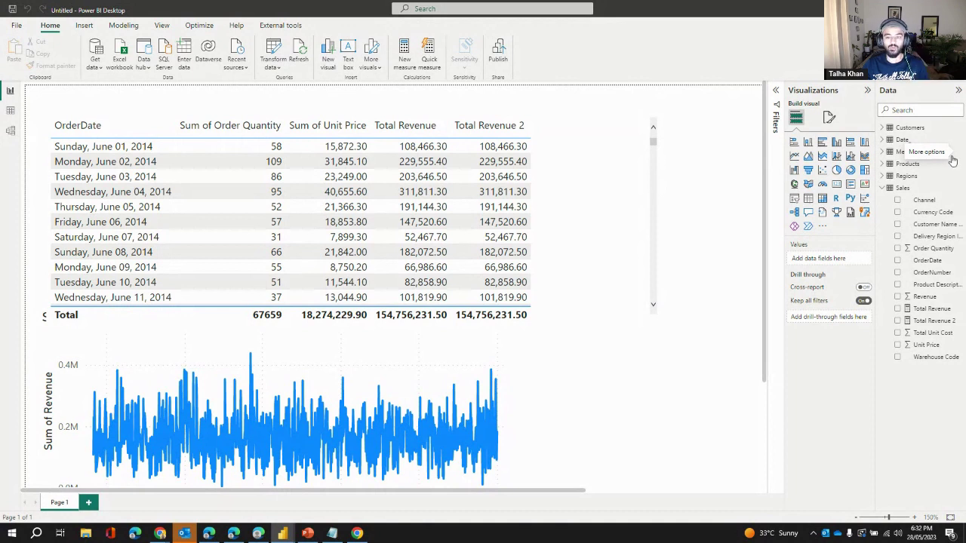
Step: Rename the new measures table to _Measures and expand it to show its fields
{"action": "double_click", "coordinate": [922, 152]}
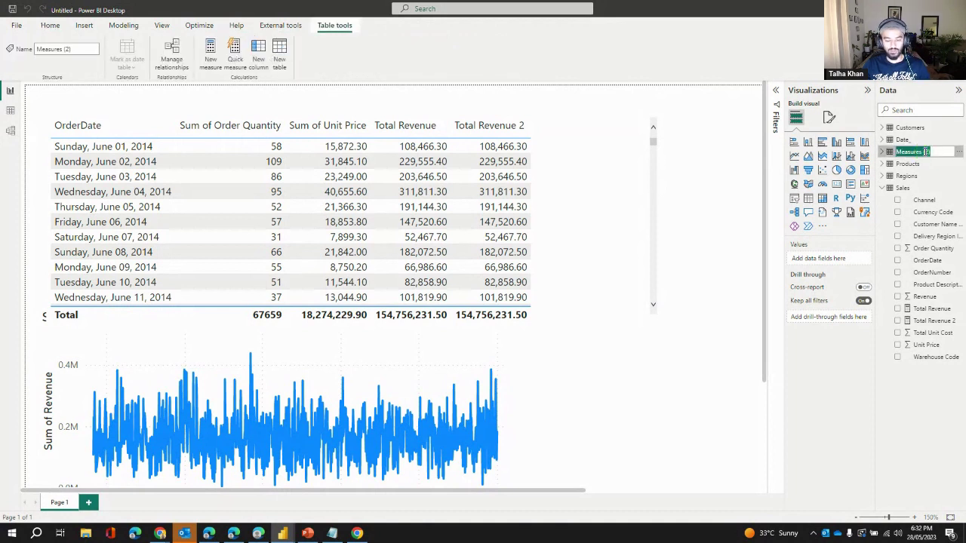
{"action": "left_click", "coordinate": [927, 152]}
{"action": "key", "text": "BackSpace"}
{"action": "key", "text": "BackSpace"}
{"action": "key", "text": "BackSpace"}
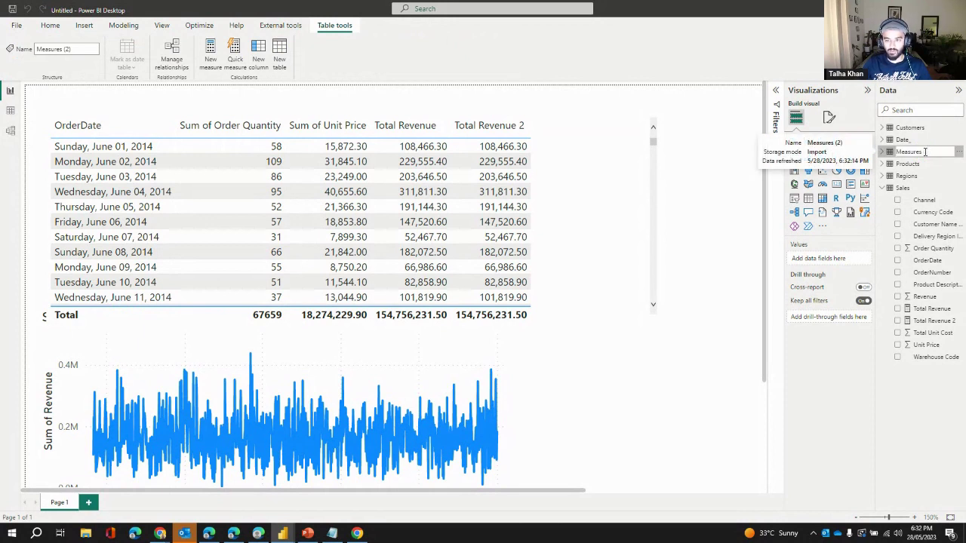
{"action": "key", "text": "Home"}
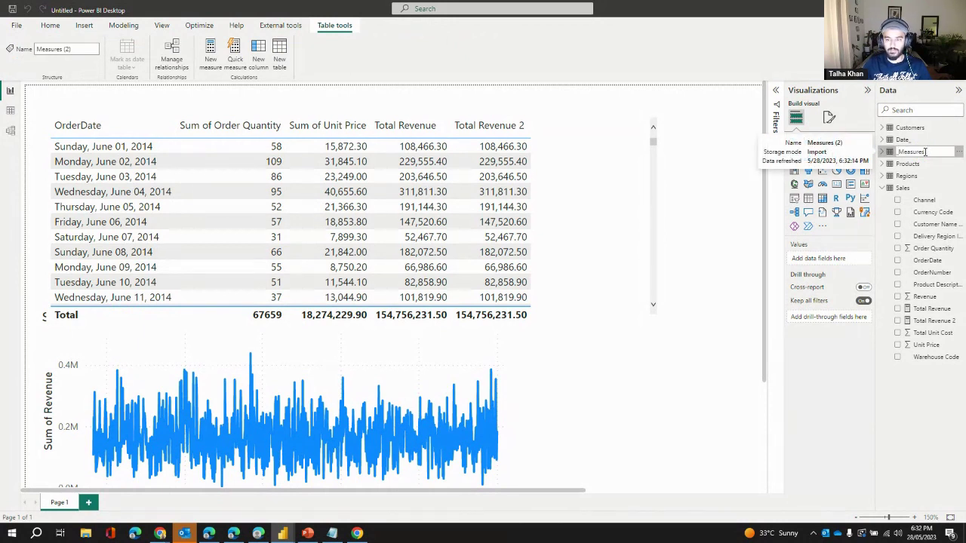
{"action": "key", "text": "Return"}
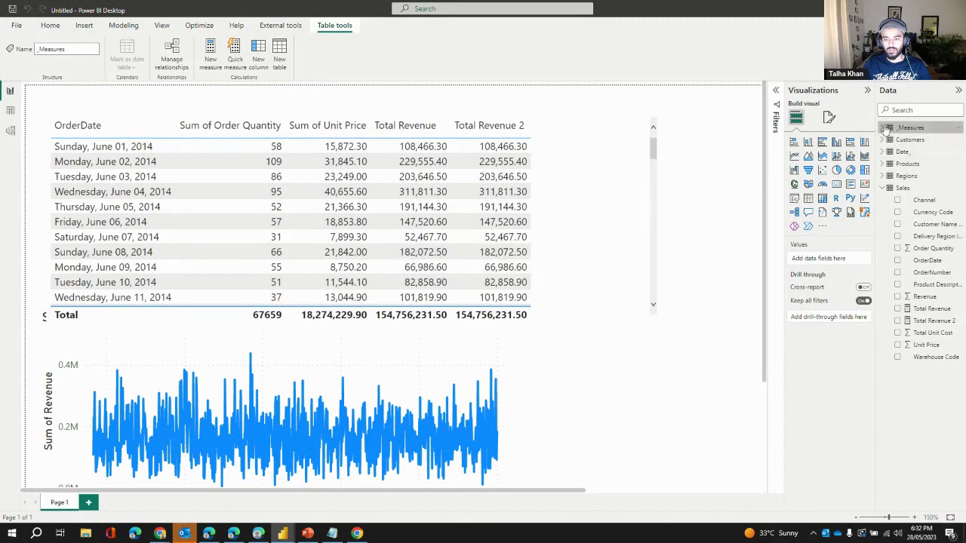
{"action": "left_click", "coordinate": [885, 129]}
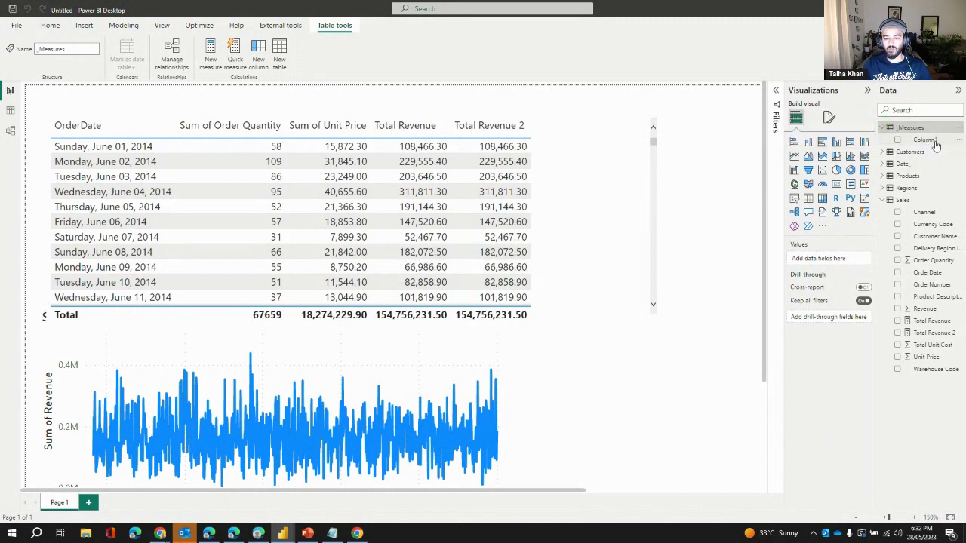